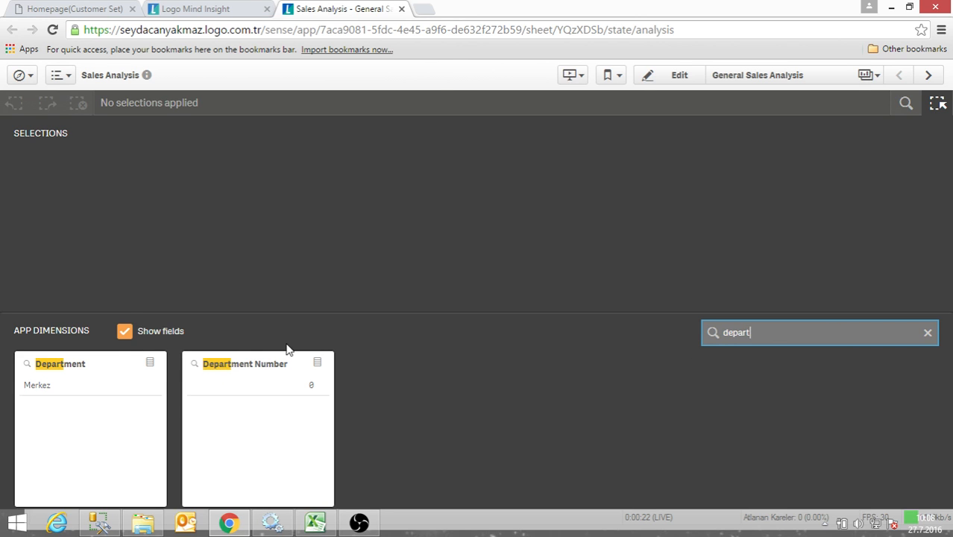
- Filter the Department field to Merkez, confirm the selection, and return to the sheet
{"action": "left_click", "coordinate": [84, 386]}
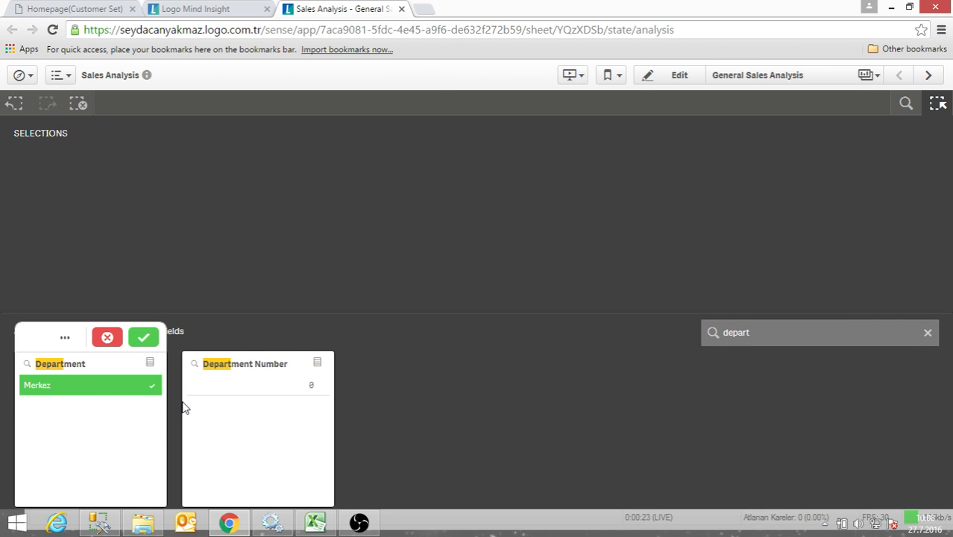
{"action": "left_click", "coordinate": [144, 337]}
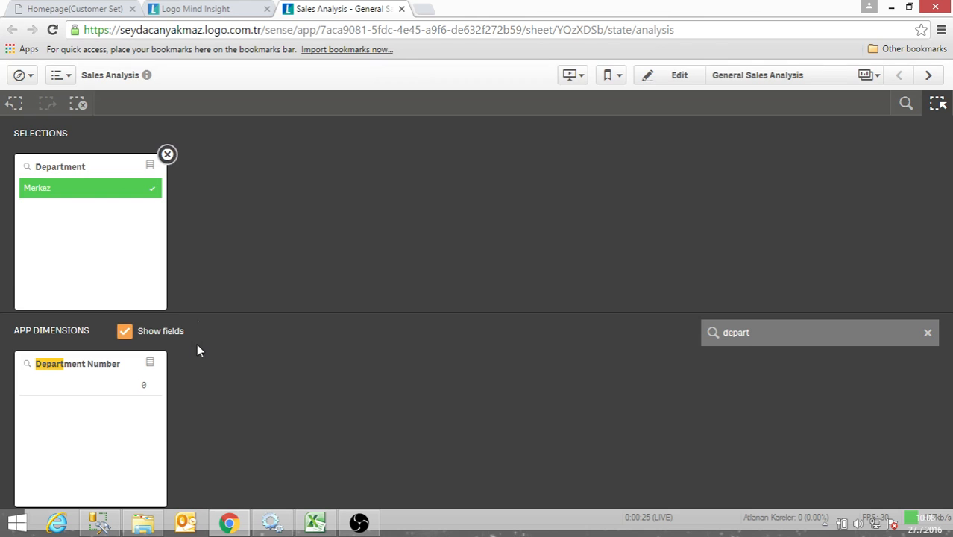
{"action": "left_click", "coordinate": [942, 106]}
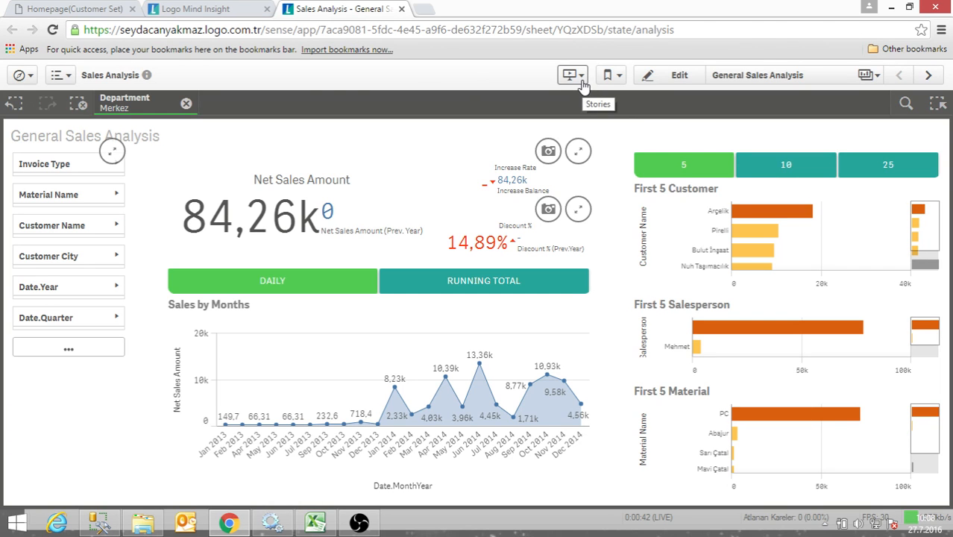
- Create a bookmark of the Merkez department selection with its default title and the description "Department Parameter"
{"action": "left_click", "coordinate": [609, 75]}
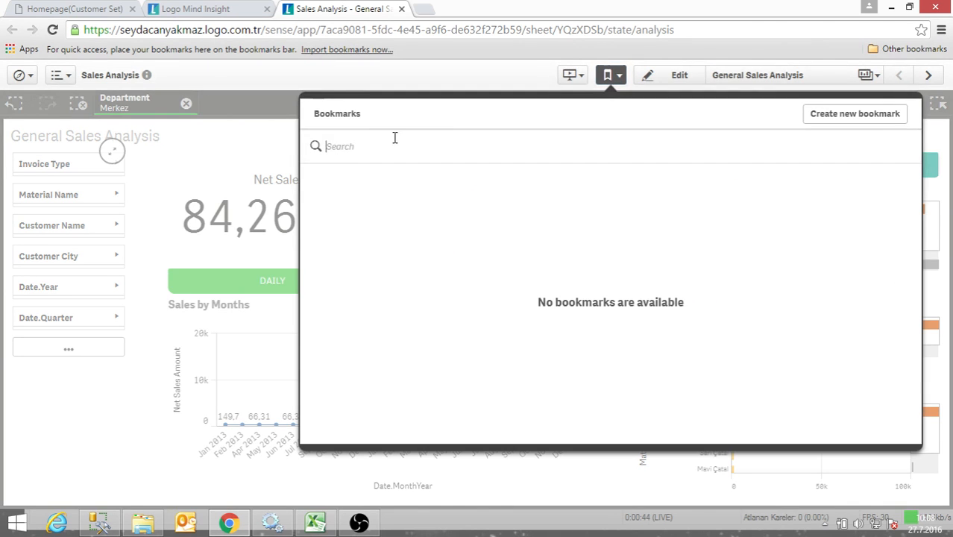
{"action": "left_click", "coordinate": [855, 122]}
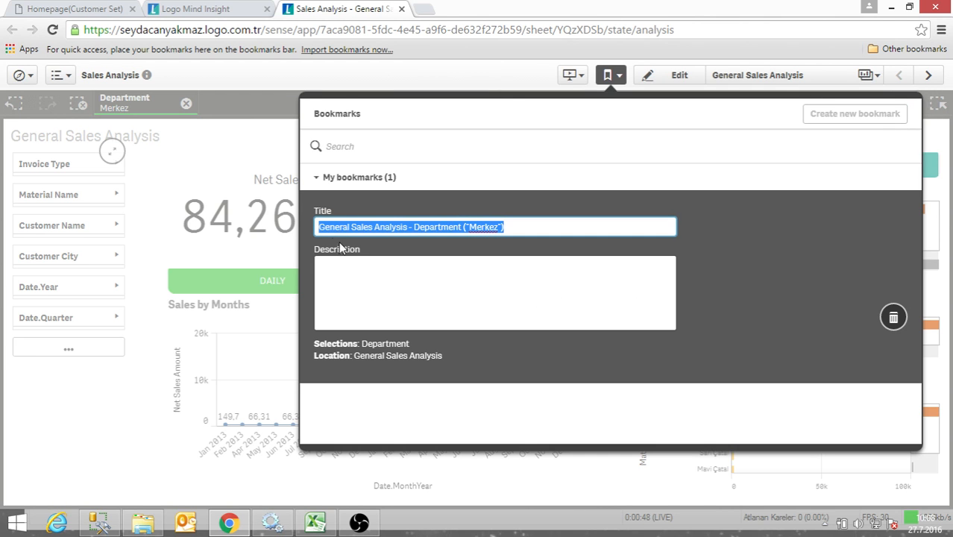
{"action": "left_click", "coordinate": [410, 281]}
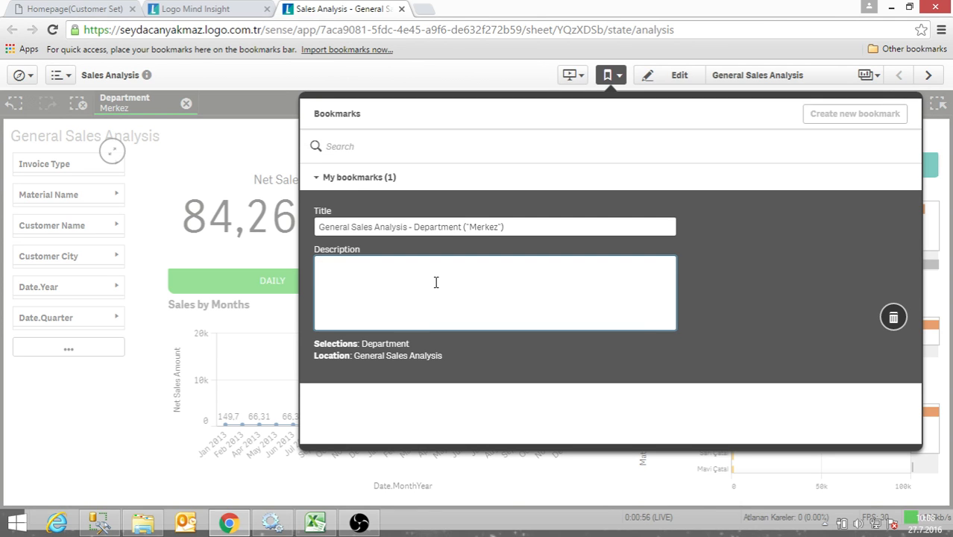
{"action": "type", "text": "ment Parameter"}
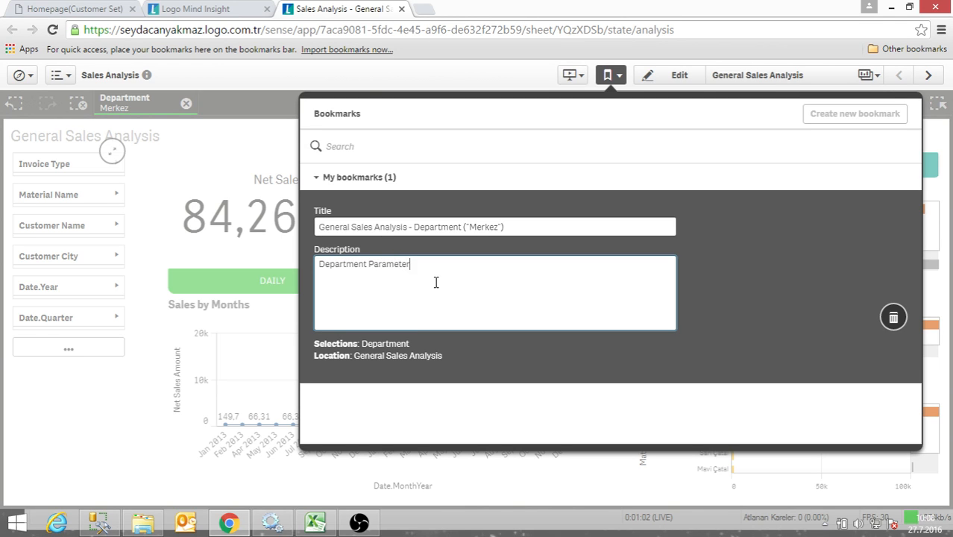
{"action": "left_click", "coordinate": [617, 186]}
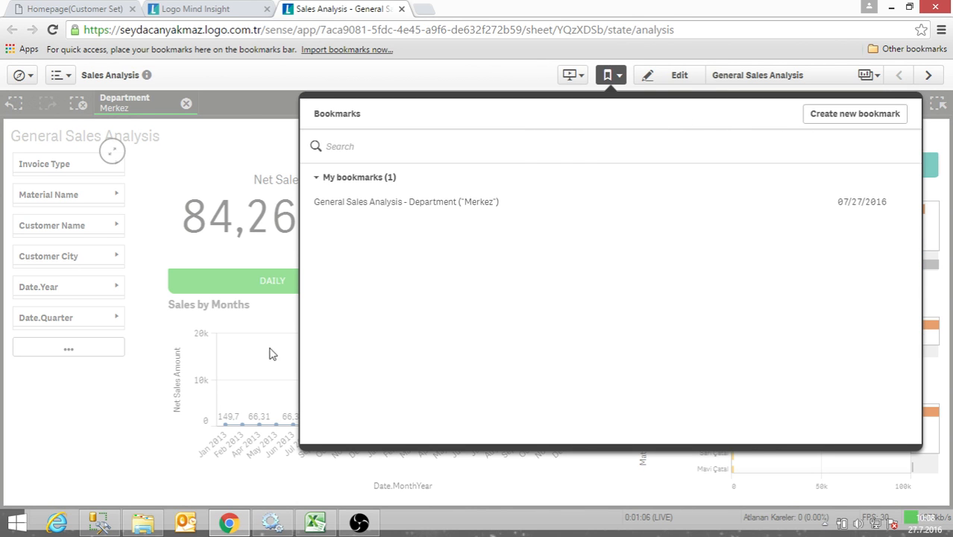
{"action": "left_click", "coordinate": [120, 399]}
- Filter the sheet to Material Name Abajur and Customer City Adana, confirming both selections
{"action": "left_click", "coordinate": [87, 194]}
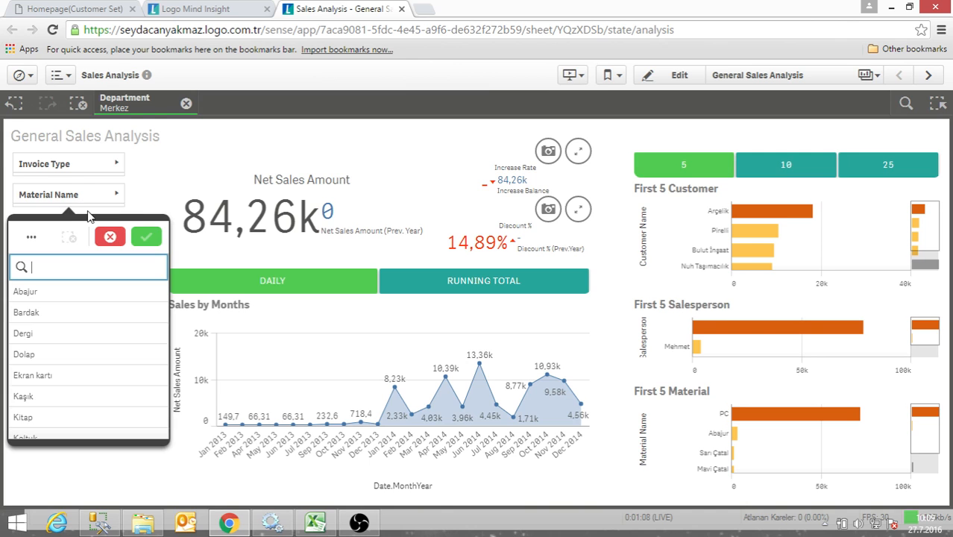
{"action": "left_click", "coordinate": [30, 292]}
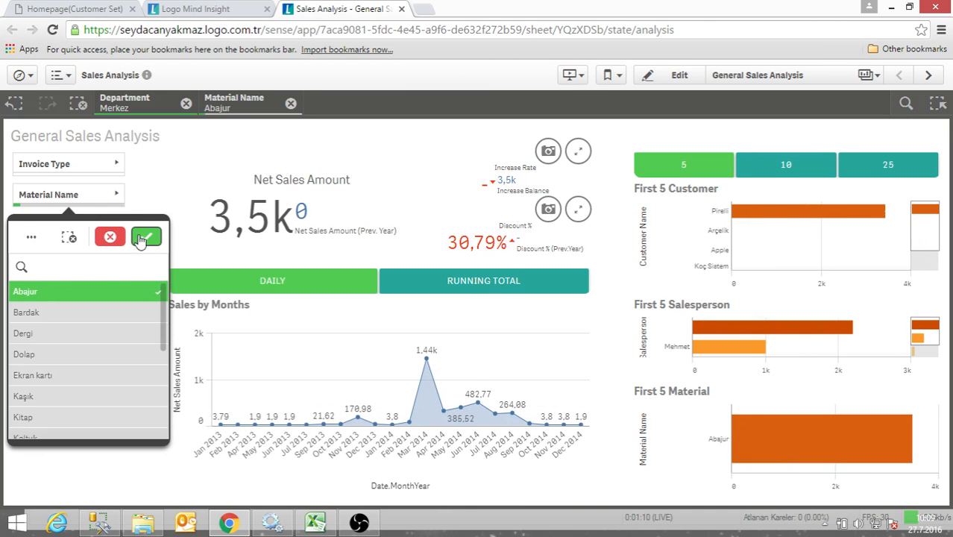
{"action": "left_click", "coordinate": [144, 237]}
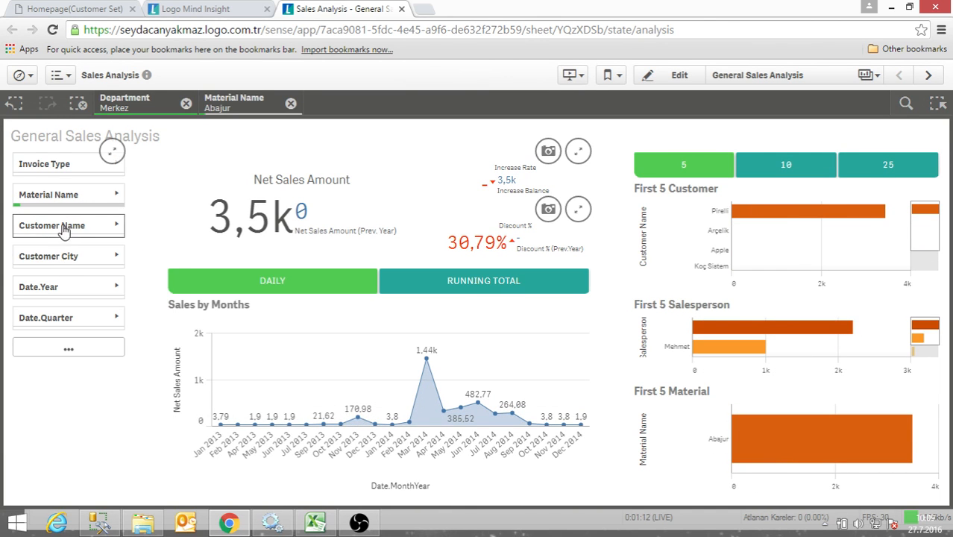
{"action": "left_click", "coordinate": [59, 256]}
{"action": "left_click", "coordinate": [30, 347]}
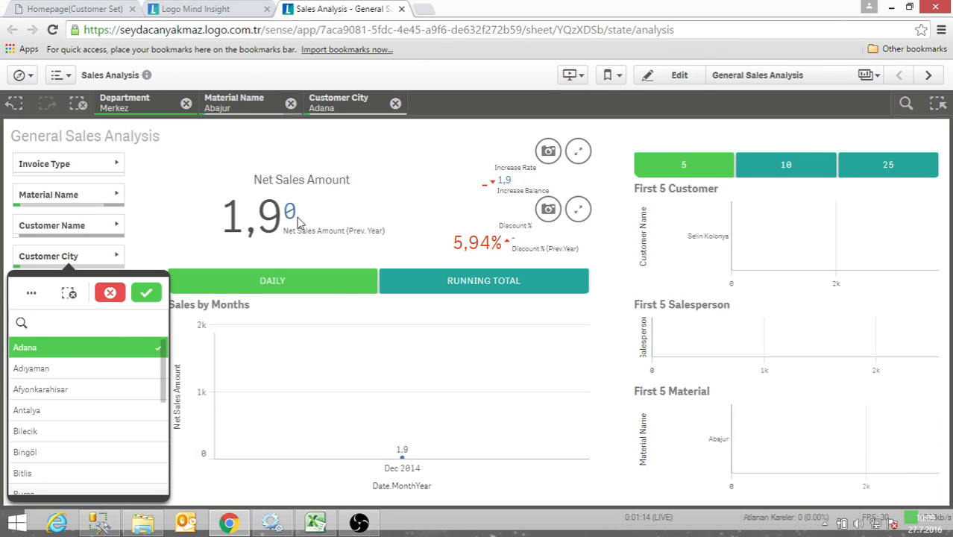
{"action": "left_click", "coordinate": [147, 292]}
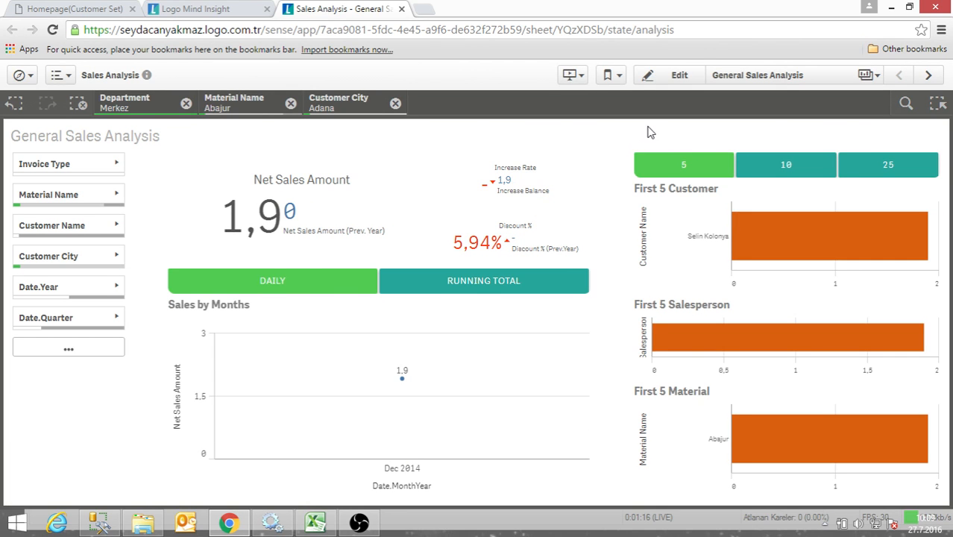
- Create a second bookmark of the three current selections with the default title and the description "Department-Material Name- Customer"
{"action": "left_click", "coordinate": [620, 78]}
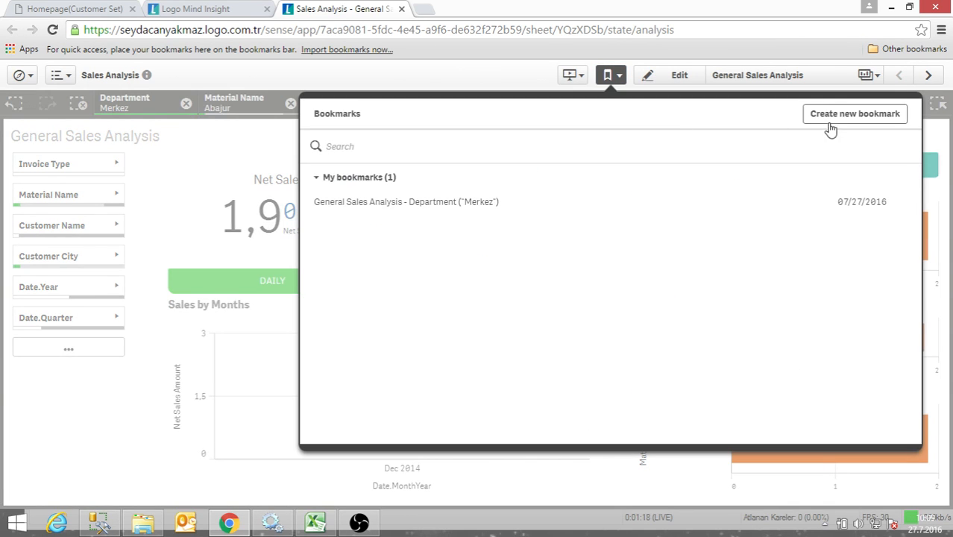
{"action": "left_click", "coordinate": [837, 123]}
{"action": "left_click", "coordinate": [383, 304]}
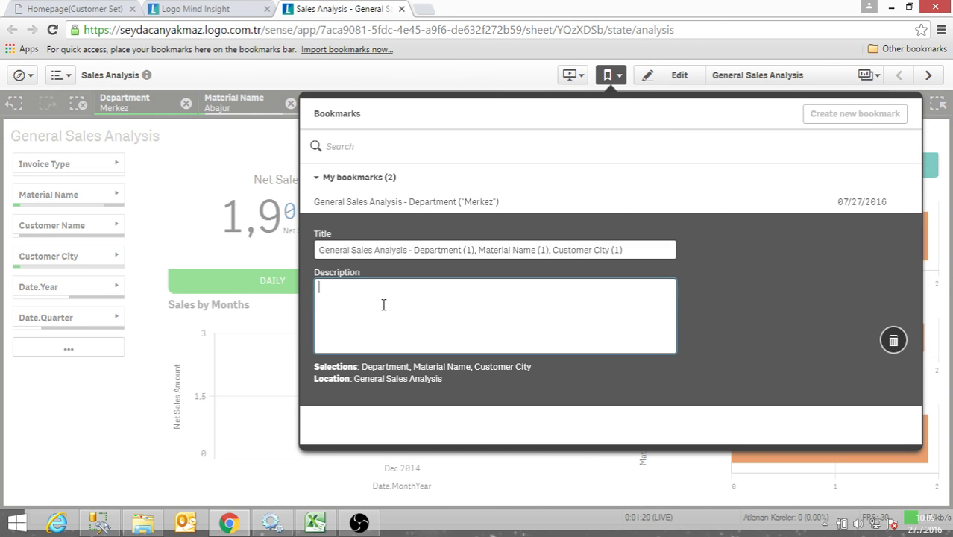
{"action": "type", "text": "Department-Material Name- Customer City"}
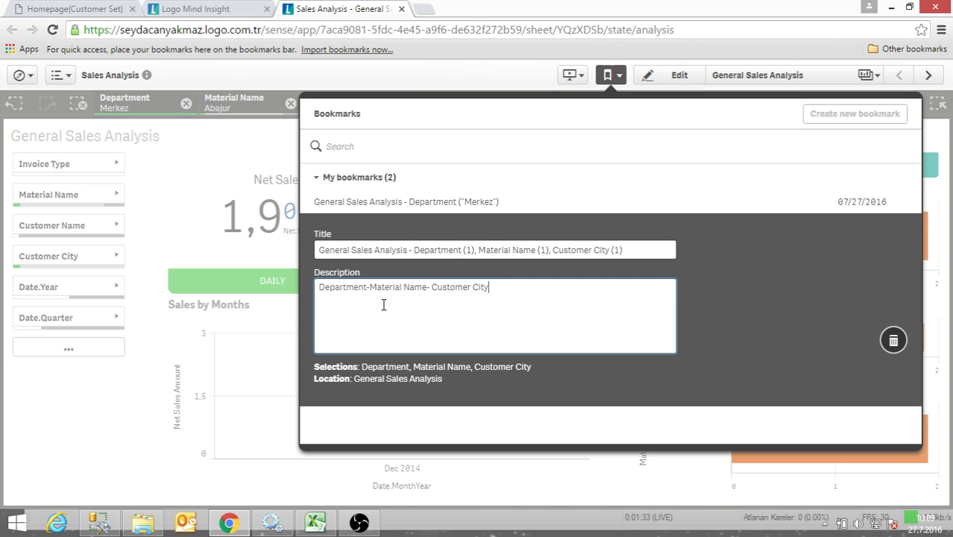
{"action": "left_click", "coordinate": [700, 187]}
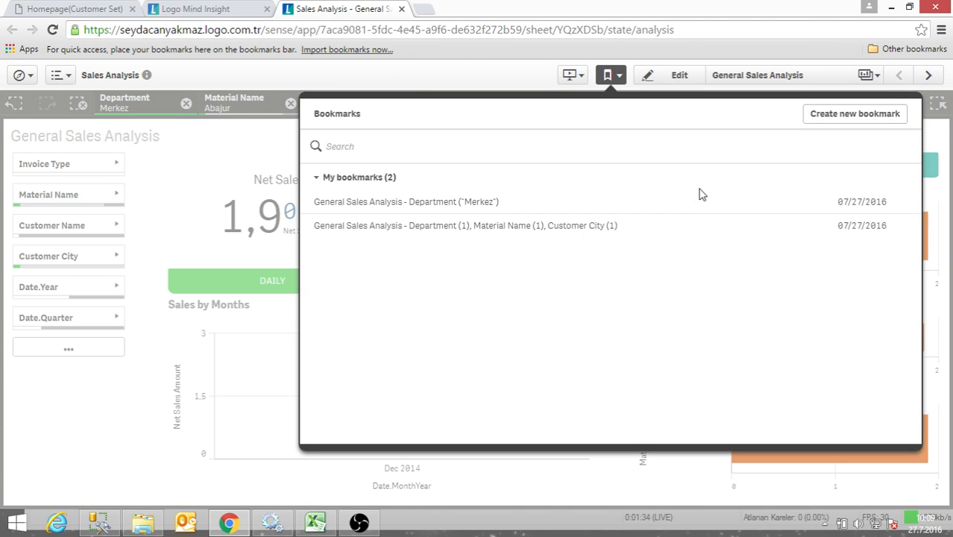
{"action": "left_click", "coordinate": [142, 418]}
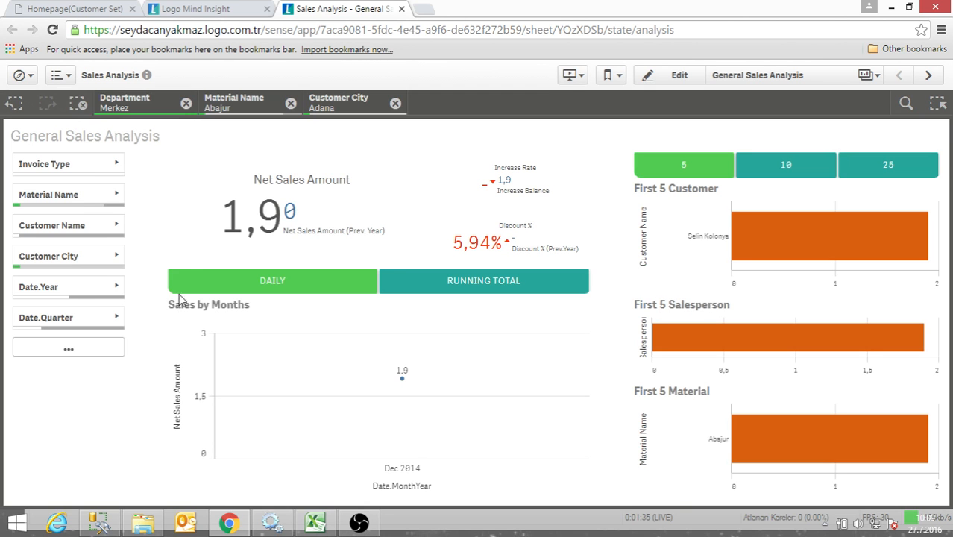
- Clear all selections and apply the saved bookmark for the Merkez department
{"action": "left_click", "coordinate": [79, 103]}
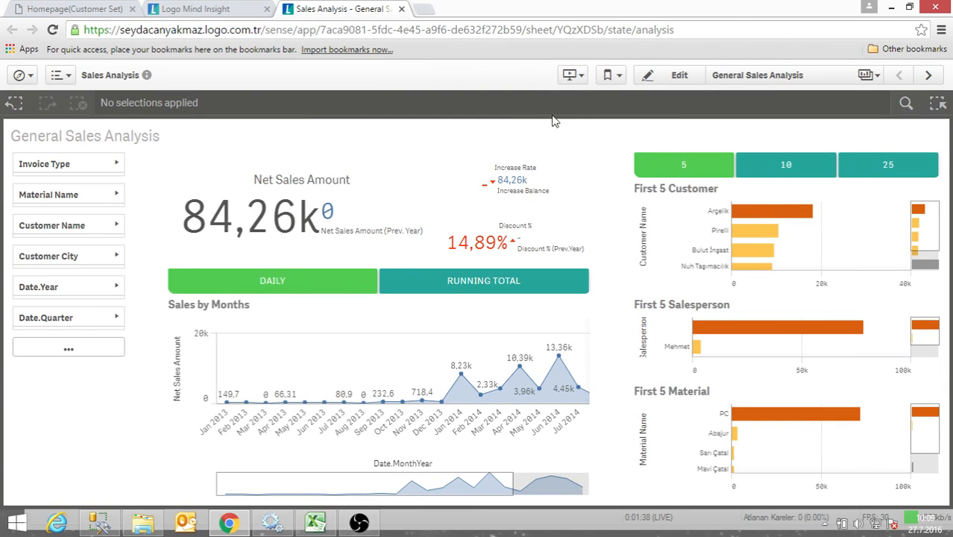
{"action": "left_click", "coordinate": [611, 75]}
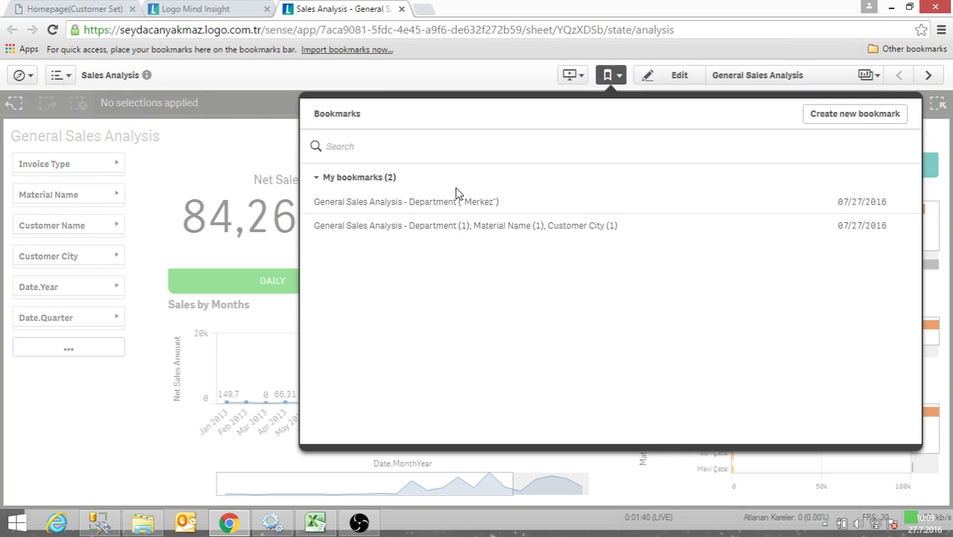
{"action": "left_click", "coordinate": [422, 212]}
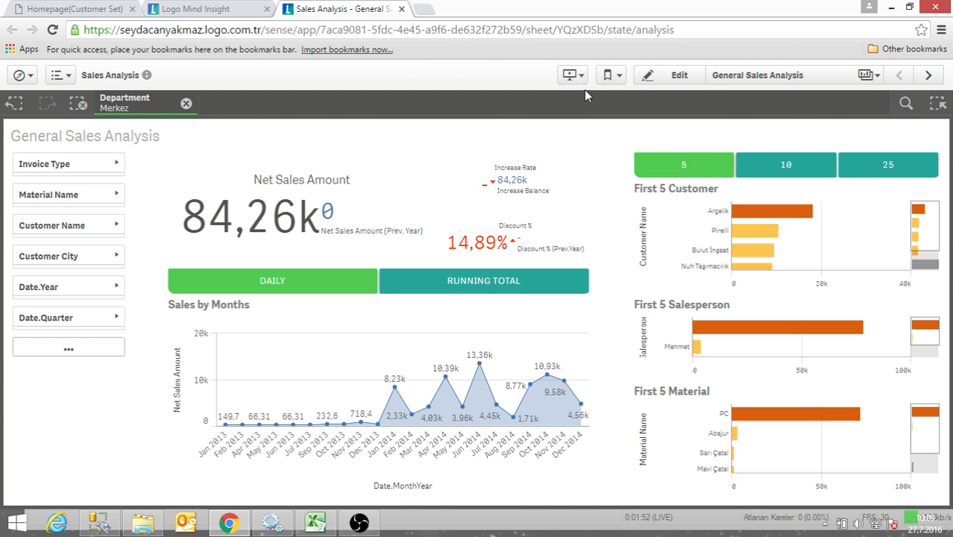
- Apply the bookmark covering Department, Material Name and Customer City, and clear all selections
{"action": "left_click", "coordinate": [612, 76]}
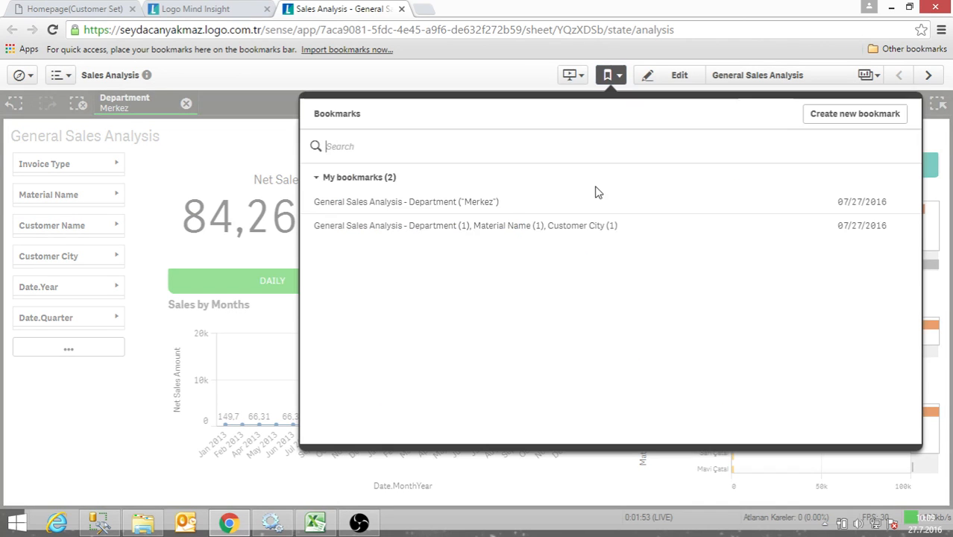
{"action": "left_click", "coordinate": [520, 230]}
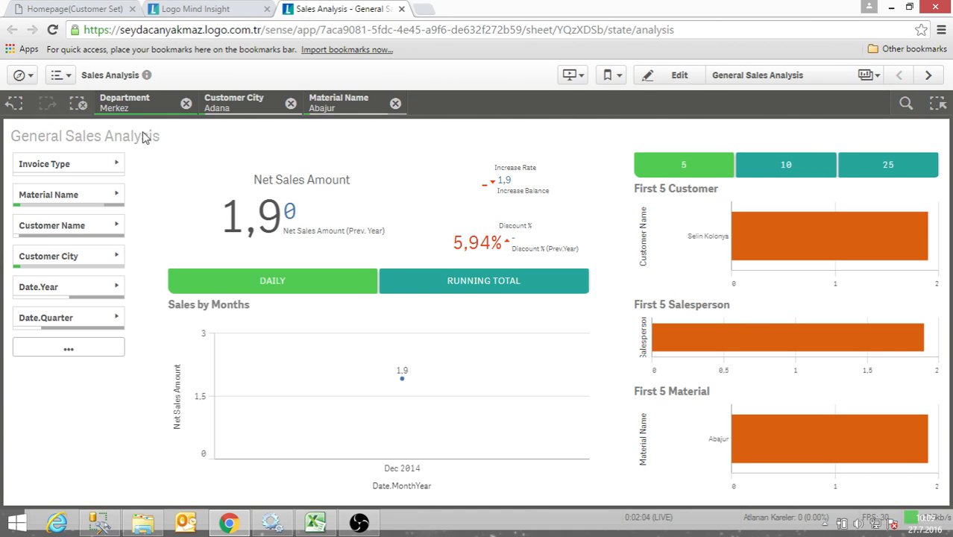
{"action": "left_click", "coordinate": [79, 104]}
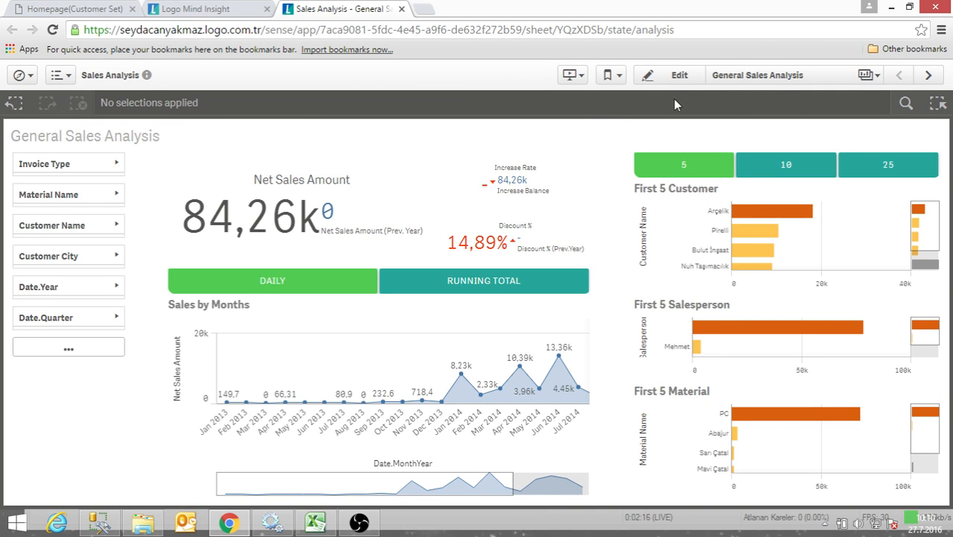
- Duplicate the published General Sales Analysis sheet as an editable copy and go to the app overview
{"action": "left_click", "coordinate": [677, 75]}
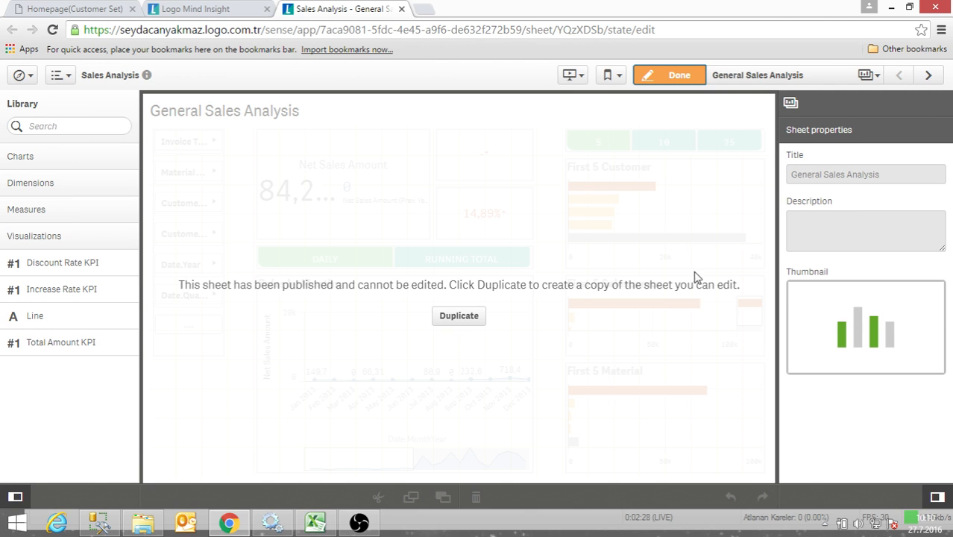
{"action": "left_click", "coordinate": [459, 318]}
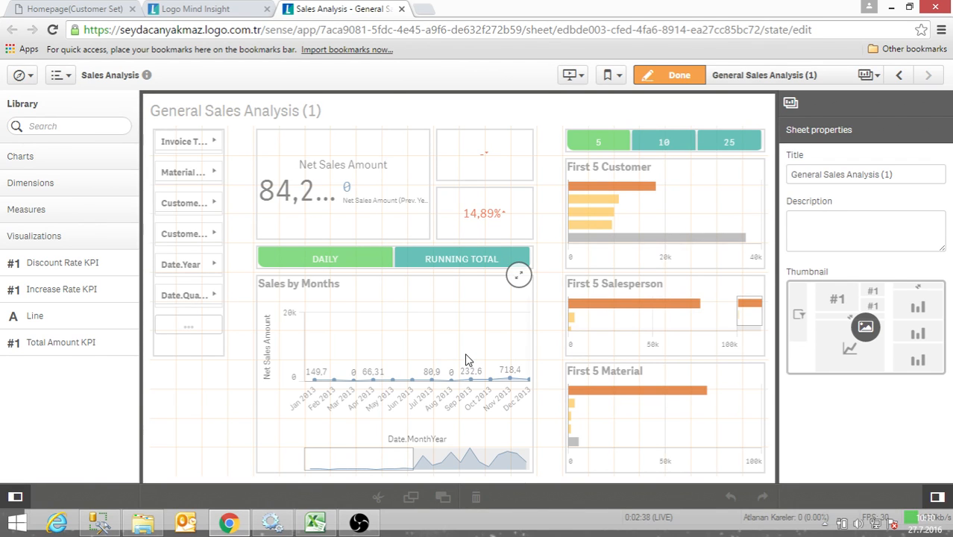
{"action": "left_click", "coordinate": [21, 75]}
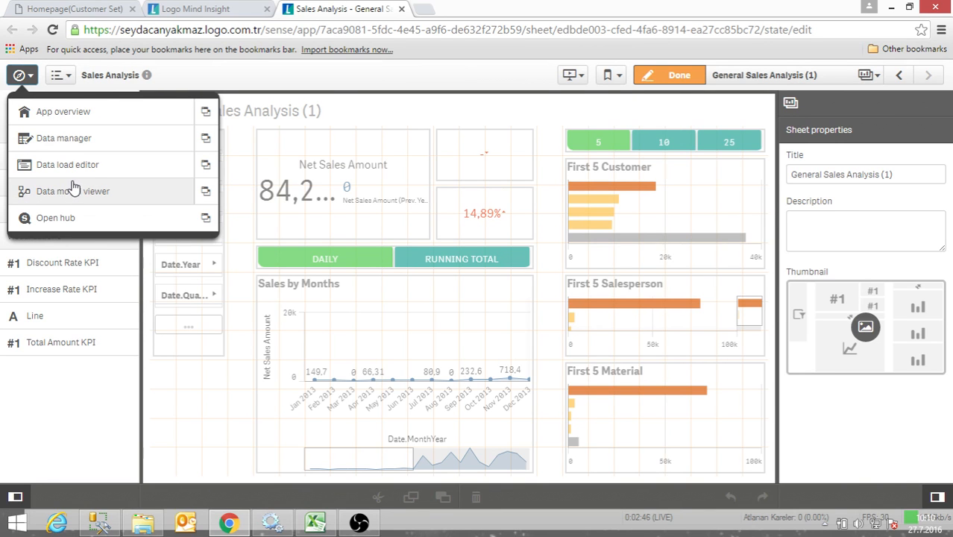
{"action": "left_click", "coordinate": [45, 113]}
- Look over the base sheets and personal sheets, and open the duplicated sheet General Sales Analysis (1)
{"action": "scroll", "coordinate": [168, 398], "scroll_direction": "down", "scroll_amount": 1}
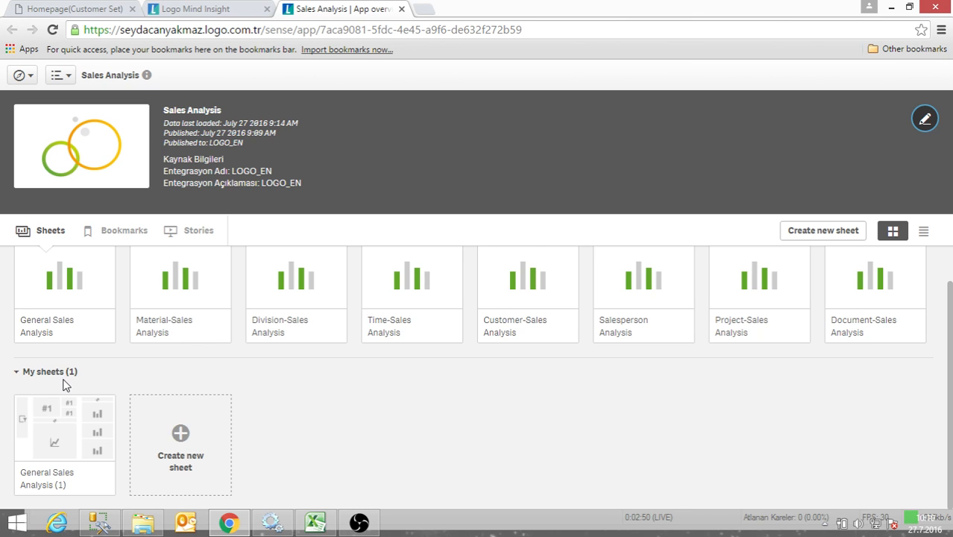
{"action": "scroll", "coordinate": [64, 384], "scroll_direction": "up", "scroll_amount": 1}
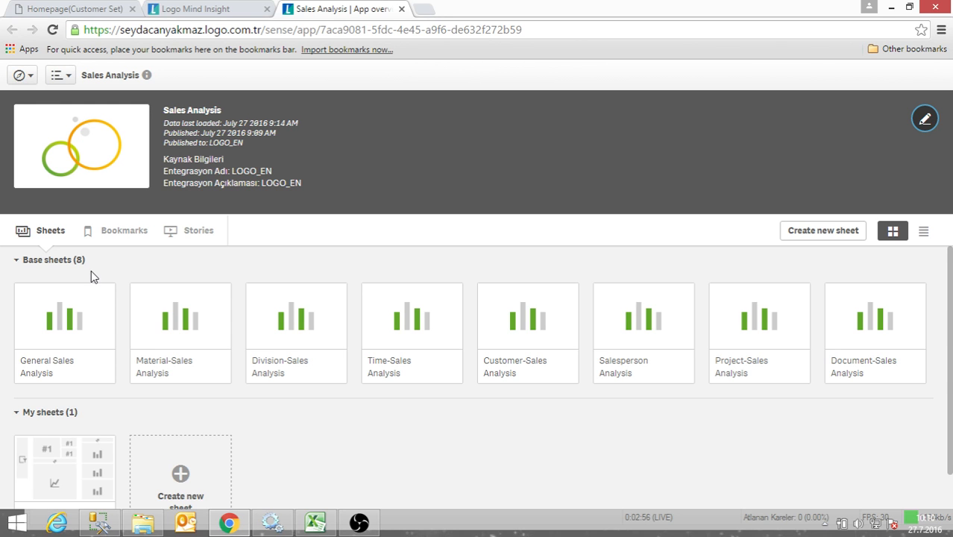
{"action": "scroll", "coordinate": [5, 297], "scroll_direction": "down", "scroll_amount": 1}
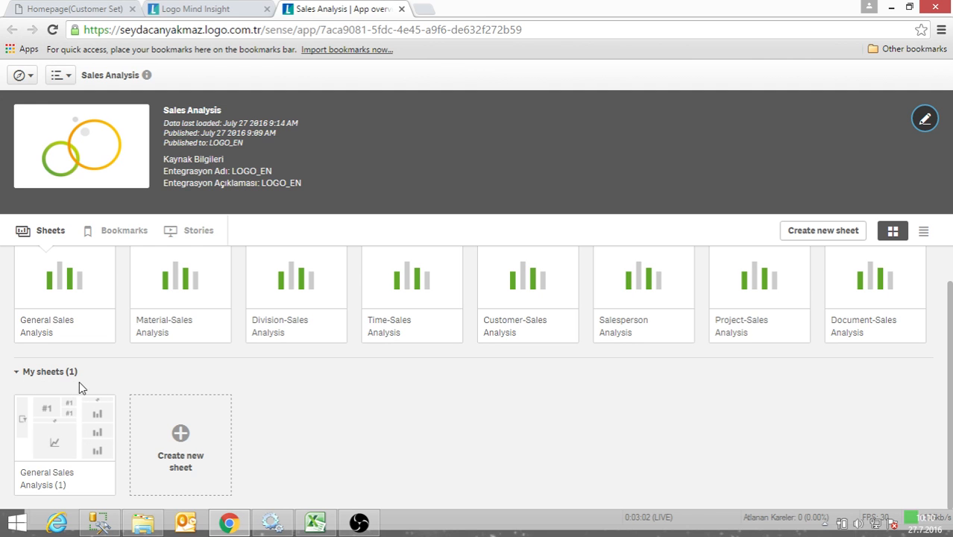
{"action": "left_click", "coordinate": [64, 445]}
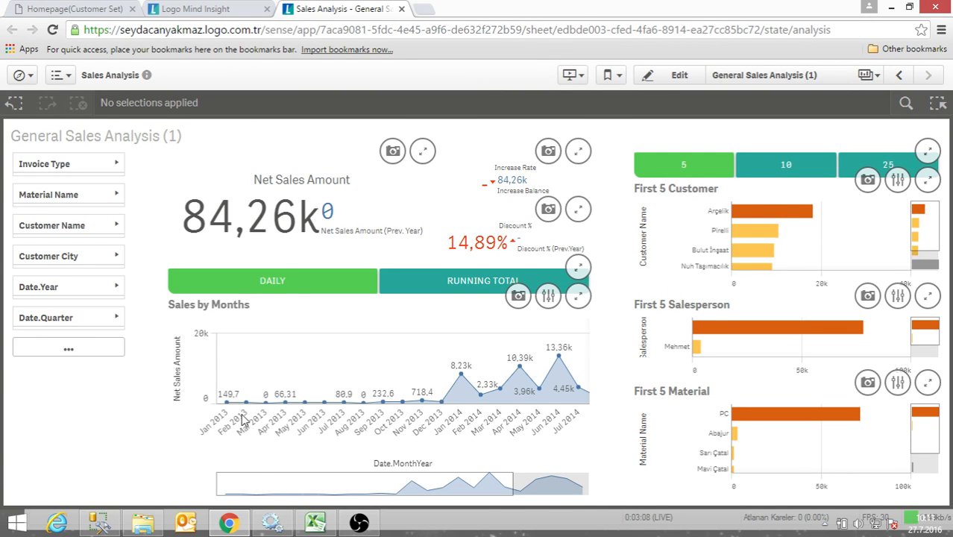
- Put the duplicated sheet in edit mode and show the Data properties of the Sales by Months chart
{"action": "scroll", "coordinate": [332, 372], "scroll_direction": "down", "scroll_amount": 3}
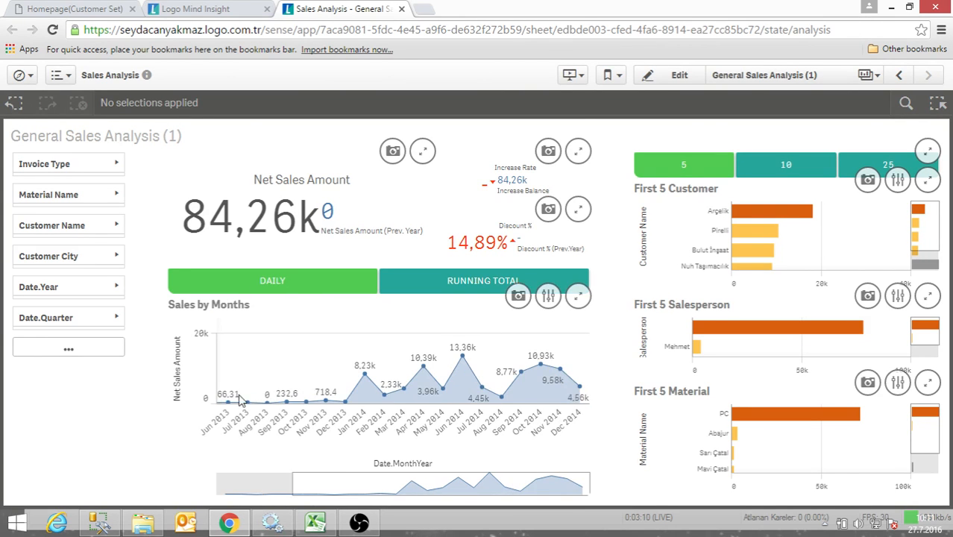
{"action": "left_click", "coordinate": [682, 76]}
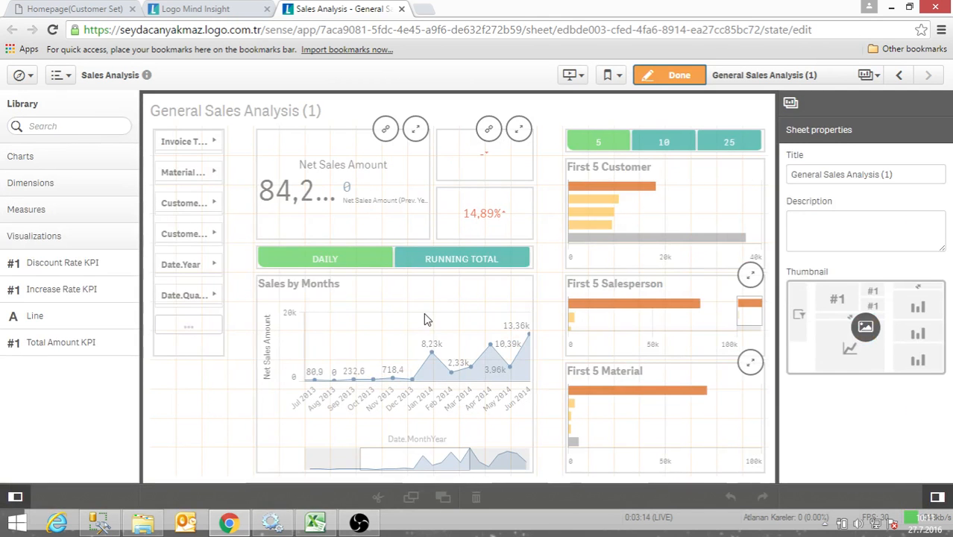
{"action": "left_click", "coordinate": [407, 370]}
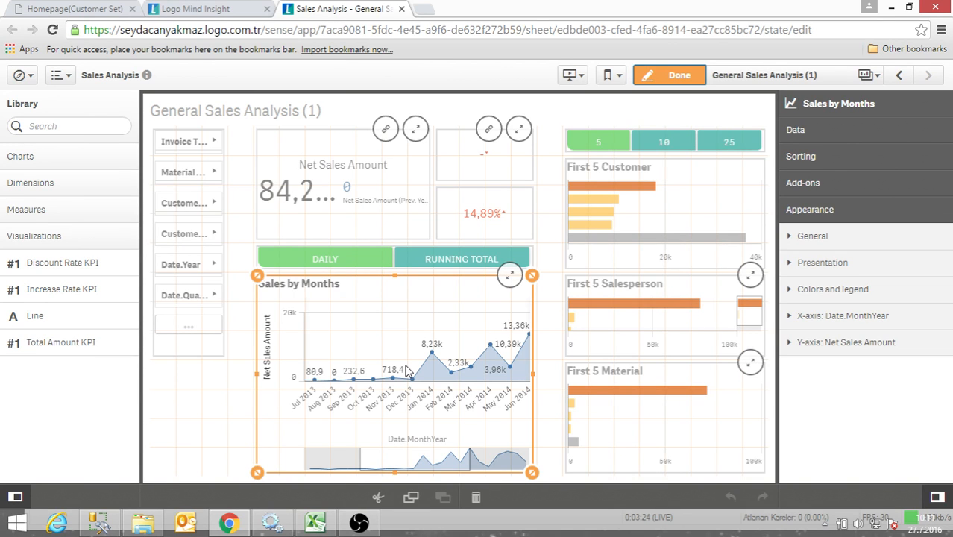
{"action": "left_click", "coordinate": [795, 131]}
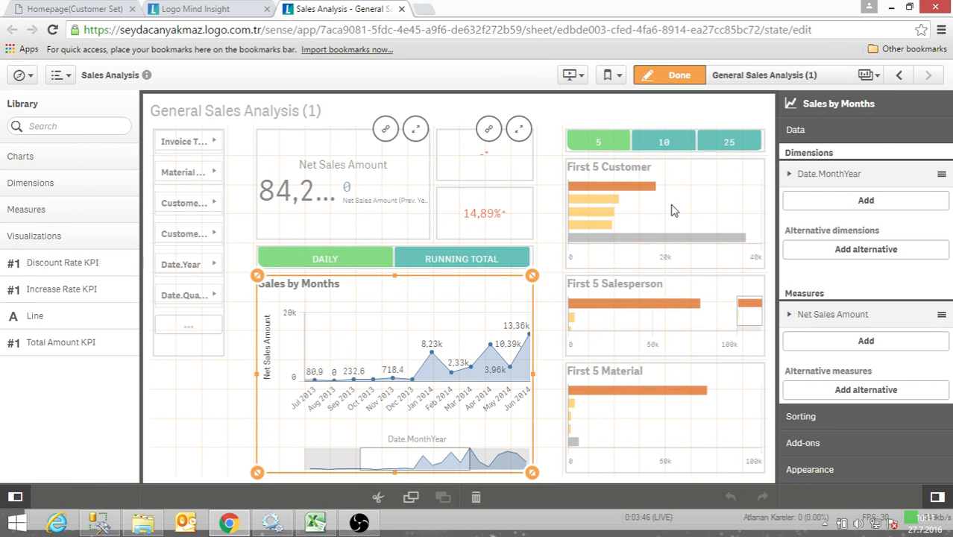
- Replace the Date.MonthYear dimension of the Sales by Months chart with the Date.Quarter dimension
{"action": "right_click", "coordinate": [816, 185]}
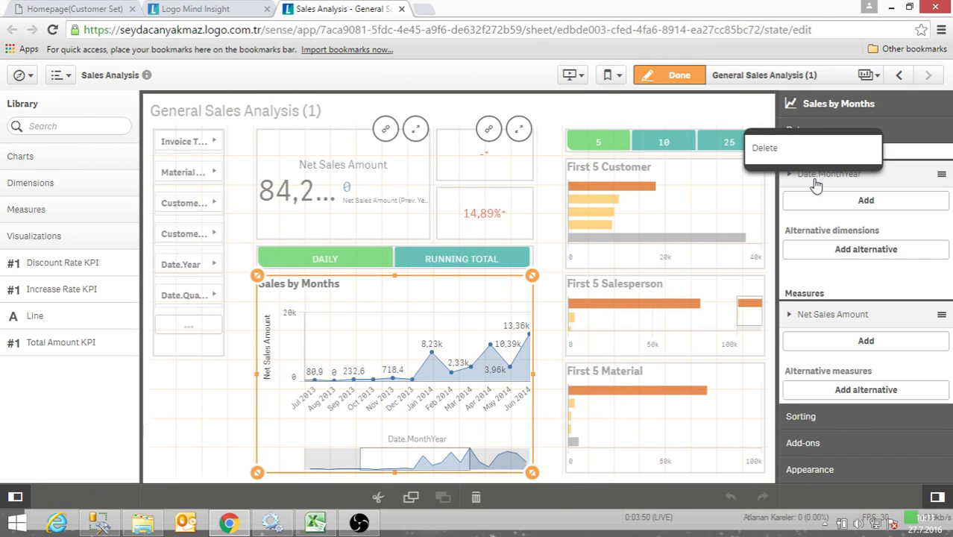
{"action": "left_click", "coordinate": [809, 160]}
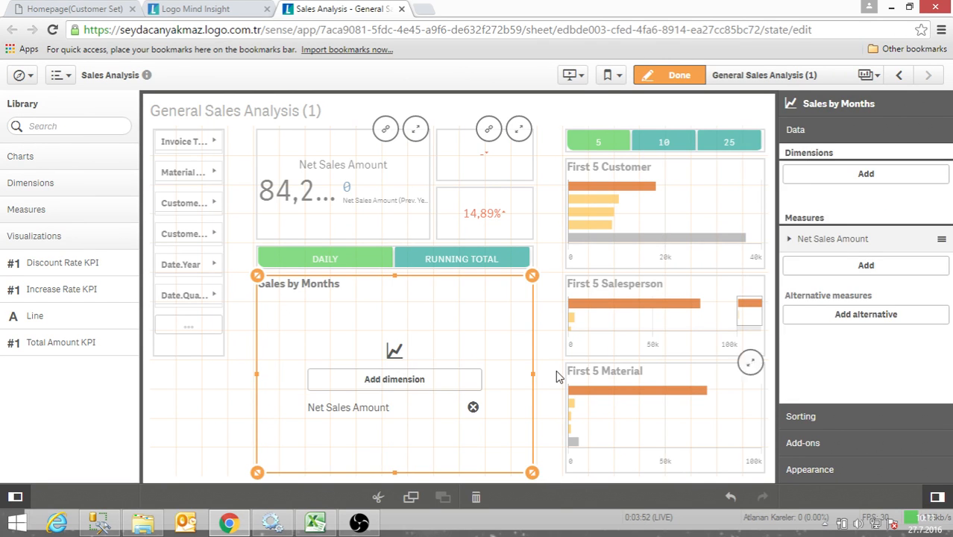
{"action": "left_click", "coordinate": [863, 179]}
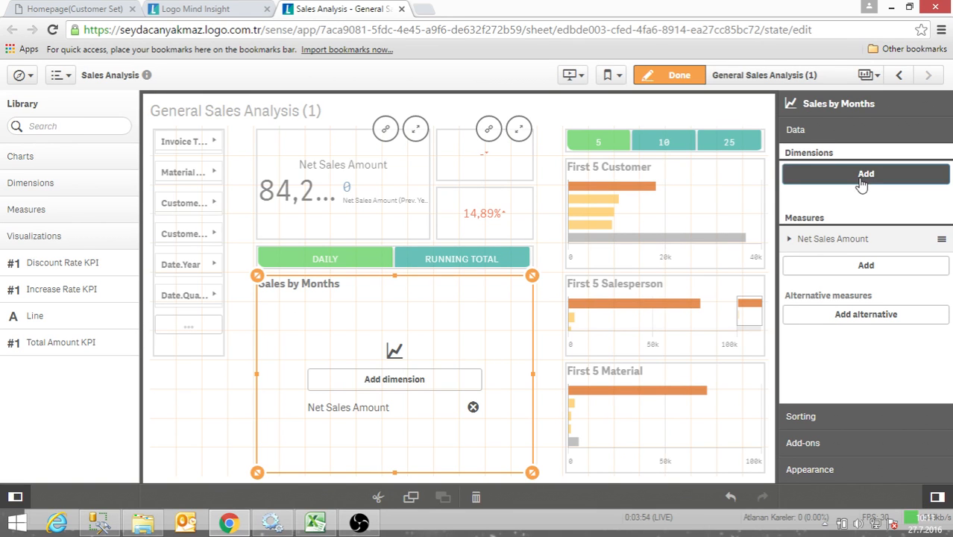
{"action": "scroll", "coordinate": [843, 276], "scroll_direction": "down", "scroll_amount": 1}
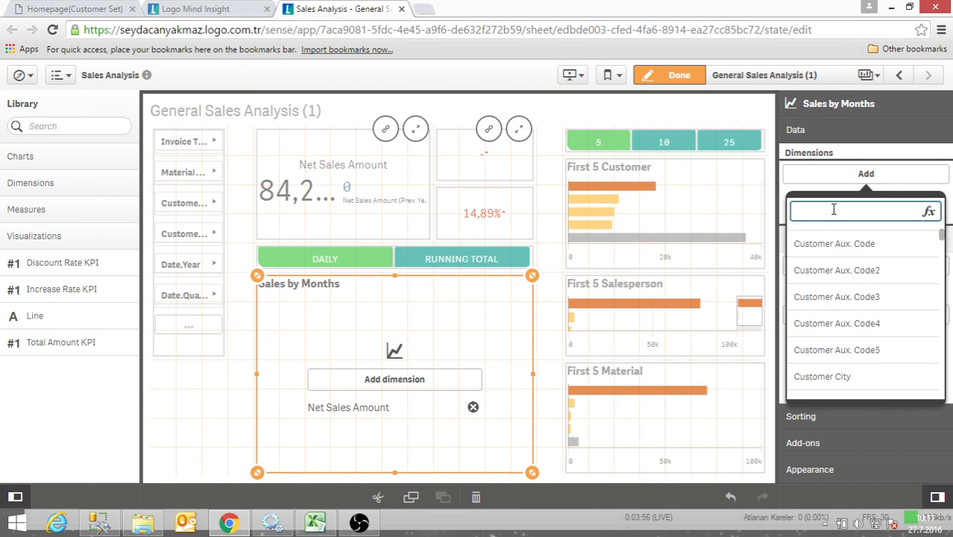
{"action": "type", "text": "q"}
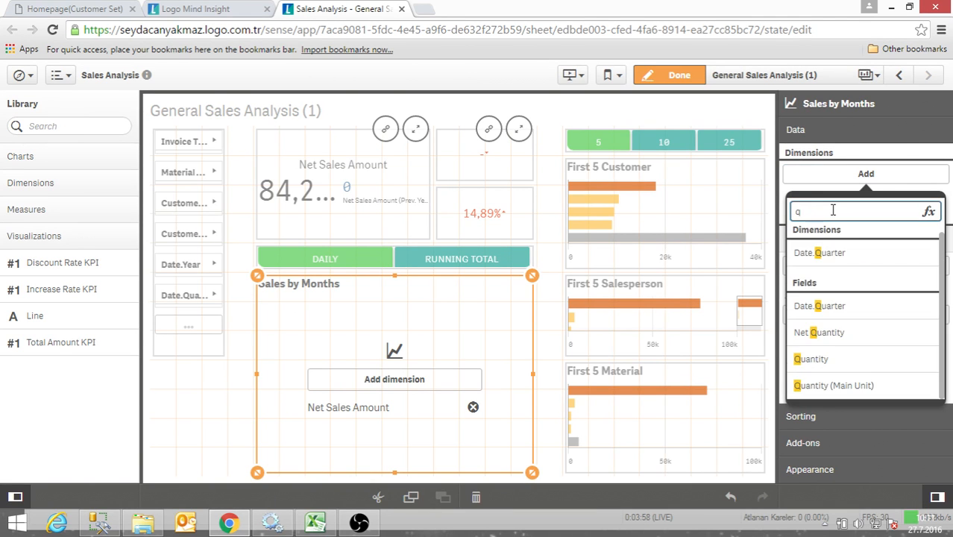
{"action": "type", "text": "uart"}
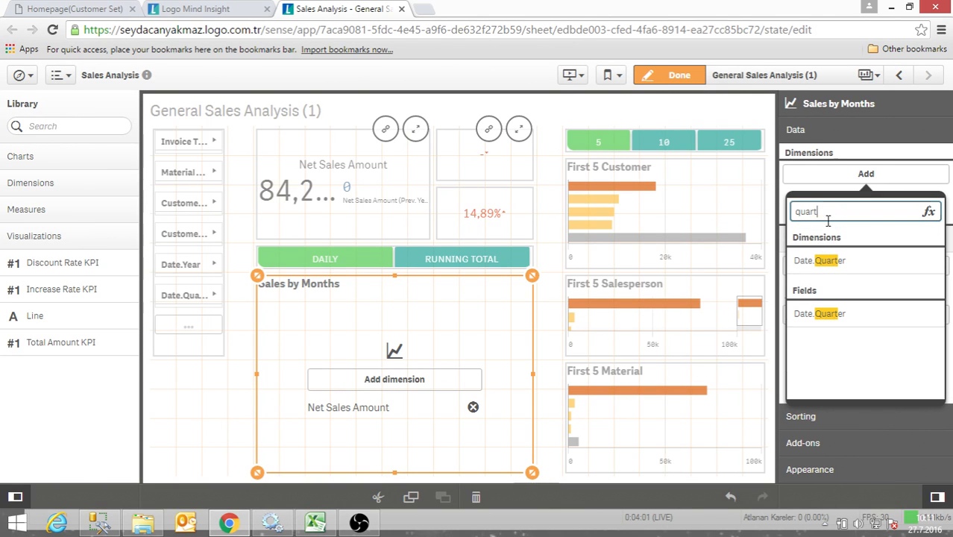
{"action": "left_click", "coordinate": [820, 260]}
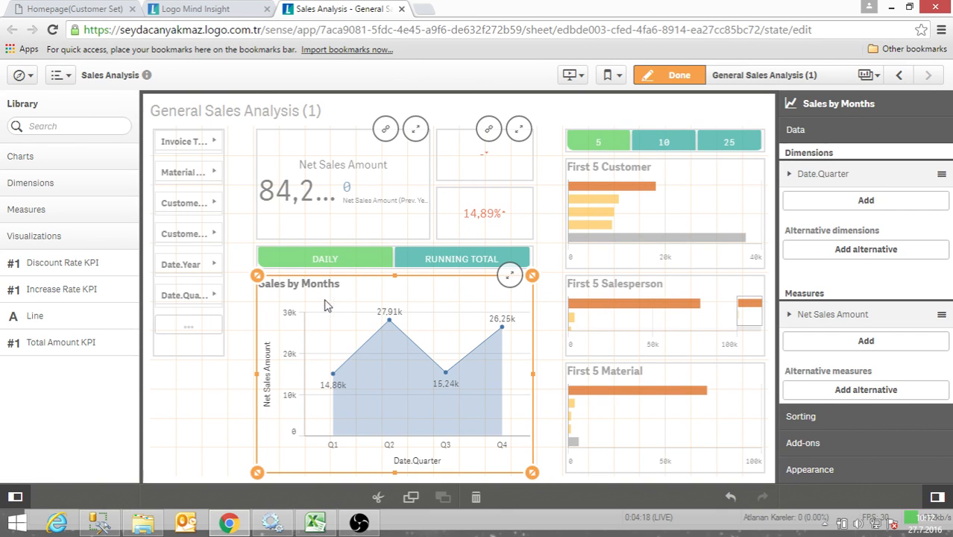
- Change the line chart's title to Sales by Quarters and deselect the chart
{"action": "left_click", "coordinate": [818, 481]}
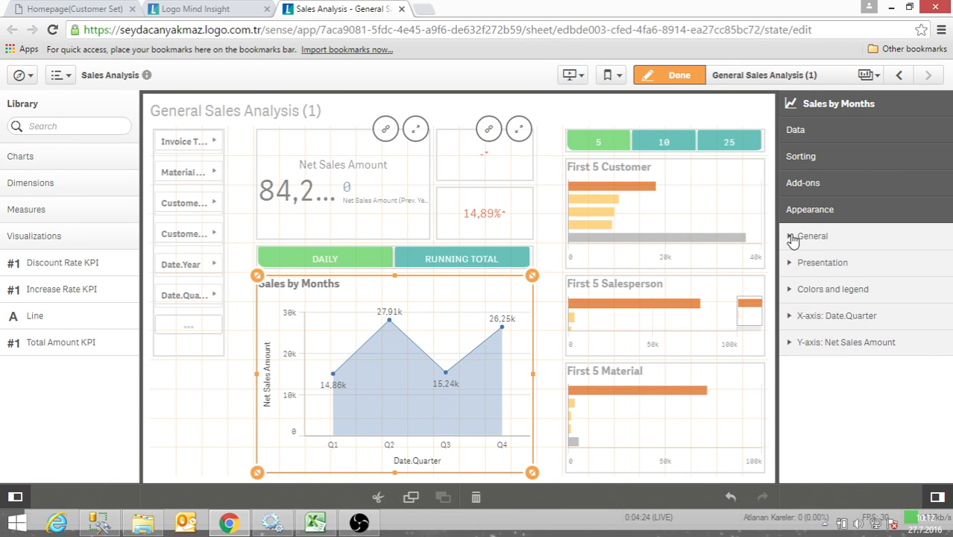
{"action": "left_click", "coordinate": [791, 235]}
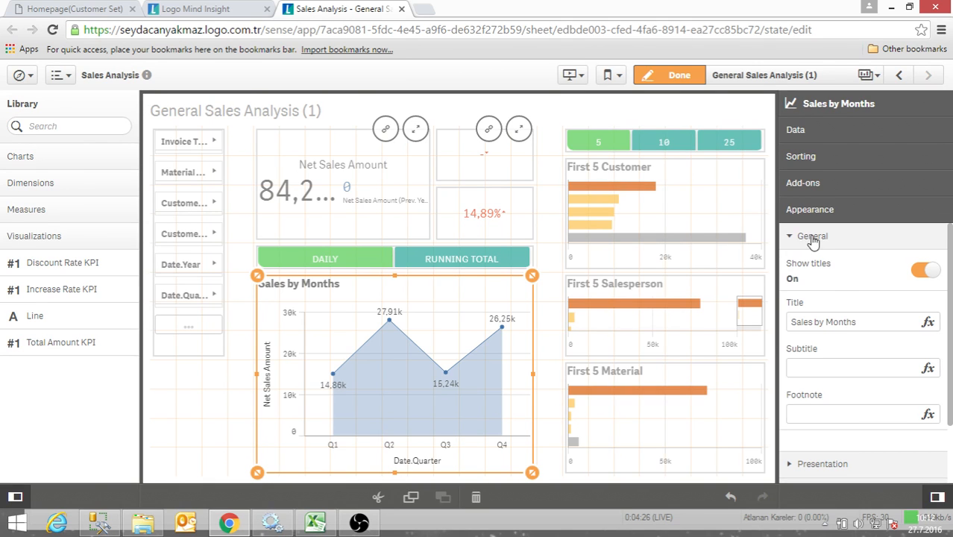
{"action": "left_click_drag", "start_coordinate": [864, 325], "coordinate": [832, 323]}
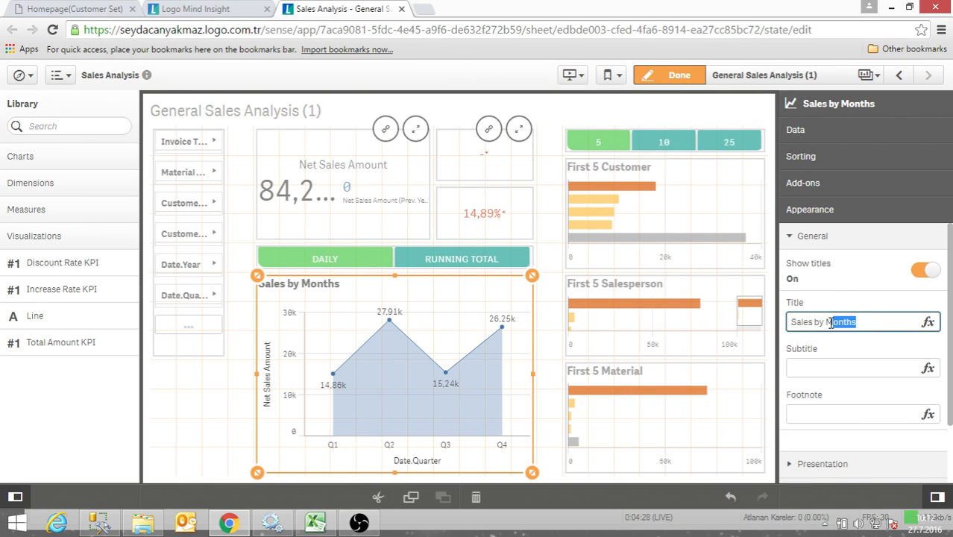
{"action": "type", "text": "Quarter"}
{"action": "key", "text": "Return"}
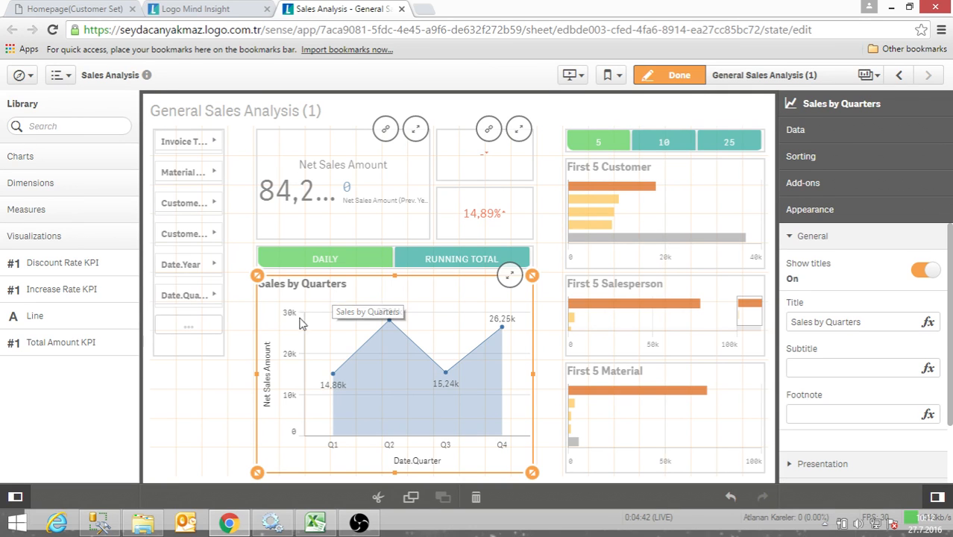
{"action": "left_click", "coordinate": [243, 385]}
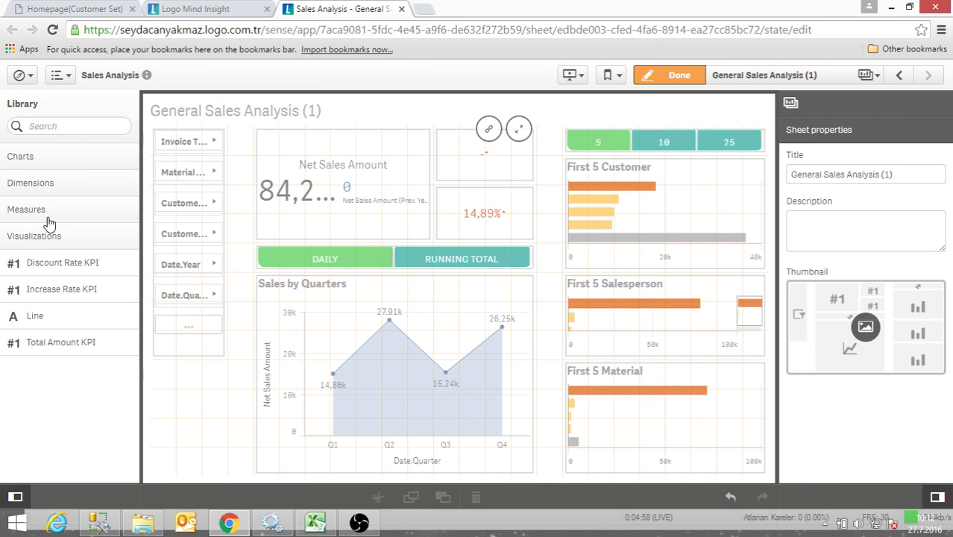
- Look through the chart types, dimensions and measures available in the library
{"action": "left_click", "coordinate": [28, 157]}
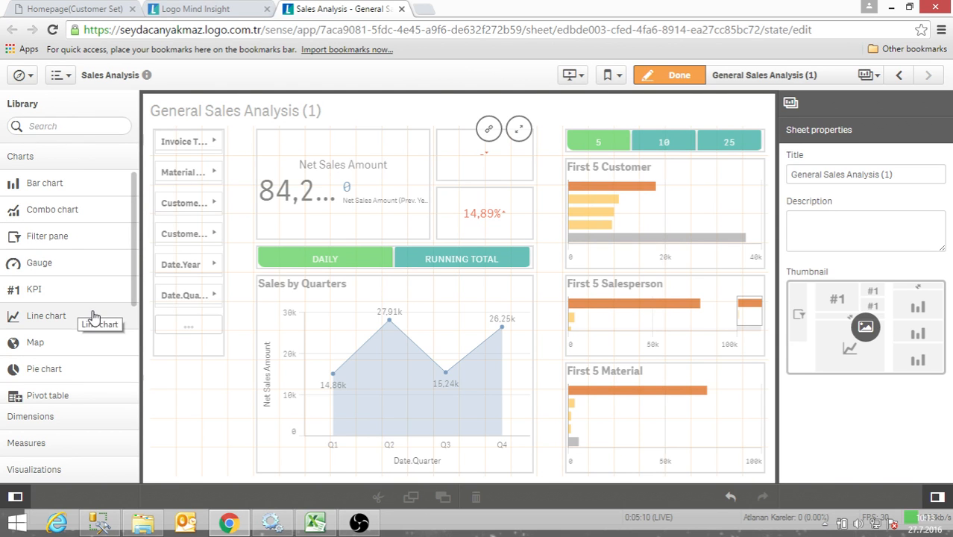
{"action": "scroll", "coordinate": [83, 319], "scroll_direction": "down", "scroll_amount": 3}
{"action": "scroll", "coordinate": [75, 312], "scroll_direction": "down", "scroll_amount": 1}
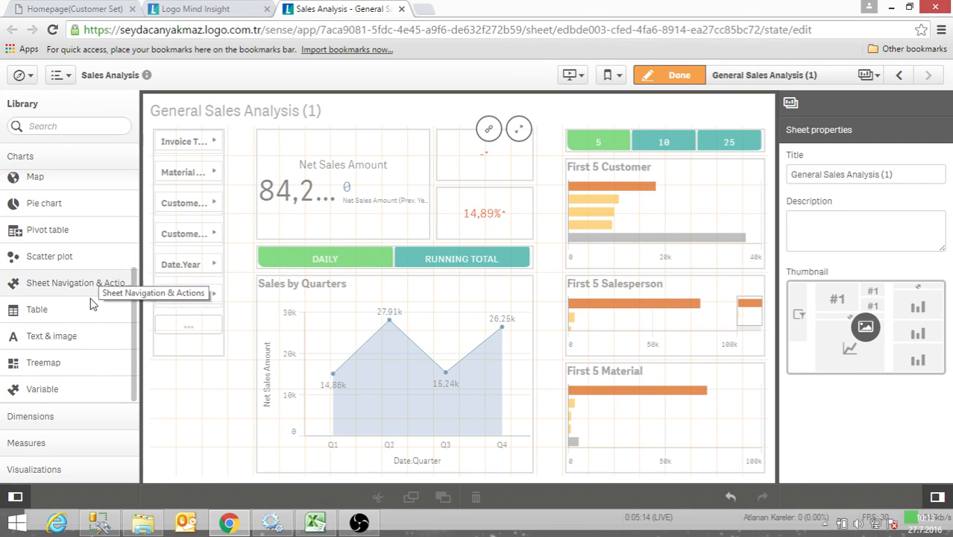
{"action": "left_click", "coordinate": [51, 416]}
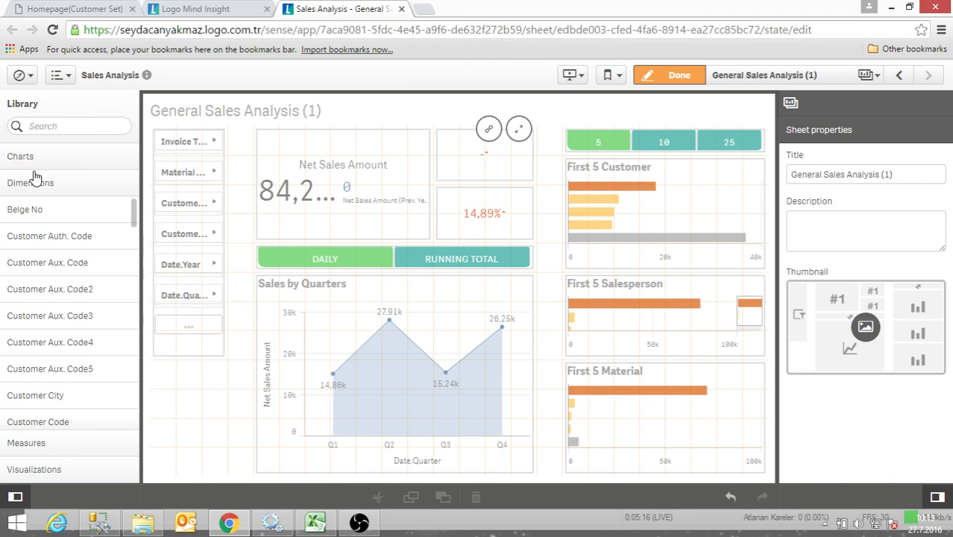
{"action": "scroll", "coordinate": [52, 298], "scroll_direction": "down", "scroll_amount": 3}
{"action": "scroll", "coordinate": [65, 338], "scroll_direction": "down", "scroll_amount": 1}
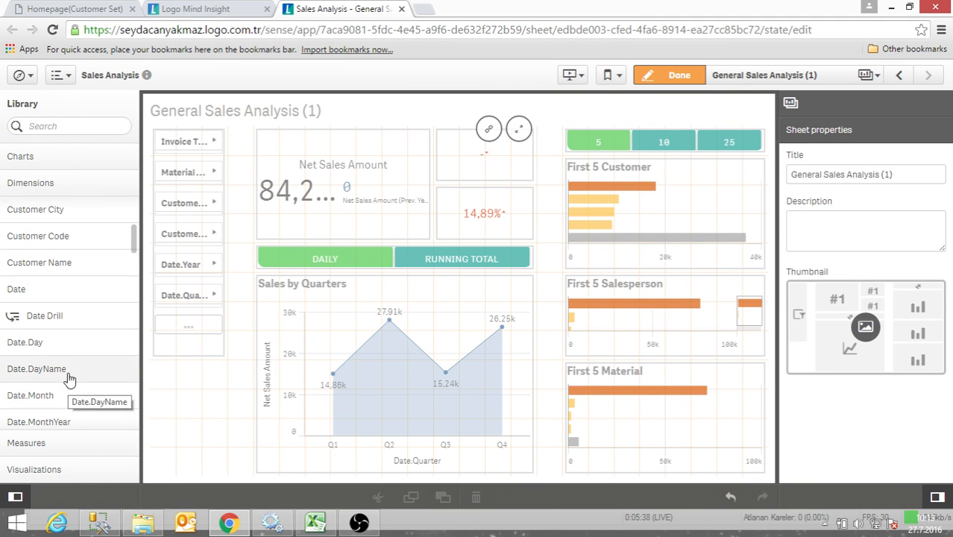
{"action": "left_click", "coordinate": [46, 444]}
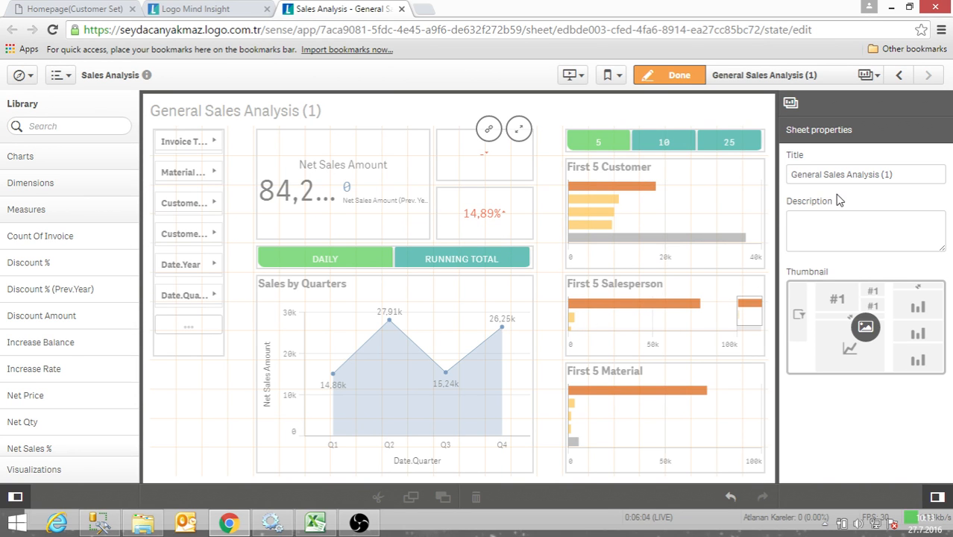
- Select the Sales by Quarters chart and examine the settings of its Date.Quarter dimension in the Data properties
{"action": "left_click", "coordinate": [479, 322]}
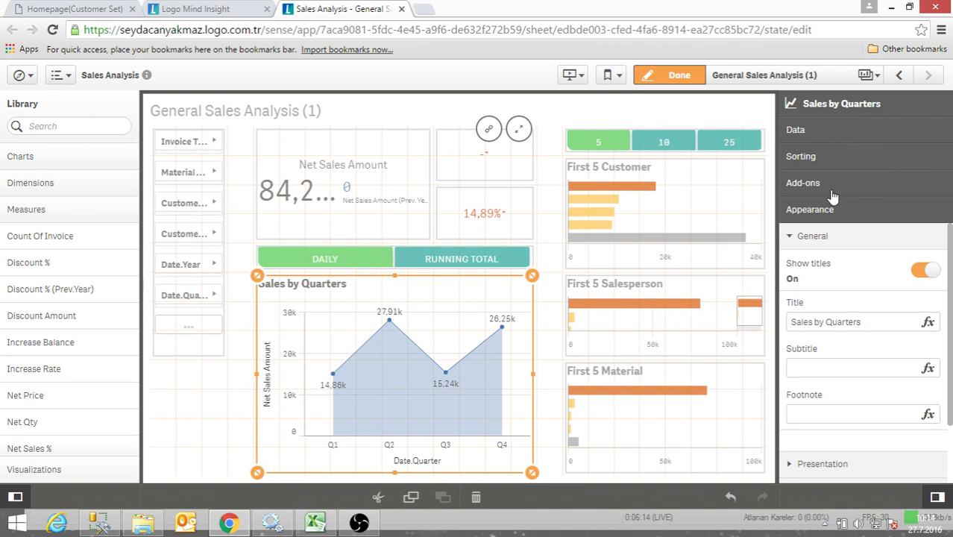
{"action": "left_click", "coordinate": [820, 135]}
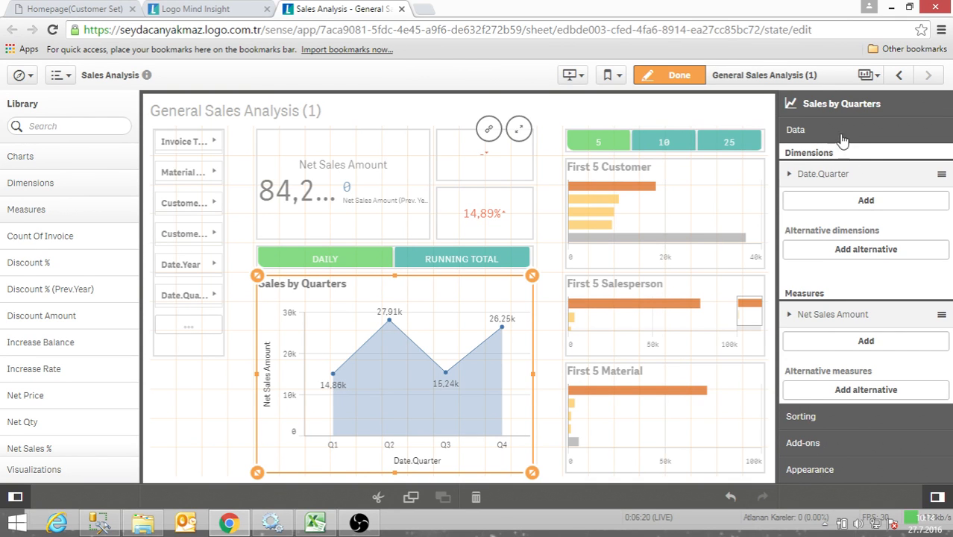
{"action": "left_click", "coordinate": [551, 326]}
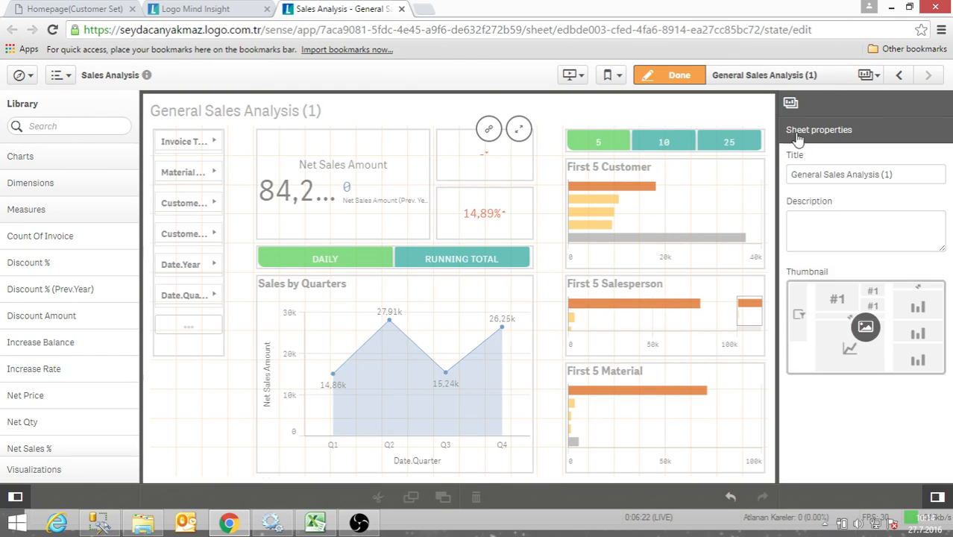
{"action": "left_click", "coordinate": [474, 340]}
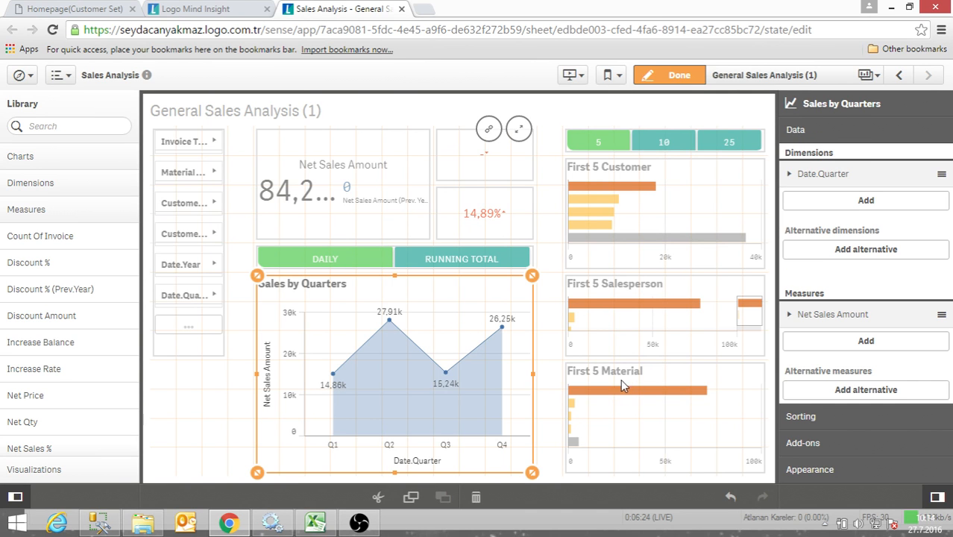
{"action": "left_click", "coordinate": [821, 173]}
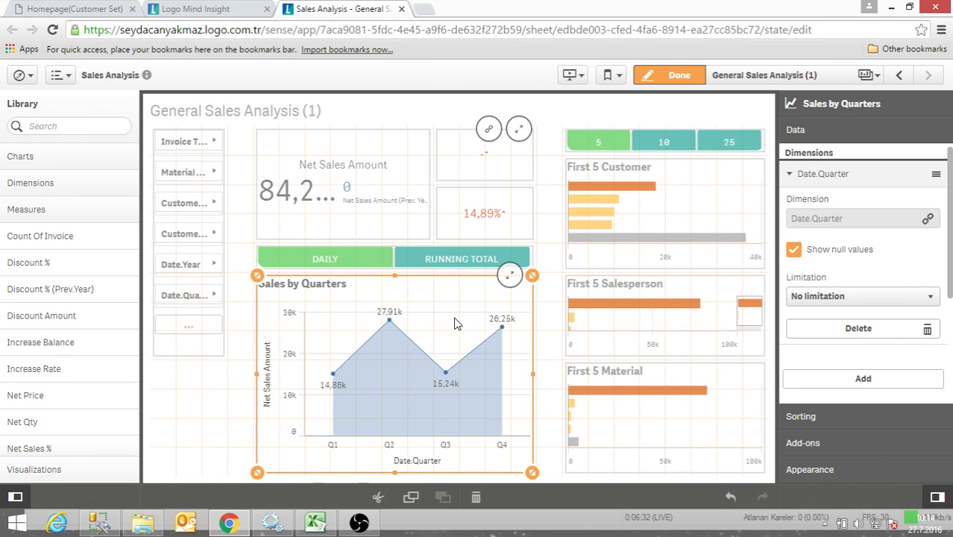
{"action": "left_click", "coordinate": [789, 173]}
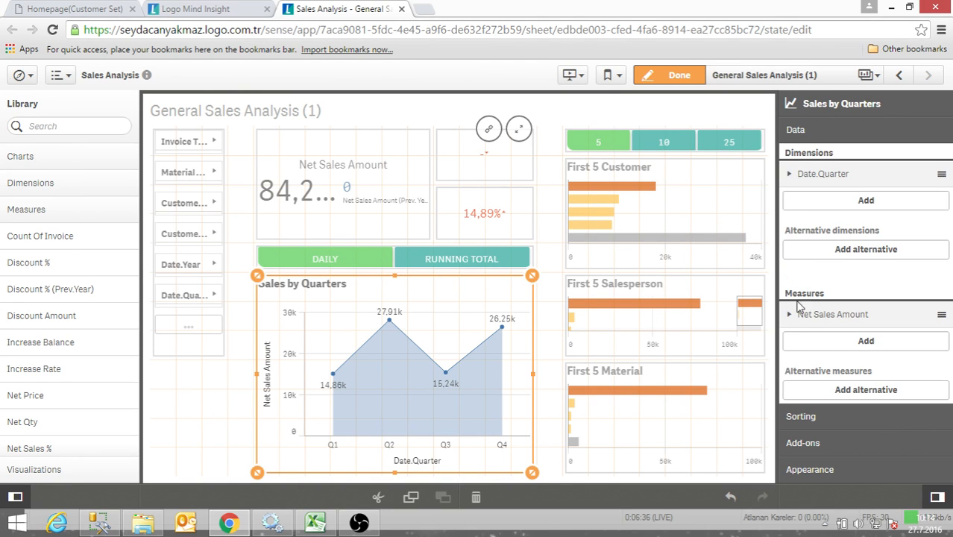
{"action": "left_click", "coordinate": [790, 174]}
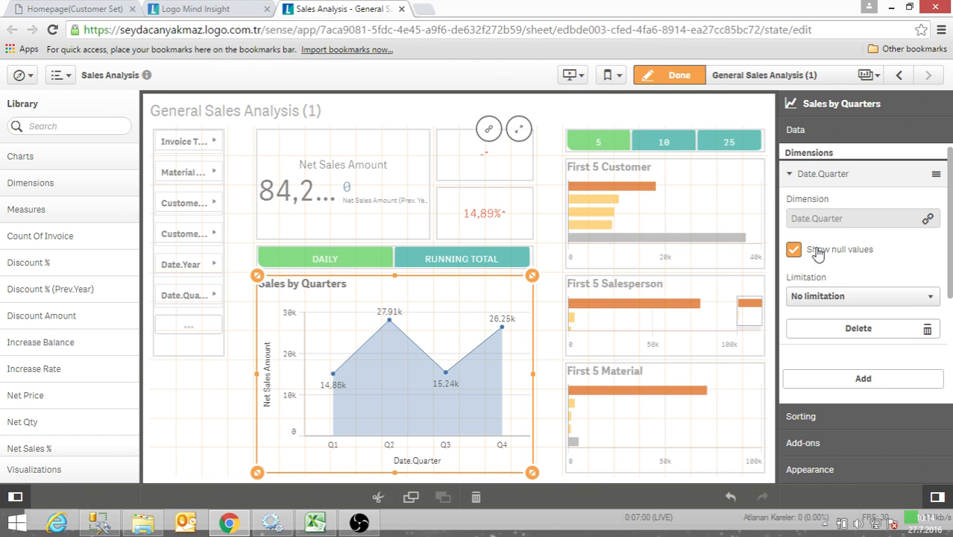
{"action": "scroll", "coordinate": [858, 276], "scroll_direction": "down", "scroll_amount": 1}
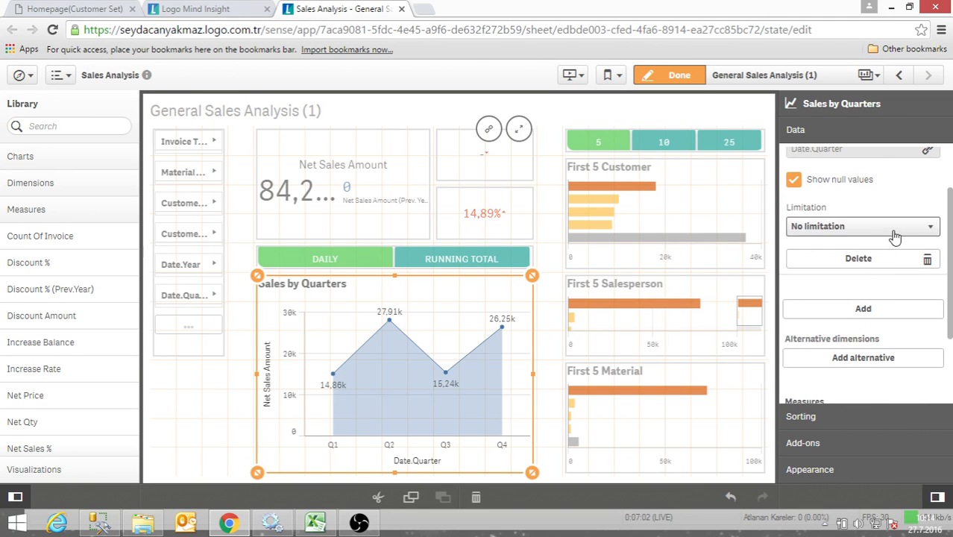
- Limit the Date.Quarter dimension to a fixed number, showing the top 2 values
{"action": "left_click", "coordinate": [887, 228]}
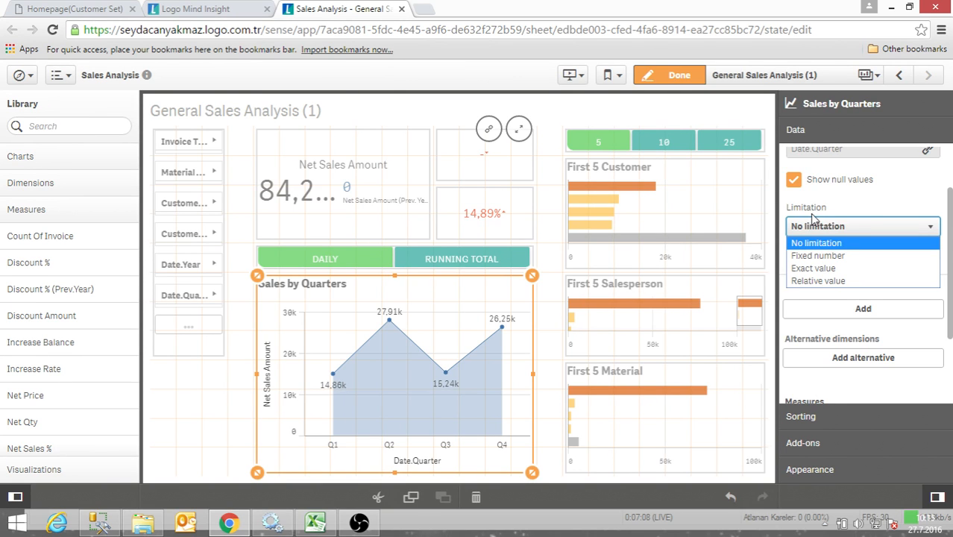
{"action": "left_click", "coordinate": [835, 215]}
{"action": "scroll", "coordinate": [845, 310], "scroll_direction": "down", "scroll_amount": 2}
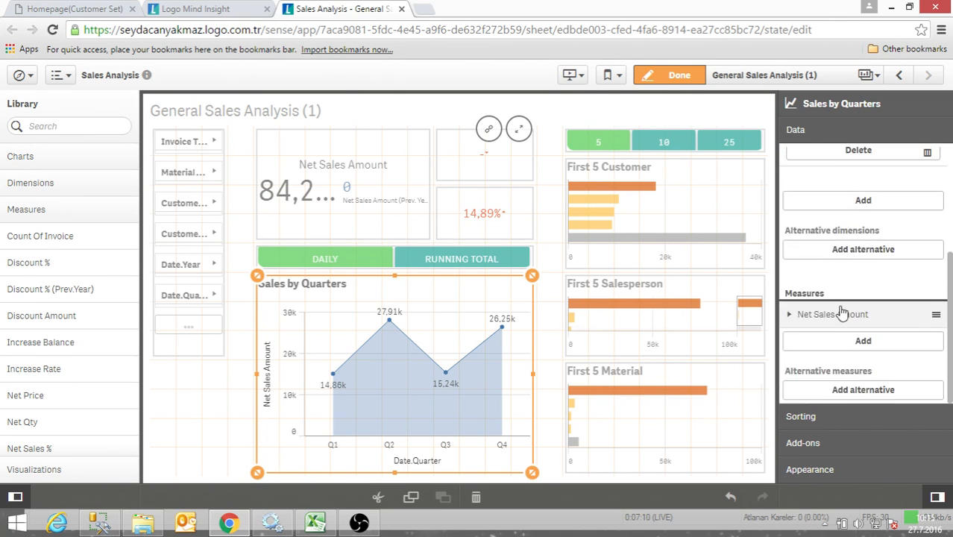
{"action": "scroll", "coordinate": [844, 253], "scroll_direction": "up", "scroll_amount": 3}
{"action": "left_click", "coordinate": [844, 257]}
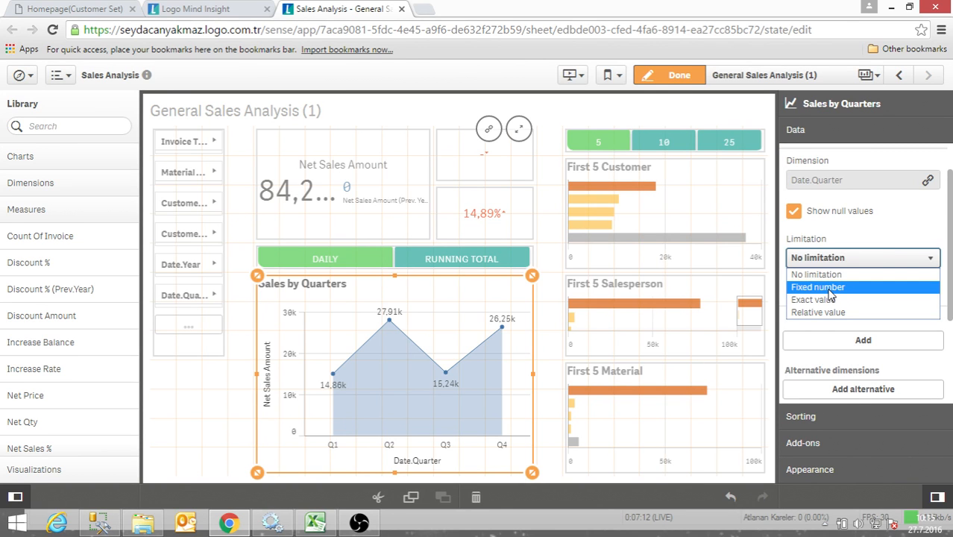
{"action": "left_click", "coordinate": [830, 291]}
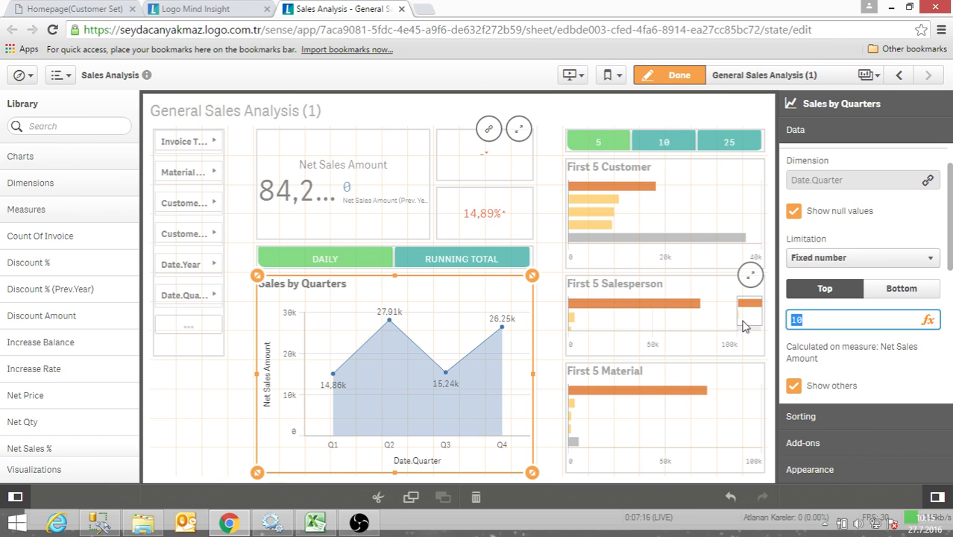
{"action": "key", "text": "Return"}
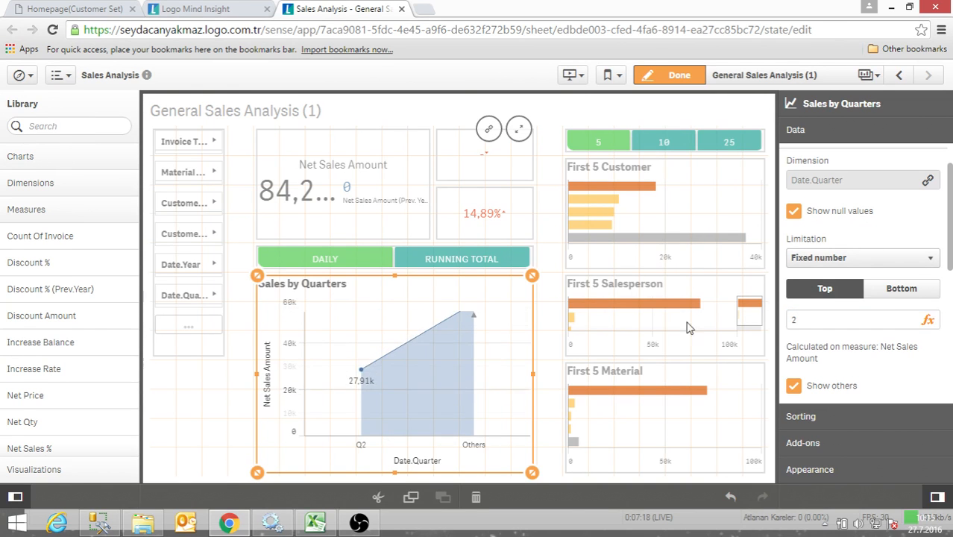
- Turn off Show others for the limited Date.Quarter dimension
{"action": "double_click", "coordinate": [797, 320]}
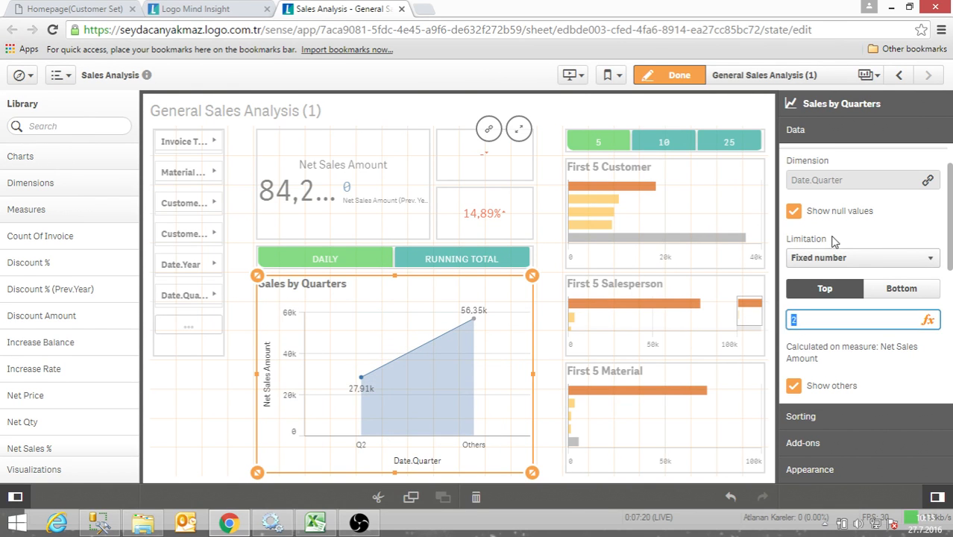
{"action": "scroll", "coordinate": [831, 236], "scroll_direction": "up", "scroll_amount": 1}
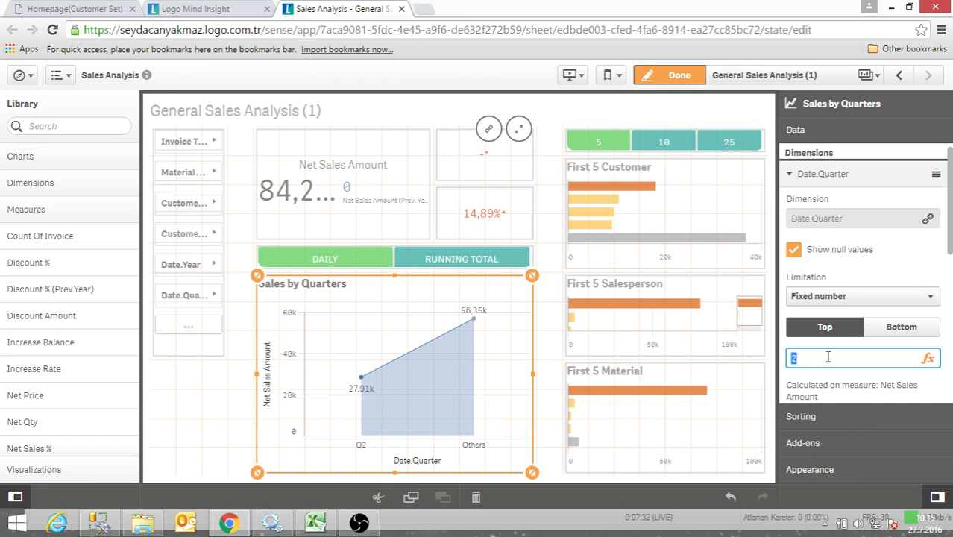
{"action": "scroll", "coordinate": [816, 363], "scroll_direction": "down", "scroll_amount": 2}
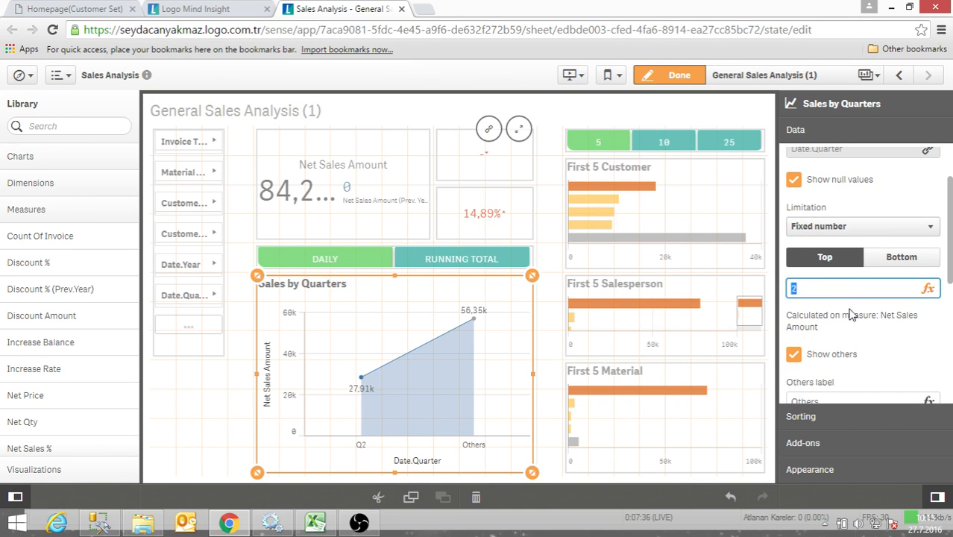
{"action": "left_click", "coordinate": [796, 356]}
{"action": "scroll", "coordinate": [888, 377], "scroll_direction": "down", "scroll_amount": 1}
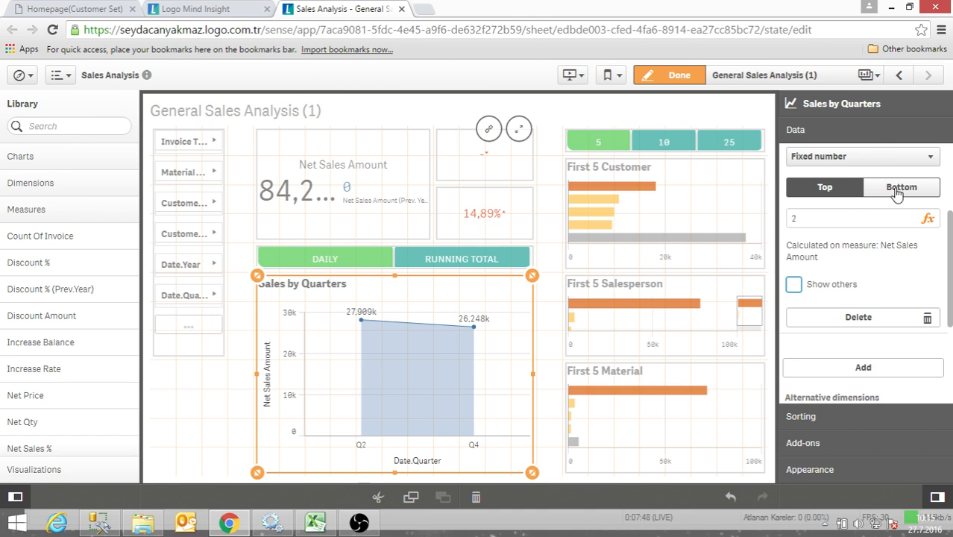
- Set the Date.Quarter dimension of the Sales by Quarters chart to No limitation
{"action": "left_click", "coordinate": [874, 165]}
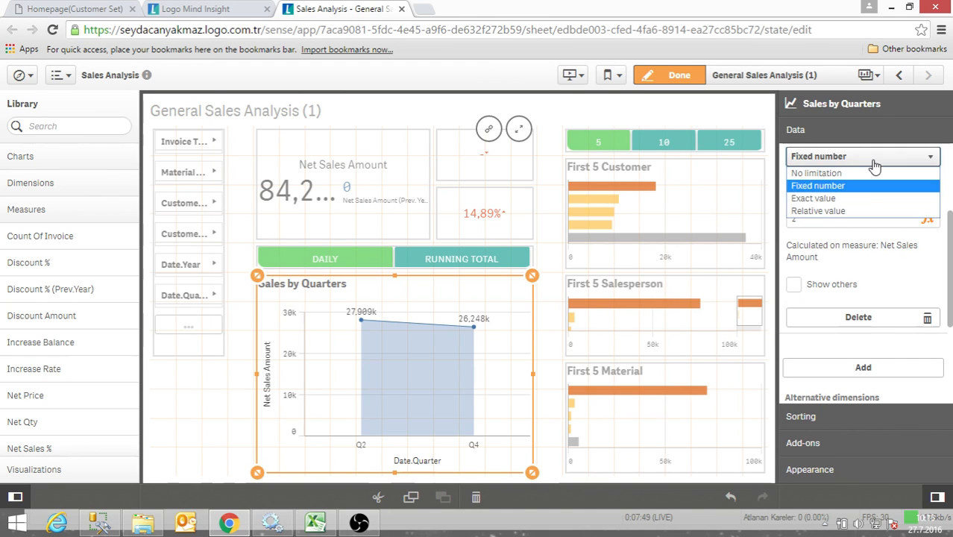
{"action": "left_click", "coordinate": [824, 175]}
{"action": "scroll", "coordinate": [842, 337], "scroll_direction": "down", "scroll_amount": 2}
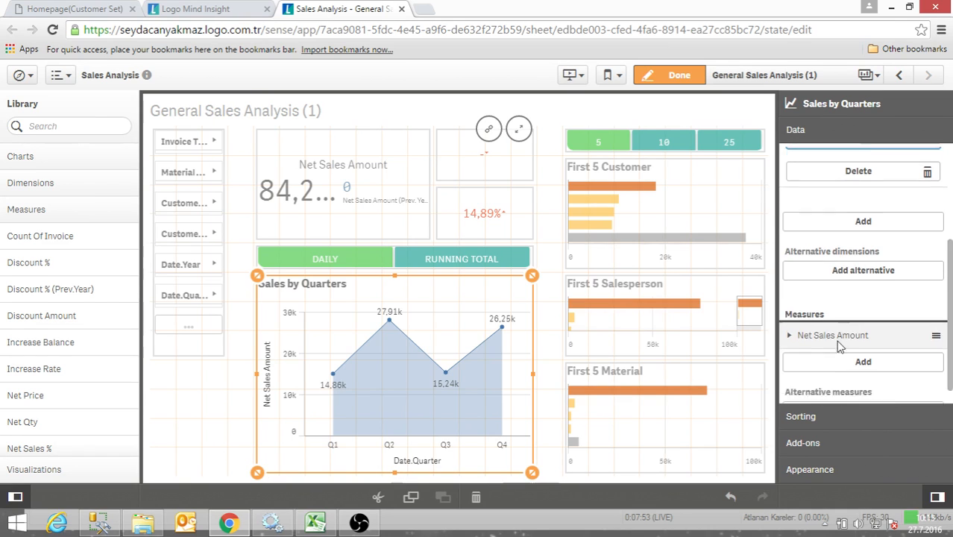
- Switch the Date.Quarter sorting from automatic to custom and sort it alphabetically in descending order
{"action": "left_click", "coordinate": [811, 422]}
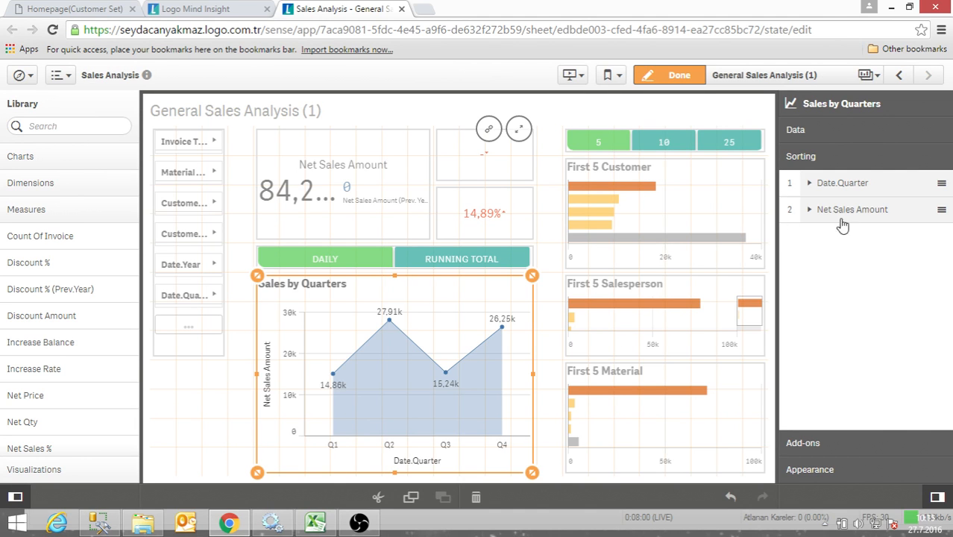
{"action": "left_click", "coordinate": [821, 186]}
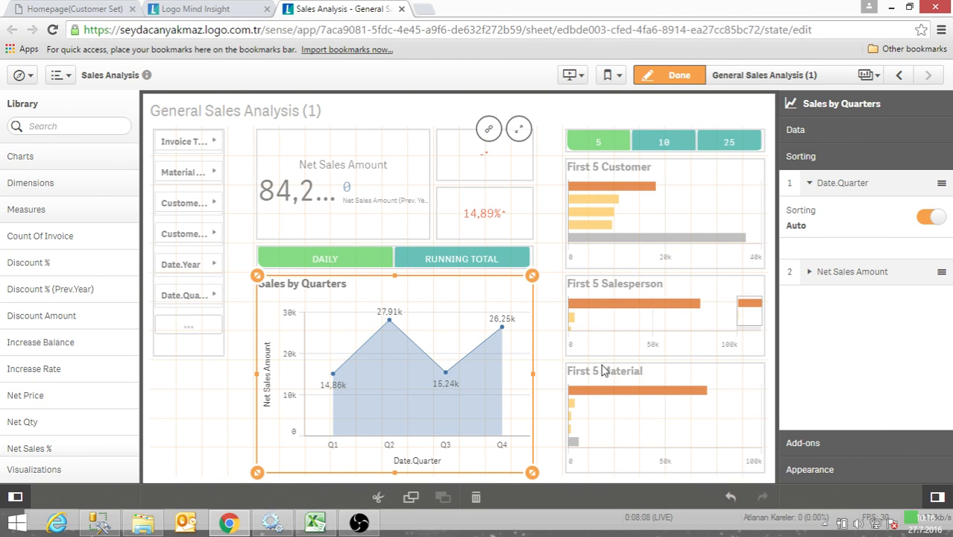
{"action": "left_click", "coordinate": [929, 217]}
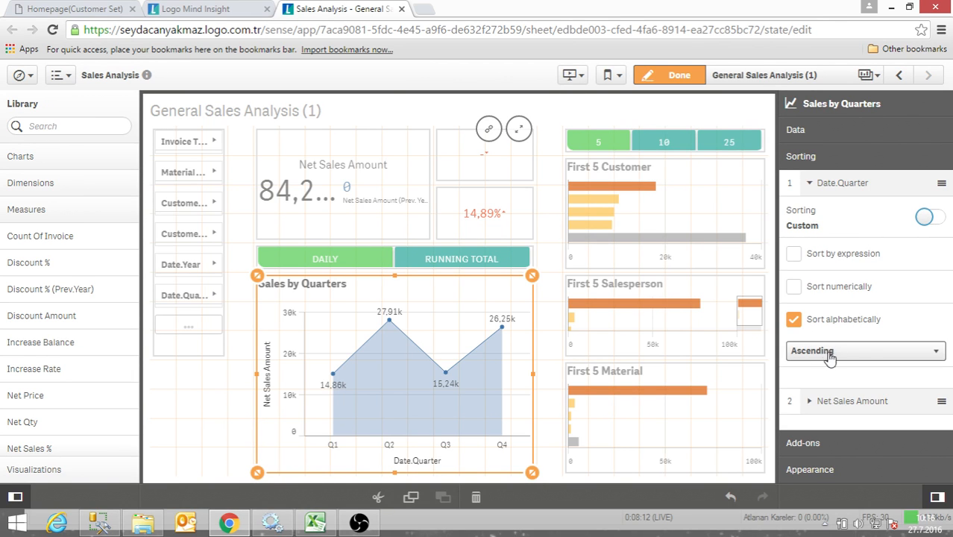
{"action": "left_click", "coordinate": [858, 351]}
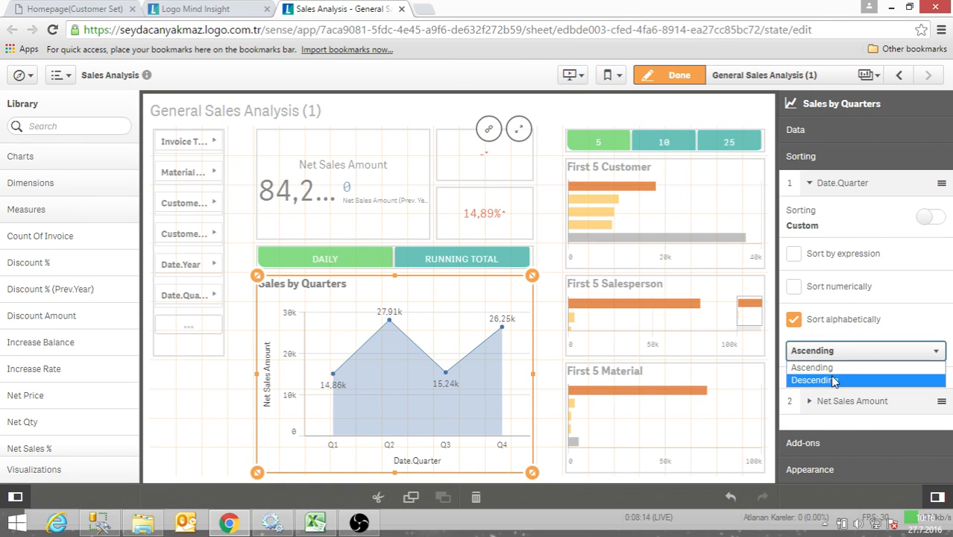
{"action": "left_click", "coordinate": [834, 380]}
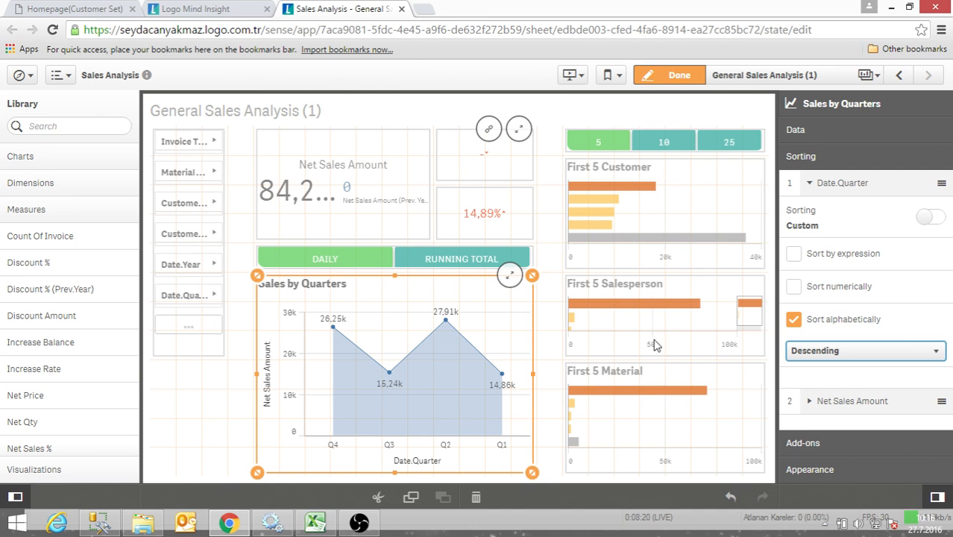
{"action": "left_click", "coordinate": [809, 185]}
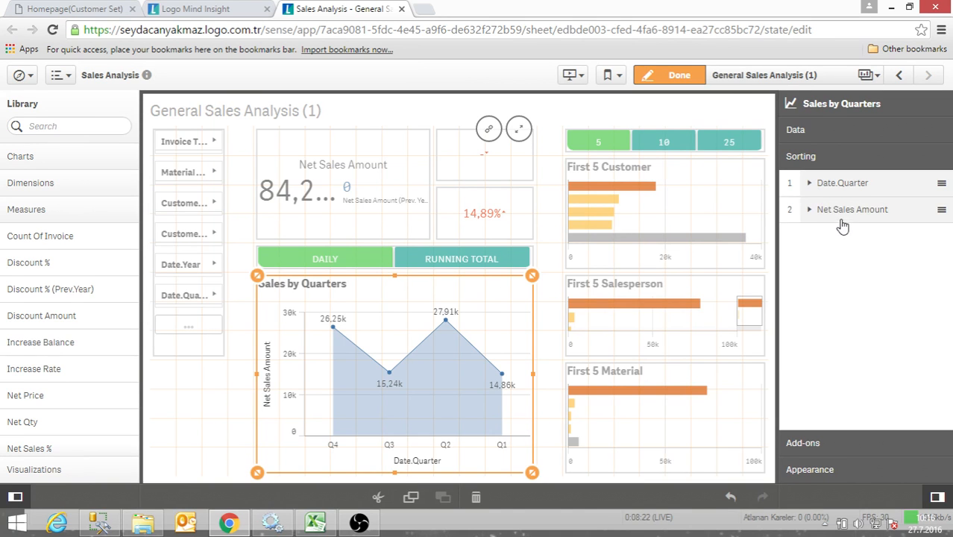
- Move Net Sales Amount to first place in the sorting order and give it a custom ascending numerical sort
{"action": "left_click_drag", "start_coordinate": [843, 209], "coordinate": [846, 182]}
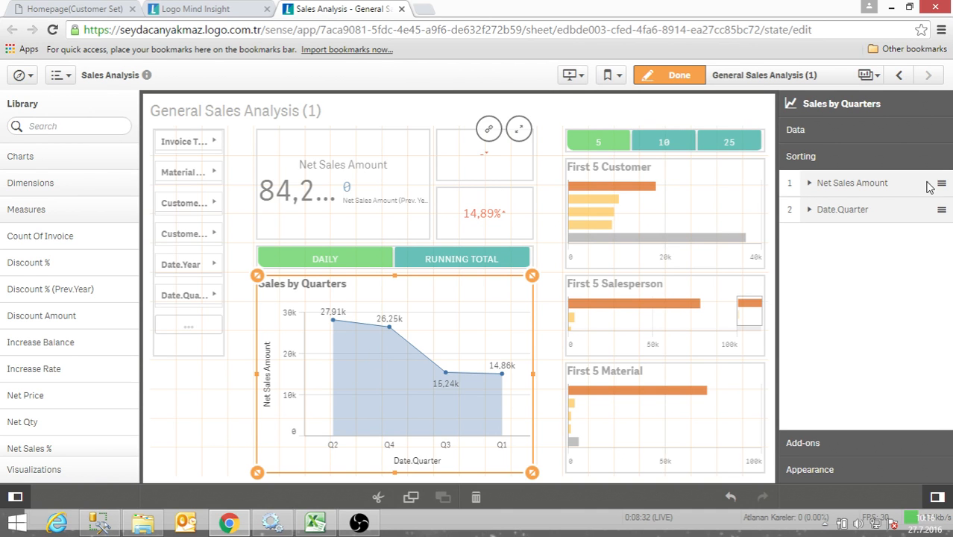
{"action": "left_click", "coordinate": [811, 186]}
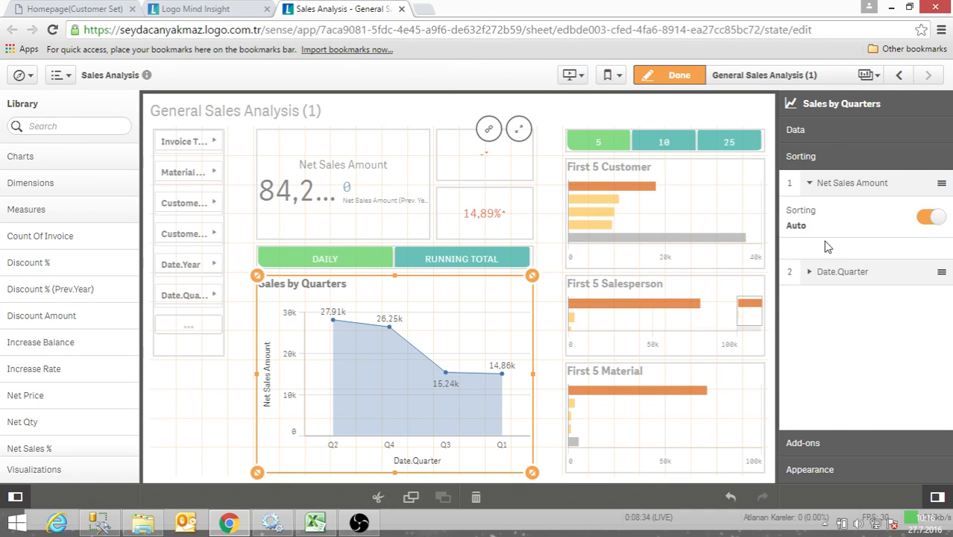
{"action": "left_click", "coordinate": [928, 223]}
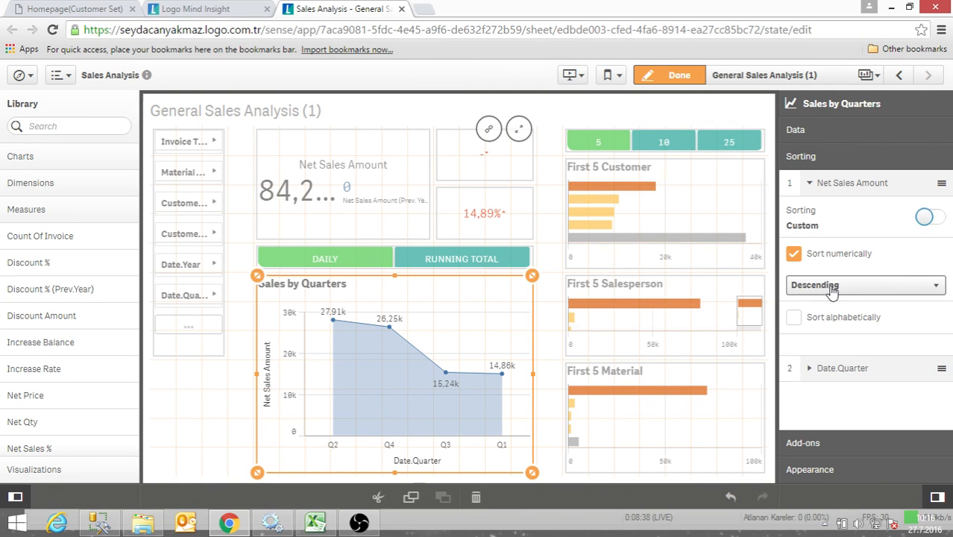
{"action": "left_click", "coordinate": [828, 285]}
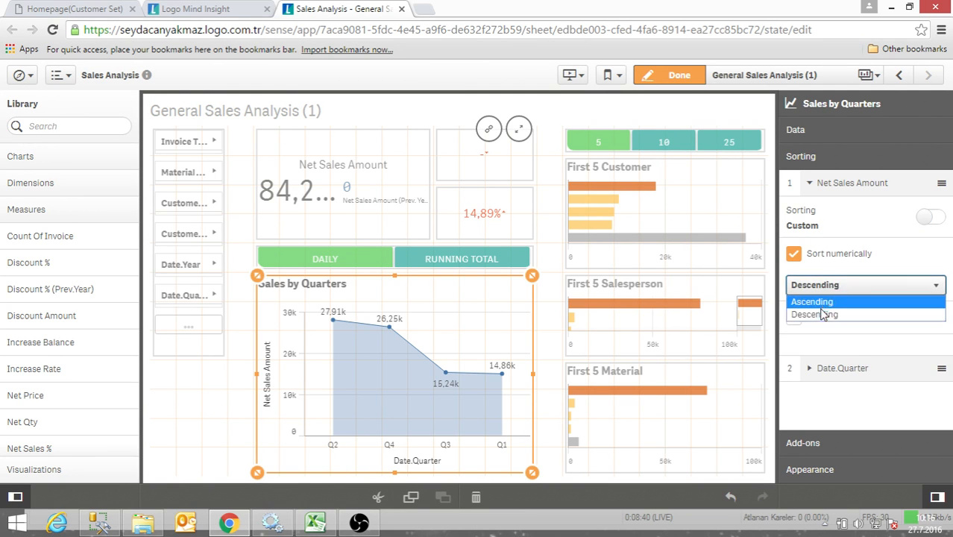
{"action": "left_click", "coordinate": [824, 303]}
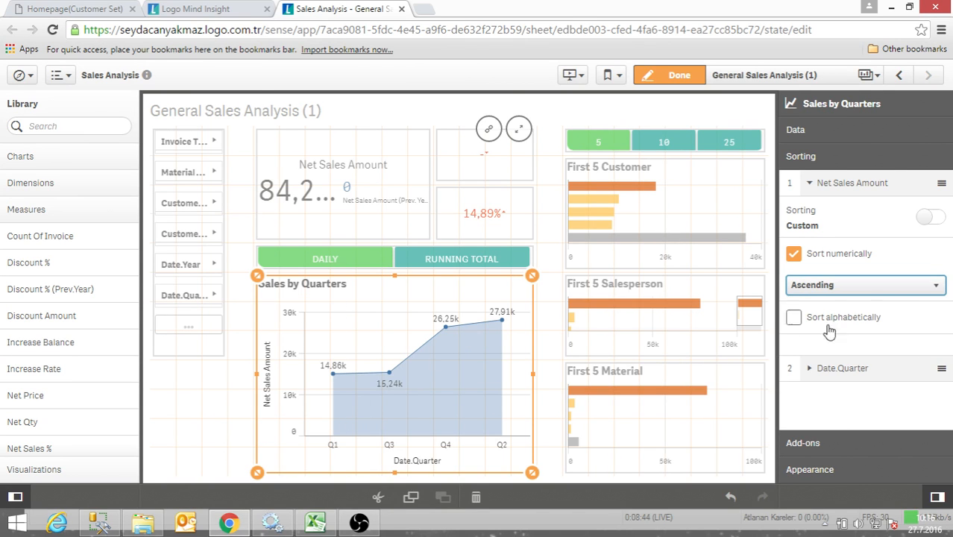
{"action": "left_click", "coordinate": [818, 188]}
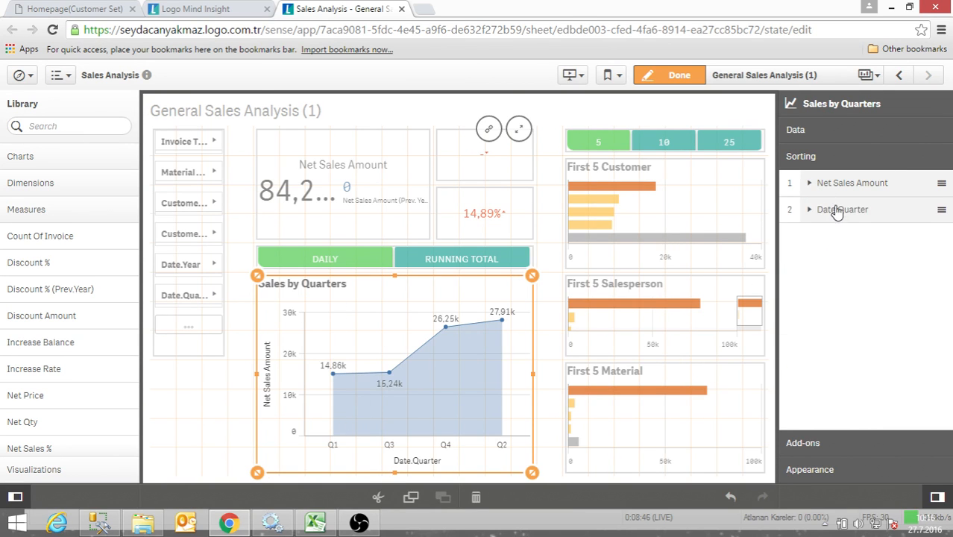
- Return Date.Quarter to first place in the sorting order and set its alphabetical sort to Ascending
{"action": "left_click_drag", "start_coordinate": [837, 209], "coordinate": [836, 188]}
{"action": "left_click", "coordinate": [810, 183]}
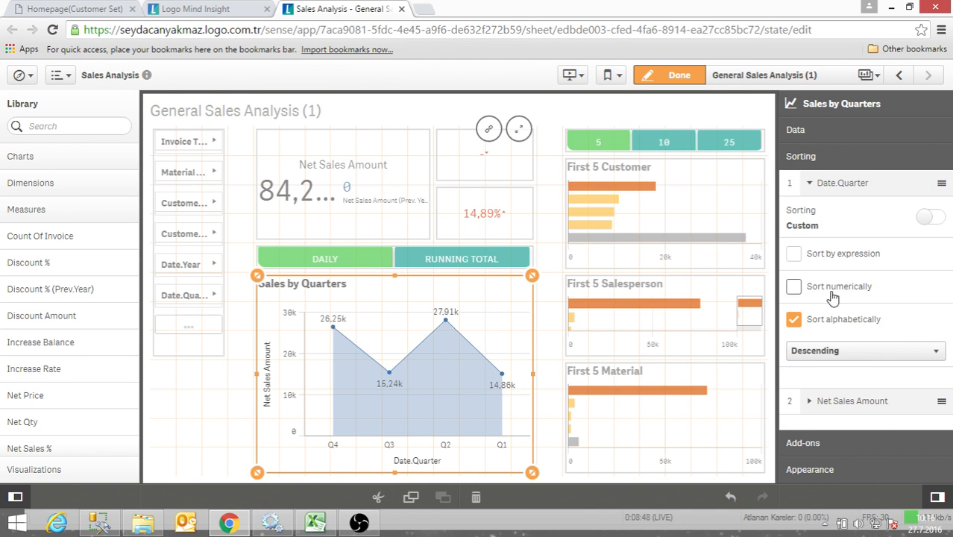
{"action": "left_click", "coordinate": [830, 353]}
{"action": "left_click", "coordinate": [821, 365]}
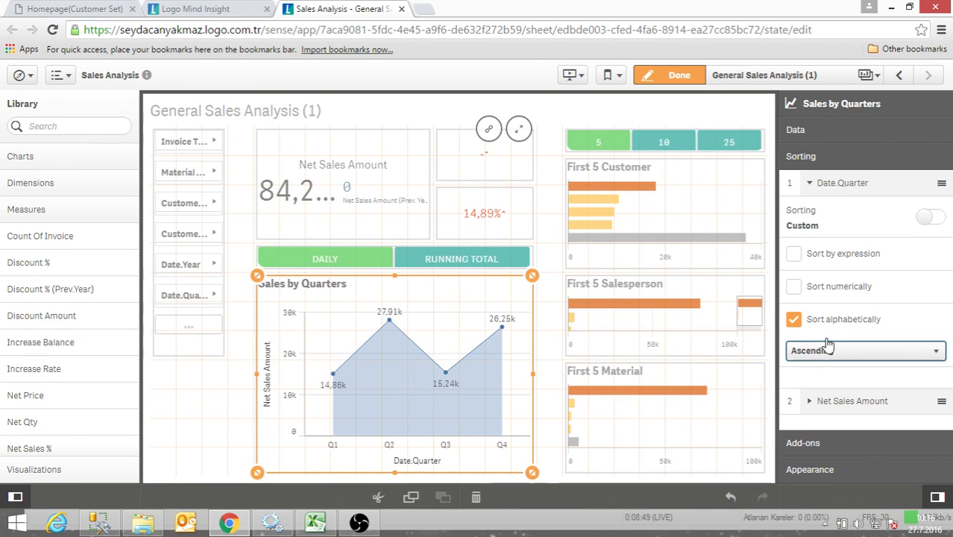
{"action": "left_click", "coordinate": [811, 185]}
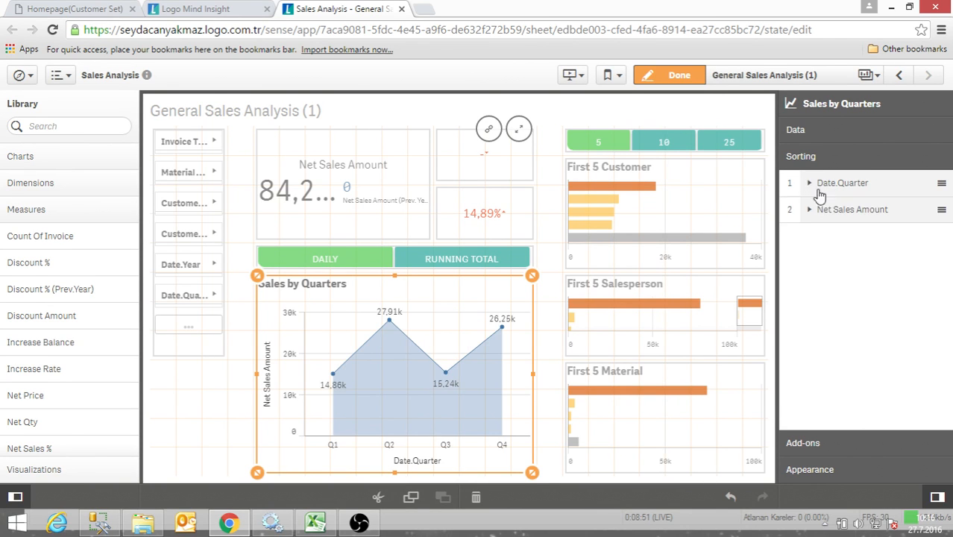
- Add a reference line to the Sales by Quarters chart from its add-on settings
{"action": "left_click", "coordinate": [805, 445]}
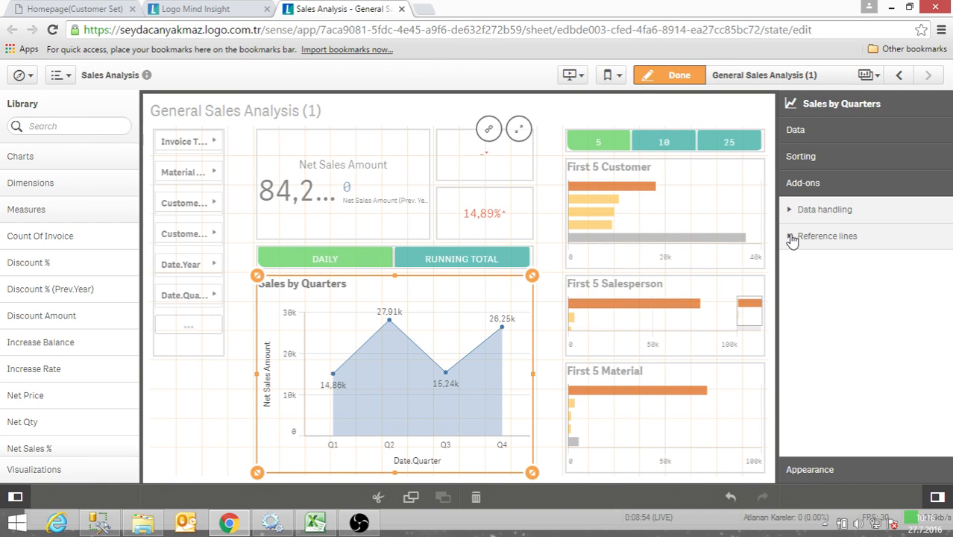
{"action": "left_click", "coordinate": [792, 237]}
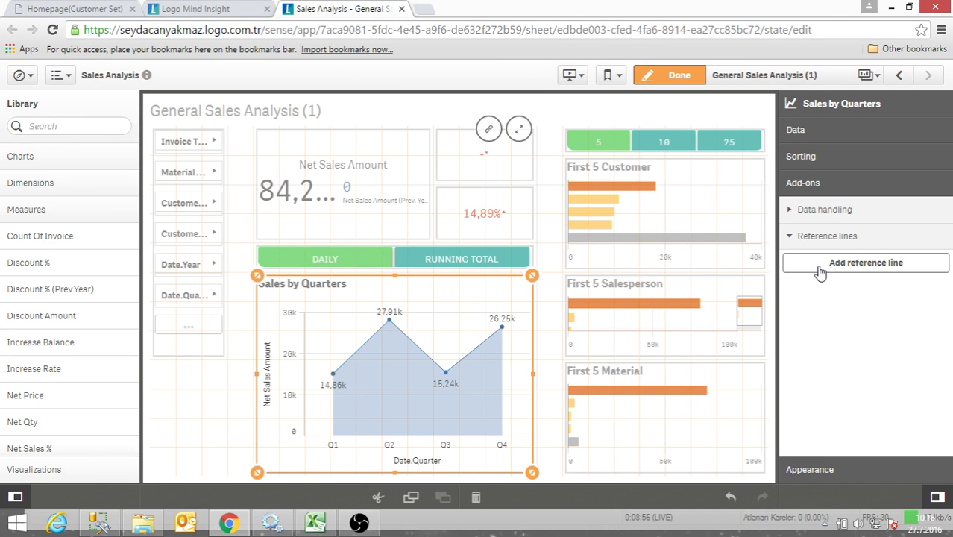
{"action": "left_click", "coordinate": [792, 237]}
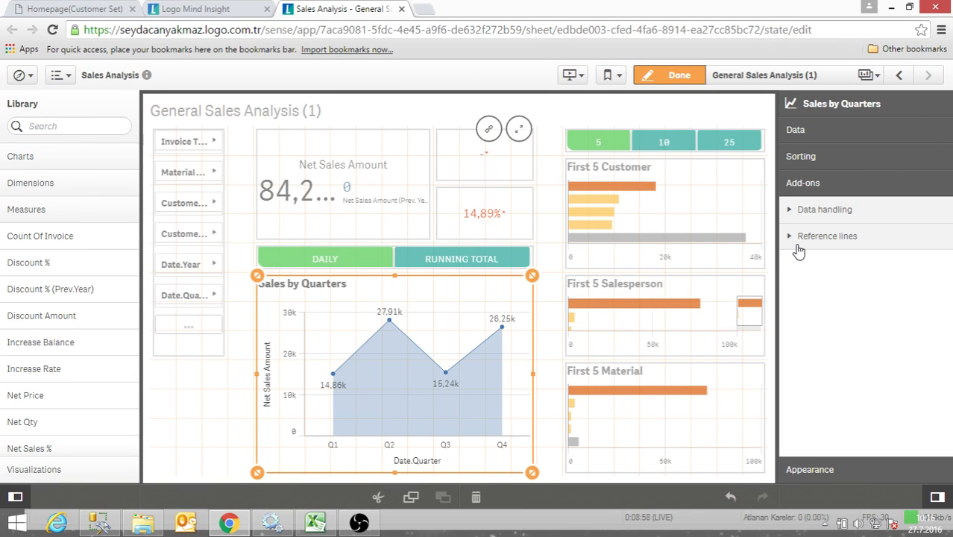
{"action": "left_click", "coordinate": [796, 236]}
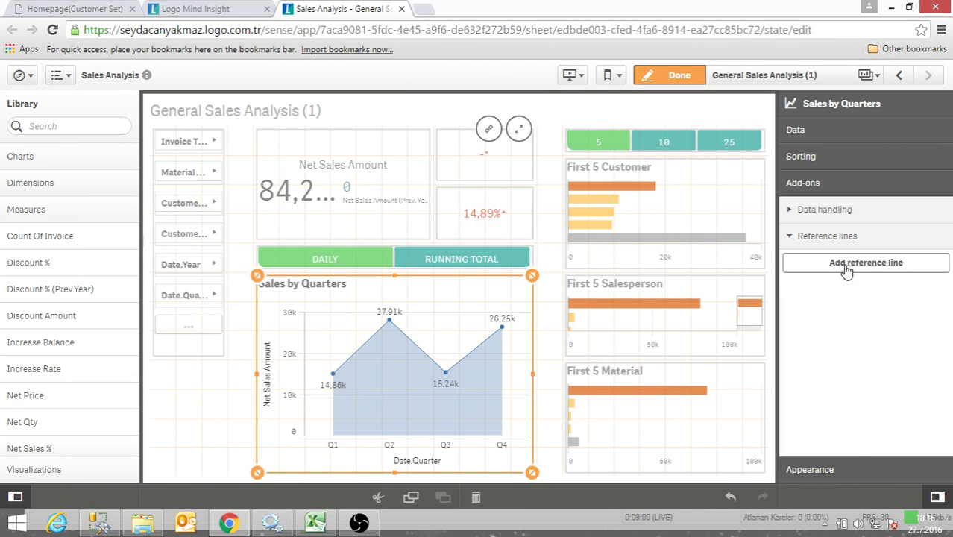
{"action": "left_click", "coordinate": [850, 265]}
{"action": "scroll", "coordinate": [826, 341], "scroll_direction": "down", "scroll_amount": 1}
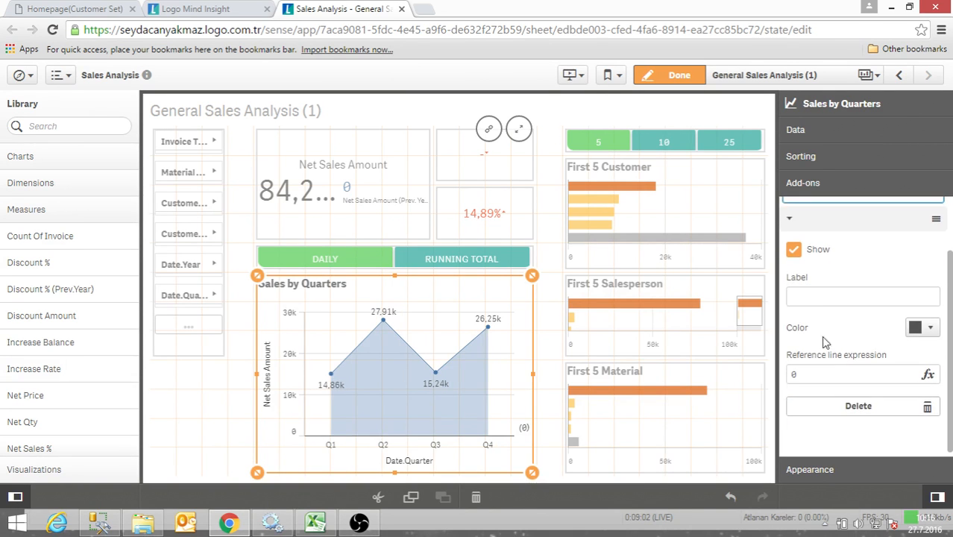
- Label the new reference line "Critical Point" and color it red
{"action": "left_click", "coordinate": [827, 298]}
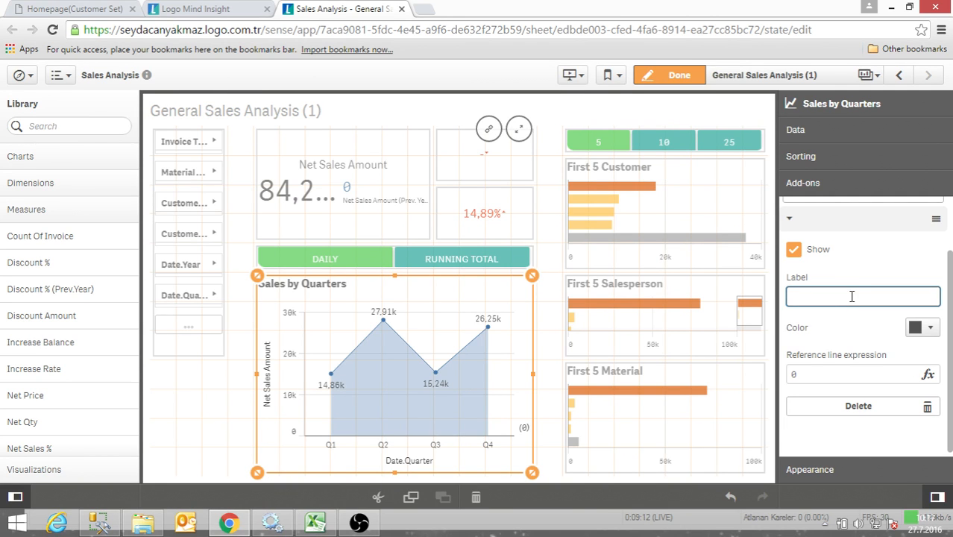
{"action": "type", "text": "Critical Point"}
{"action": "left_click", "coordinate": [925, 328]}
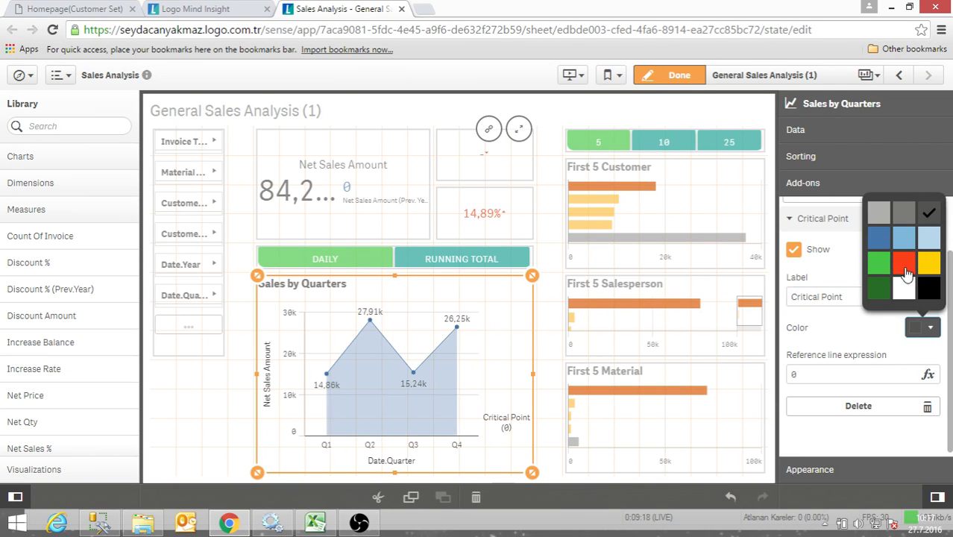
{"action": "left_click", "coordinate": [912, 266]}
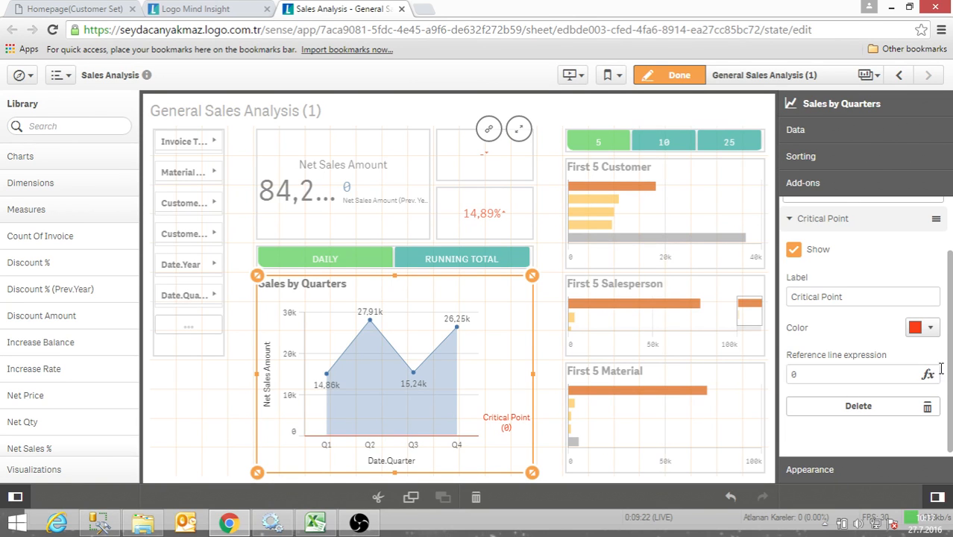
- Set the Critical Point reference line expression to 10000
{"action": "left_click", "coordinate": [828, 373]}
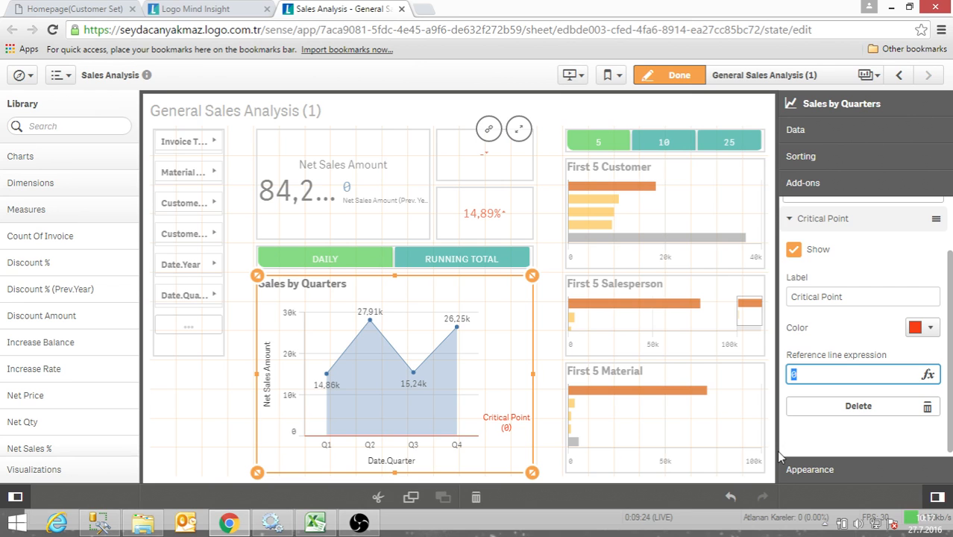
{"action": "type", "text": "10000"}
{"action": "key", "text": "Return"}
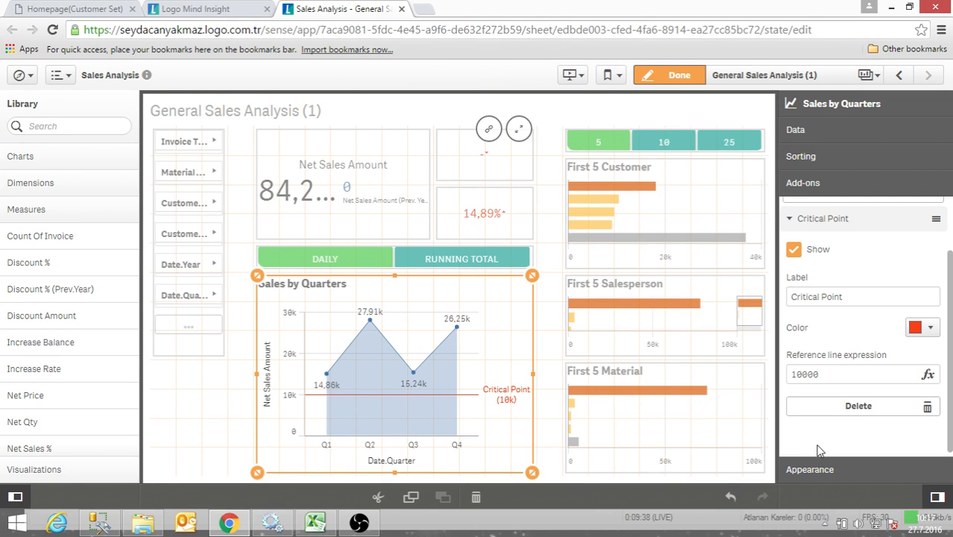
- In the chart's general appearance settings, add the subtitle "Sales by Quartes"
{"action": "left_click", "coordinate": [836, 470]}
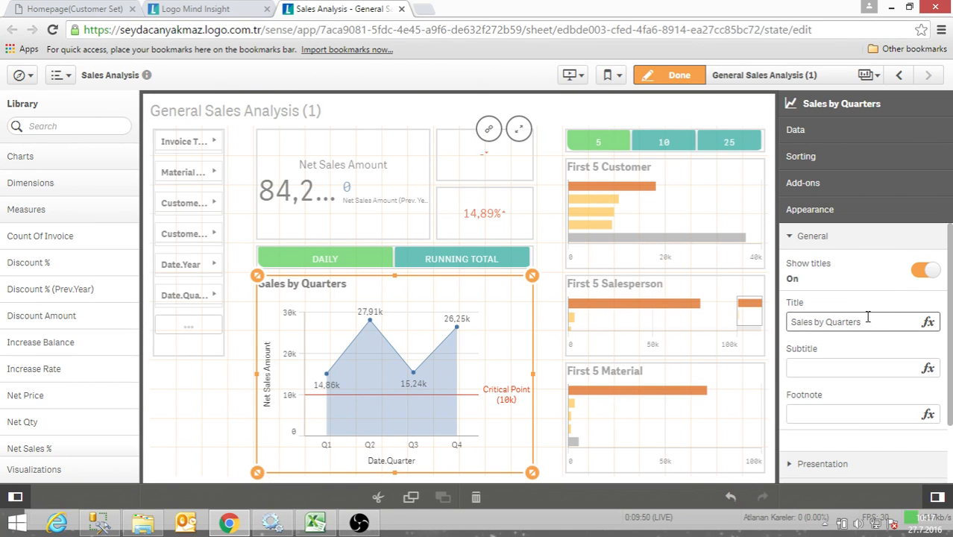
{"action": "left_click_drag", "start_coordinate": [870, 320], "coordinate": [779, 323]}
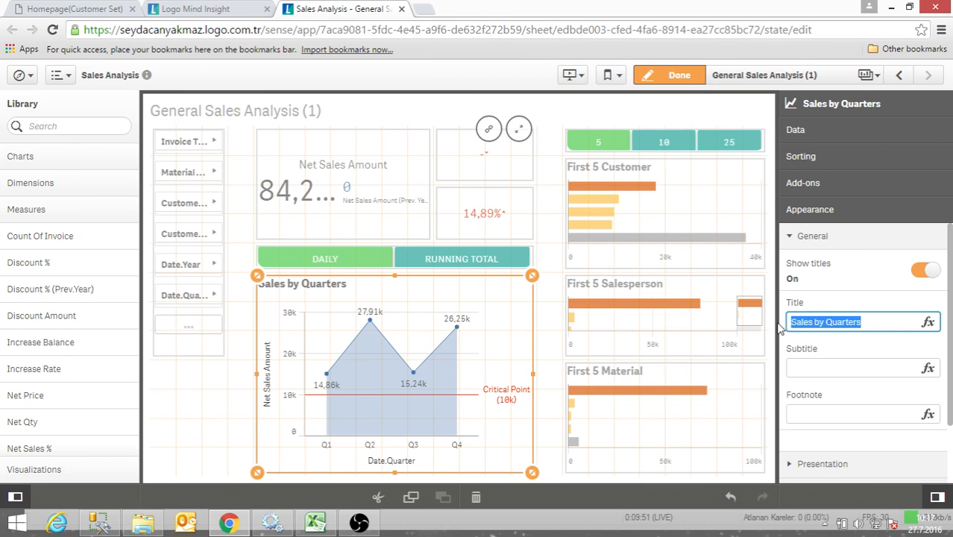
{"action": "left_click", "coordinate": [868, 320]}
{"action": "left_click_drag", "start_coordinate": [868, 320], "coordinate": [780, 316]}
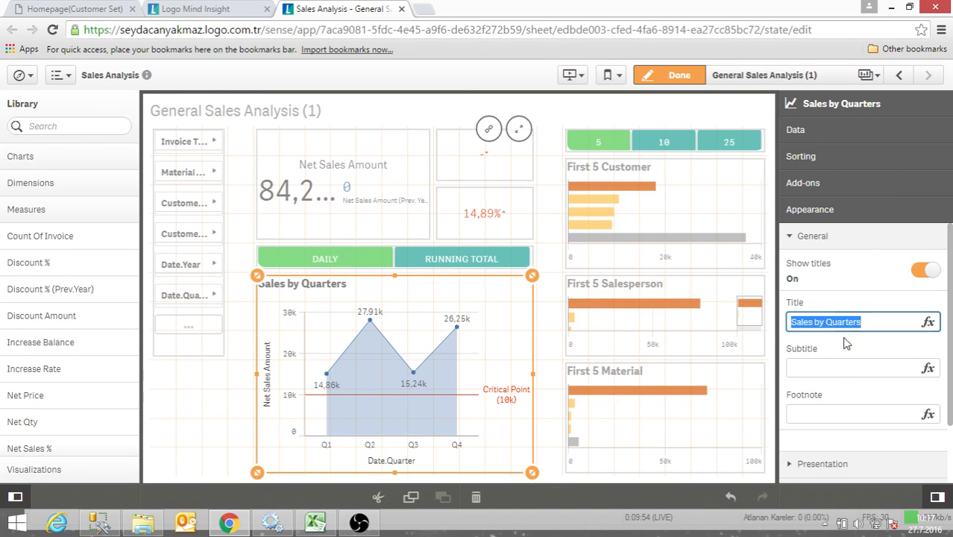
{"action": "left_click", "coordinate": [832, 369]}
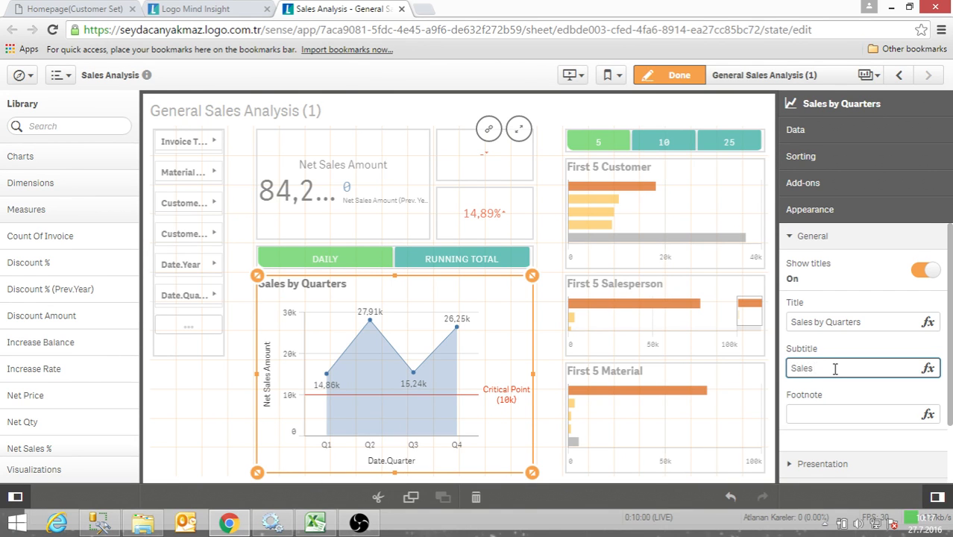
{"action": "type", "text": "Sales by Quartes"}
{"action": "key", "text": "Return"}
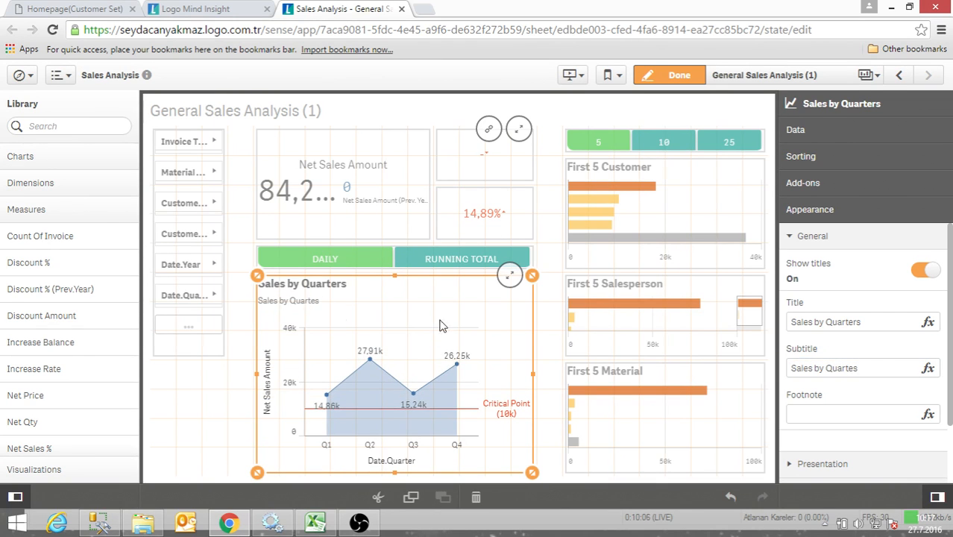
- Add the footnote "Quarters Data" to the Sales by Quarters chart
{"action": "scroll", "coordinate": [858, 336], "scroll_direction": "down", "scroll_amount": 2}
{"action": "left_click", "coordinate": [821, 348]}
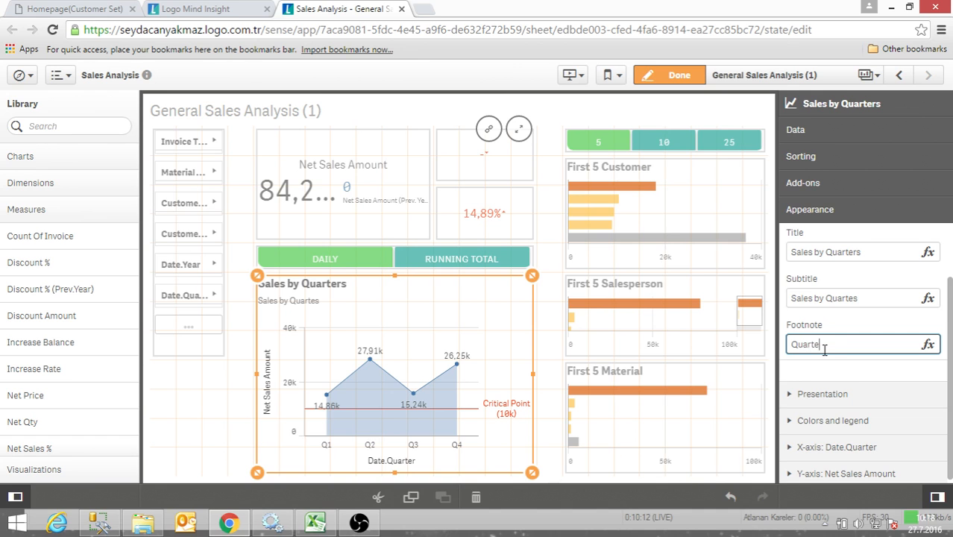
{"action": "type", "text": "Quarters Data"}
{"action": "left_click", "coordinate": [832, 366]}
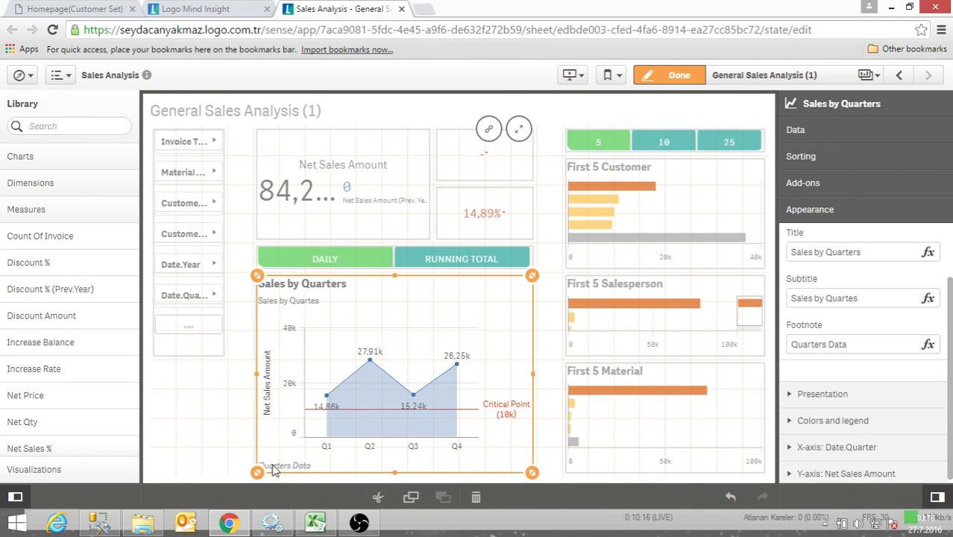
- Change the Sales by Quarters chart's presentation from Area to Line
{"action": "scroll", "coordinate": [821, 360], "scroll_direction": "up", "scroll_amount": 2}
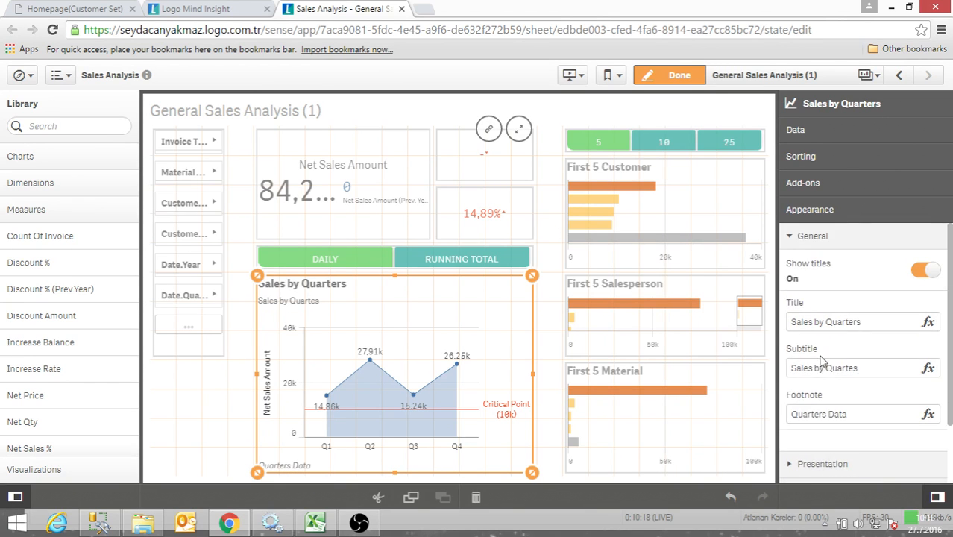
{"action": "scroll", "coordinate": [820, 360], "scroll_direction": "down", "scroll_amount": 2}
{"action": "scroll", "coordinate": [858, 384], "scroll_direction": "down", "scroll_amount": 3}
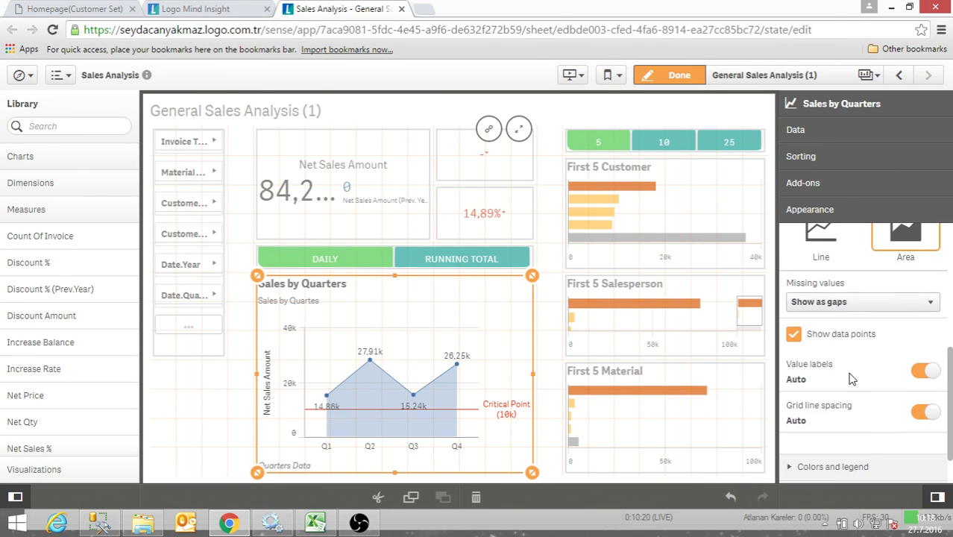
{"action": "scroll", "coordinate": [851, 377], "scroll_direction": "up", "scroll_amount": 1}
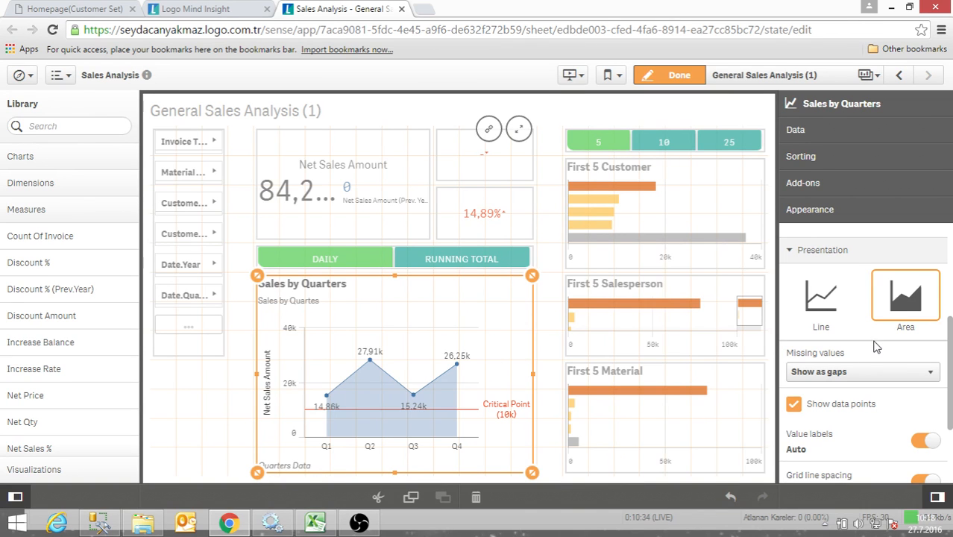
{"action": "left_click", "coordinate": [820, 298]}
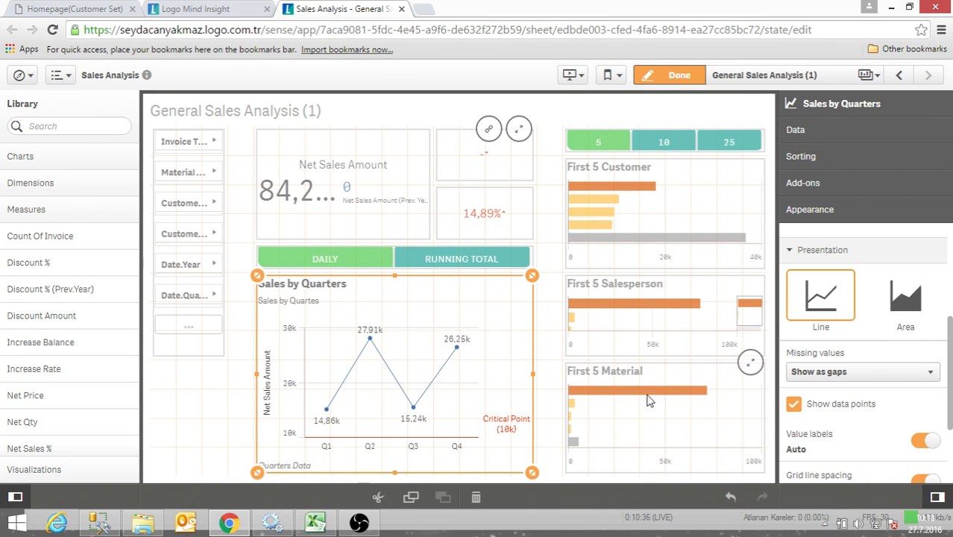
- Try the line chart without data points and without automatic value labels, restoring each setting
{"action": "scroll", "coordinate": [840, 378], "scroll_direction": "down", "scroll_amount": 2}
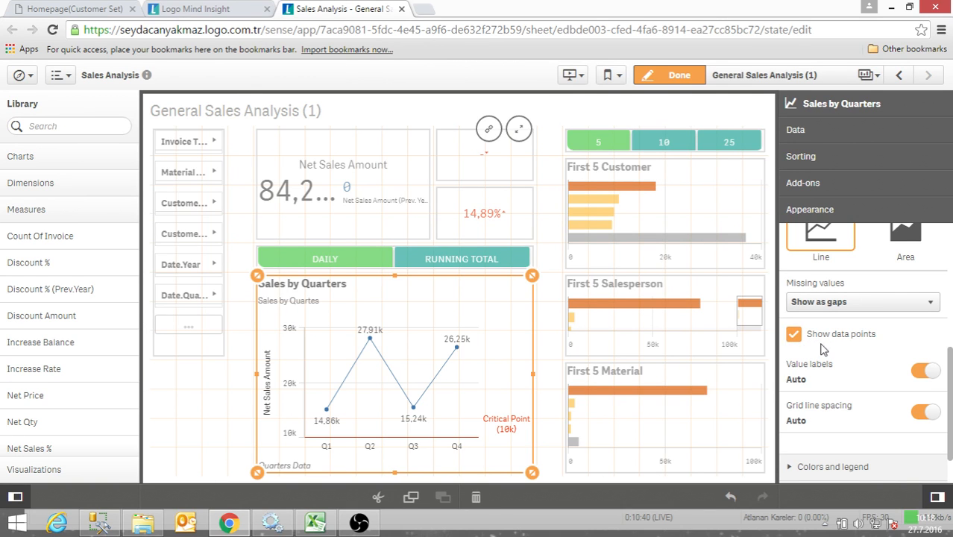
{"action": "left_click", "coordinate": [793, 336]}
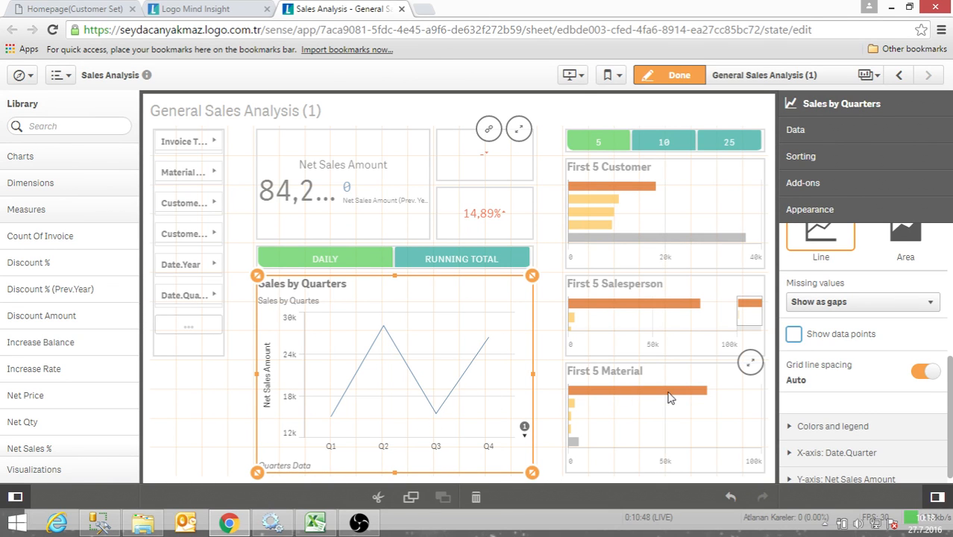
{"action": "left_click", "coordinate": [793, 335]}
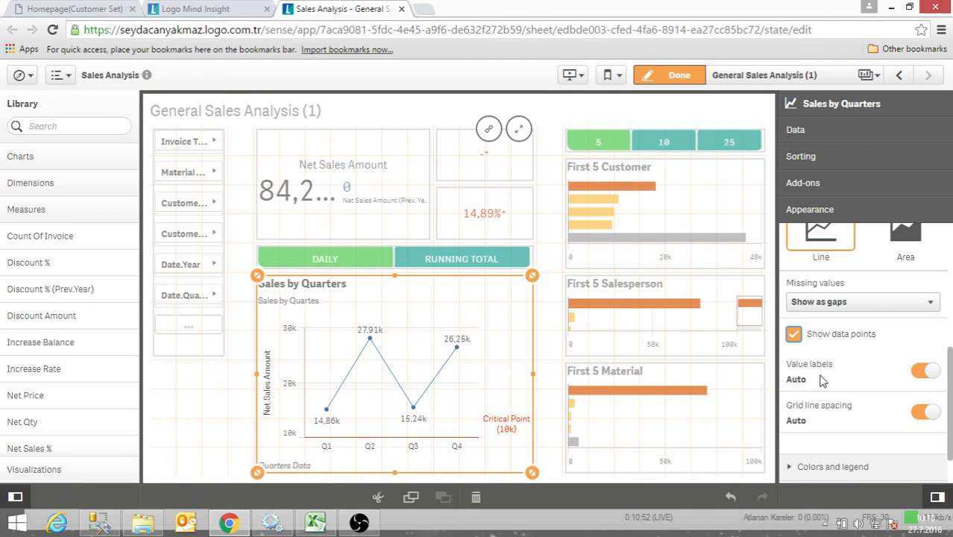
{"action": "left_click", "coordinate": [933, 374]}
{"action": "left_click", "coordinate": [924, 373]}
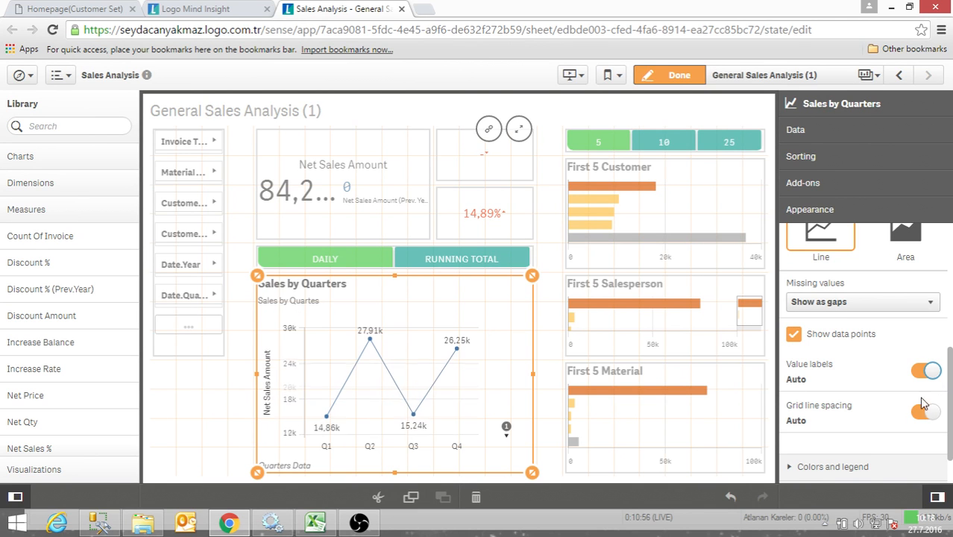
- Switch the Sales by Quarters chart's colors from Auto to Custom, using the Single color mode
{"action": "scroll", "coordinate": [925, 373], "scroll_direction": "down", "scroll_amount": 1}
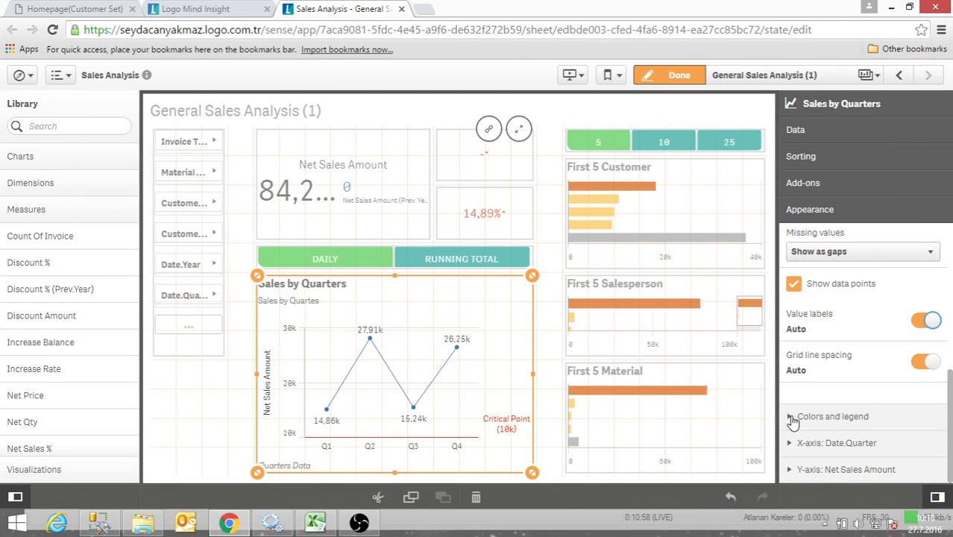
{"action": "left_click", "coordinate": [793, 417]}
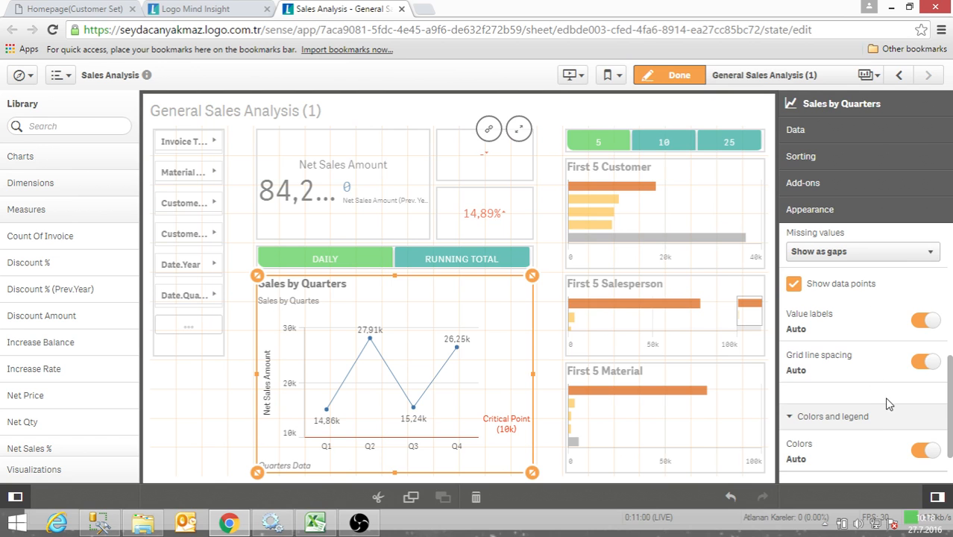
{"action": "scroll", "coordinate": [869, 423], "scroll_direction": "down", "scroll_amount": 1}
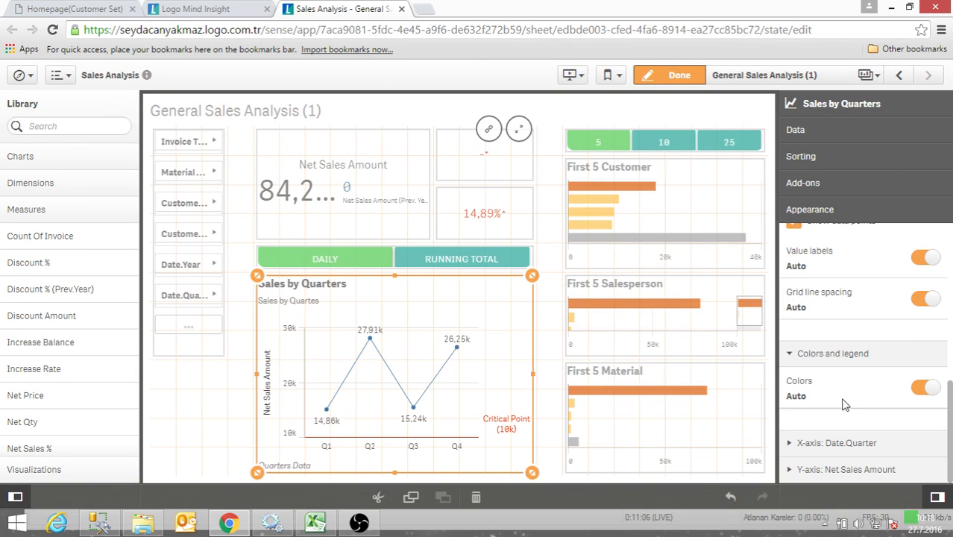
{"action": "left_click", "coordinate": [919, 387]}
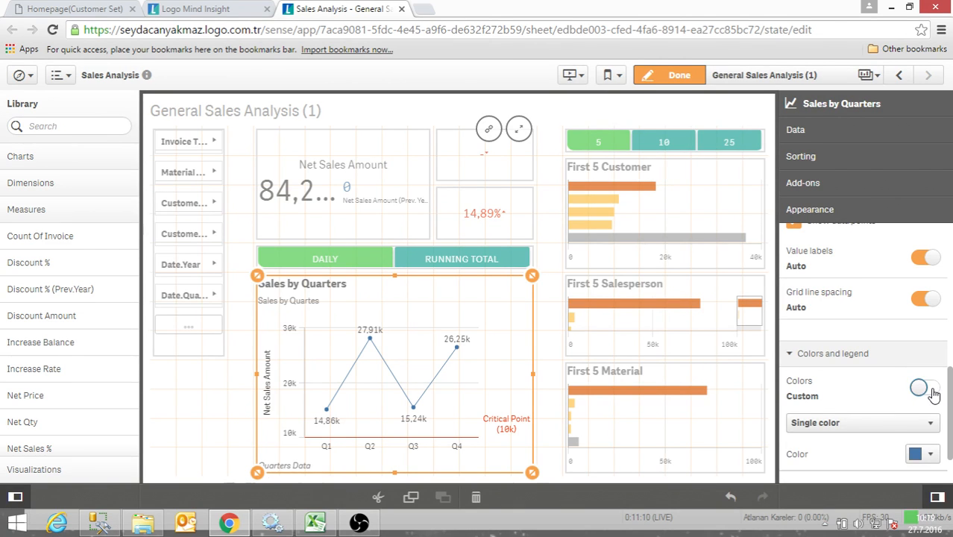
{"action": "scroll", "coordinate": [851, 395], "scroll_direction": "down", "scroll_amount": 2}
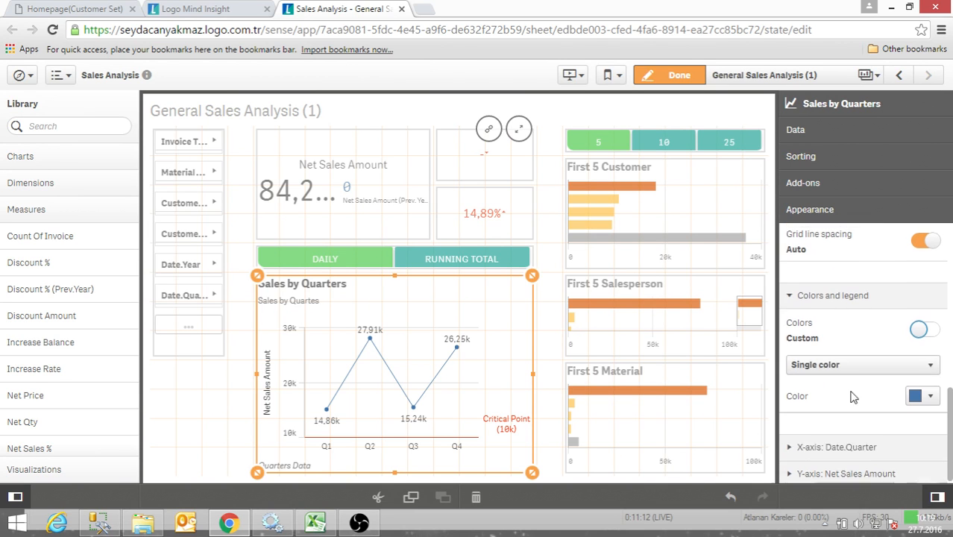
{"action": "left_click", "coordinate": [856, 366]}
{"action": "left_click", "coordinate": [855, 376]}
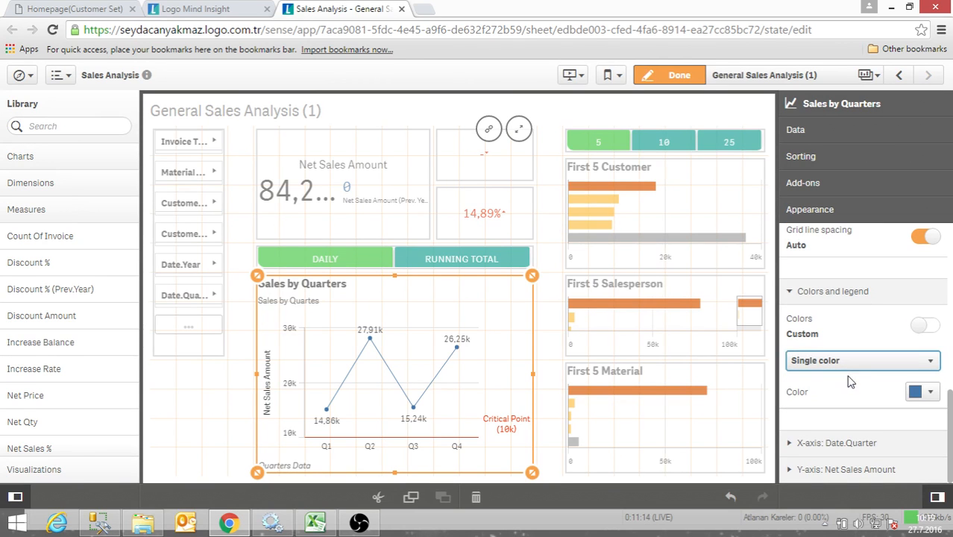
- Try red and light blue as the single color of the chart line
{"action": "left_click", "coordinate": [919, 393]}
{"action": "left_click", "coordinate": [903, 331]}
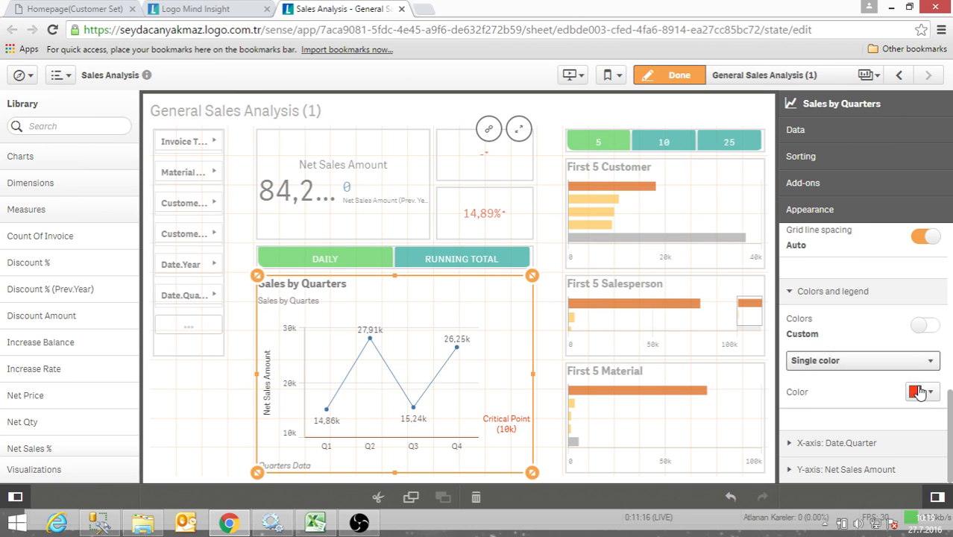
{"action": "left_click", "coordinate": [919, 393]}
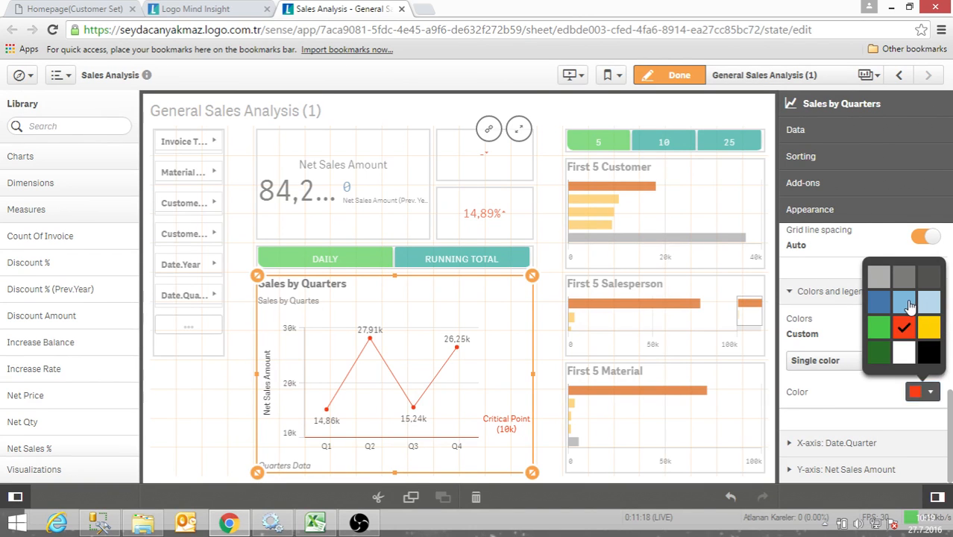
{"action": "left_click", "coordinate": [929, 305]}
- Color the chart By measure, trying the Diverging gradient scheme and settling on Sequential gradient
{"action": "left_click", "coordinate": [890, 361]}
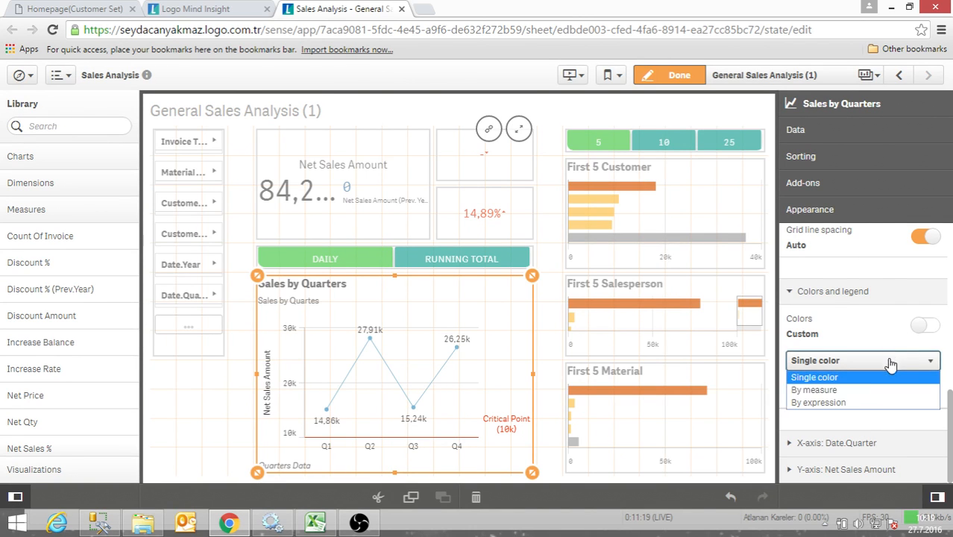
{"action": "left_click", "coordinate": [852, 391]}
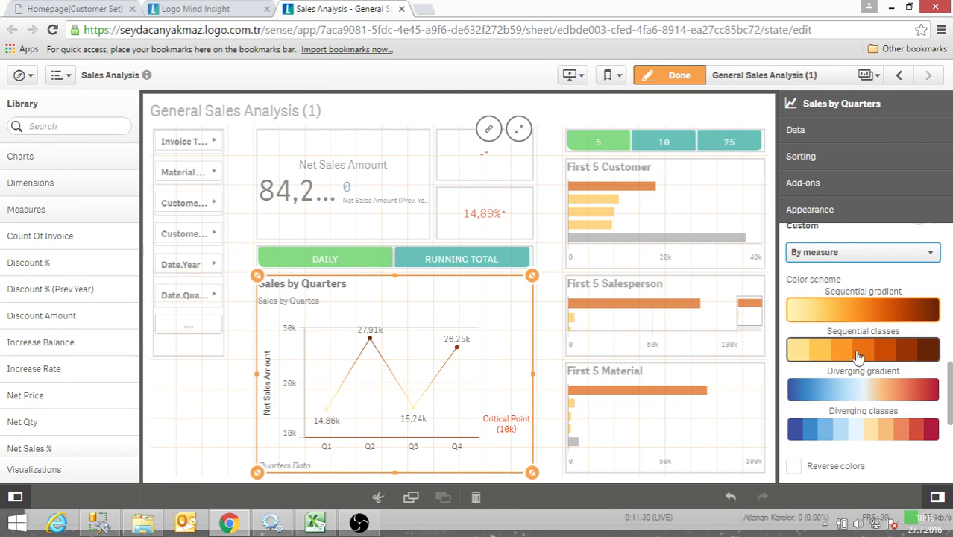
{"action": "left_click", "coordinate": [853, 396]}
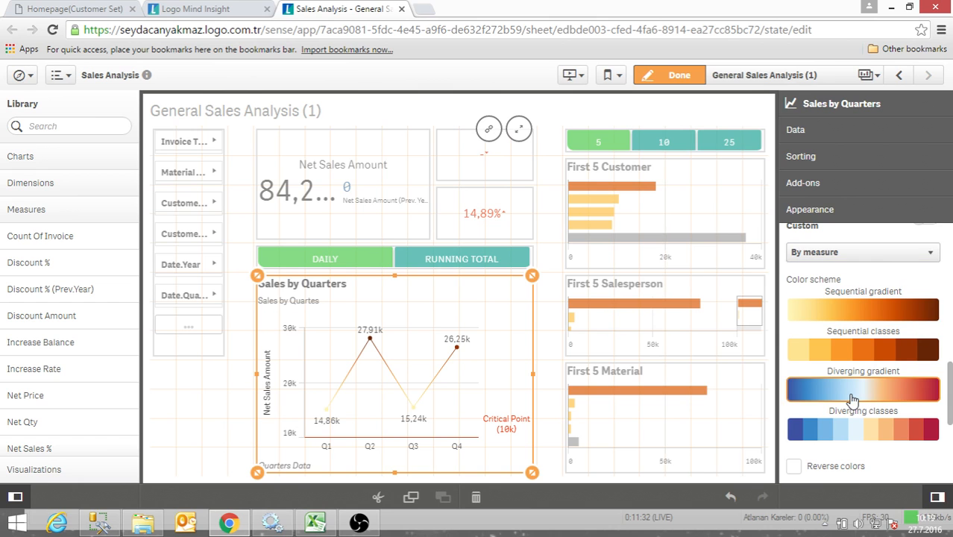
{"action": "left_click", "coordinate": [835, 310]}
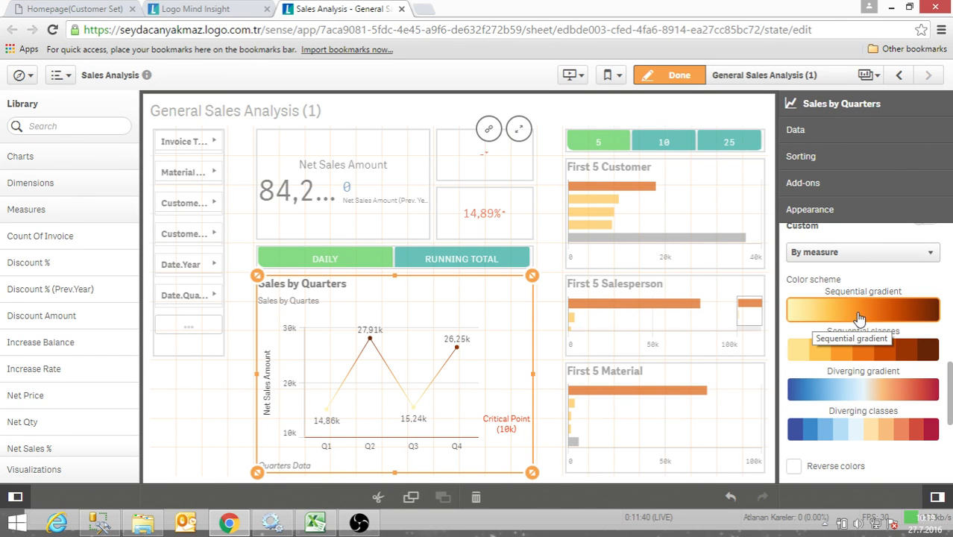
{"action": "left_click", "coordinate": [866, 252]}
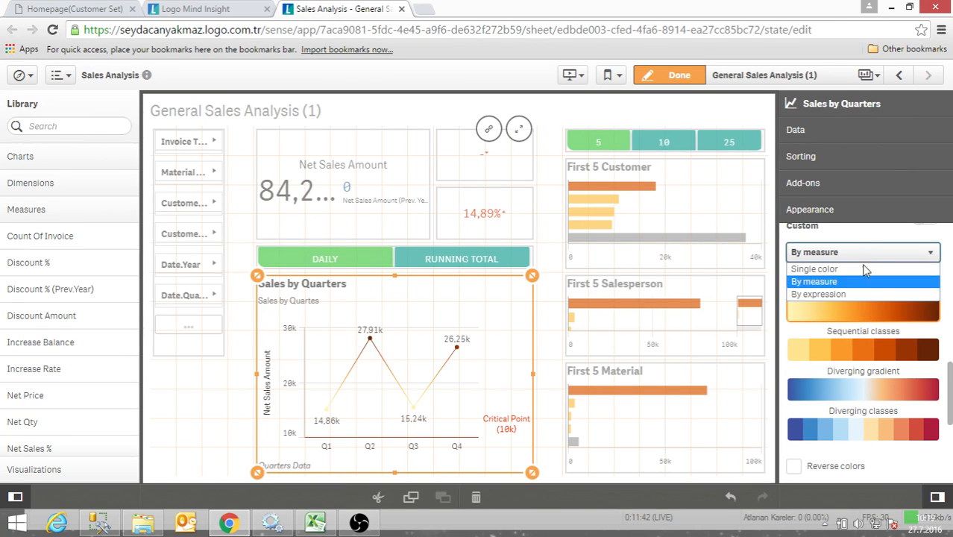
{"action": "left_click", "coordinate": [947, 284]}
- In the Date.Quarter X-axis appearance settings, set Labels and title to Labels only
{"action": "scroll", "coordinate": [899, 328], "scroll_direction": "down", "scroll_amount": 5}
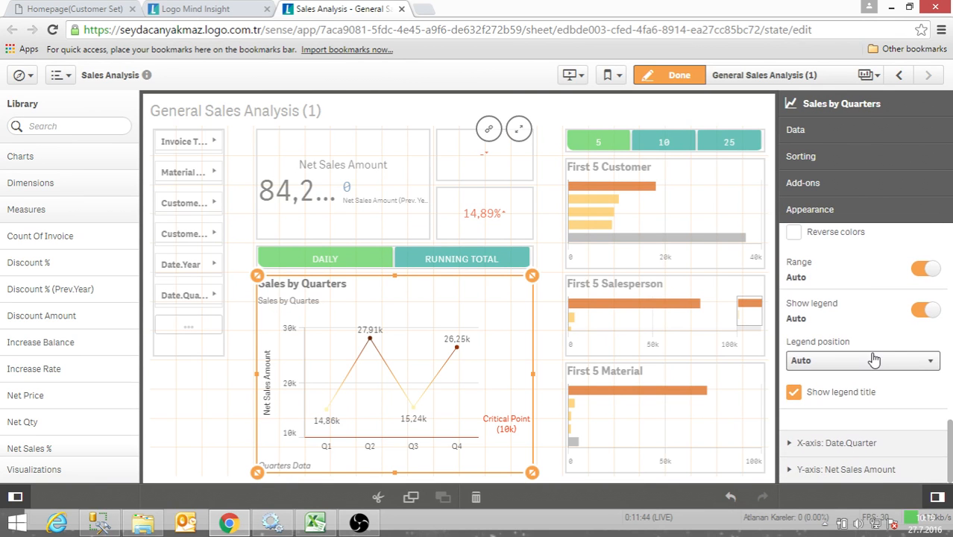
{"action": "scroll", "coordinate": [821, 304], "scroll_direction": "up", "scroll_amount": 2}
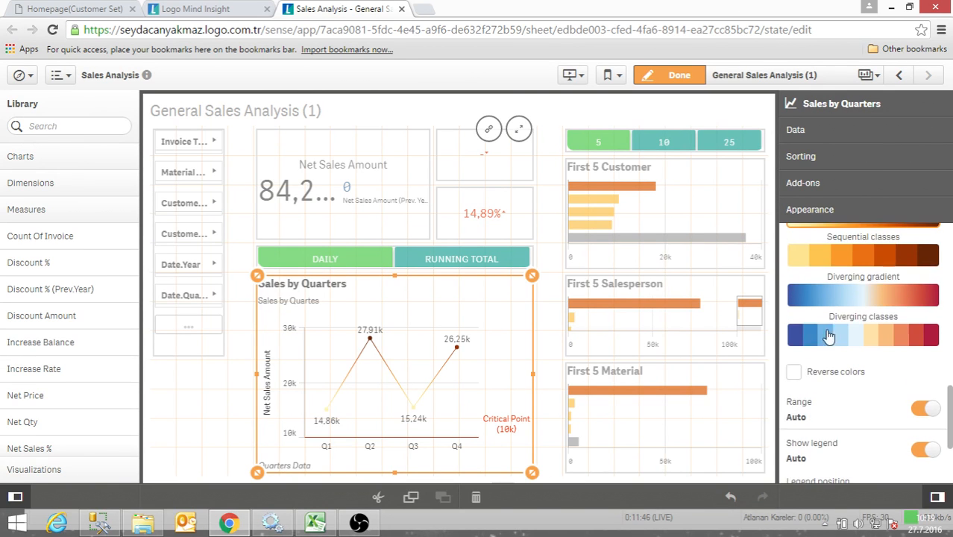
{"action": "scroll", "coordinate": [855, 442], "scroll_direction": "down", "scroll_amount": 1}
{"action": "scroll", "coordinate": [857, 443], "scroll_direction": "down", "scroll_amount": 1}
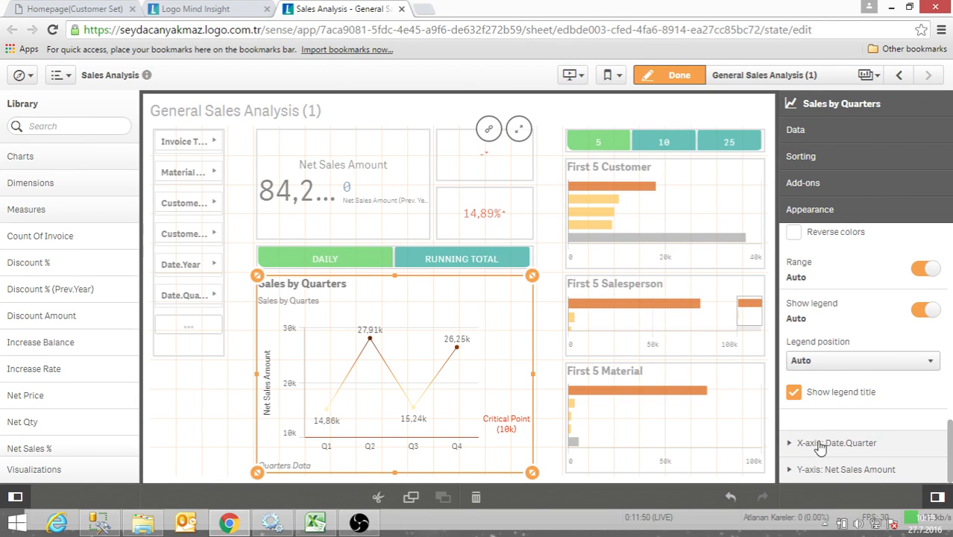
{"action": "left_click", "coordinate": [791, 447]}
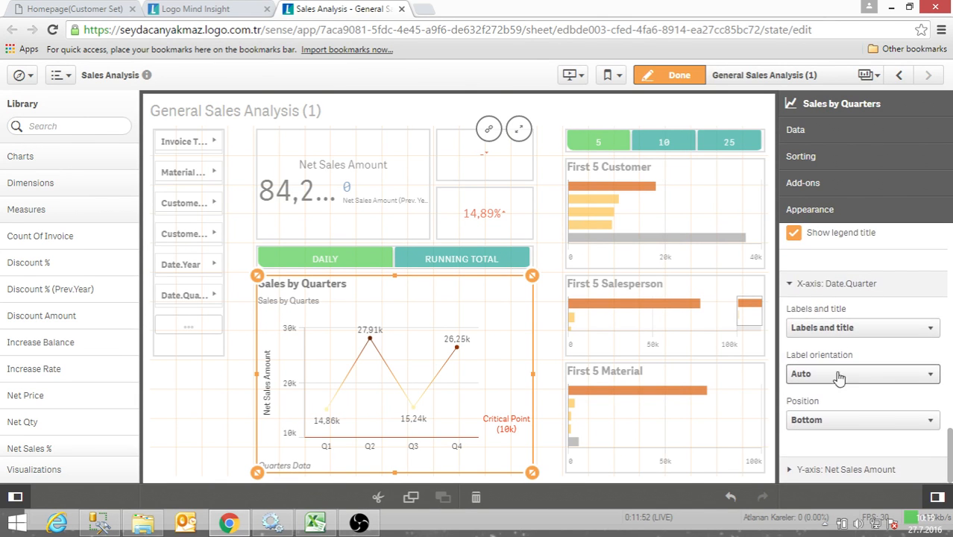
{"action": "left_click", "coordinate": [862, 329]}
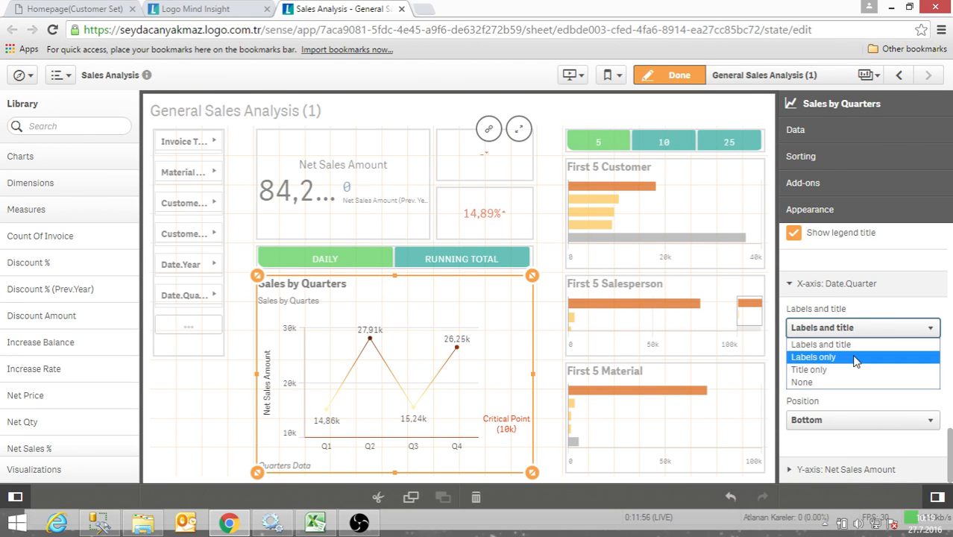
{"action": "left_click", "coordinate": [855, 357]}
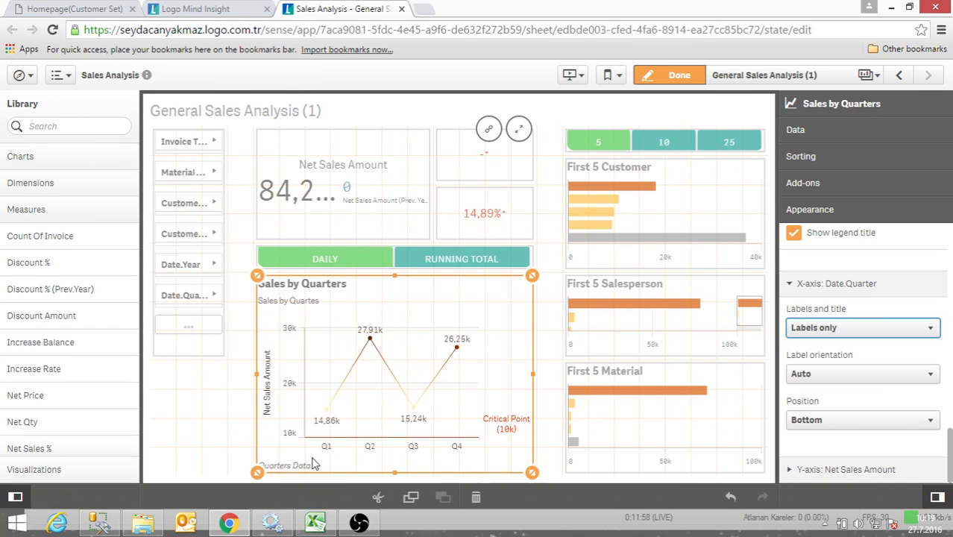
- Try the Title only and None options for the Date.Quarter X-axis labels and title
{"action": "left_click", "coordinate": [814, 334]}
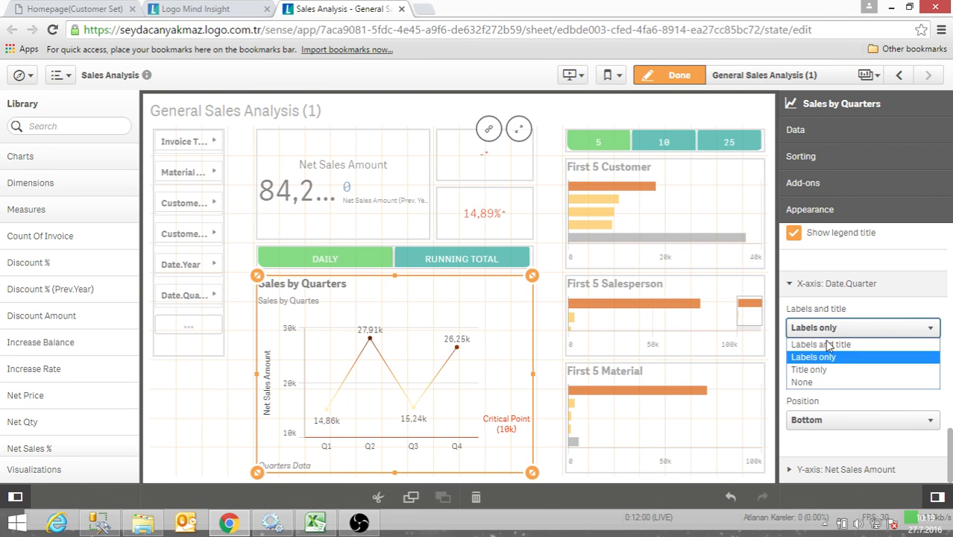
{"action": "left_click", "coordinate": [833, 371]}
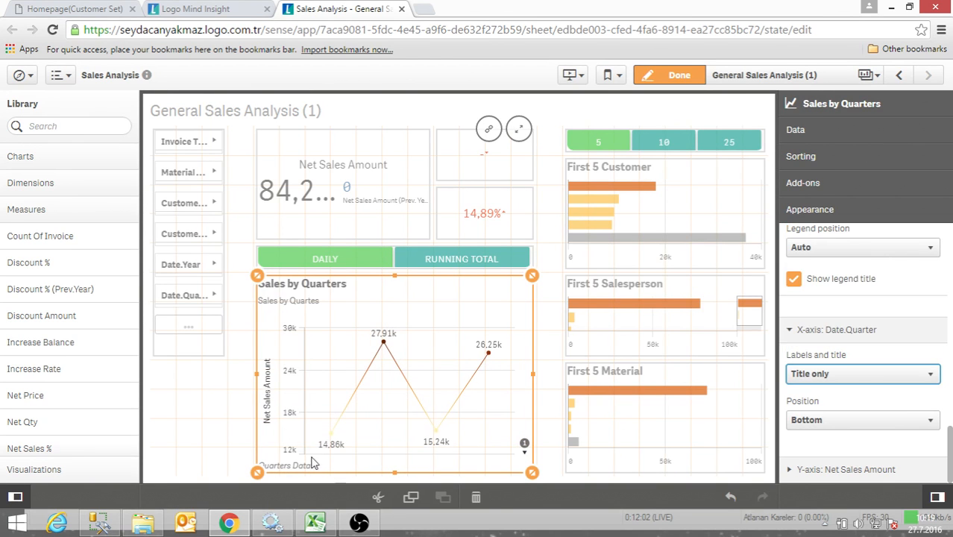
{"action": "left_click", "coordinate": [885, 376]}
{"action": "left_click", "coordinate": [832, 430]}
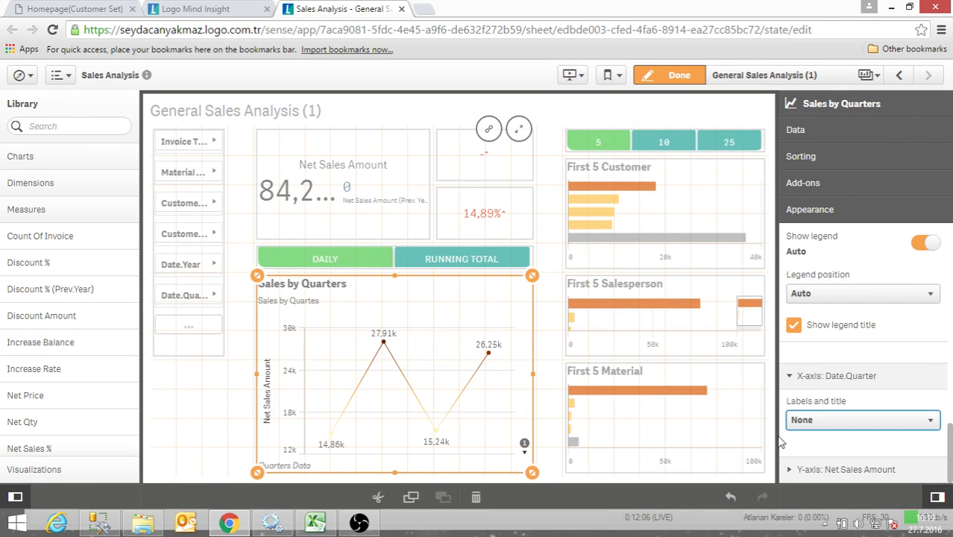
- Reselect the Sales by Quarters chart and restore its X-axis display option to Labels and title
{"action": "left_click", "coordinate": [544, 440]}
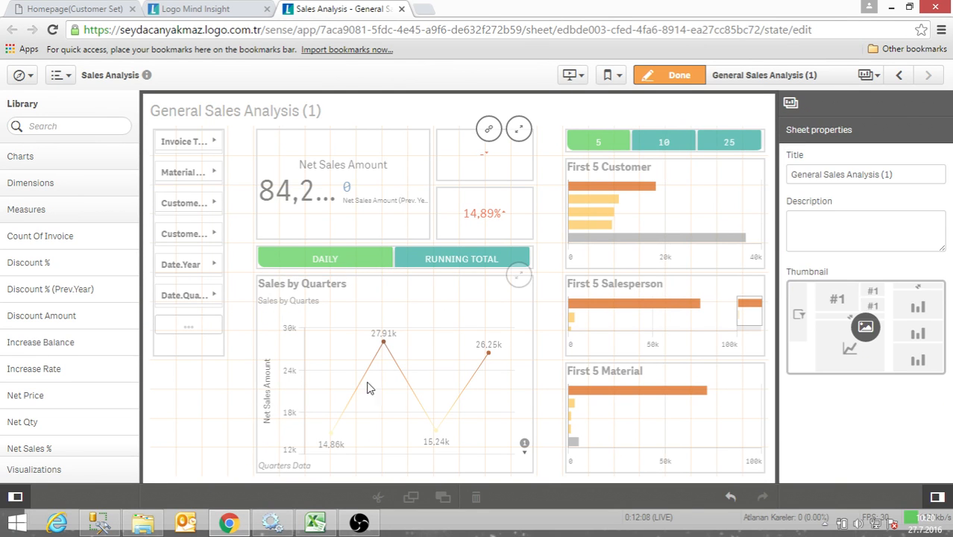
{"action": "left_click", "coordinate": [466, 385]}
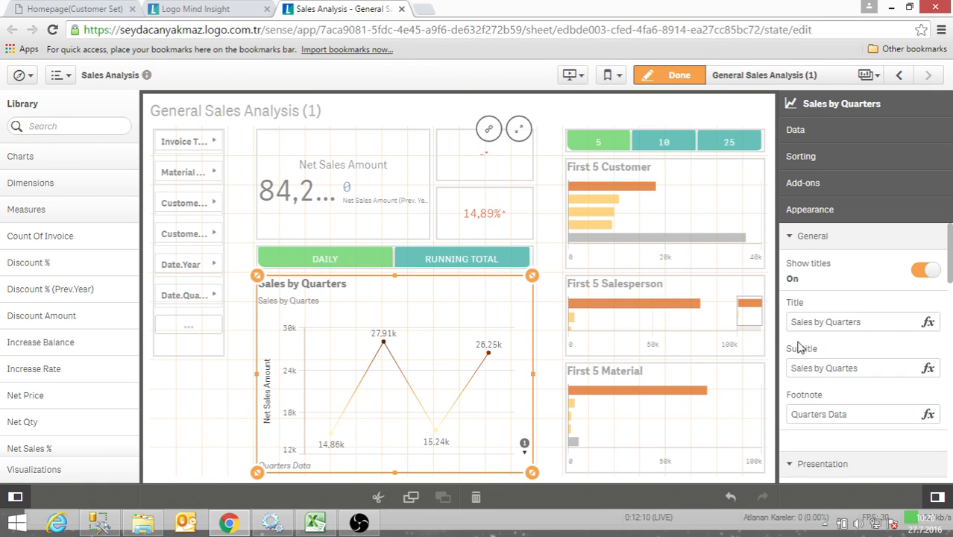
{"action": "scroll", "coordinate": [834, 431], "scroll_direction": "down", "scroll_amount": 10}
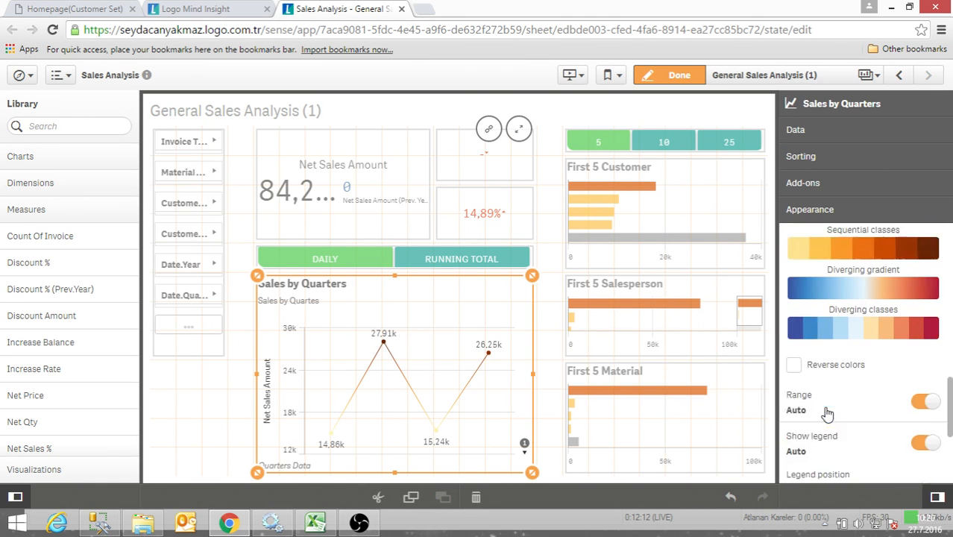
{"action": "scroll", "coordinate": [831, 405], "scroll_direction": "down", "scroll_amount": 3}
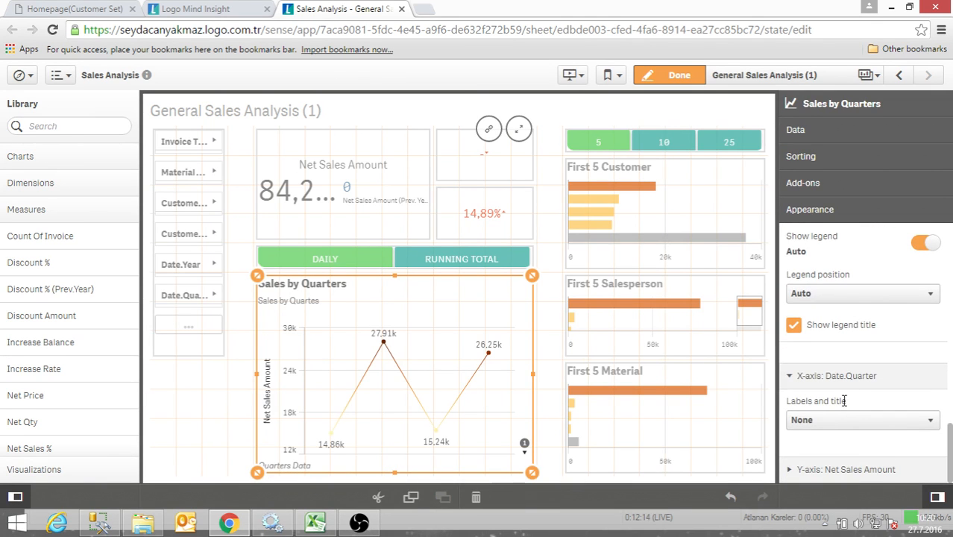
{"action": "left_click", "coordinate": [843, 423]}
{"action": "left_click", "coordinate": [842, 437]}
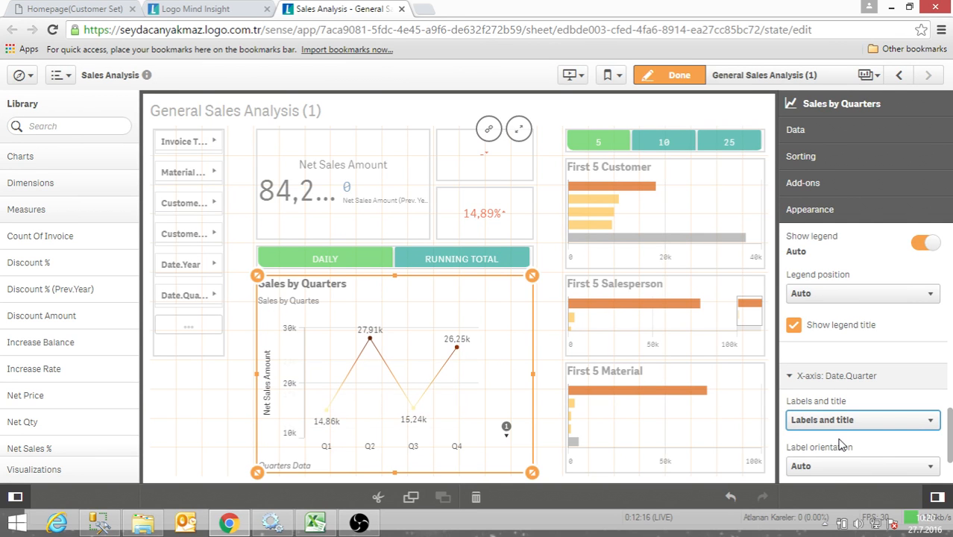
- Try the Horizontal and Tilted label orientations for the Date.Quarter X-axis and return the setting to Auto
{"action": "scroll", "coordinate": [821, 417], "scroll_direction": "down", "scroll_amount": 2}
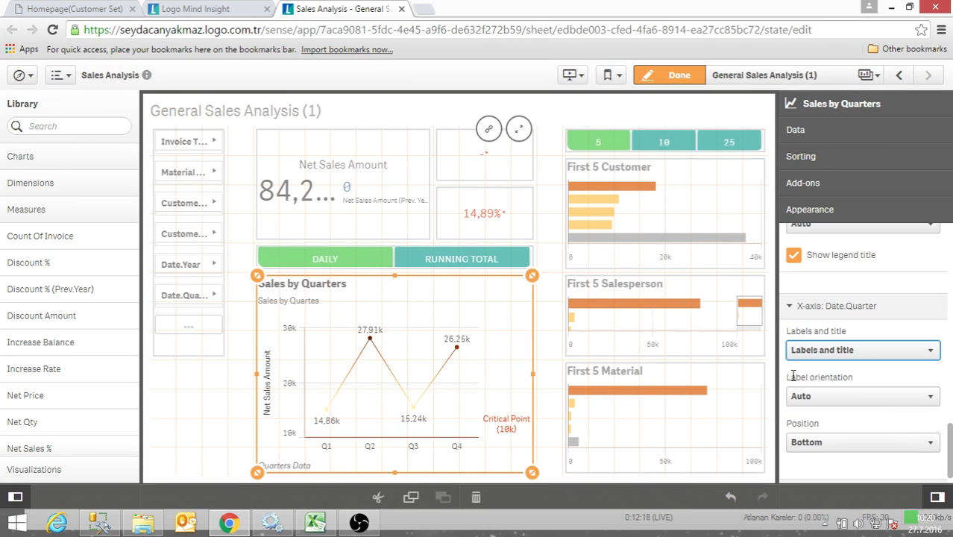
{"action": "left_click", "coordinate": [790, 308]}
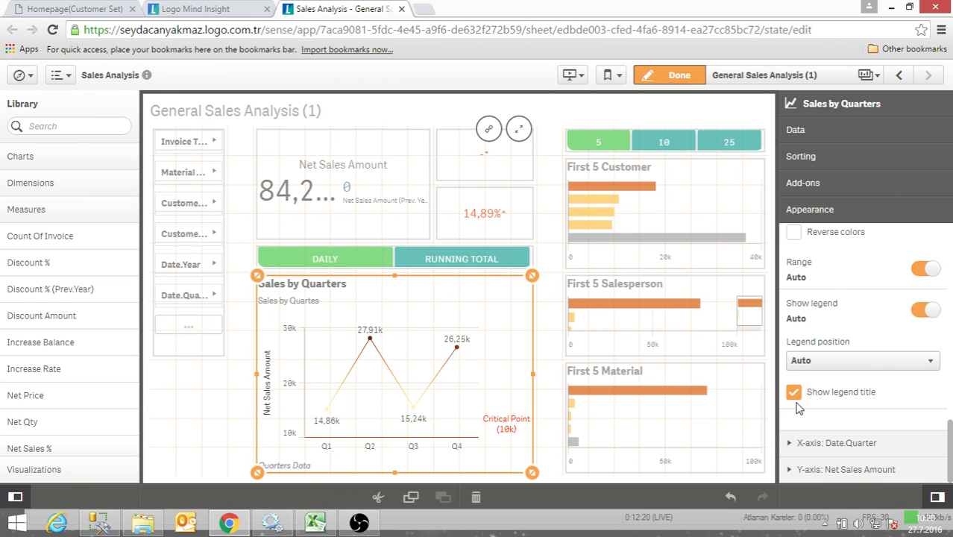
{"action": "left_click", "coordinate": [793, 448]}
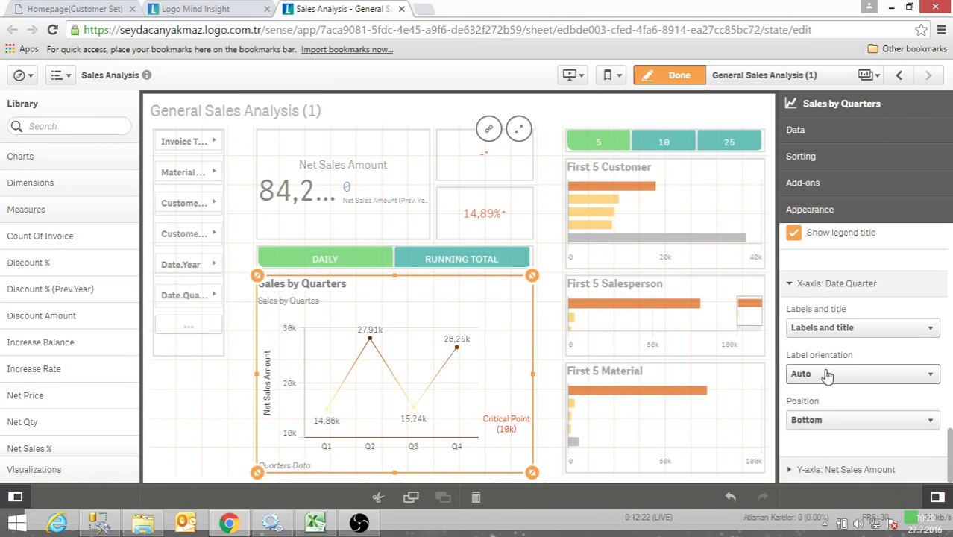
{"action": "left_click", "coordinate": [828, 377]}
{"action": "left_click", "coordinate": [833, 404]}
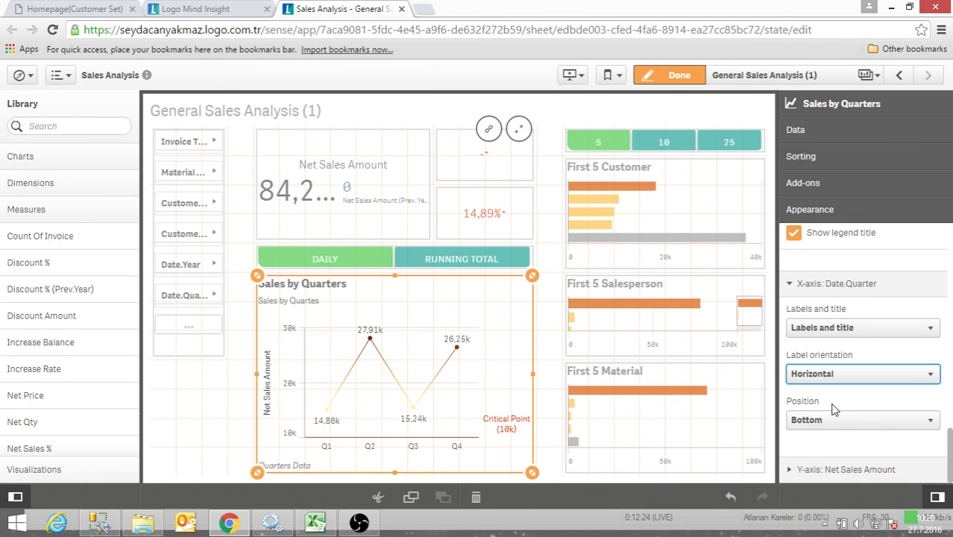
{"action": "left_click", "coordinate": [828, 374]}
{"action": "left_click", "coordinate": [828, 416]}
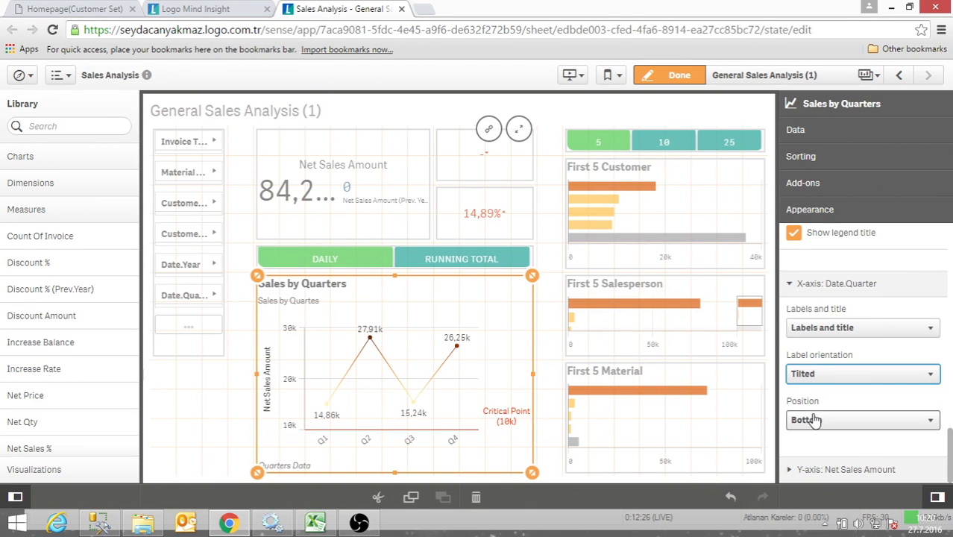
{"action": "left_click", "coordinate": [921, 374]}
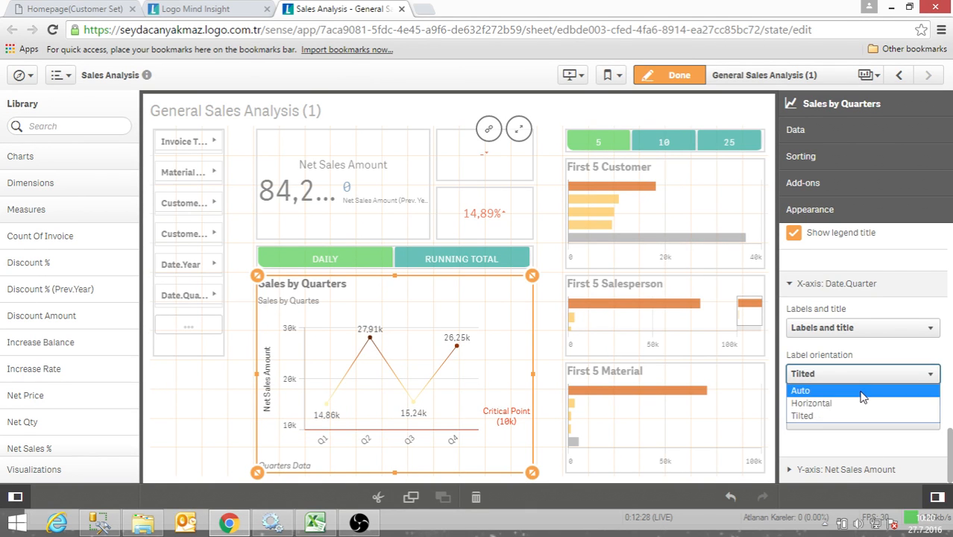
{"action": "left_click", "coordinate": [871, 392]}
- Set the Date.Quarter X-axis position to Top and deselect the Sales by Quarters chart
{"action": "left_click", "coordinate": [837, 420]}
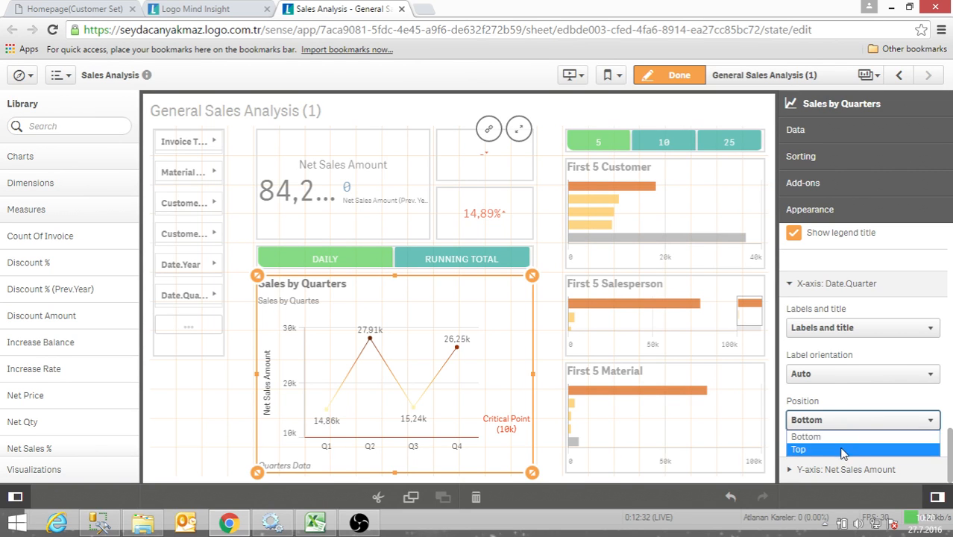
{"action": "left_click", "coordinate": [843, 441]}
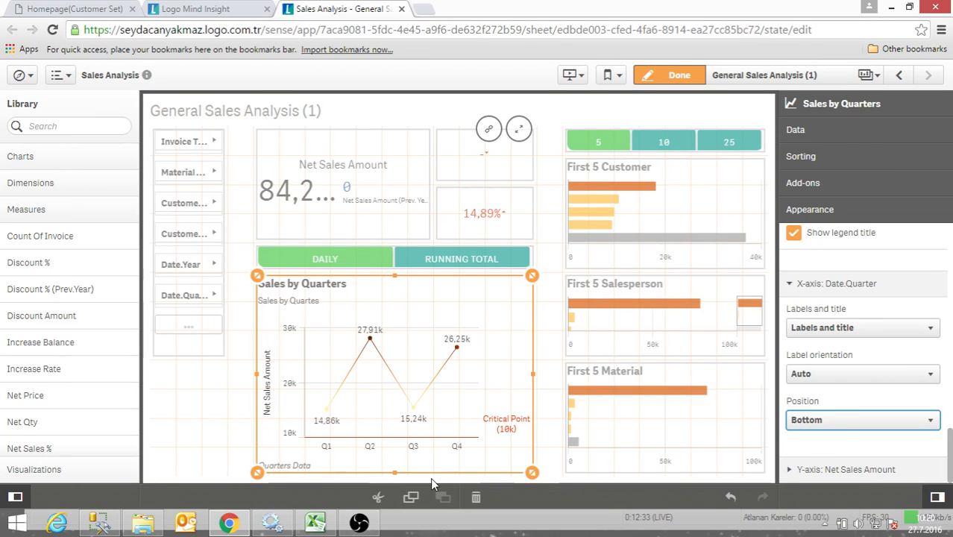
{"action": "left_click", "coordinate": [813, 424]}
{"action": "left_click", "coordinate": [813, 450]}
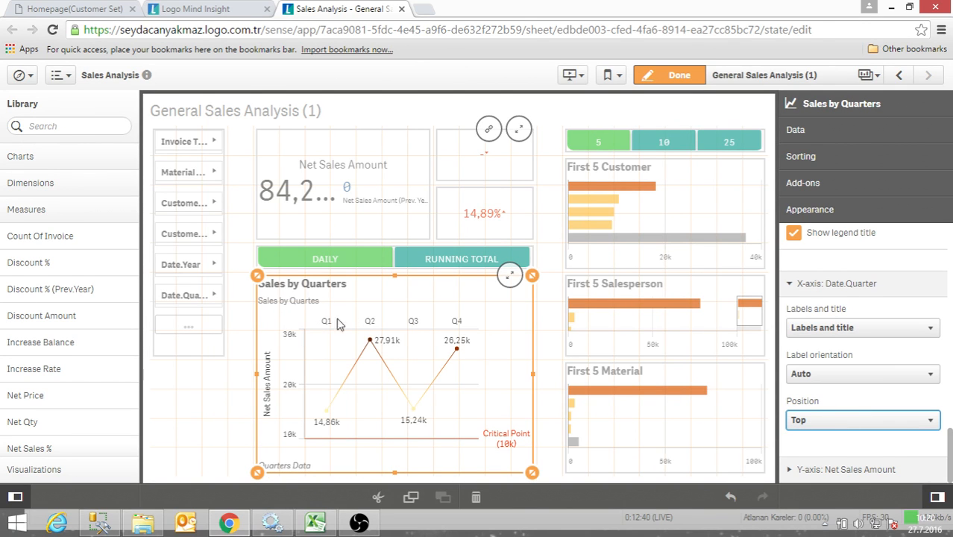
{"action": "left_click", "coordinate": [794, 285]}
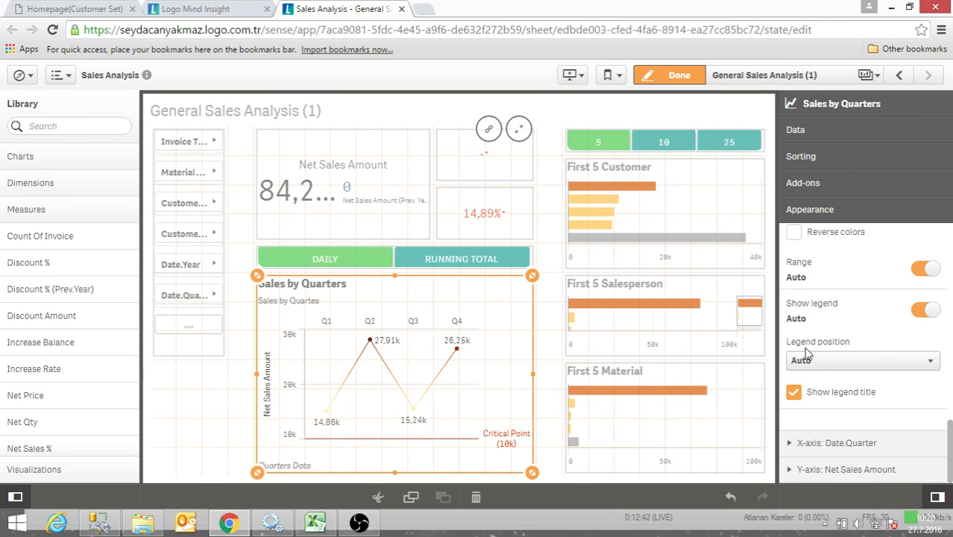
{"action": "scroll", "coordinate": [821, 369], "scroll_direction": "up", "scroll_amount": 3}
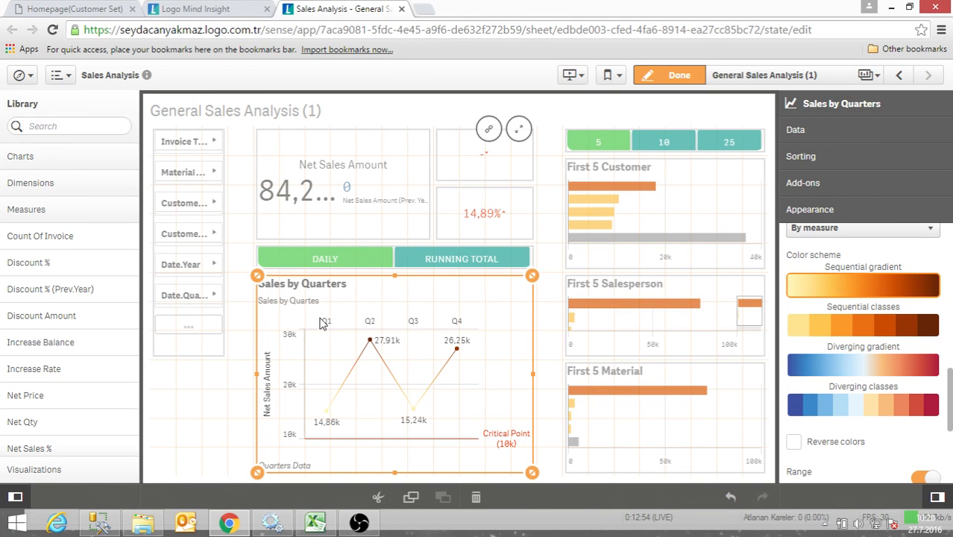
{"action": "left_click", "coordinate": [236, 421]}
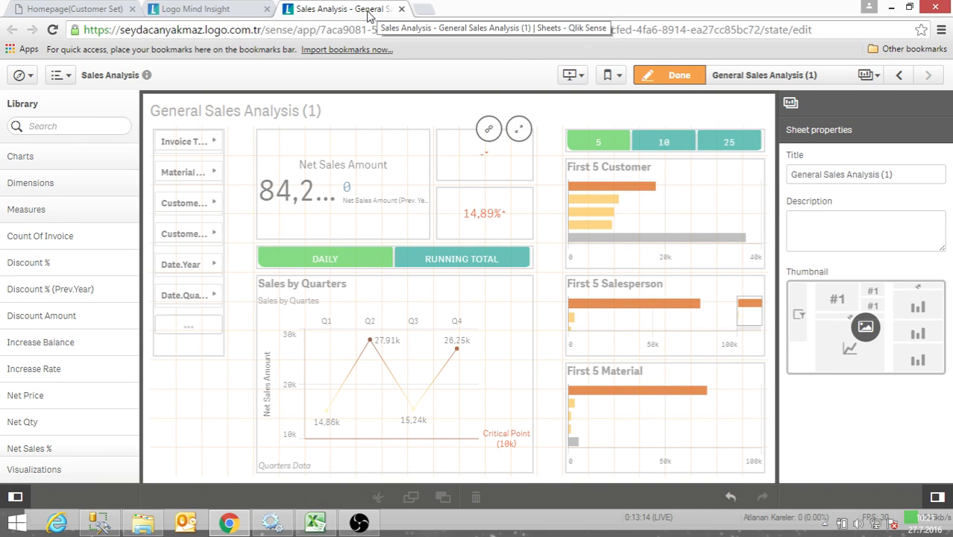
- Close the sheet being edited and reopen the Sales Analysis app from the LOGO_EN stream, showing its My sheets section
{"action": "left_click", "coordinate": [401, 9]}
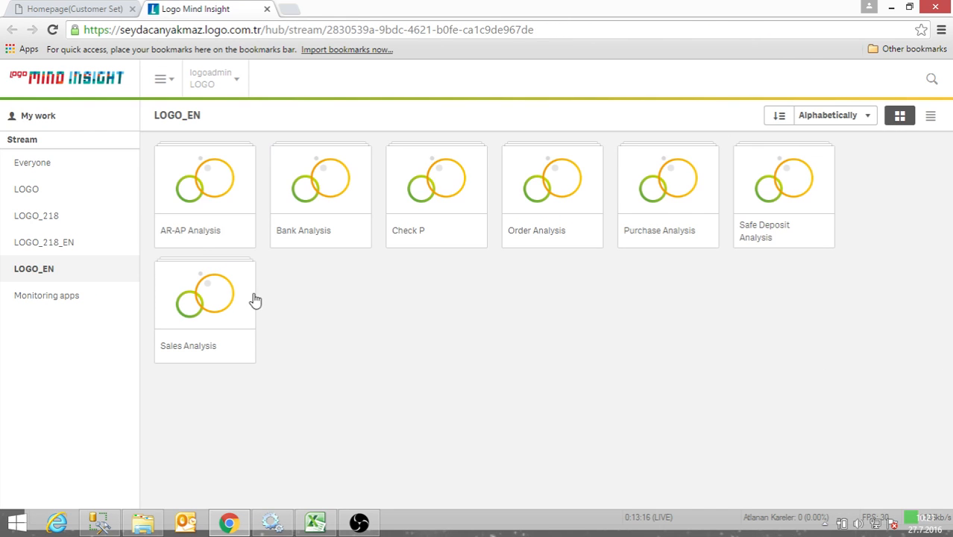
{"action": "left_click", "coordinate": [185, 313]}
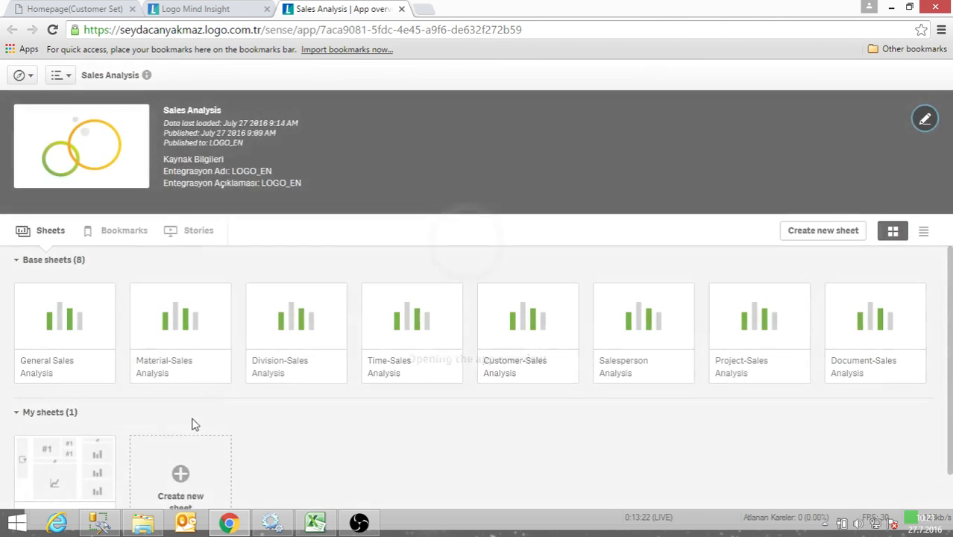
{"action": "scroll", "coordinate": [134, 432], "scroll_direction": "down", "scroll_amount": 1}
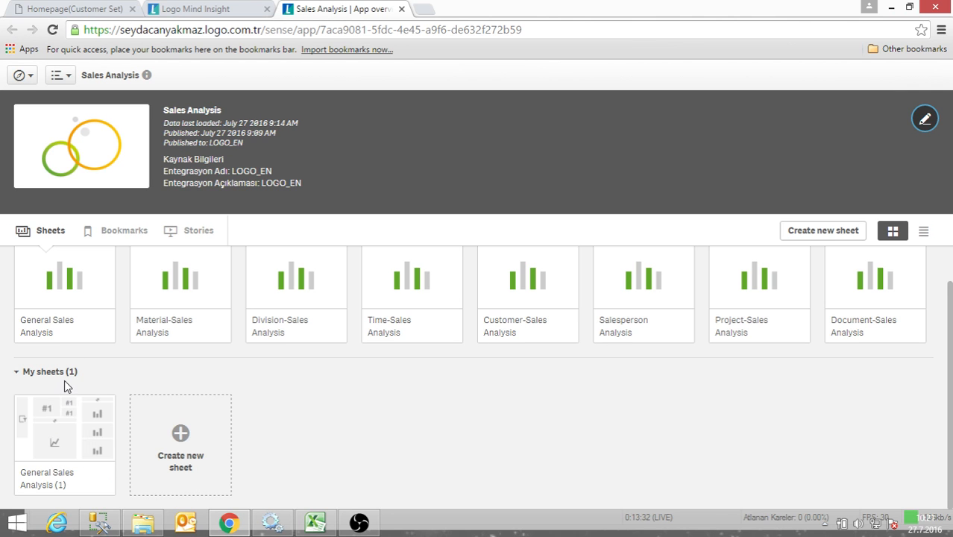
- Publish the General Sales Analysis (1) sheet and check the Published by me and My sheets sections
{"action": "right_click", "coordinate": [81, 420]}
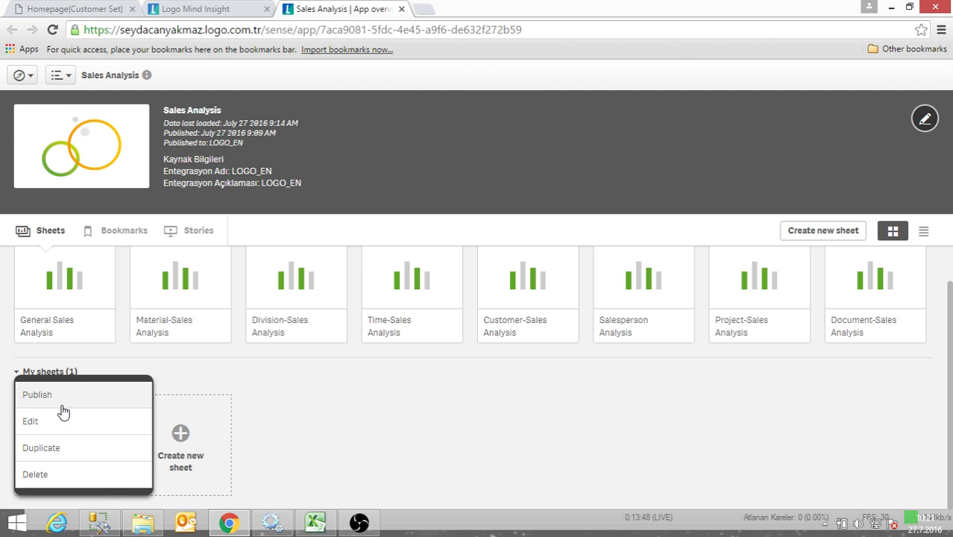
{"action": "left_click", "coordinate": [65, 403]}
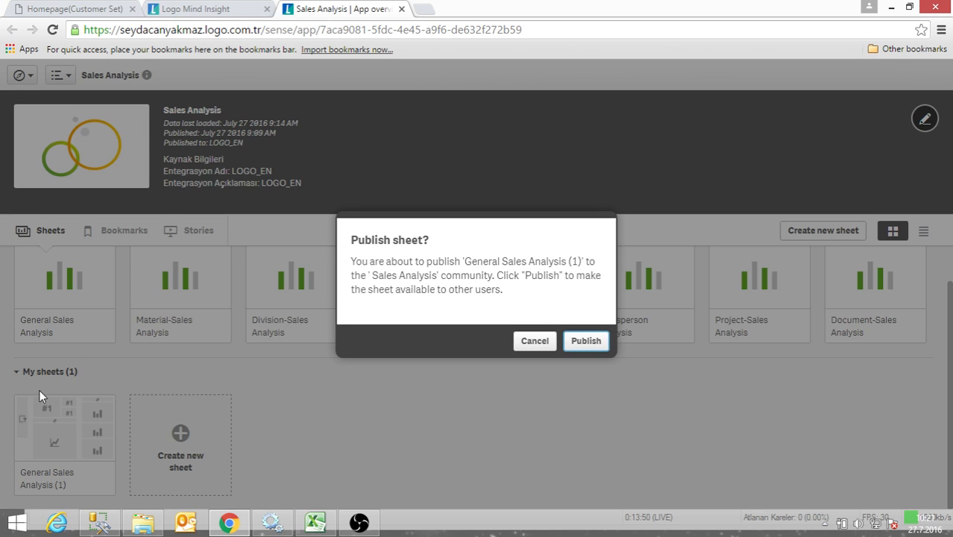
{"action": "left_click", "coordinate": [584, 343]}
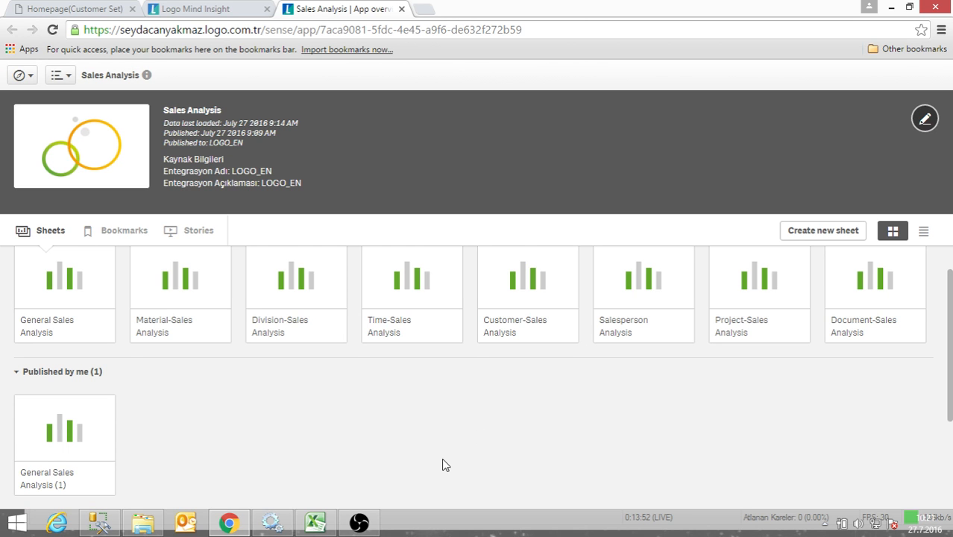
{"action": "scroll", "coordinate": [89, 403], "scroll_direction": "down", "scroll_amount": 2}
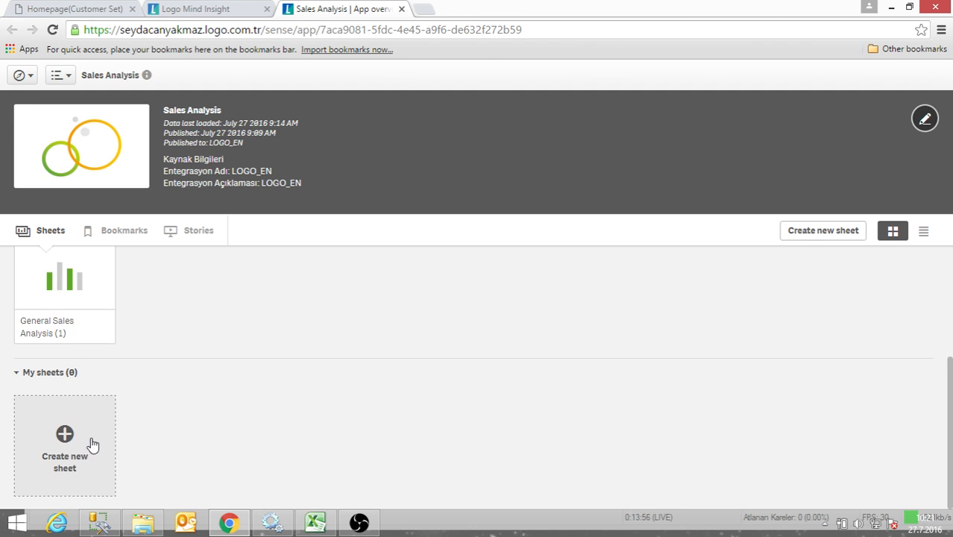
{"action": "scroll", "coordinate": [88, 444], "scroll_direction": "up", "scroll_amount": 2}
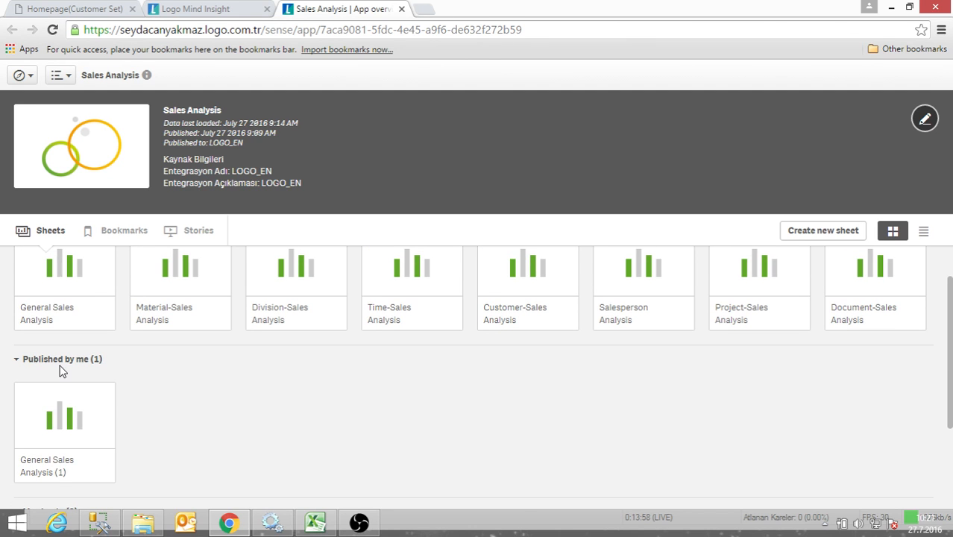
{"action": "scroll", "coordinate": [67, 382], "scroll_direction": "down", "scroll_amount": 1}
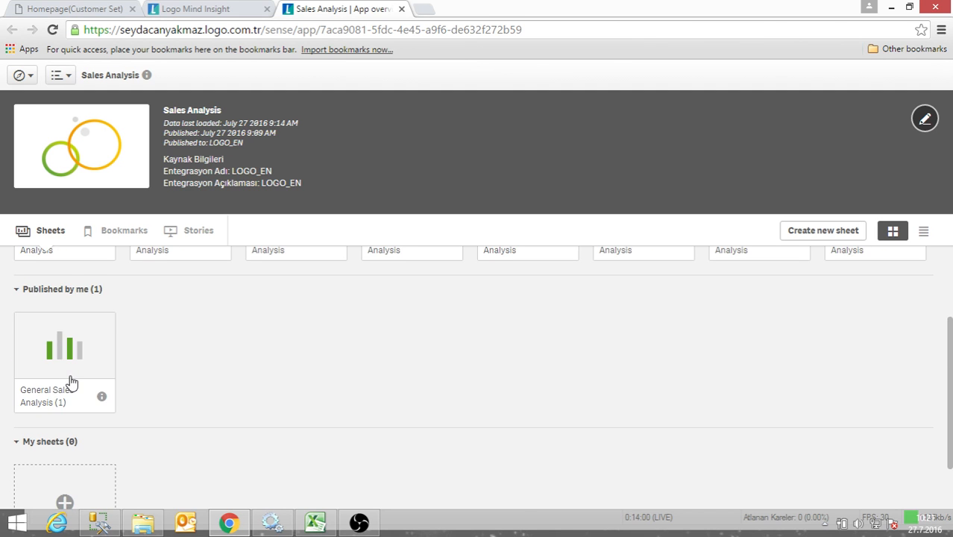
{"action": "scroll", "coordinate": [105, 396], "scroll_direction": "down", "scroll_amount": 1}
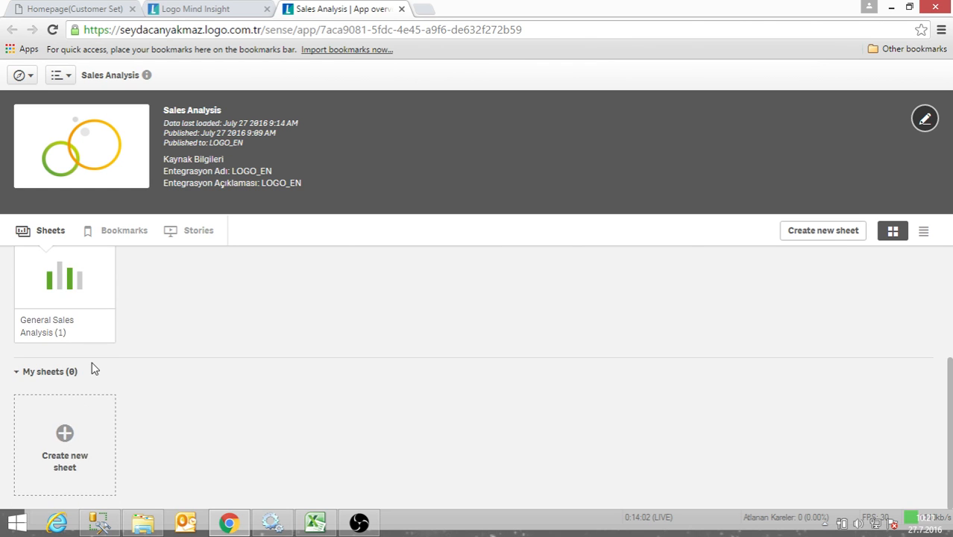
- Unpublish the General Sales Analysis (1) sheet from the Published by me section
{"action": "scroll", "coordinate": [88, 357], "scroll_direction": "up", "scroll_amount": 1}
{"action": "right_click", "coordinate": [82, 345]}
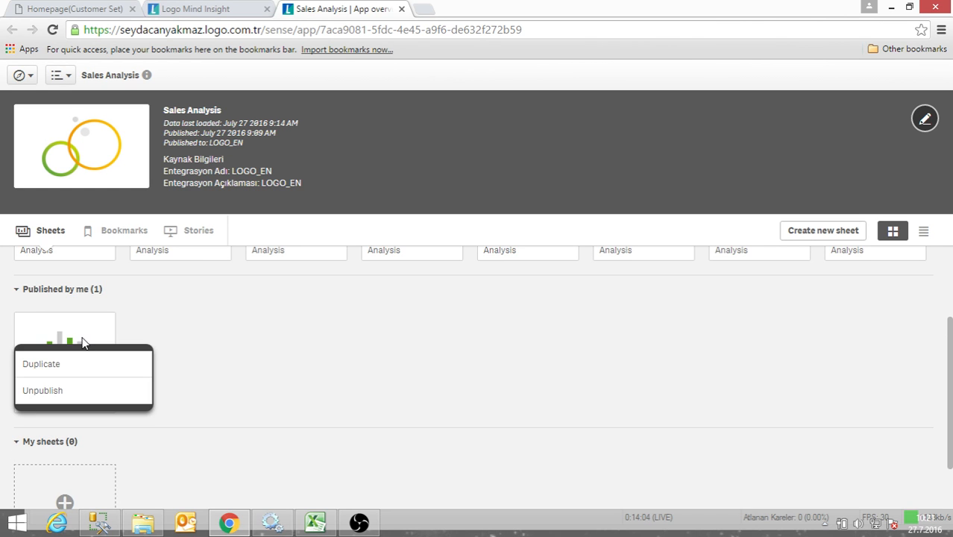
{"action": "left_click", "coordinate": [54, 403]}
{"action": "left_click", "coordinate": [595, 346]}
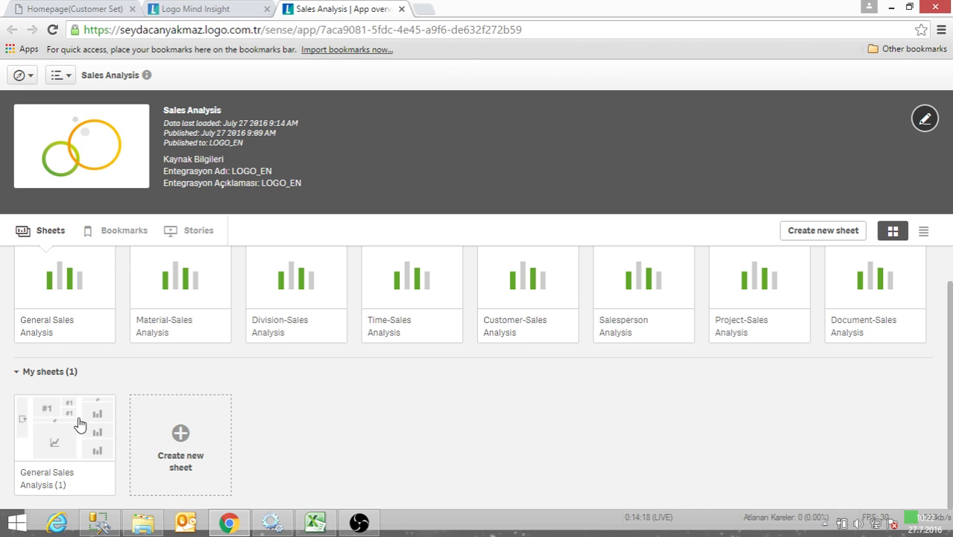
- Duplicate the General Sales Analysis (1) sheet under My sheets, keeping the copy's default title
{"action": "right_click", "coordinate": [64, 393]}
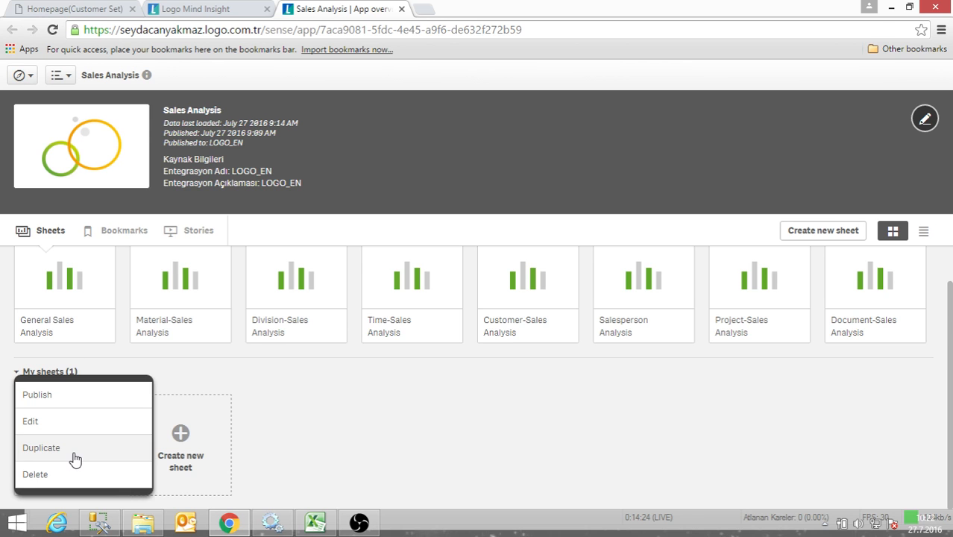
{"action": "left_click", "coordinate": [75, 459]}
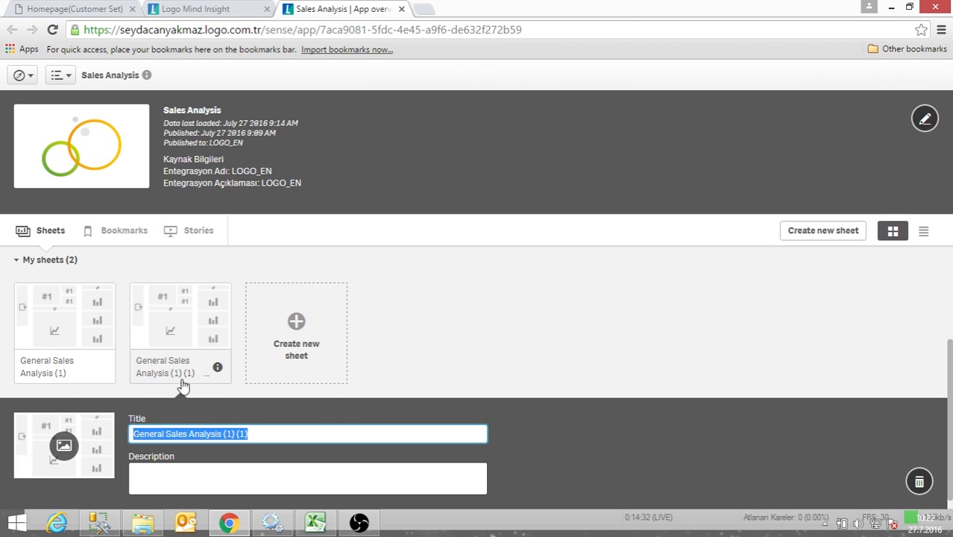
{"action": "left_click", "coordinate": [372, 352]}
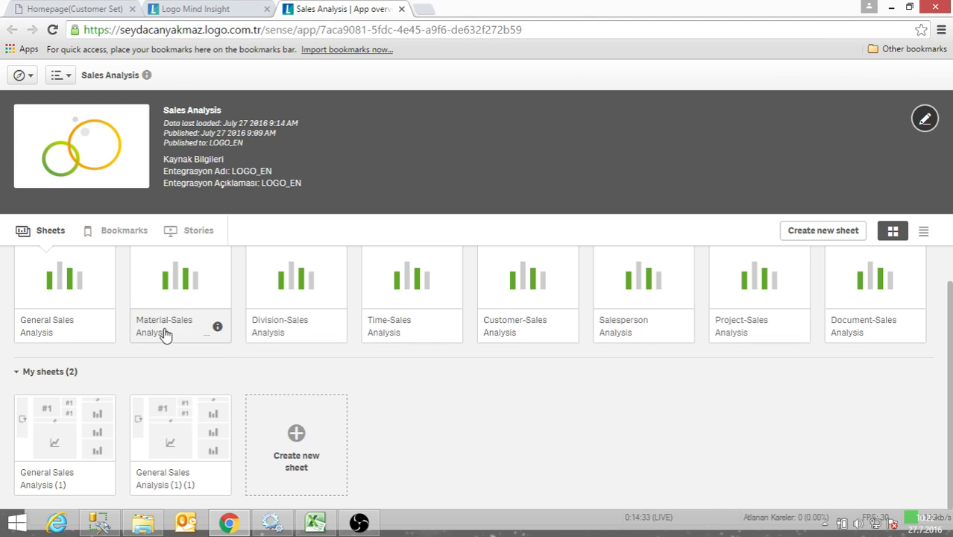
- Delete the duplicated General Sales Analysis (1) (1) sheet from My sheets
{"action": "right_click", "coordinate": [179, 437]}
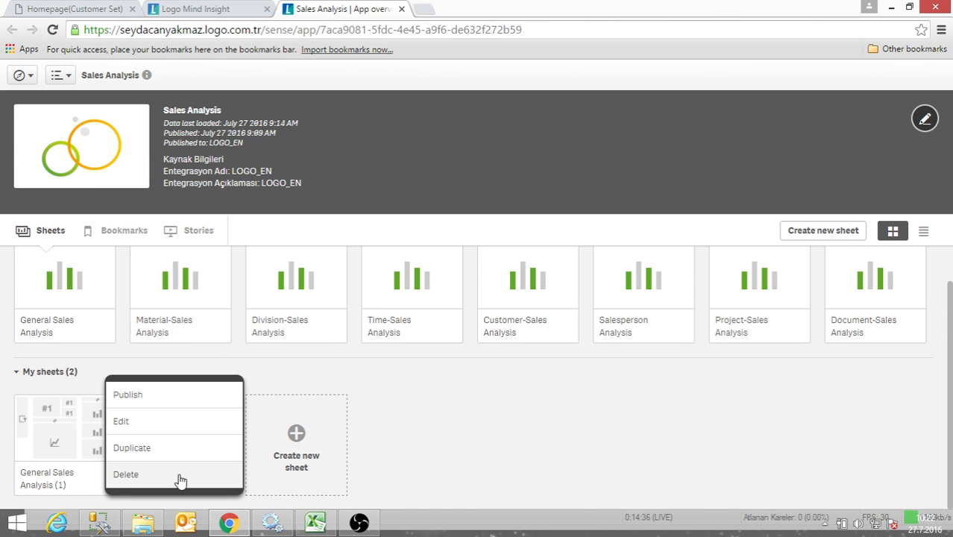
{"action": "left_click", "coordinate": [129, 475]}
{"action": "left_click", "coordinate": [595, 337]}
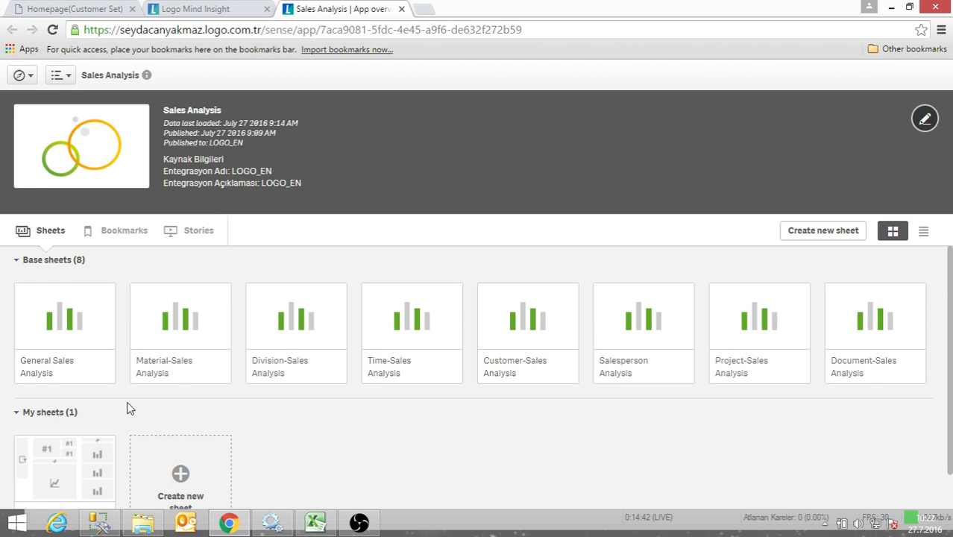
{"action": "scroll", "coordinate": [128, 409], "scroll_direction": "down", "scroll_amount": 1}
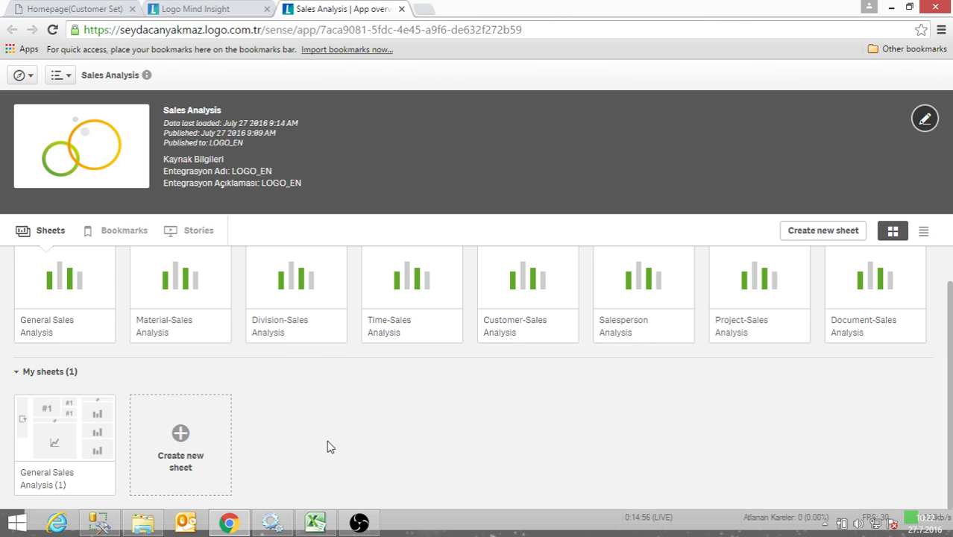
- In the Logo Mind Insight hub, browse My work and the LOGO_EN, LOGO_218_EN, LOGO_218 and Monitoring apps streams
{"action": "left_click", "coordinate": [228, 11]}
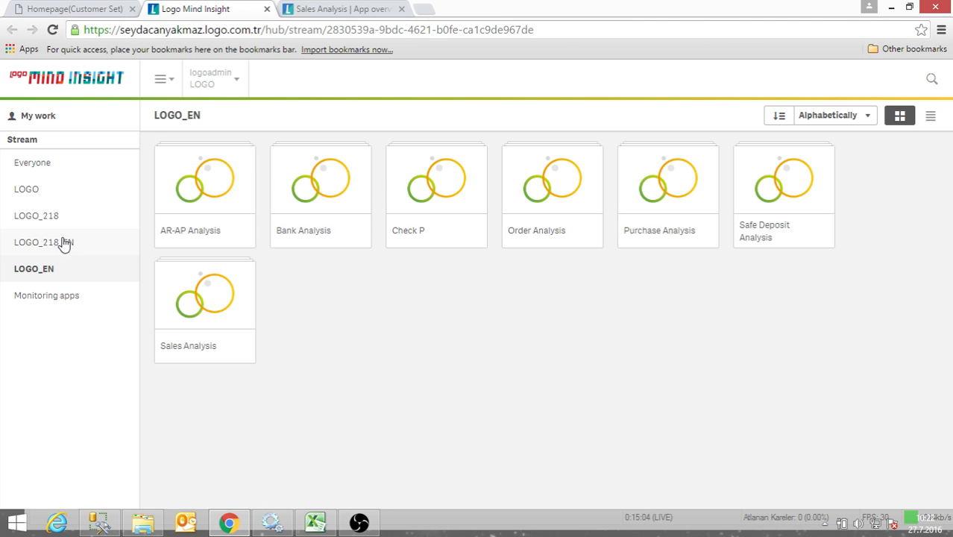
{"action": "left_click", "coordinate": [64, 124]}
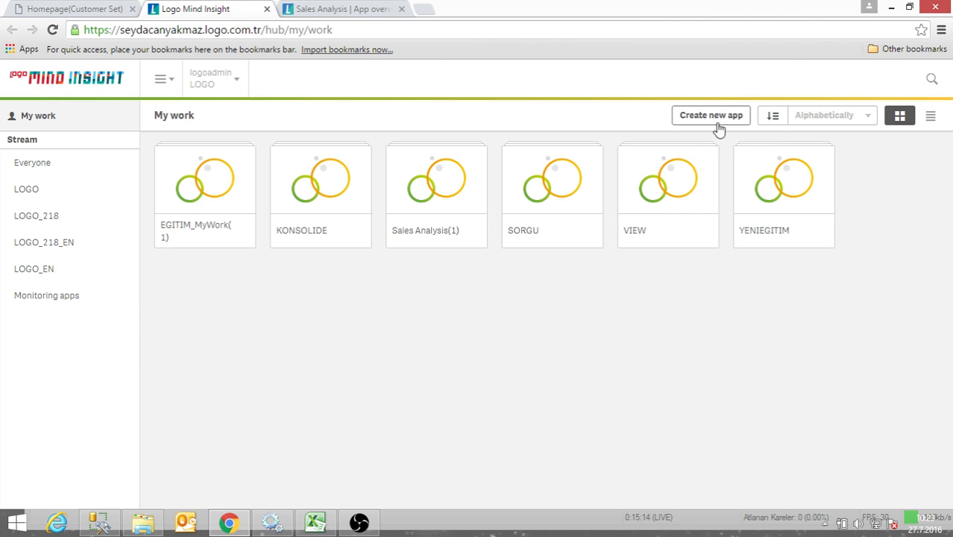
{"action": "left_click", "coordinate": [35, 271]}
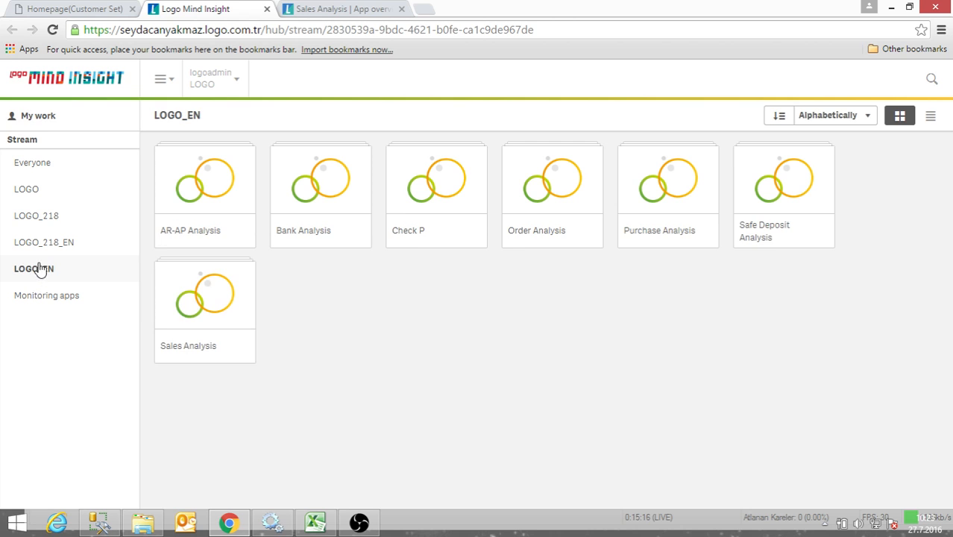
{"action": "left_click", "coordinate": [44, 250]}
{"action": "left_click", "coordinate": [37, 222]}
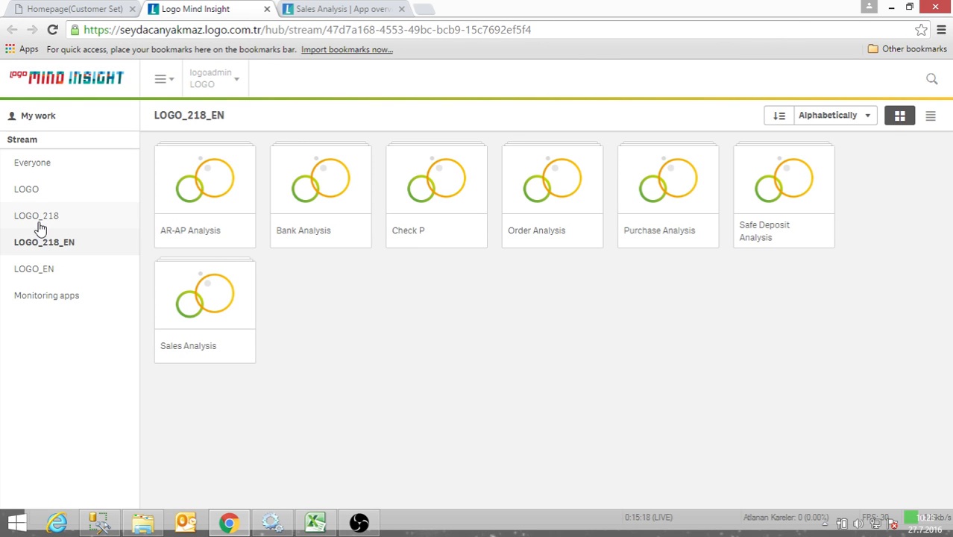
{"action": "left_click", "coordinate": [35, 302]}
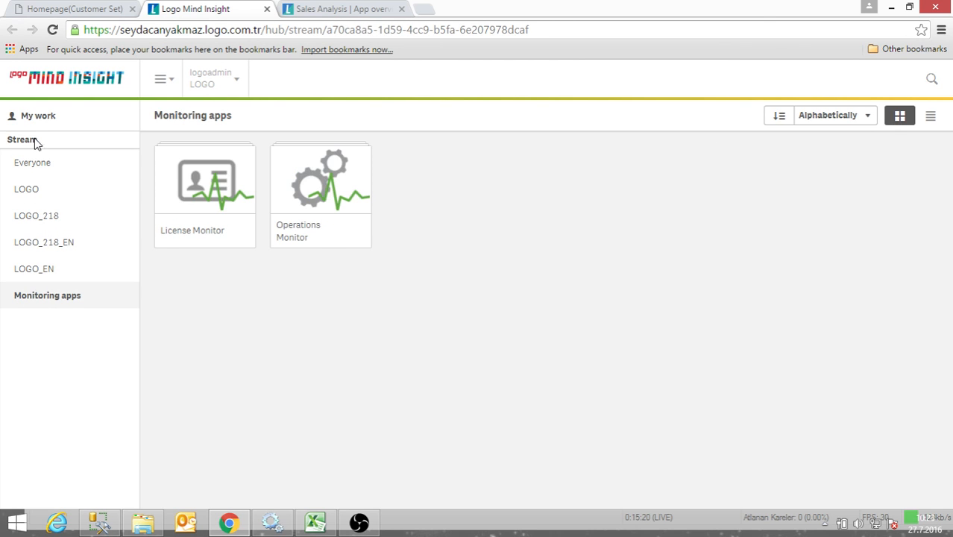
- Create a new app named SALES_OWN in My work and open it
{"action": "left_click", "coordinate": [39, 120]}
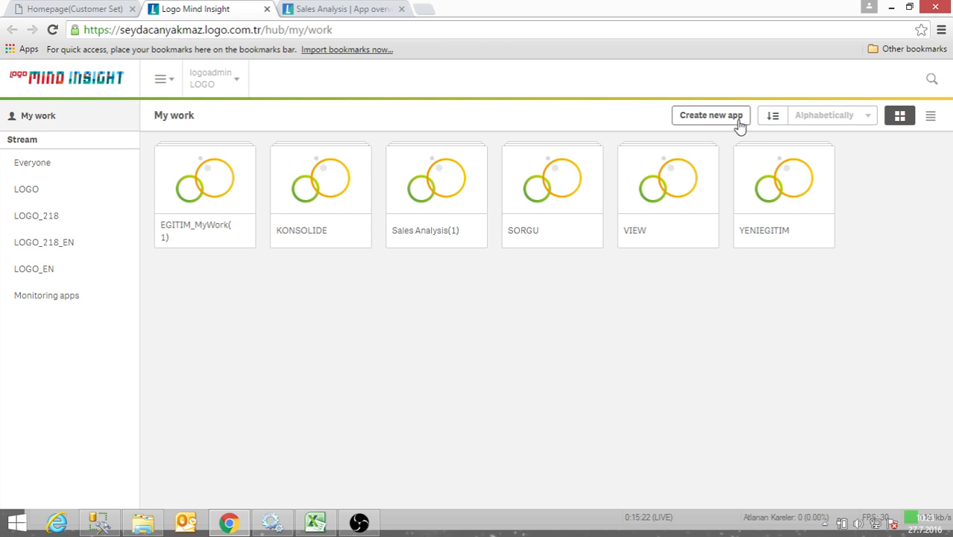
{"action": "left_click", "coordinate": [711, 121]}
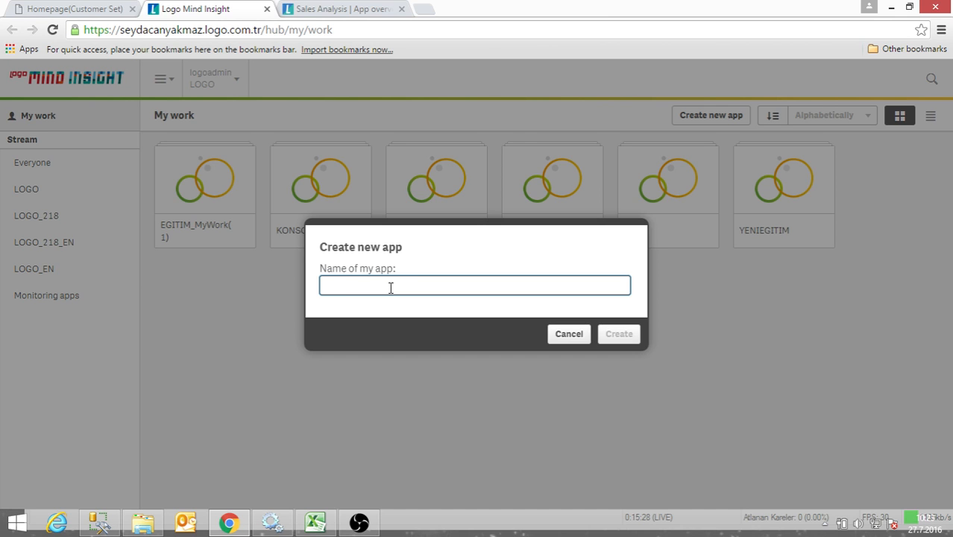
{"action": "type", "text": "SALES_OWN"}
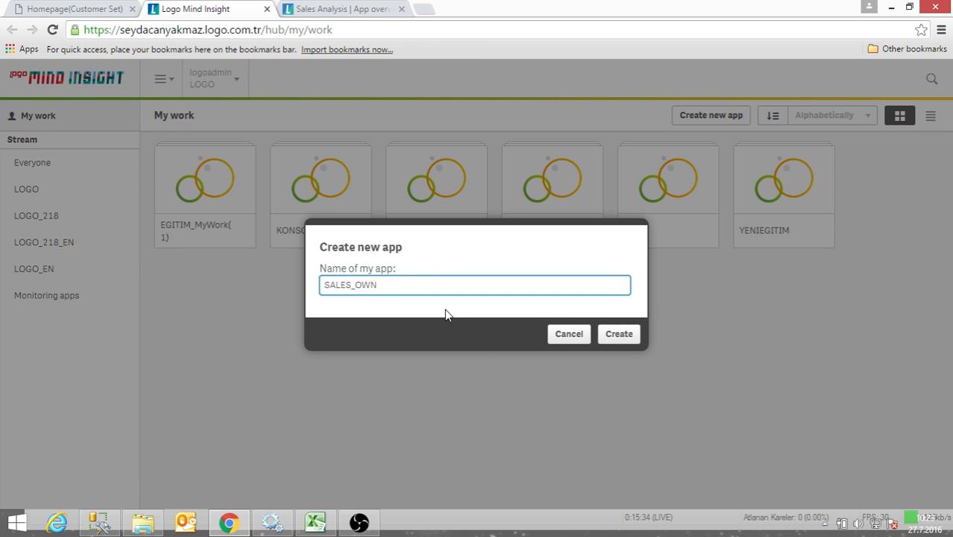
{"action": "left_click", "coordinate": [631, 339]}
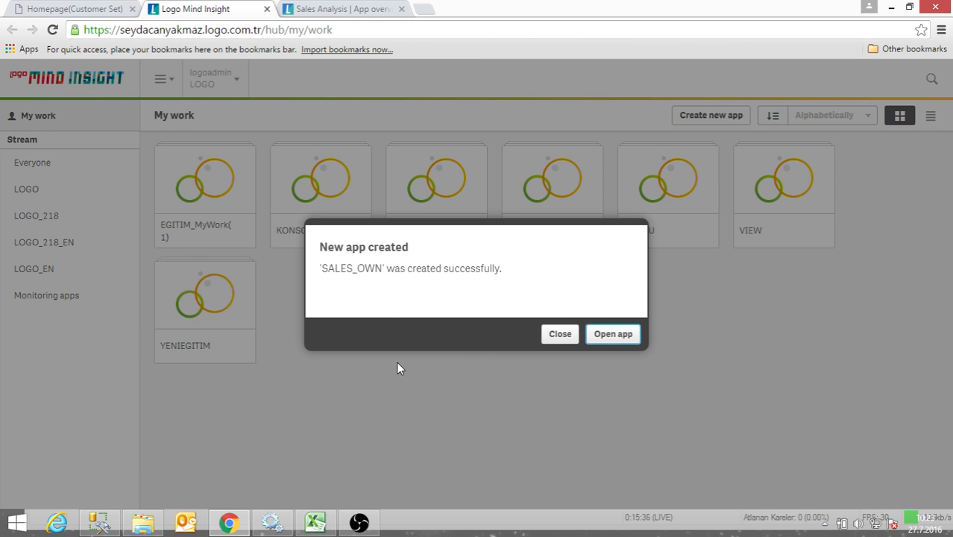
{"action": "left_click", "coordinate": [604, 337]}
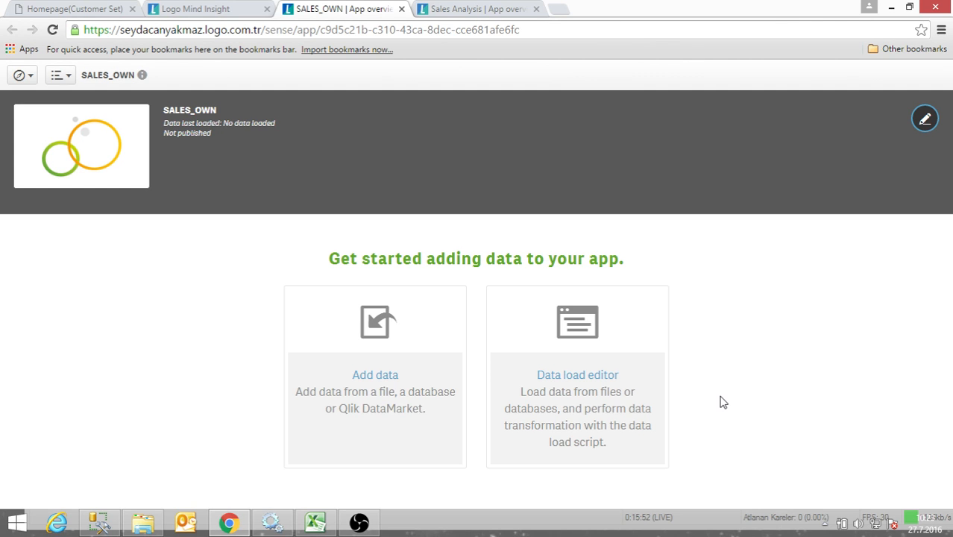
- Check the Add data connections, close them, and open SALES_OWN's Data load editor with its default SET statements highlighted
{"action": "left_click", "coordinate": [369, 378]}
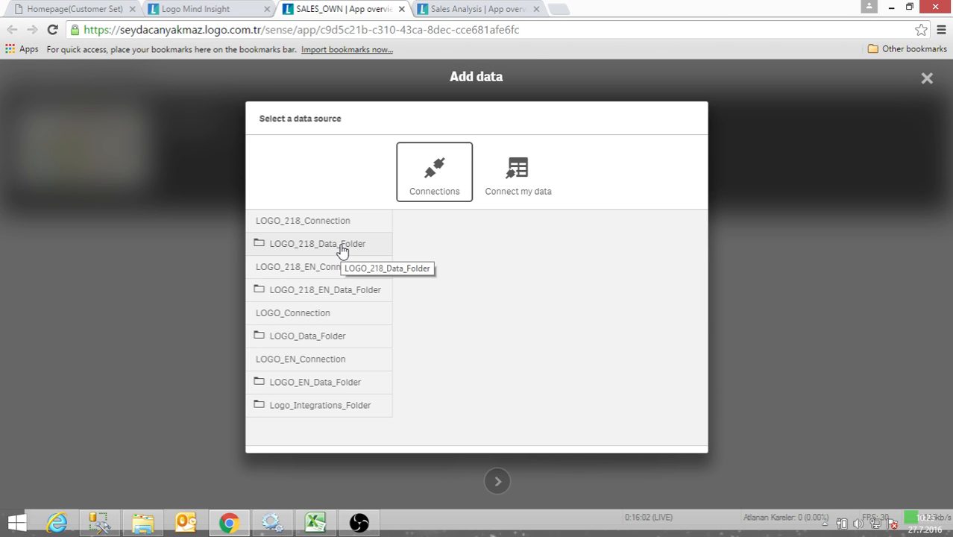
{"action": "left_click", "coordinate": [929, 82]}
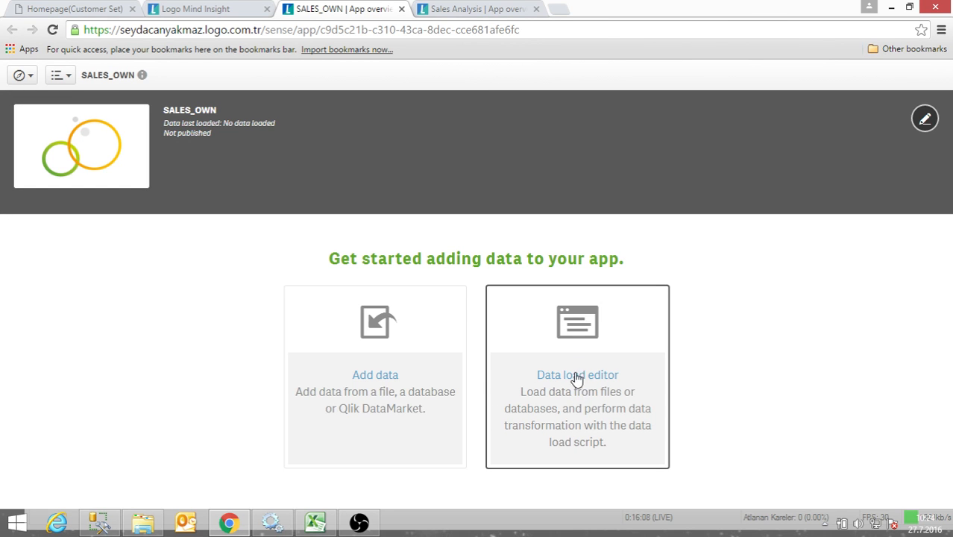
{"action": "left_click", "coordinate": [588, 339]}
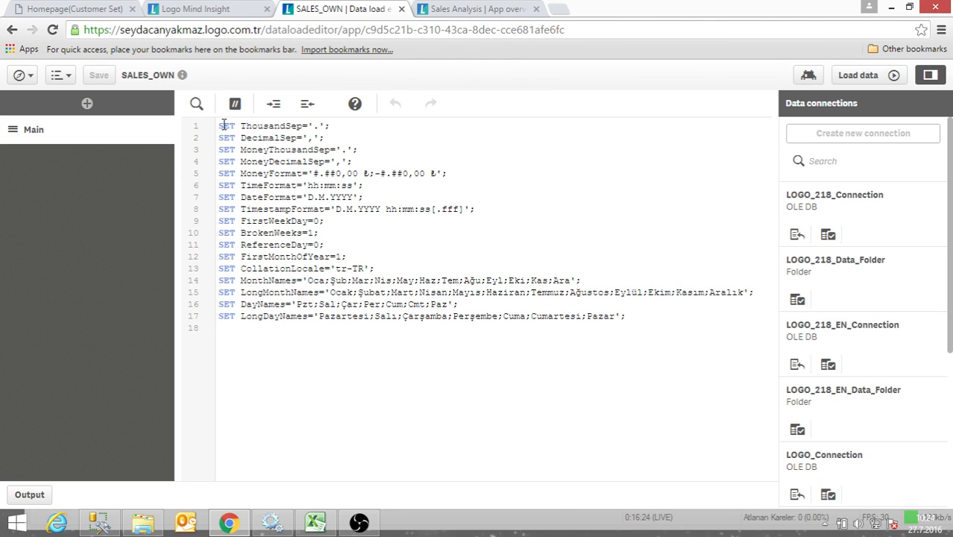
{"action": "left_click_drag", "start_coordinate": [220, 124], "coordinate": [365, 353]}
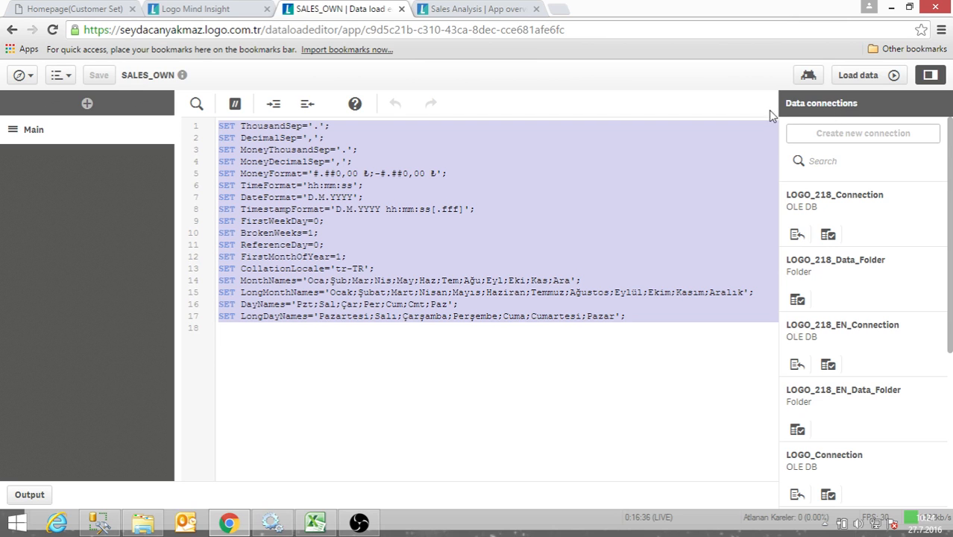
- Look through the dbo tables of the LOGO database in LOGO_EN_Connection, and close the data selection without loading anything
{"action": "left_click", "coordinate": [884, 158]}
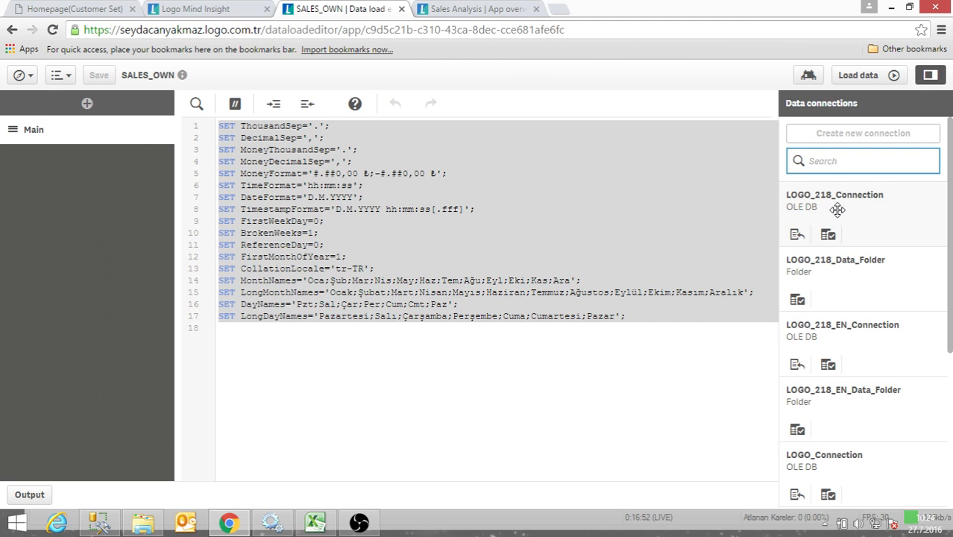
{"action": "scroll", "coordinate": [837, 208], "scroll_direction": "down", "scroll_amount": 1}
{"action": "scroll", "coordinate": [842, 207], "scroll_direction": "down", "scroll_amount": 1}
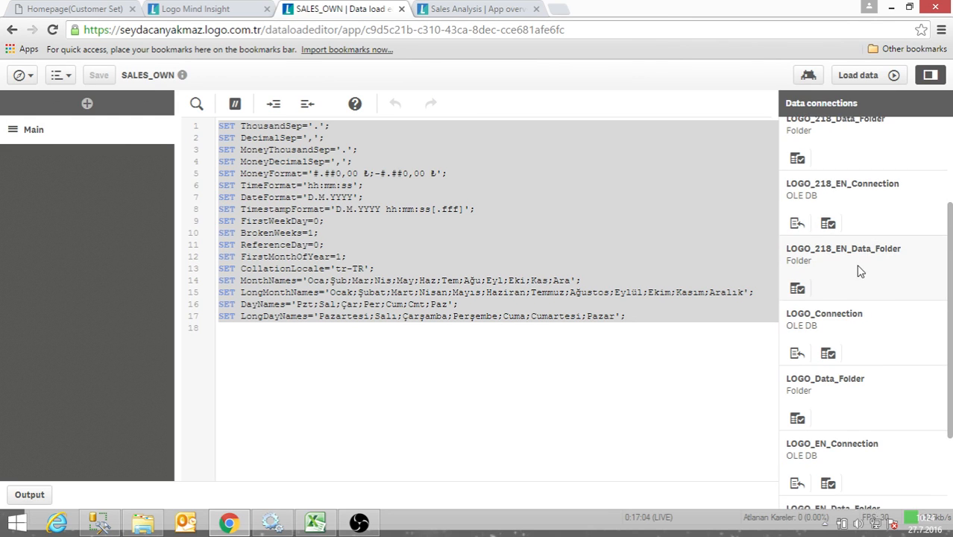
{"action": "scroll", "coordinate": [864, 237], "scroll_direction": "down", "scroll_amount": 3}
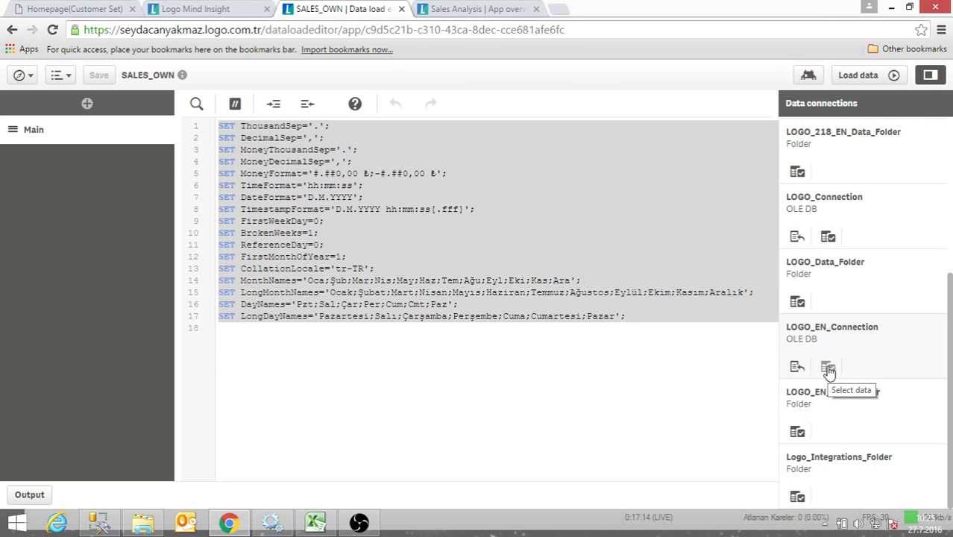
{"action": "left_click", "coordinate": [828, 368]}
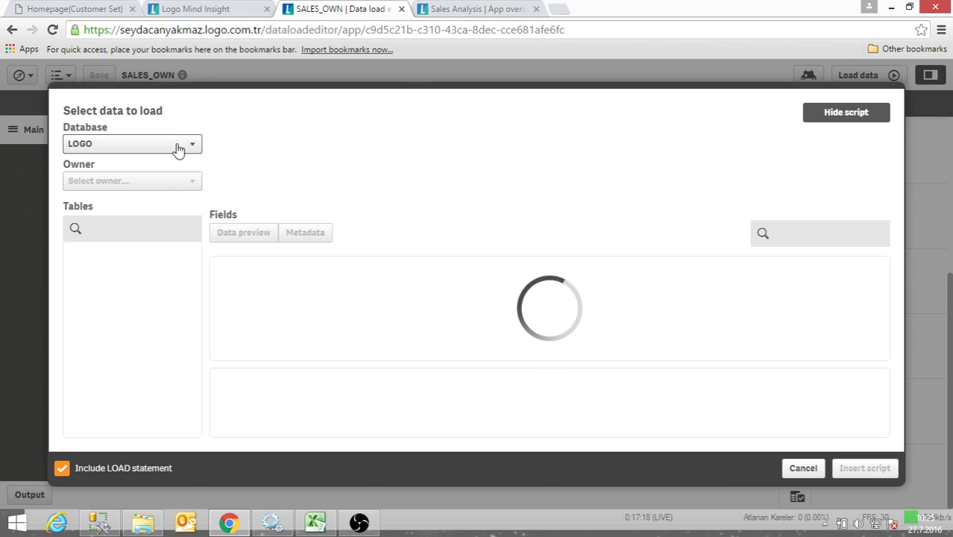
{"action": "left_click", "coordinate": [178, 146]}
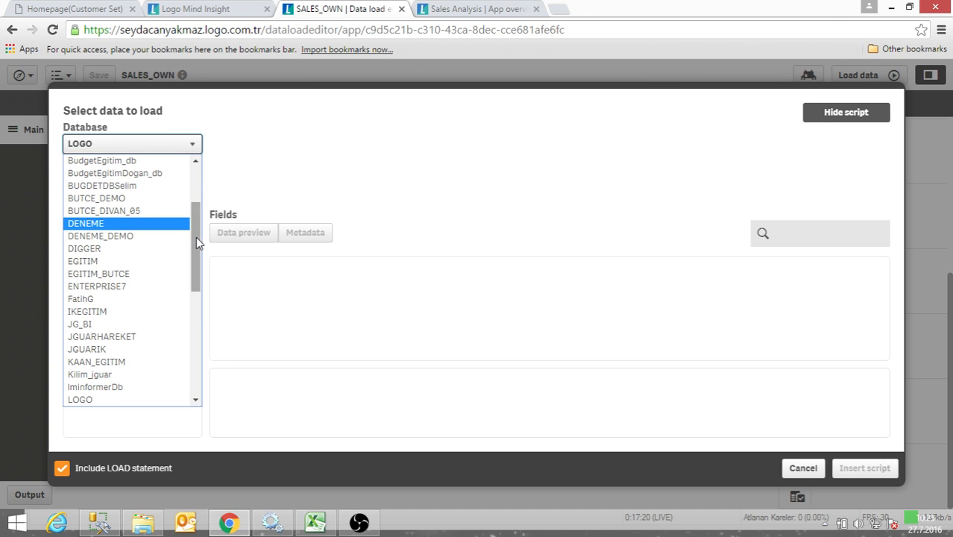
{"action": "scroll", "coordinate": [197, 237], "scroll_direction": "up", "scroll_amount": 2}
{"action": "scroll", "coordinate": [200, 243], "scroll_direction": "down", "scroll_amount": 2}
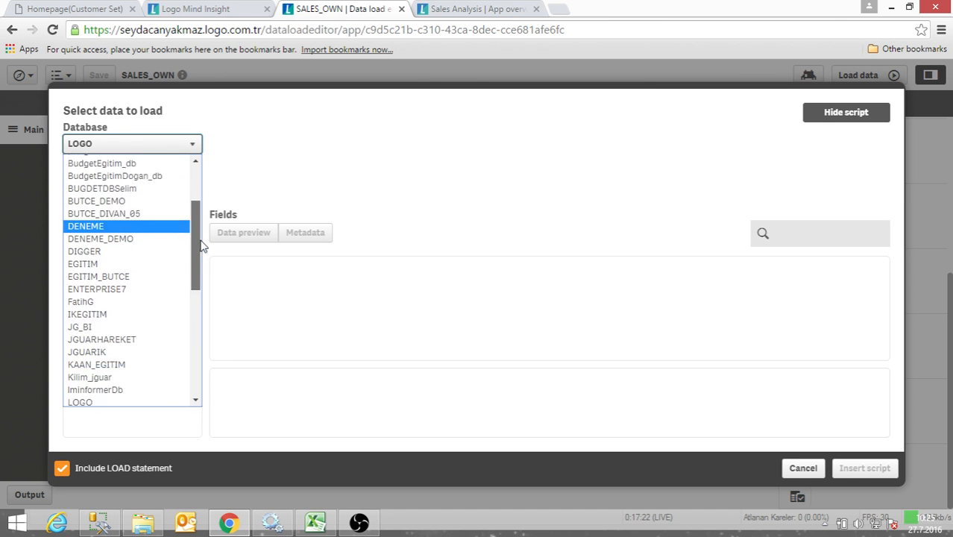
{"action": "scroll", "coordinate": [200, 247], "scroll_direction": "down", "scroll_amount": 1}
{"action": "left_click", "coordinate": [220, 169]}
{"action": "left_click", "coordinate": [198, 182]}
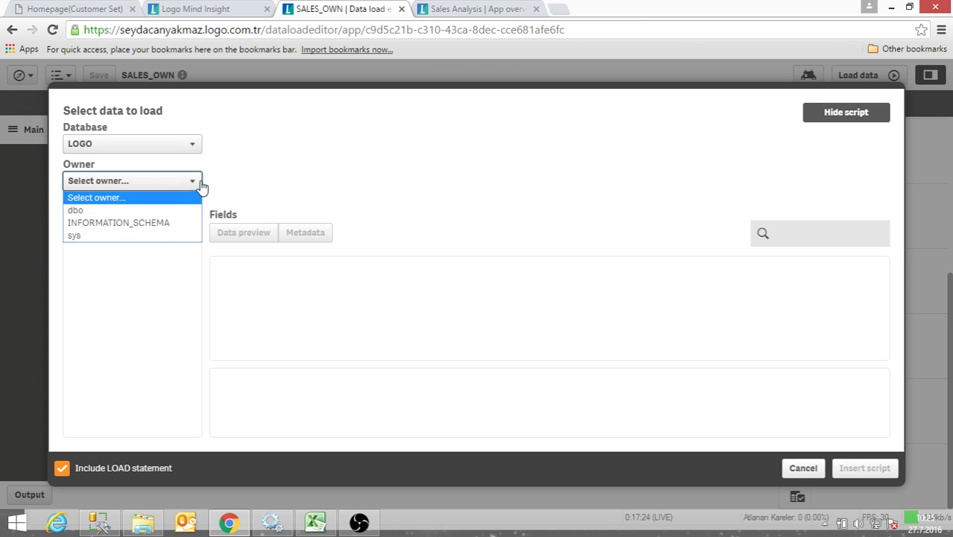
{"action": "left_click", "coordinate": [128, 213]}
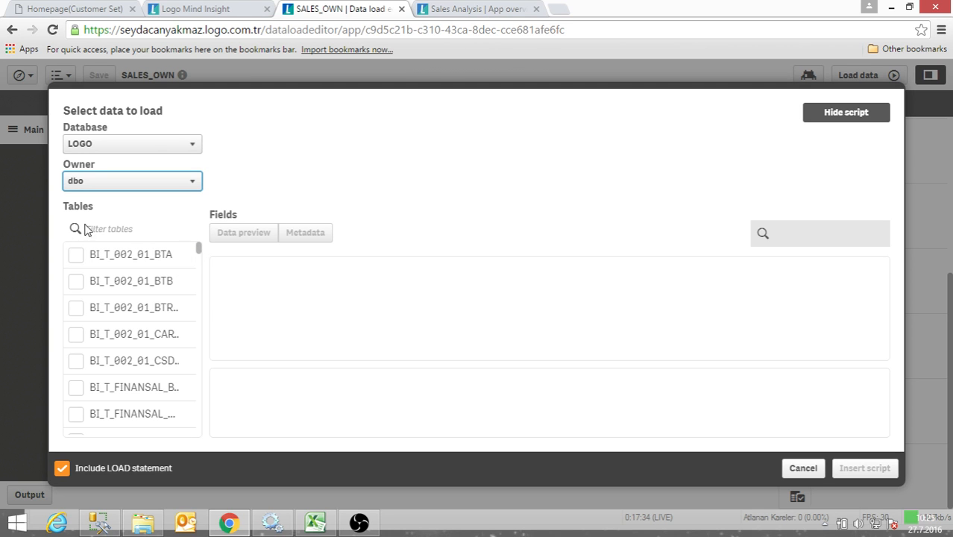
{"action": "scroll", "coordinate": [190, 346], "scroll_direction": "down", "scroll_amount": 3}
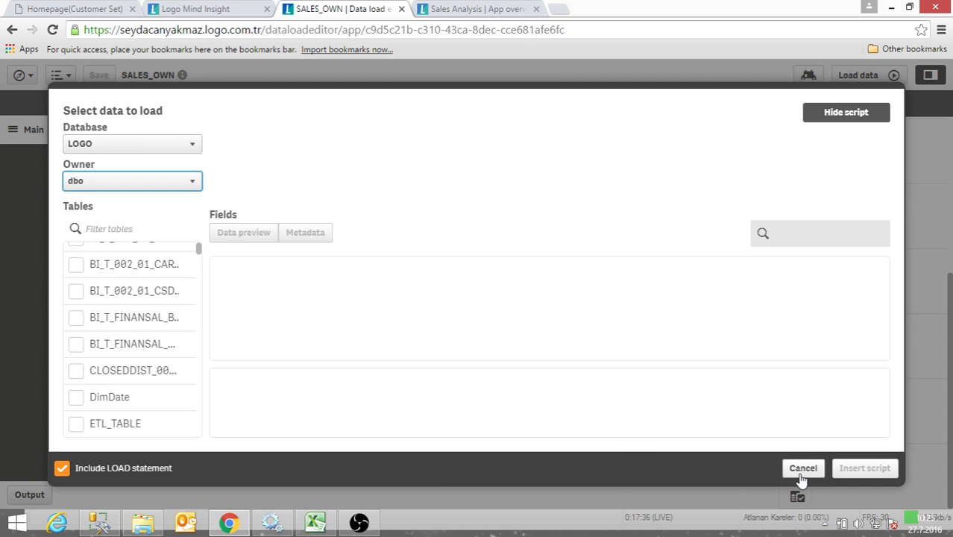
{"action": "left_click", "coordinate": [802, 467]}
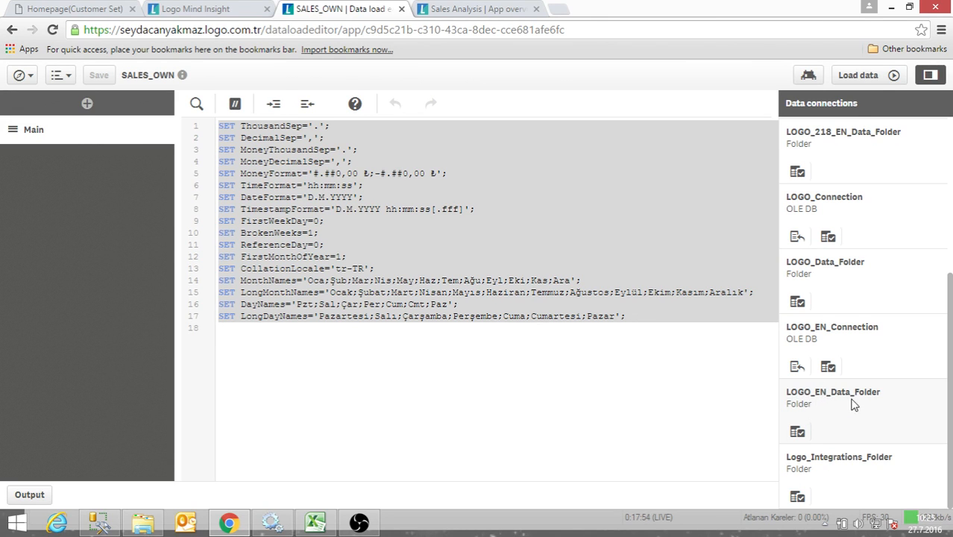
- Examine the table files available in LOGO_EN_Data_Folder and close the file selection without choosing one
{"action": "left_click", "coordinate": [797, 432]}
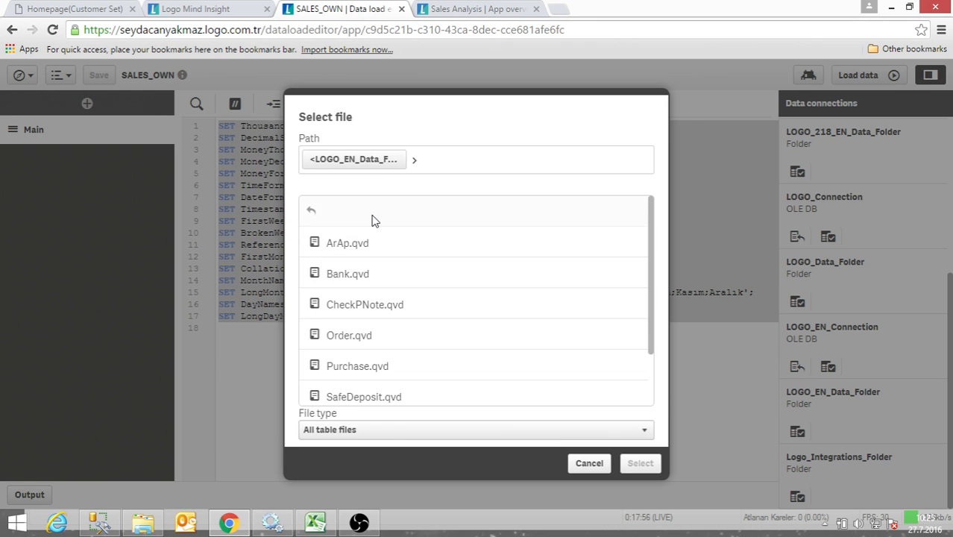
{"action": "scroll", "coordinate": [377, 246], "scroll_direction": "down", "scroll_amount": 2}
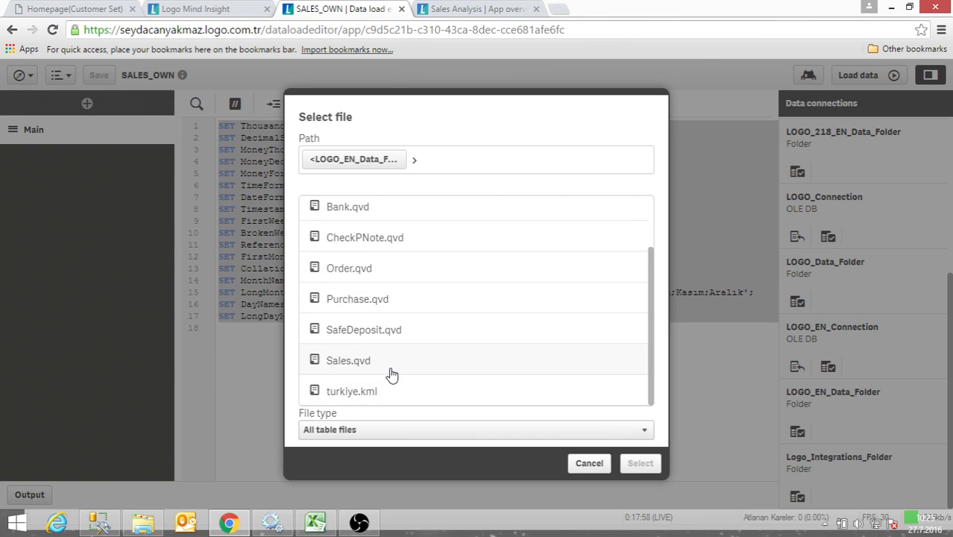
{"action": "scroll", "coordinate": [389, 375], "scroll_direction": "up", "scroll_amount": 2}
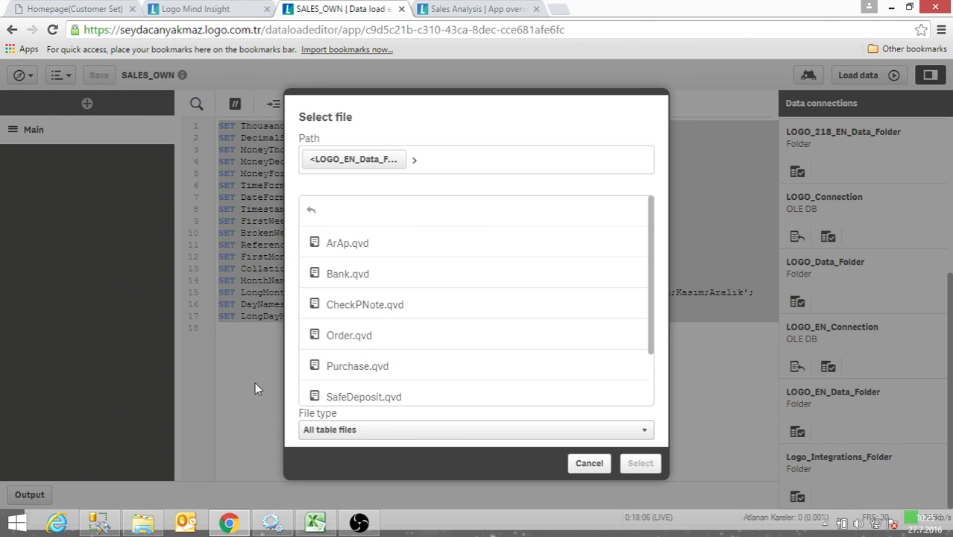
{"action": "scroll", "coordinate": [384, 384], "scroll_direction": "down", "scroll_amount": 2}
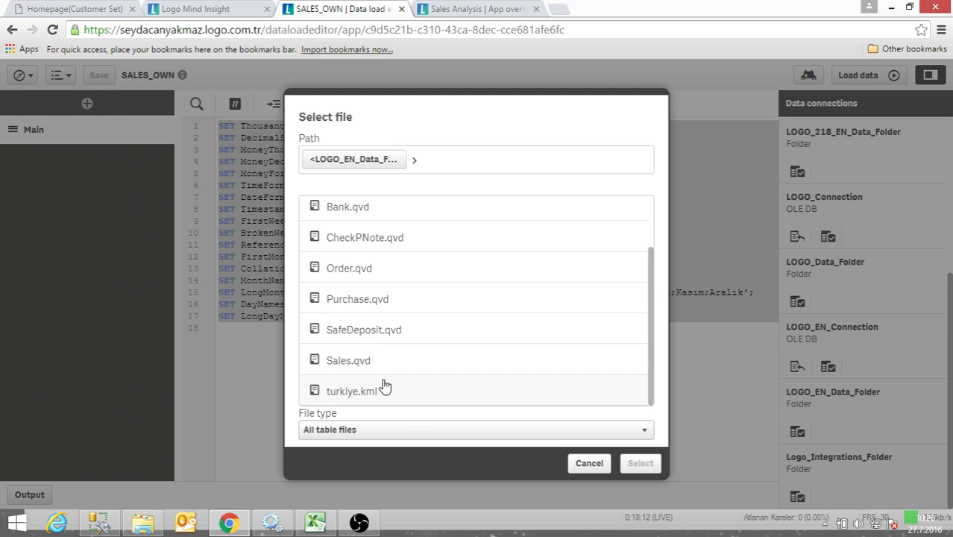
{"action": "left_click", "coordinate": [589, 465]}
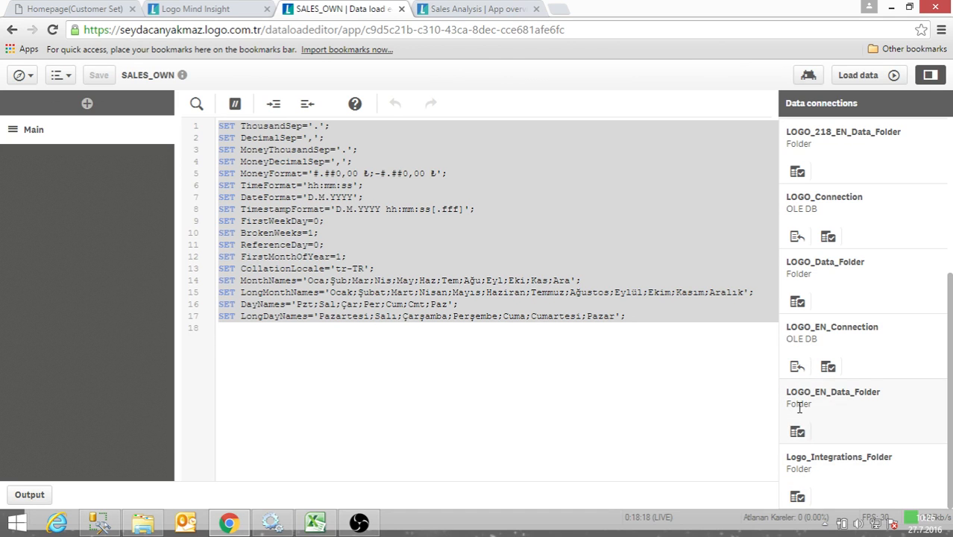
- Add blank lines after the last SET statement in the script and select Sales.qvd from LOGO_EN_Data_Folder as the data file
{"action": "left_click", "coordinate": [634, 380]}
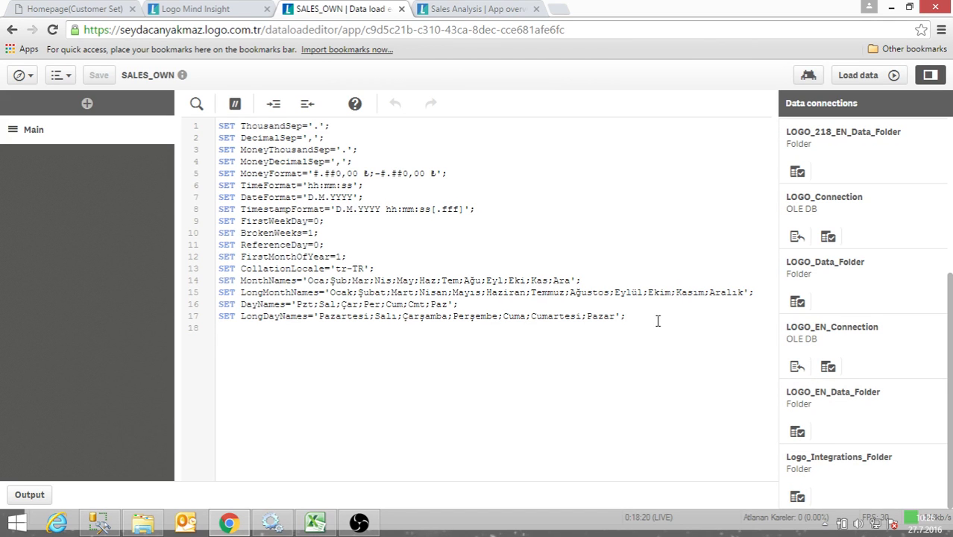
{"action": "key", "text": "Return"}
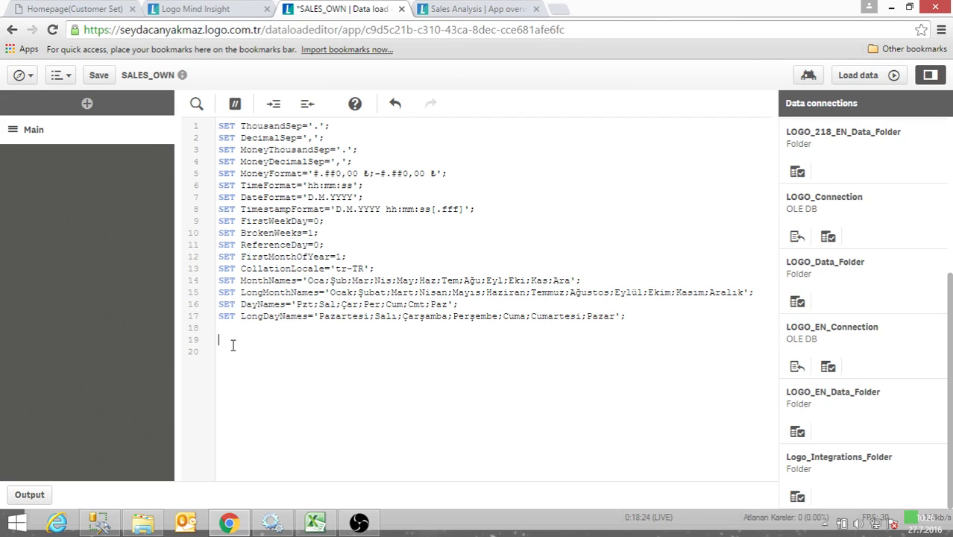
{"action": "left_click", "coordinate": [797, 432]}
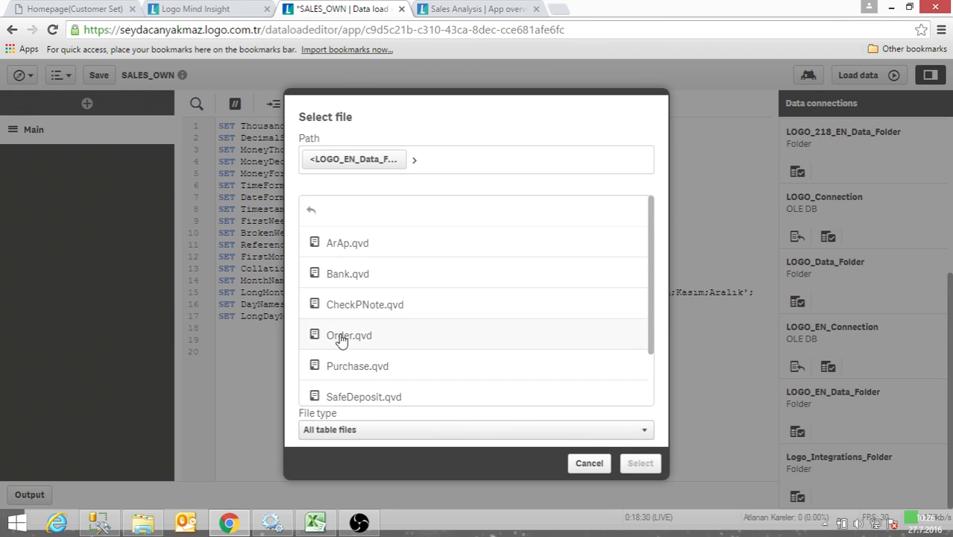
{"action": "scroll", "coordinate": [315, 337], "scroll_direction": "down", "scroll_amount": 2}
{"action": "left_click", "coordinate": [317, 363]}
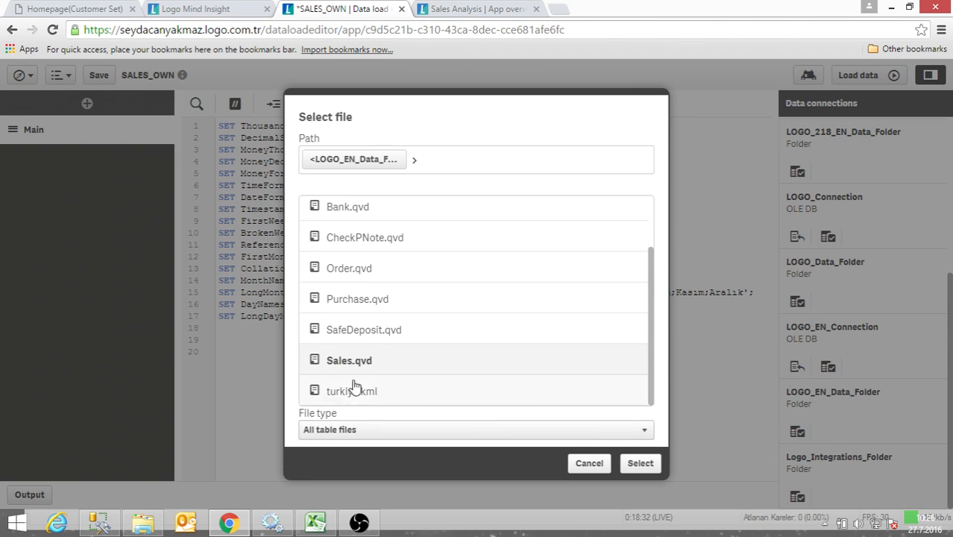
{"action": "left_click", "coordinate": [640, 464]}
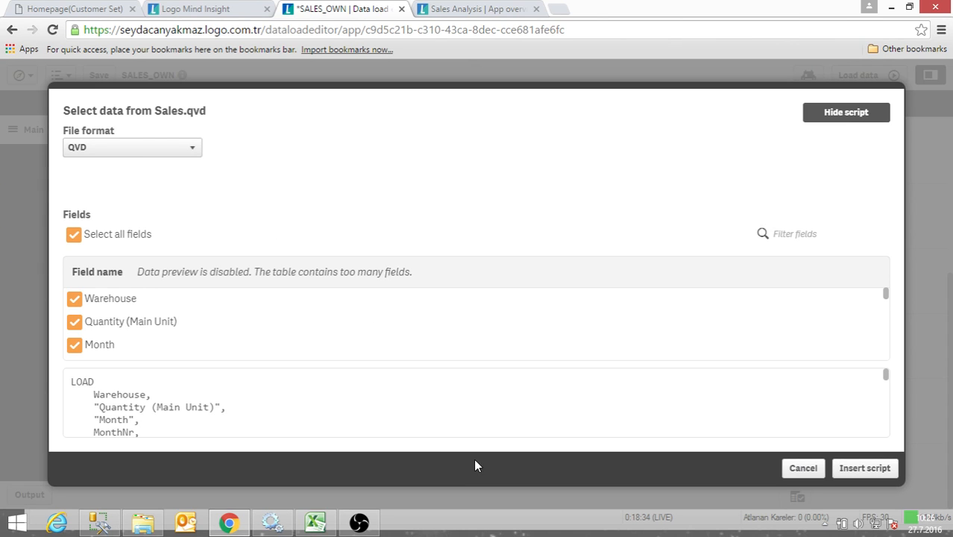
- Look through the list of fields available in Sales.qvd and return to its beginning
{"action": "scroll", "coordinate": [177, 340], "scroll_direction": "down", "scroll_amount": 10}
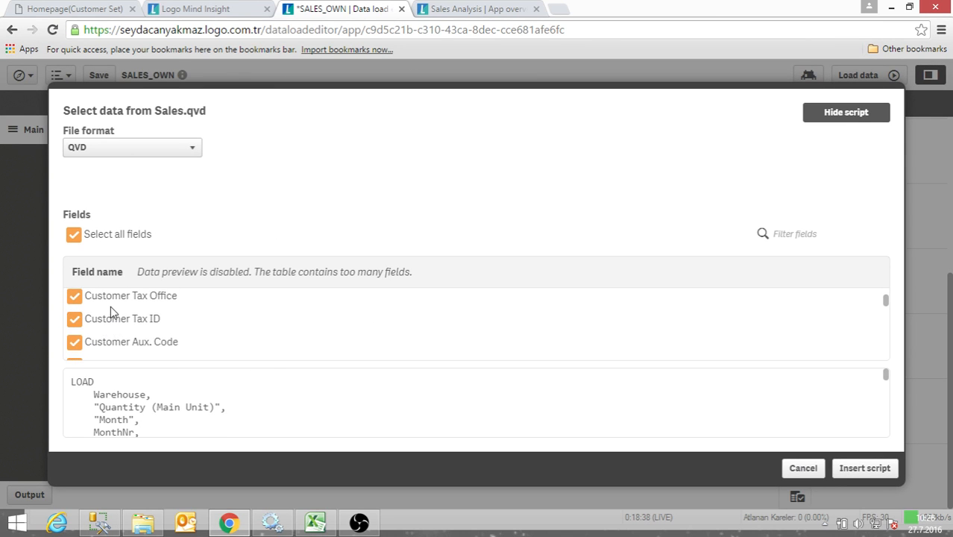
{"action": "scroll", "coordinate": [110, 312], "scroll_direction": "down", "scroll_amount": 5}
{"action": "scroll", "coordinate": [141, 313], "scroll_direction": "down", "scroll_amount": 5}
{"action": "scroll", "coordinate": [144, 319], "scroll_direction": "down", "scroll_amount": 3}
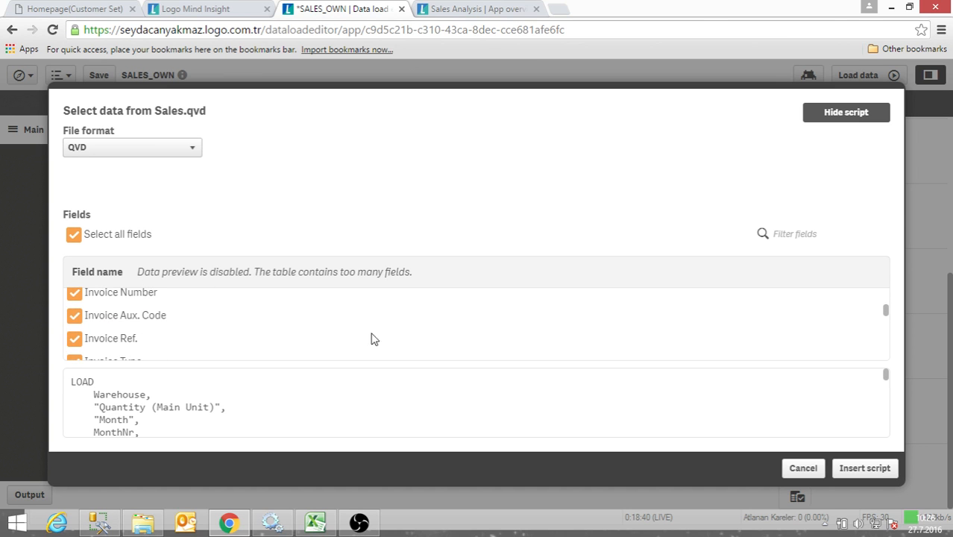
{"action": "scroll", "coordinate": [887, 314], "scroll_direction": "down", "scroll_amount": 12}
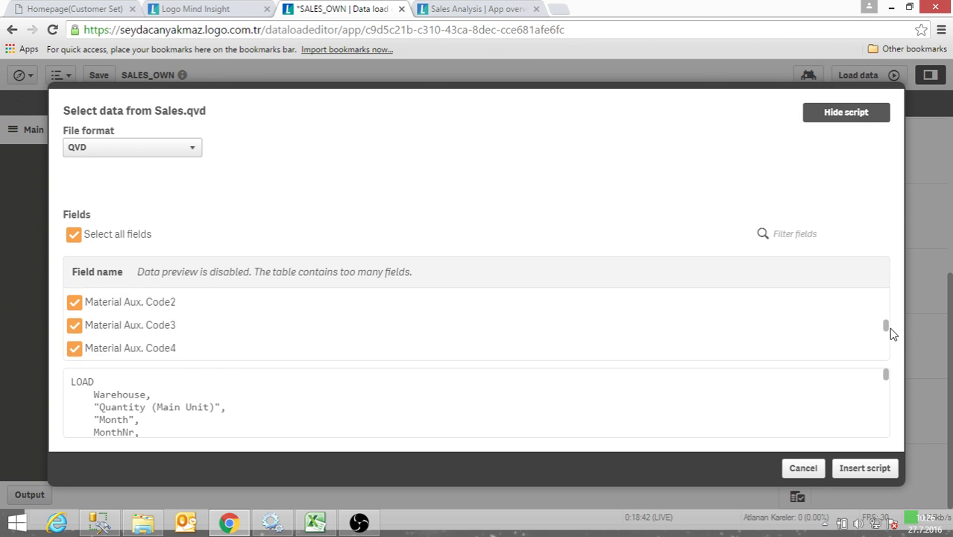
{"action": "left_click_drag", "start_coordinate": [896, 317], "coordinate": [897, 295]}
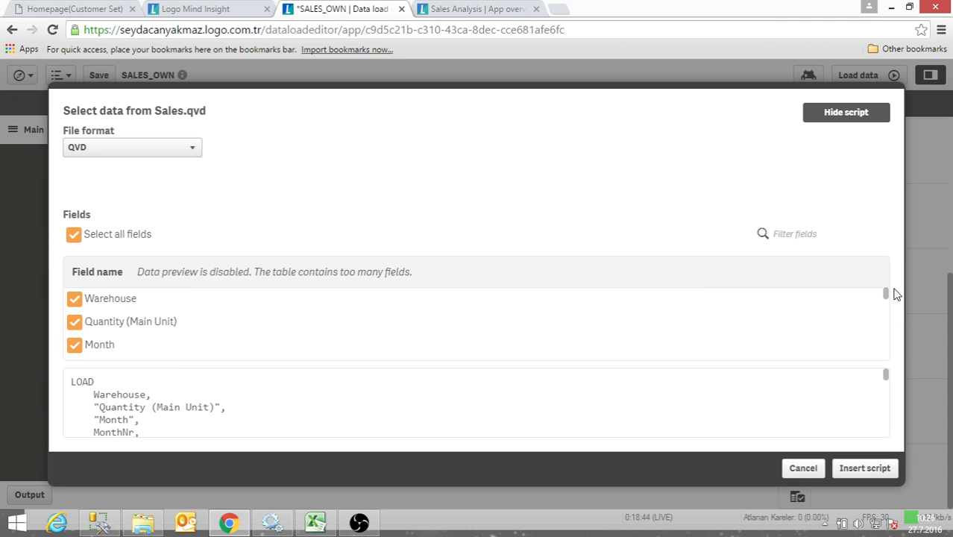
- Exclude the Warehouse, Quantity (Main Unit) and Month fields from the load, and include all three again
{"action": "left_click", "coordinate": [74, 299]}
{"action": "left_click", "coordinate": [74, 321]}
{"action": "left_click", "coordinate": [74, 344]}
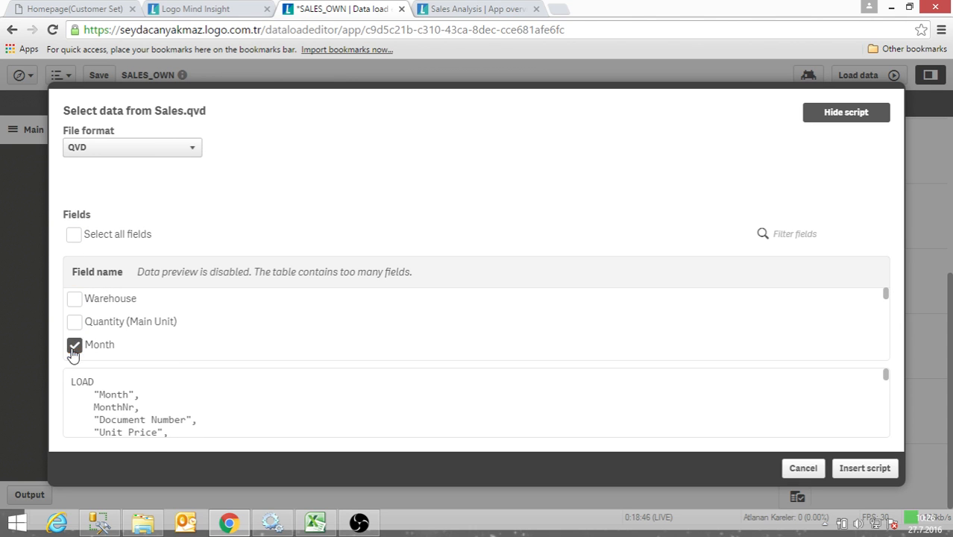
{"action": "left_click", "coordinate": [74, 321]}
{"action": "left_click", "coordinate": [74, 298]}
{"action": "left_click", "coordinate": [74, 345]}
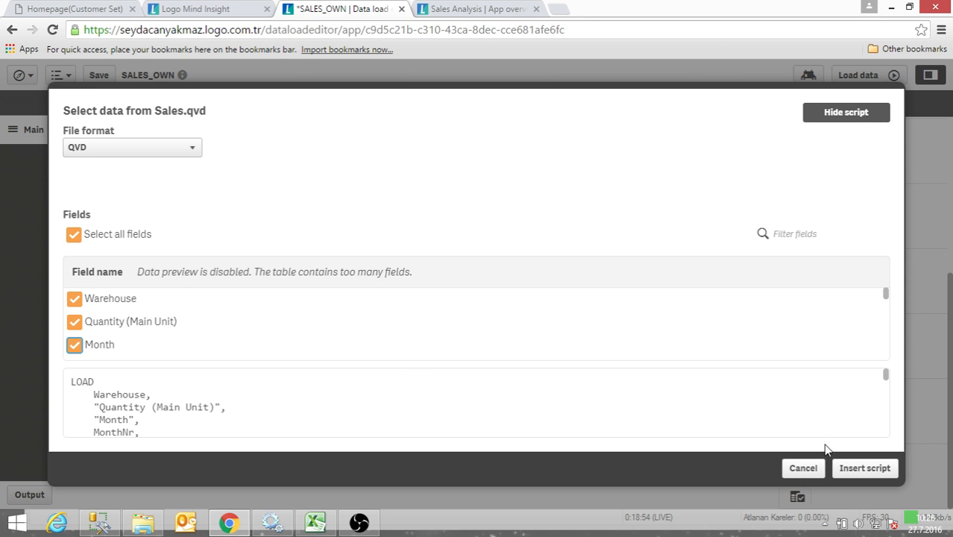
- Insert the generated LOAD script for all Sales.qvd fields into the Main section
{"action": "left_click", "coordinate": [856, 468]}
{"action": "scroll", "coordinate": [389, 377], "scroll_direction": "up", "scroll_amount": 15}
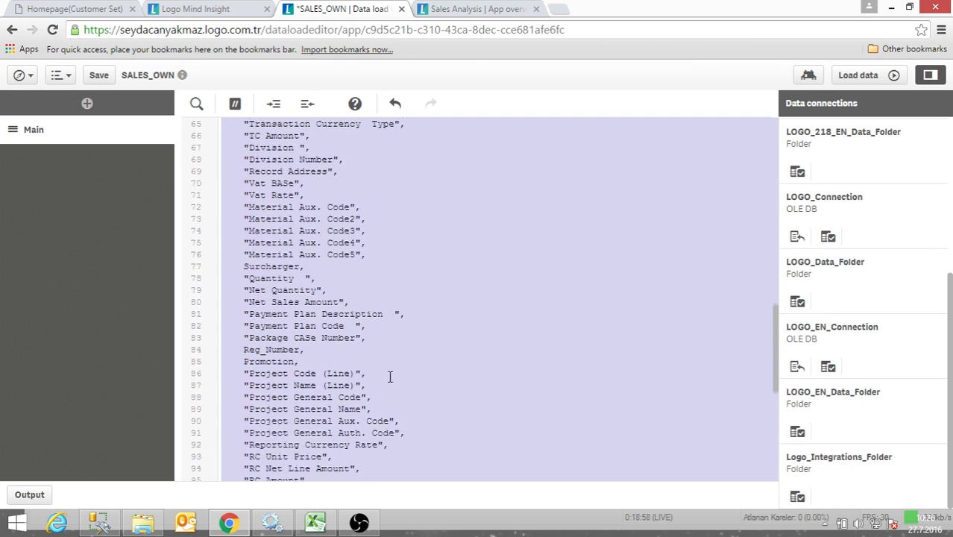
{"action": "scroll", "coordinate": [390, 344], "scroll_direction": "up", "scroll_amount": 2}
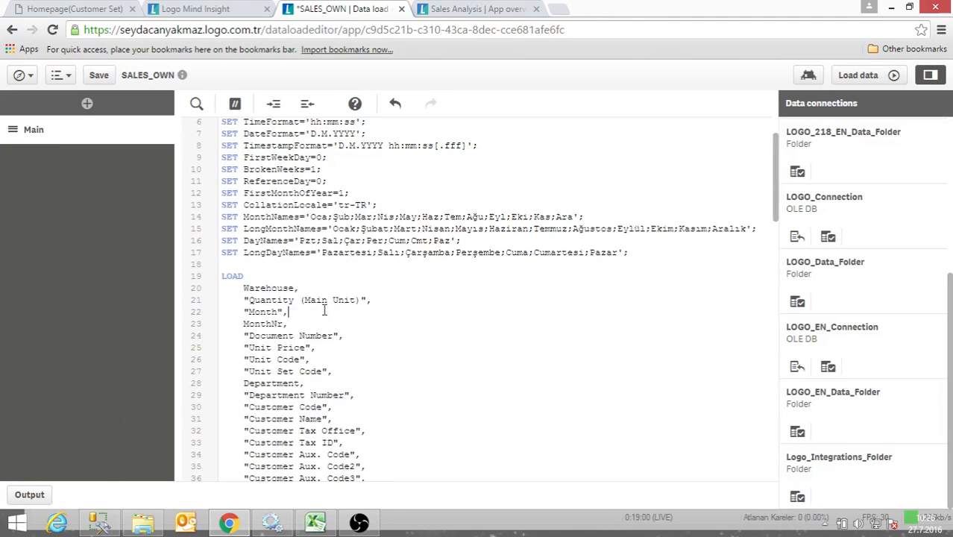
- Examine the inserted statement from the LOAD keyword through the field list to the FROM clause that references Sales.qvd
{"action": "left_click_drag", "start_coordinate": [221, 269], "coordinate": [309, 320]}
{"action": "left_click", "coordinate": [336, 348]}
{"action": "left_click_drag", "start_coordinate": [222, 276], "coordinate": [269, 276]}
{"action": "left_click", "coordinate": [332, 344]}
{"action": "left_click", "coordinate": [225, 276]}
{"action": "scroll", "coordinate": [343, 322], "scroll_direction": "down", "scroll_amount": 4}
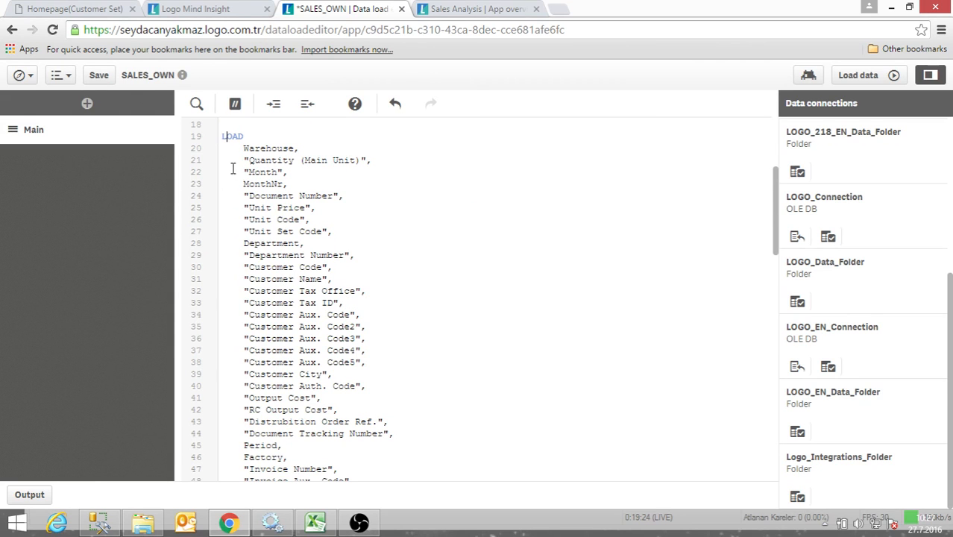
{"action": "scroll", "coordinate": [234, 168], "scroll_direction": "down", "scroll_amount": 5}
{"action": "scroll", "coordinate": [289, 230], "scroll_direction": "up", "scroll_amount": 7}
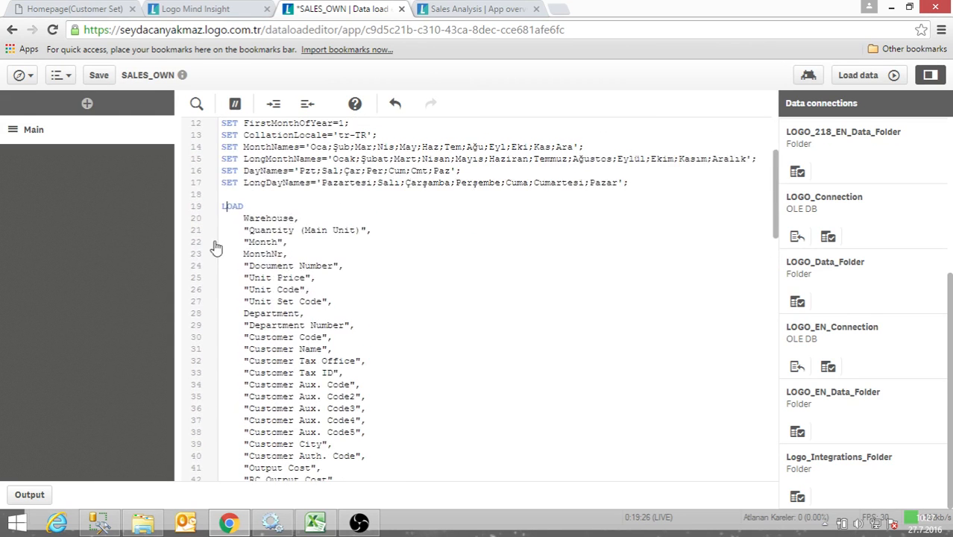
{"action": "left_click_drag", "start_coordinate": [222, 205], "coordinate": [318, 380]}
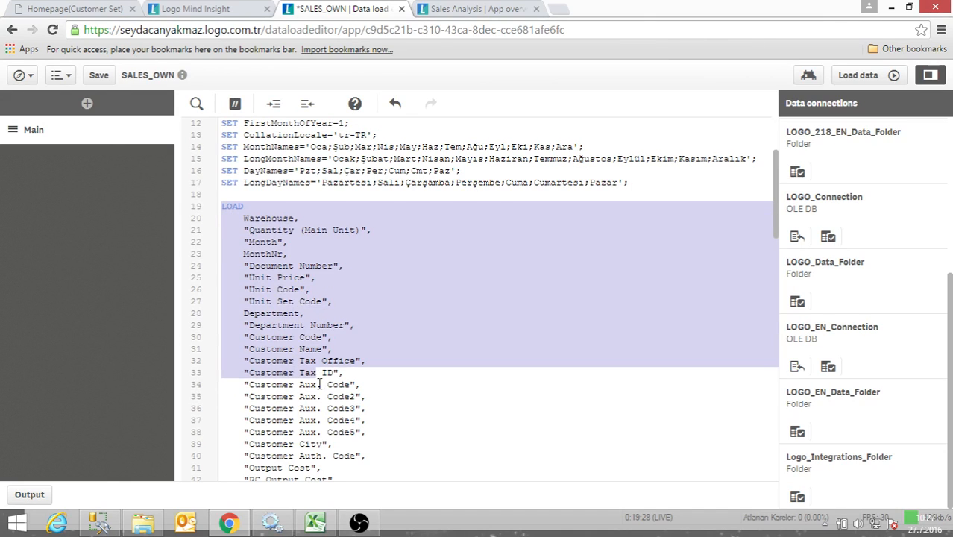
{"action": "scroll", "coordinate": [318, 382], "scroll_direction": "down", "scroll_amount": 9}
{"action": "scroll", "coordinate": [319, 385], "scroll_direction": "down", "scroll_amount": 18}
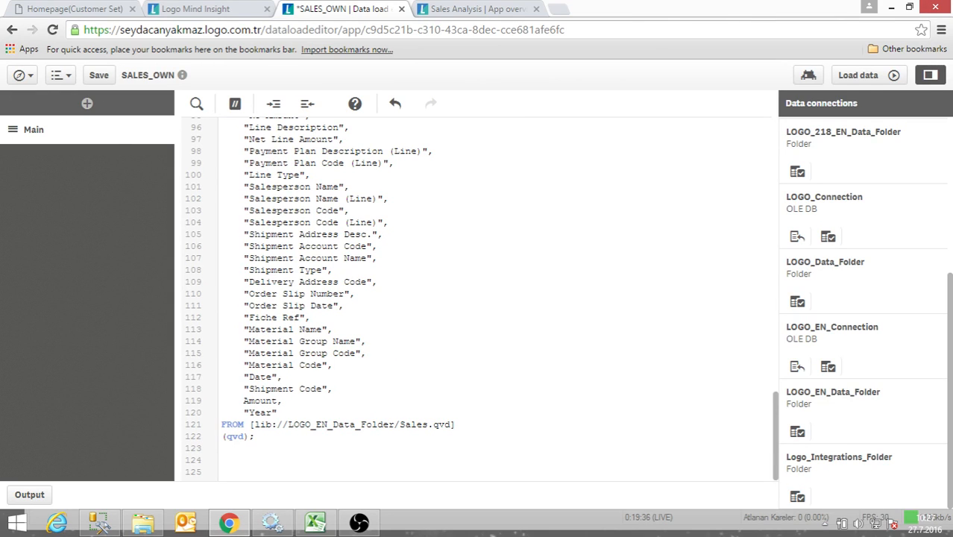
- Run the load script to bring the Sales data into the app and close the load progress report
{"action": "left_click", "coordinate": [25, 82]}
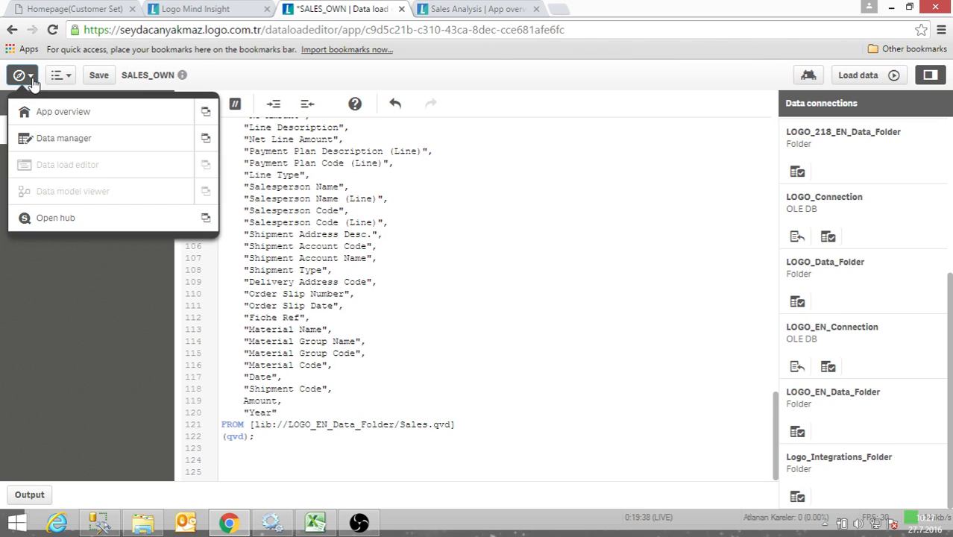
{"action": "left_click", "coordinate": [345, 210]}
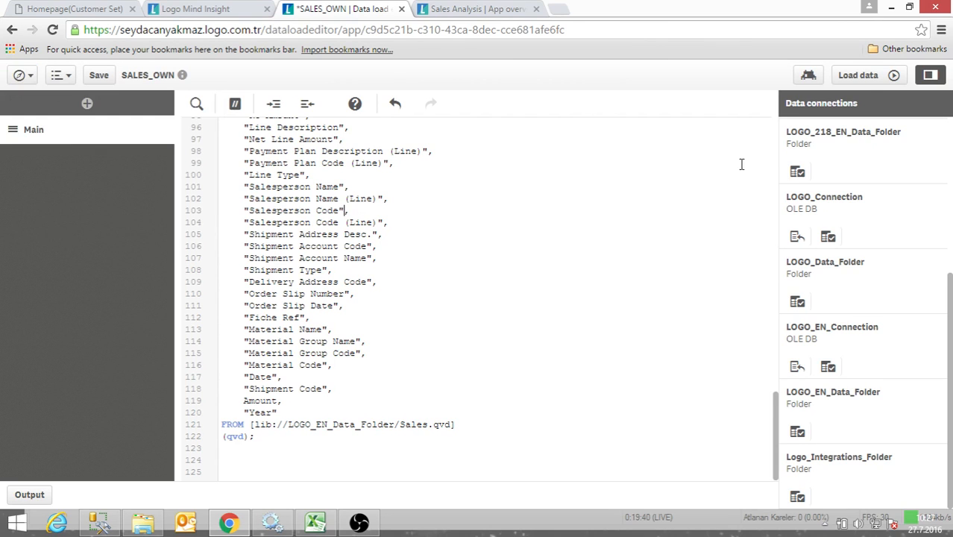
{"action": "left_click", "coordinate": [863, 77]}
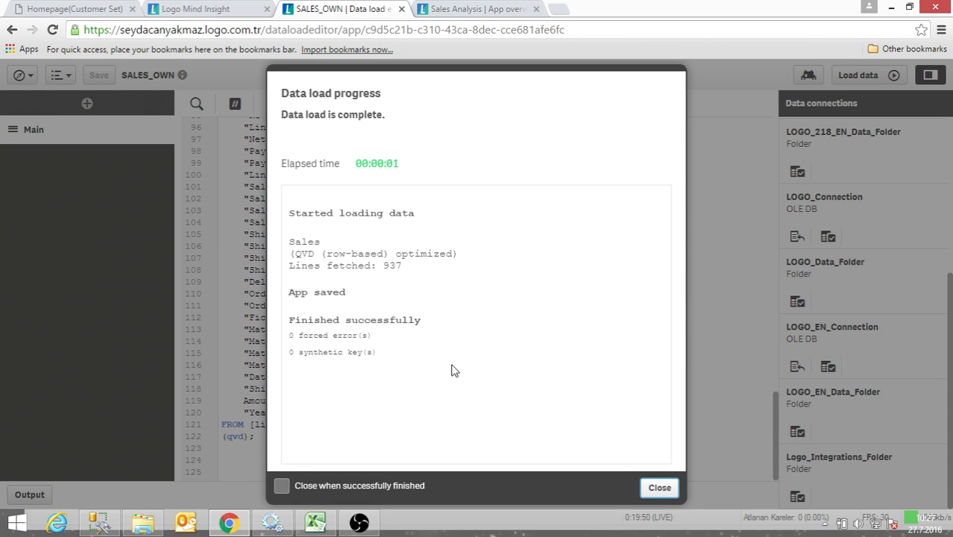
{"action": "left_click", "coordinate": [660, 491]}
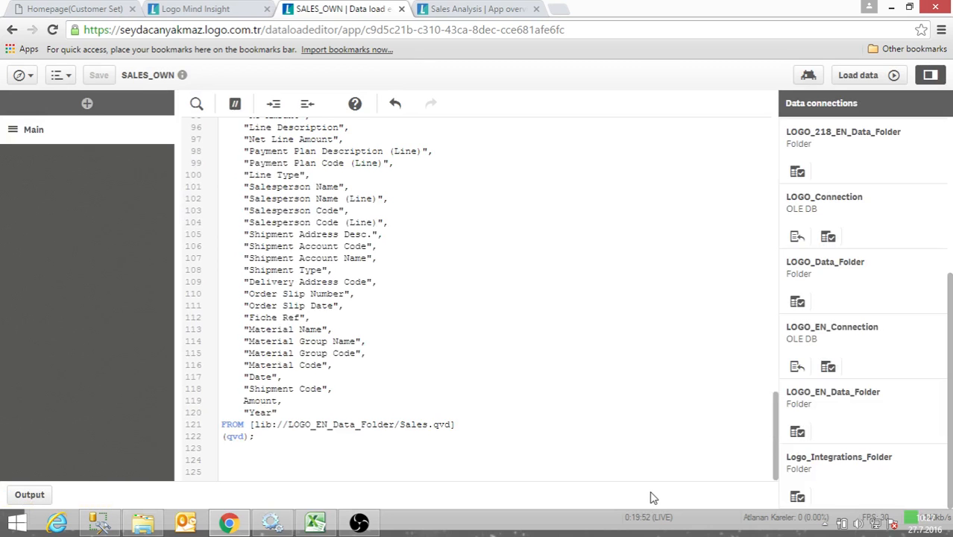
- Open the data model viewer in a new browser tab and place the fully expanded Sales table near the canvas's upper edge
{"action": "left_click", "coordinate": [20, 74]}
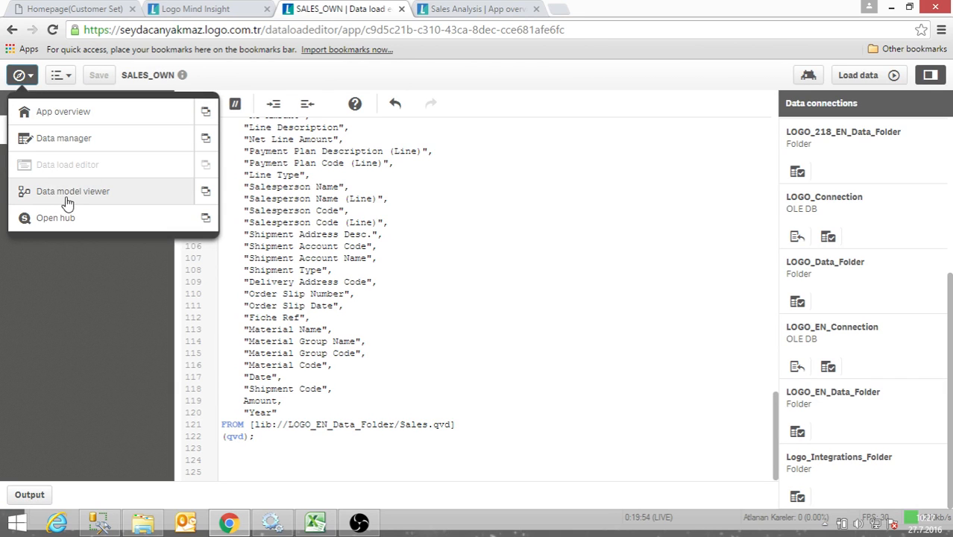
{"action": "left_click", "coordinate": [205, 193]}
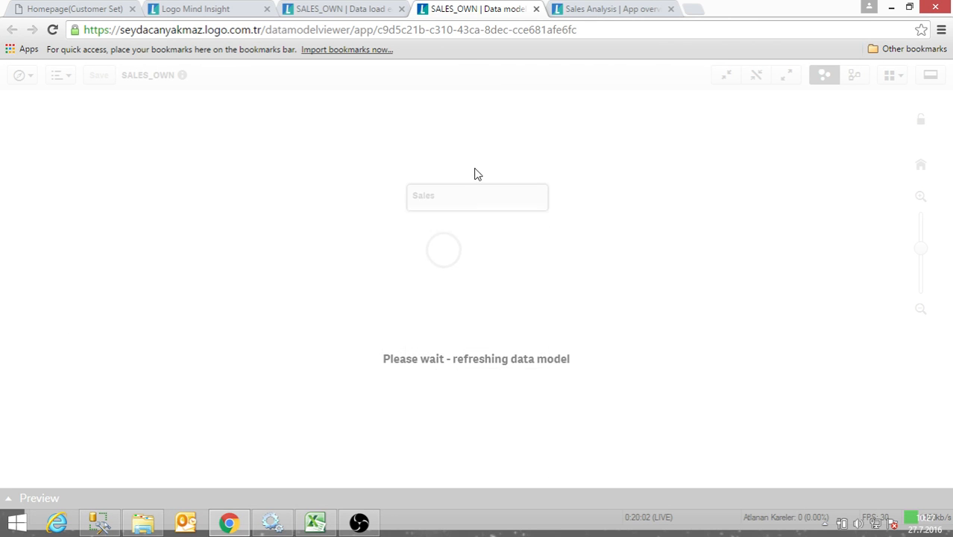
{"action": "left_click", "coordinate": [453, 198]}
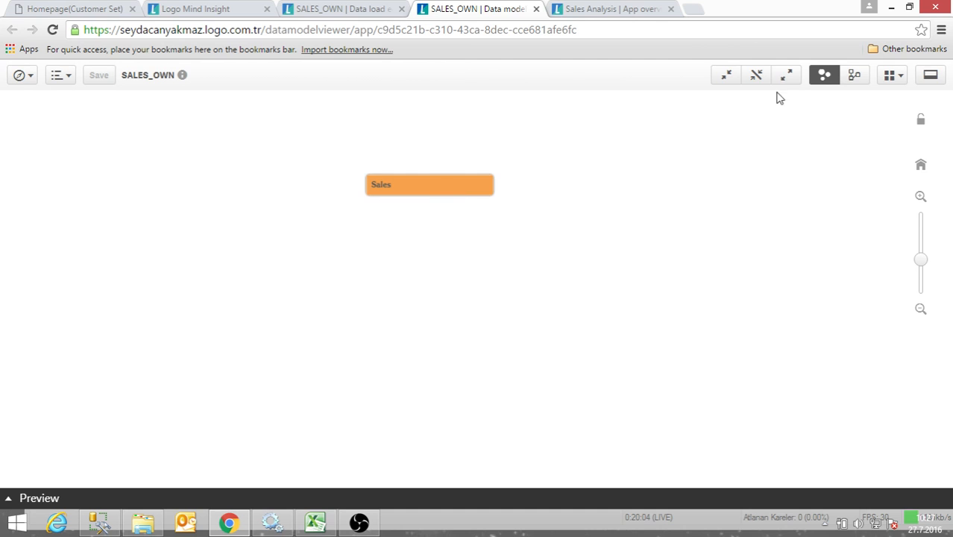
{"action": "left_click", "coordinate": [788, 76]}
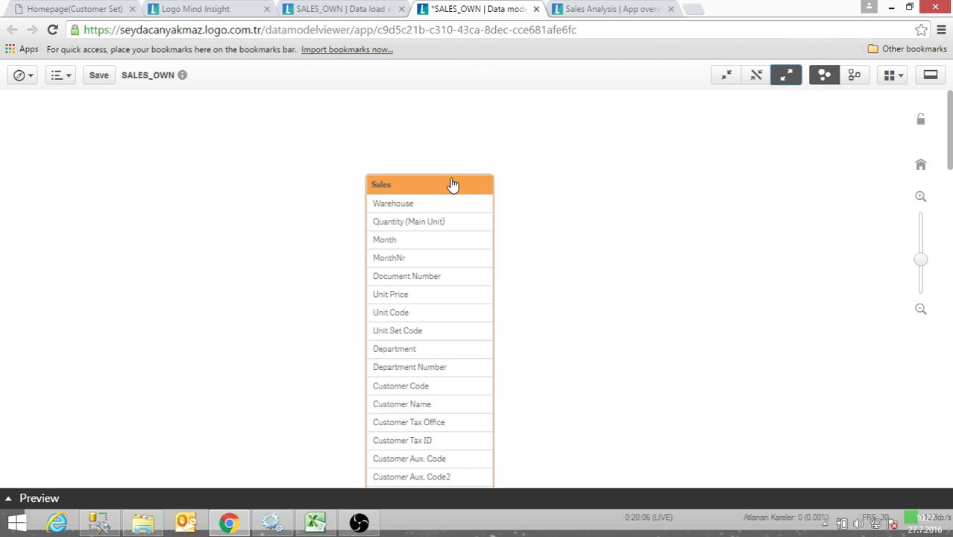
{"action": "left_click_drag", "start_coordinate": [453, 185], "coordinate": [472, 104]}
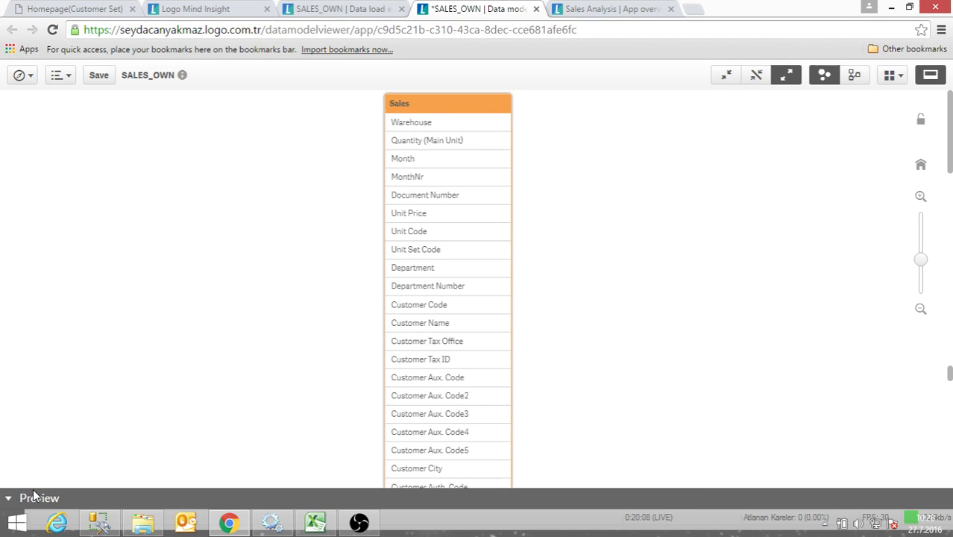
- Preview the Sales table's data and examine the Warehouse field's details and the previewed rows
{"action": "left_click", "coordinate": [33, 496]}
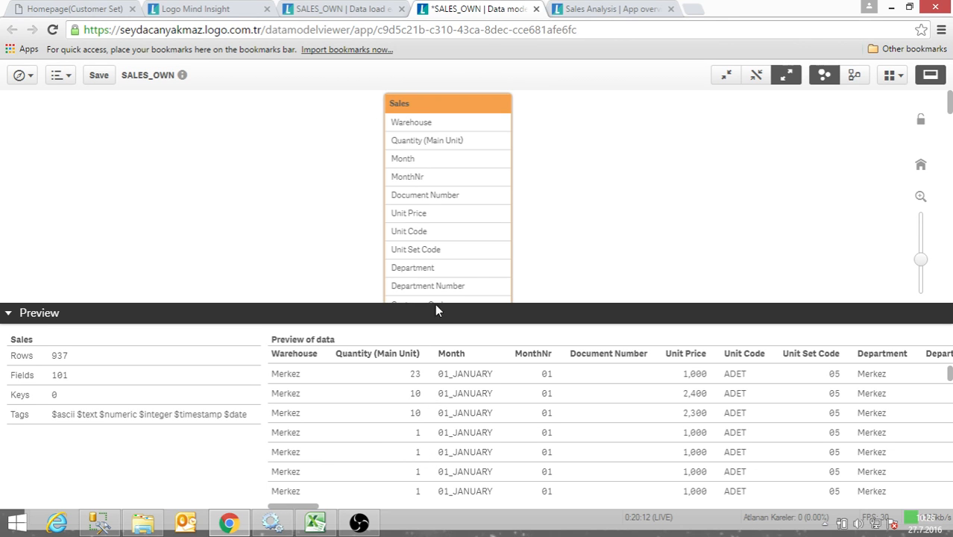
{"action": "left_click", "coordinate": [430, 123]}
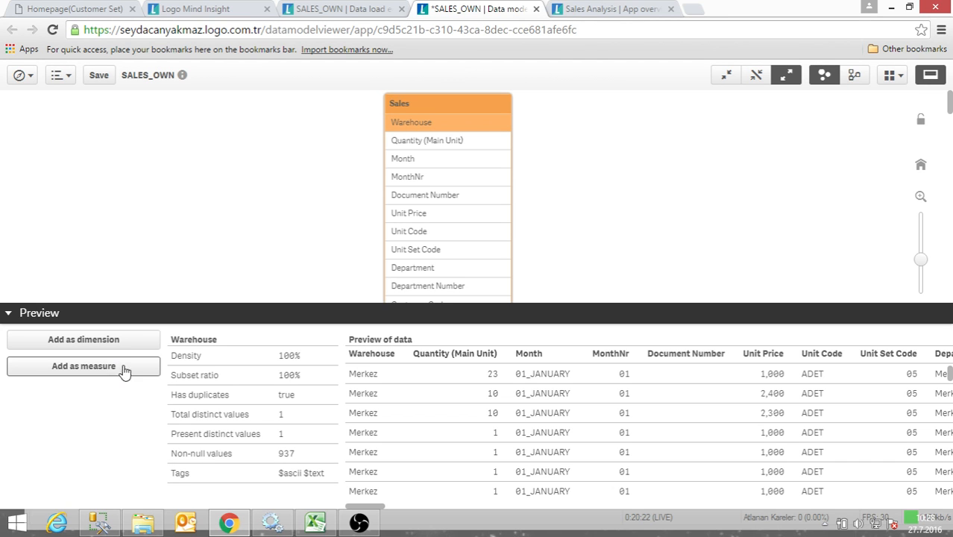
{"action": "scroll", "coordinate": [449, 408], "scroll_direction": "down", "scroll_amount": 5}
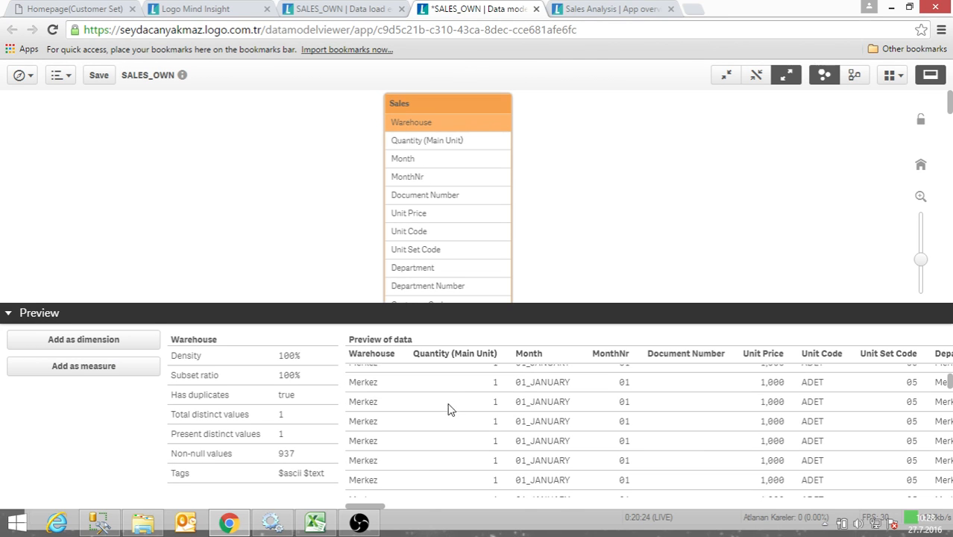
{"action": "left_click_drag", "start_coordinate": [370, 508], "coordinate": [319, 502]}
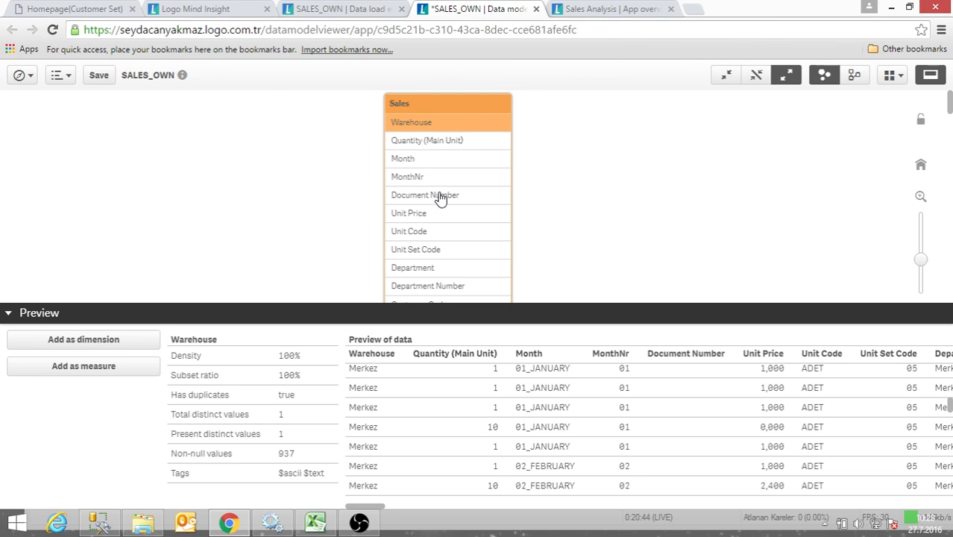
- Go to the SALES_OWN app overview, leaving the data model viewer without saving its changes
{"action": "left_click", "coordinate": [21, 76]}
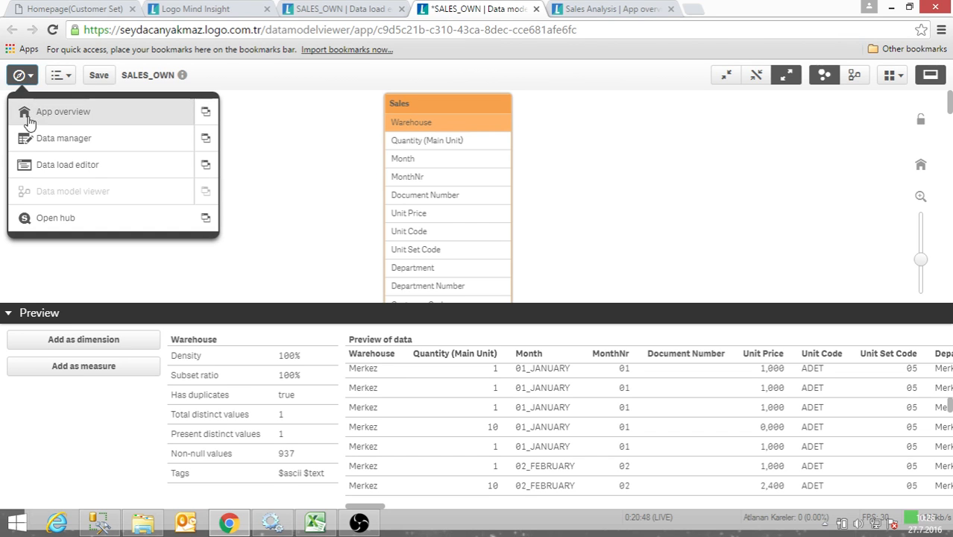
{"action": "left_click", "coordinate": [41, 114]}
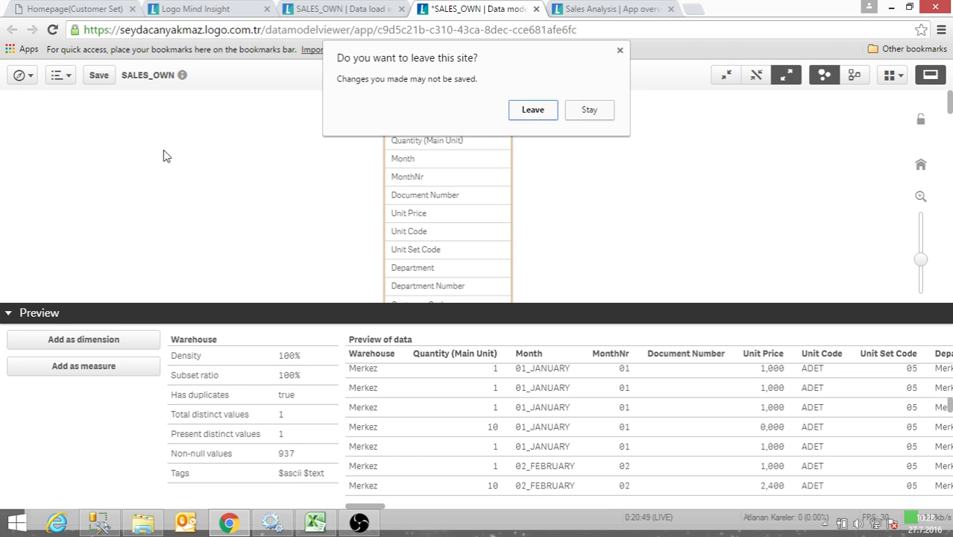
{"action": "left_click", "coordinate": [532, 111]}
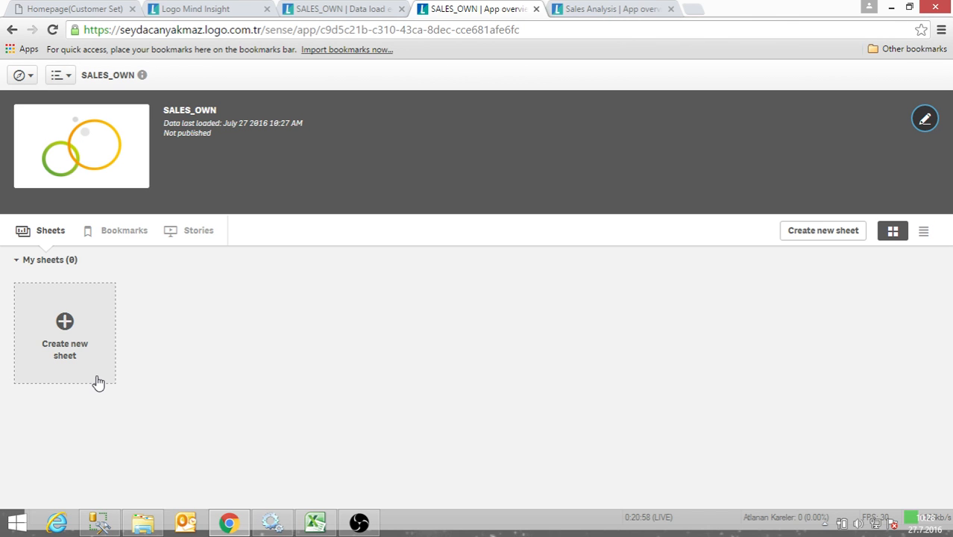
- Create a new sheet in the SALES_OWN app and title it DASHBOARD1
{"action": "left_click", "coordinate": [72, 362]}
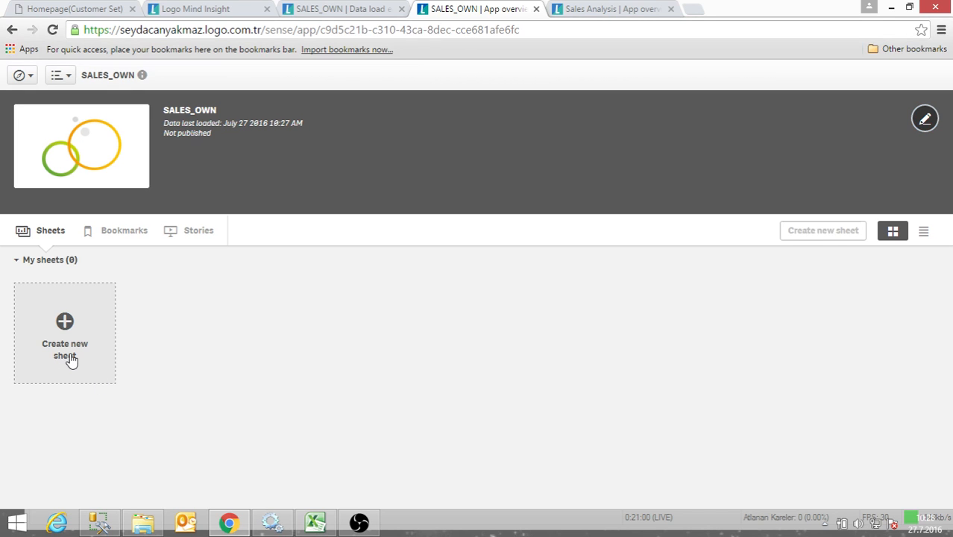
{"action": "left_click", "coordinate": [206, 437]}
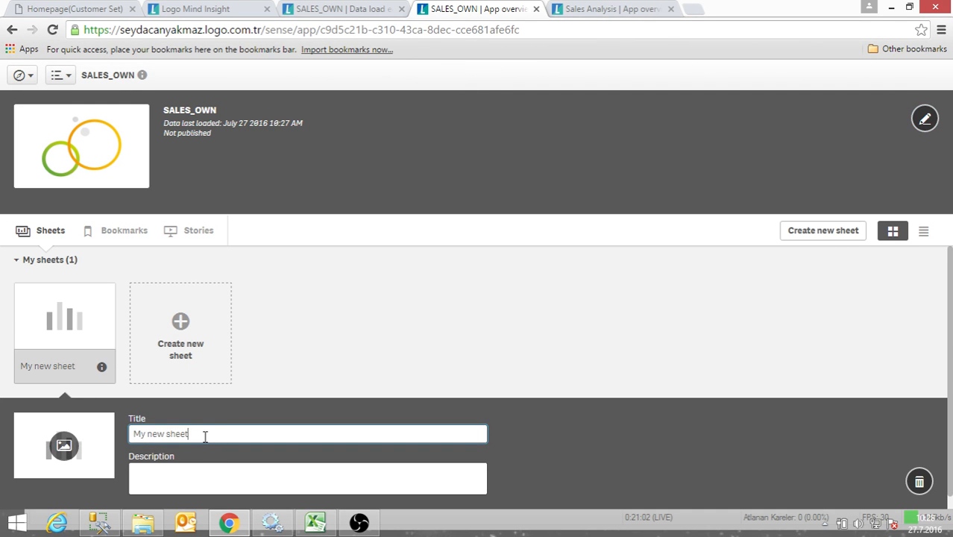
{"action": "left_click_drag", "start_coordinate": [174, 437], "coordinate": [106, 440]}
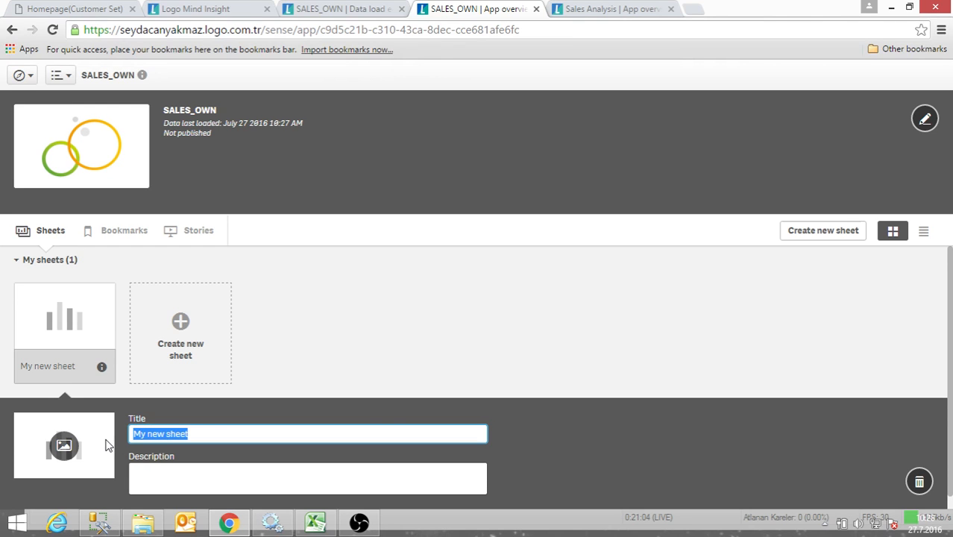
{"action": "type", "text": "DASHBOARD1"}
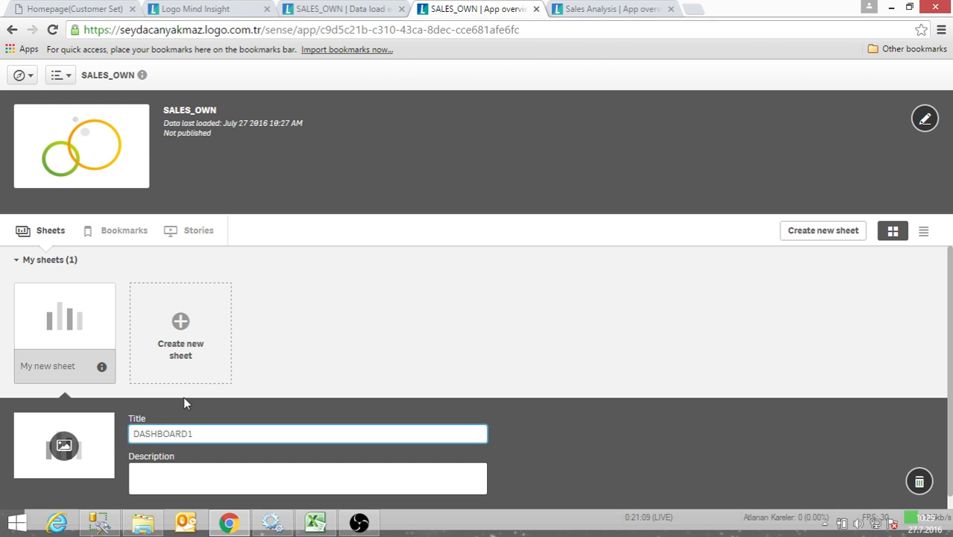
{"action": "left_click", "coordinate": [275, 362]}
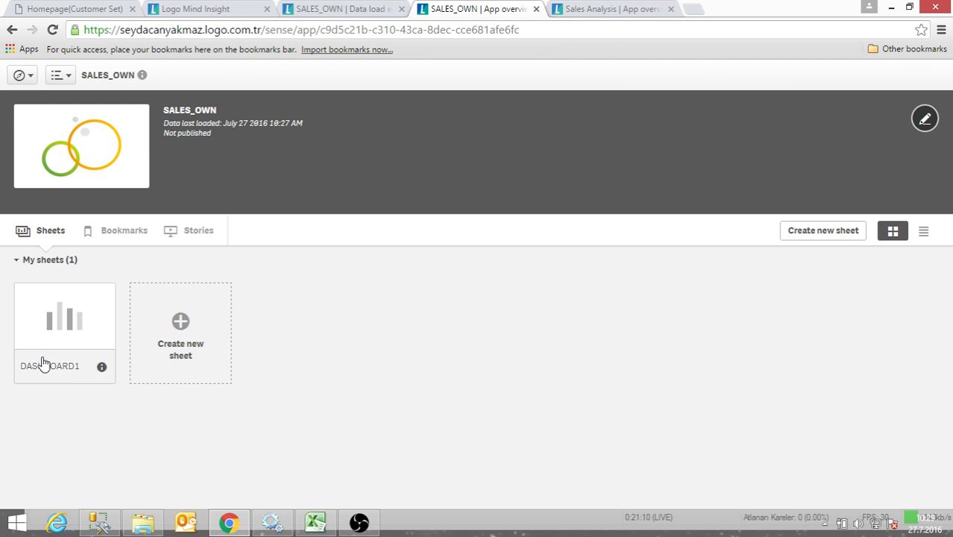
- Open the DASHBOARD1 sheet for editing and look through the available fields, master items and chart types
{"action": "left_click", "coordinate": [45, 366]}
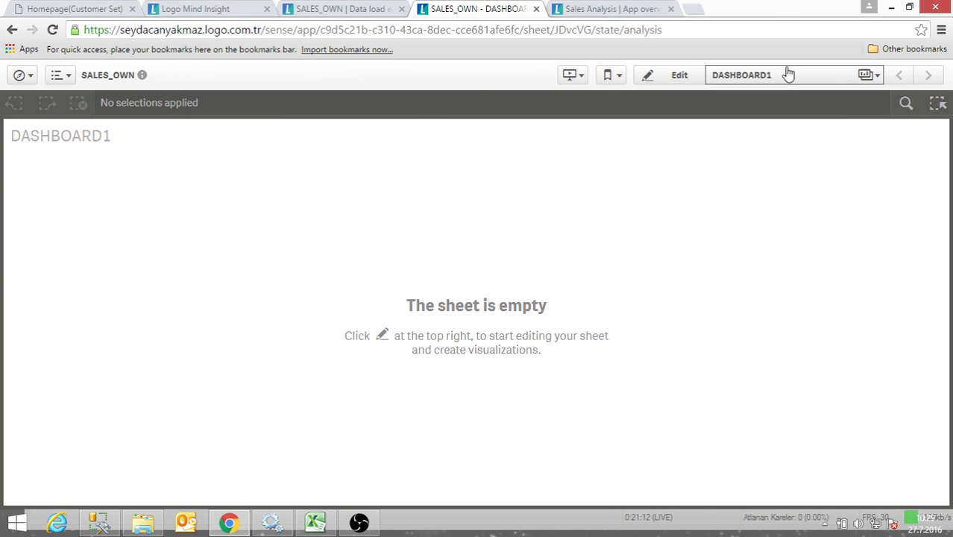
{"action": "left_click", "coordinate": [684, 85]}
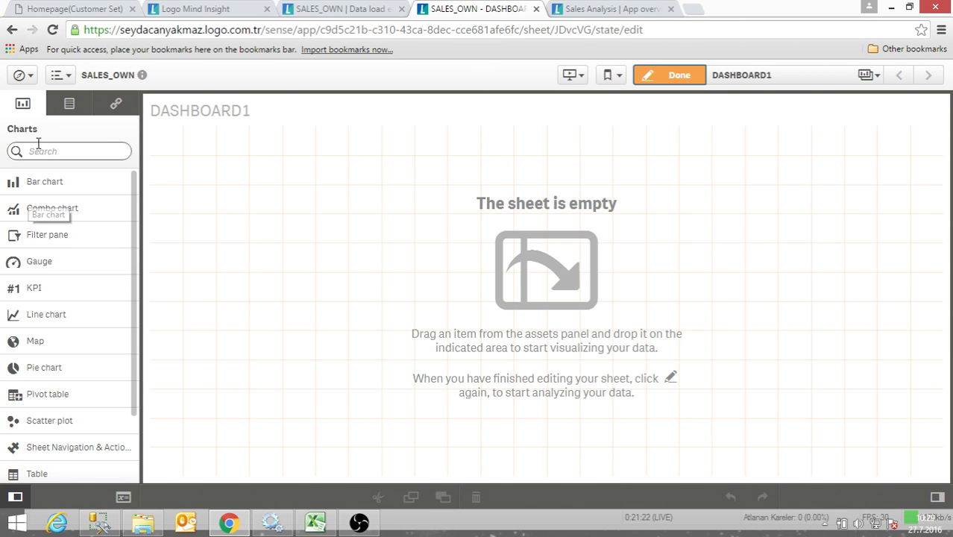
{"action": "left_click", "coordinate": [70, 112]}
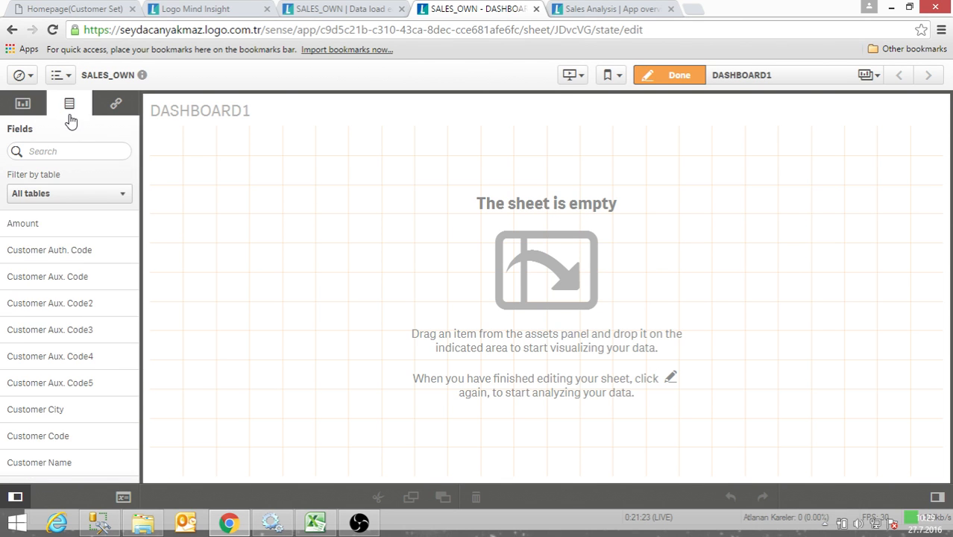
{"action": "left_click", "coordinate": [116, 108]}
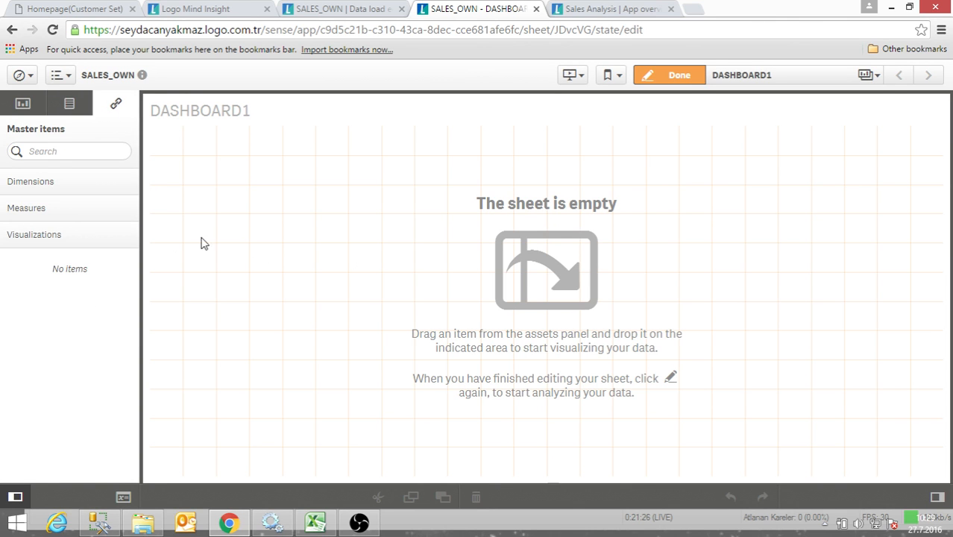
{"action": "left_click", "coordinate": [26, 108]}
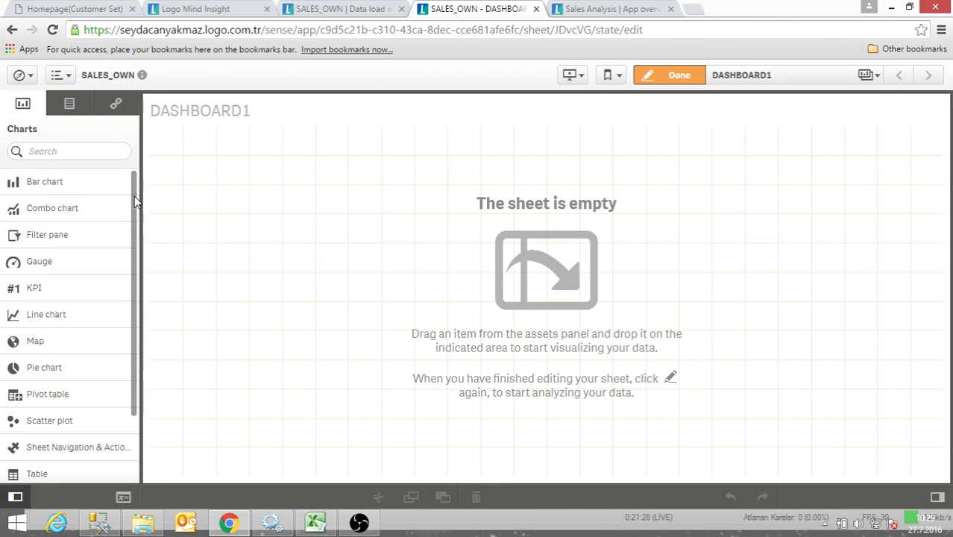
{"action": "left_click_drag", "start_coordinate": [134, 207], "coordinate": [134, 249]}
{"action": "left_click_drag", "start_coordinate": [133, 216], "coordinate": [134, 186]}
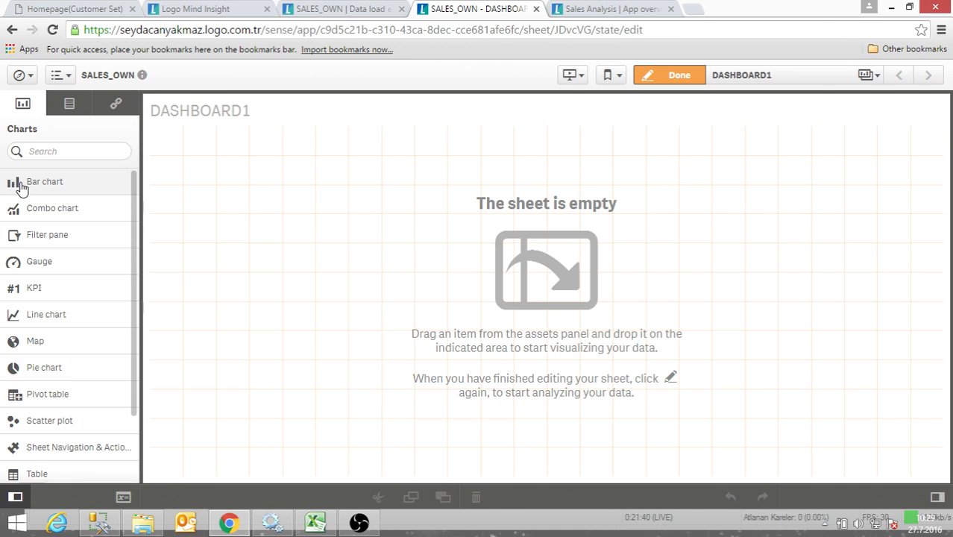
- Place a bar chart on the empty sheet and browse the fields offered for its dimension and measure
{"action": "left_click_drag", "start_coordinate": [21, 187], "coordinate": [297, 181]}
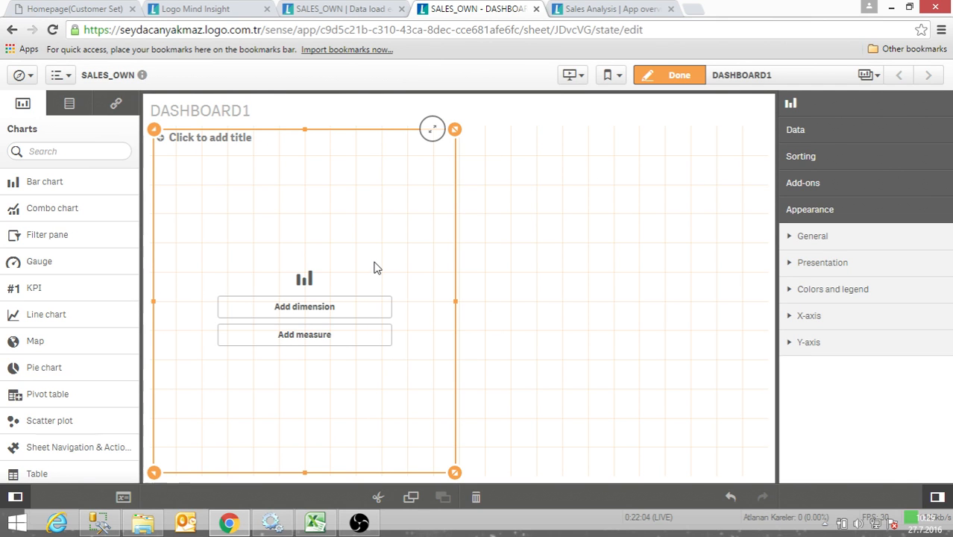
{"action": "left_click", "coordinate": [313, 309]}
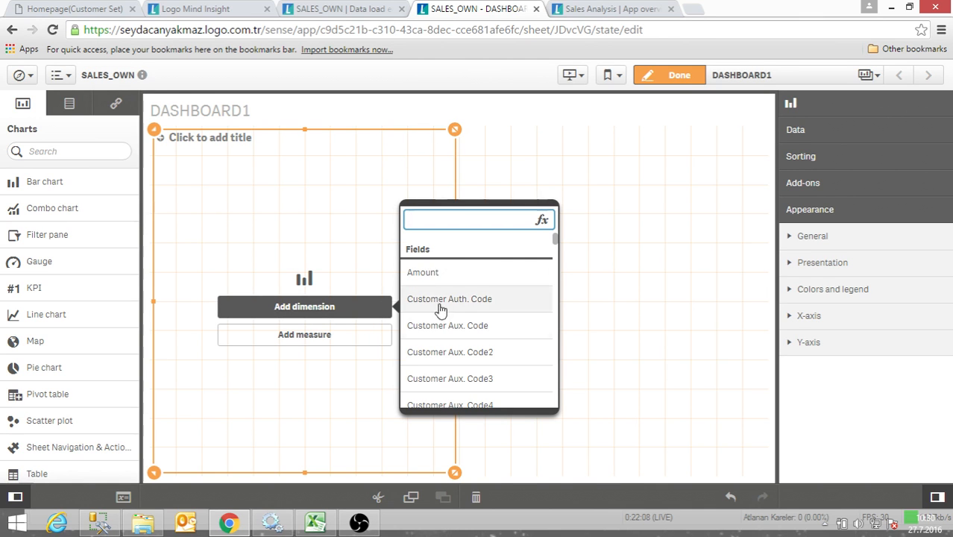
{"action": "scroll", "coordinate": [435, 356], "scroll_direction": "down", "scroll_amount": 2}
{"action": "scroll", "coordinate": [441, 384], "scroll_direction": "down", "scroll_amount": 4}
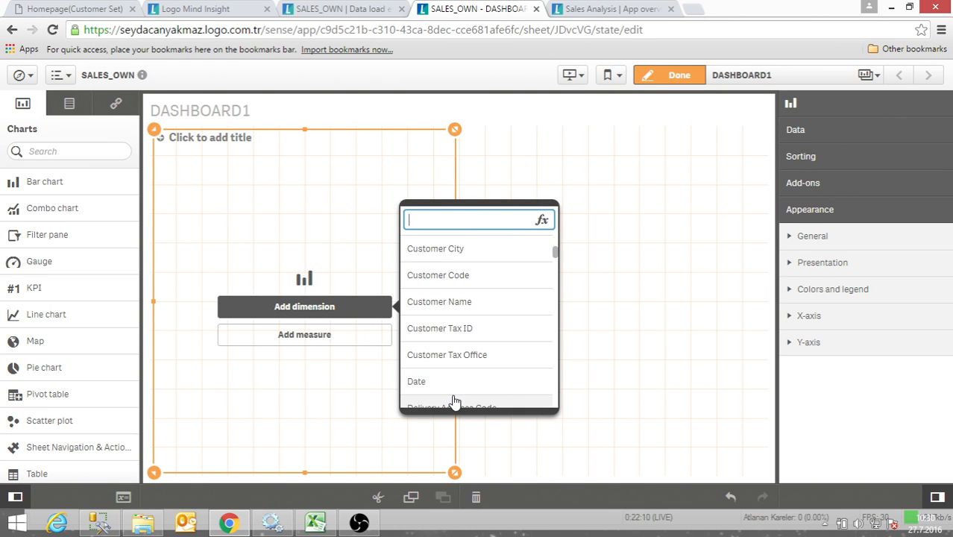
{"action": "scroll", "coordinate": [447, 373], "scroll_direction": "down", "scroll_amount": 6}
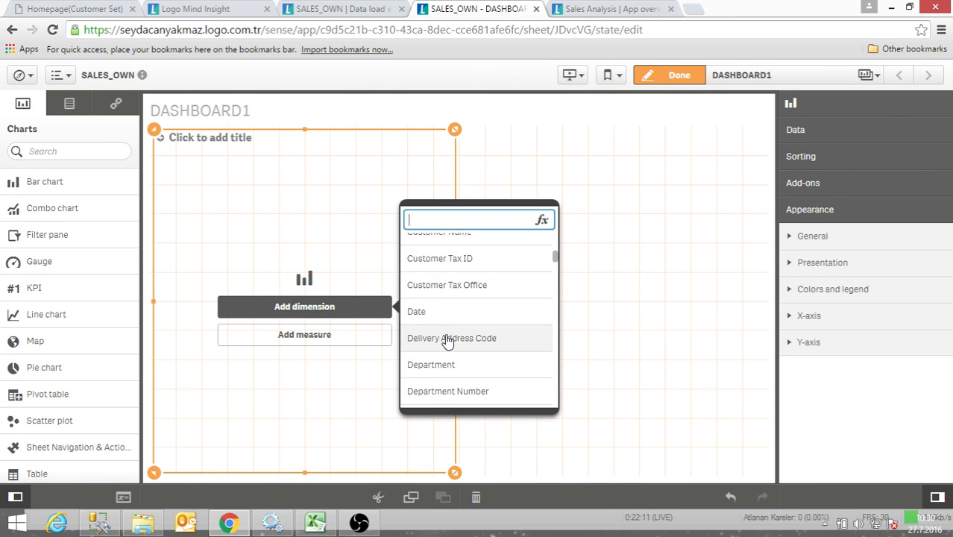
{"action": "left_click", "coordinate": [337, 342]}
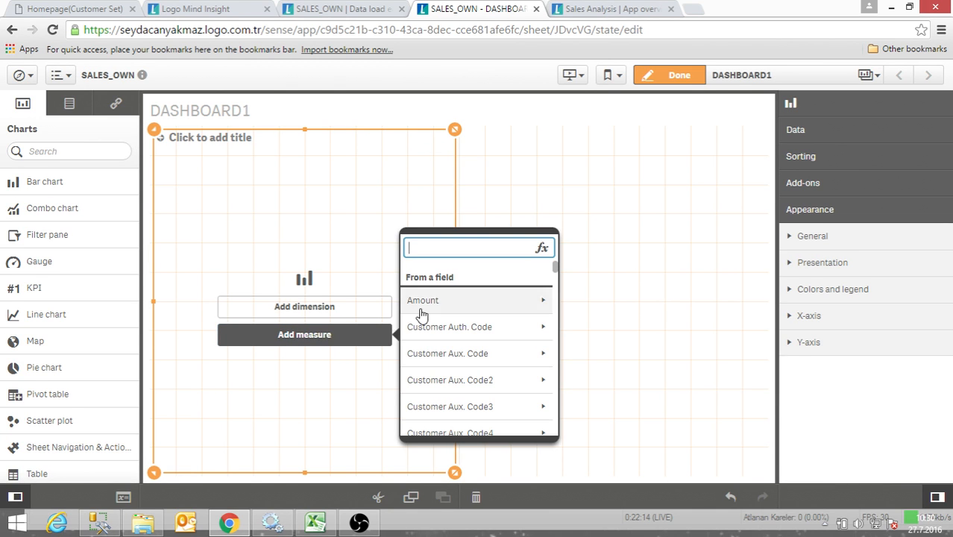
{"action": "scroll", "coordinate": [446, 340], "scroll_direction": "down", "scroll_amount": 10}
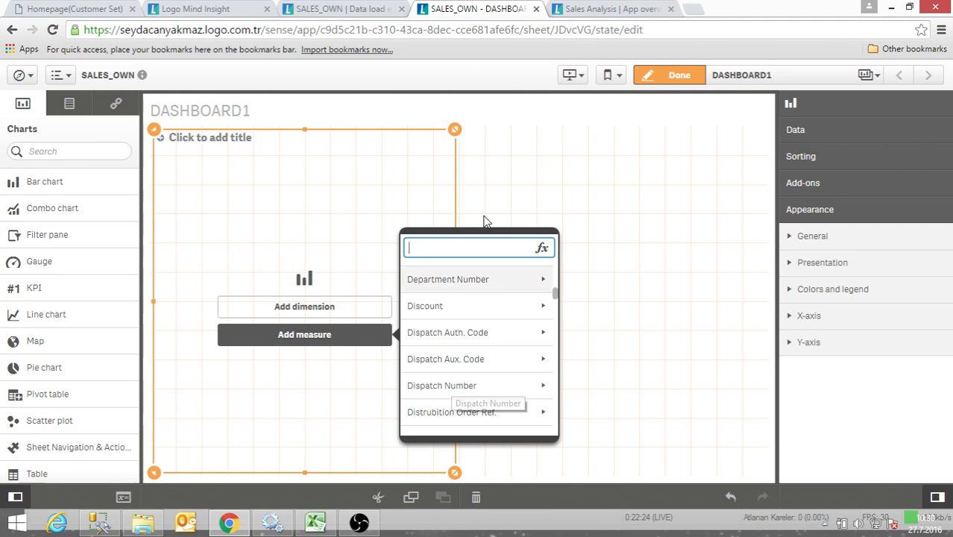
- Add the Year field as the bar chart's dimension
{"action": "left_click", "coordinate": [326, 302]}
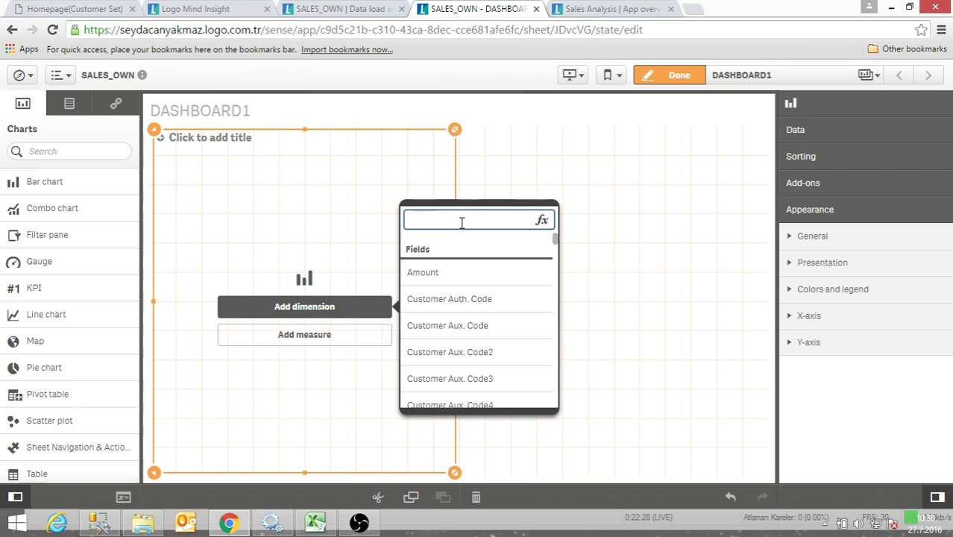
{"action": "type", "text": "year"}
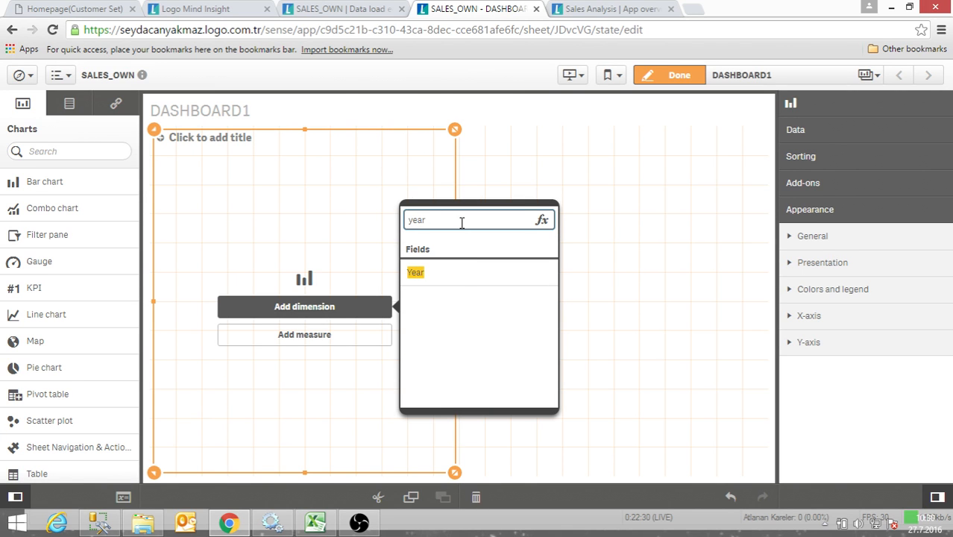
{"action": "left_click", "coordinate": [450, 275]}
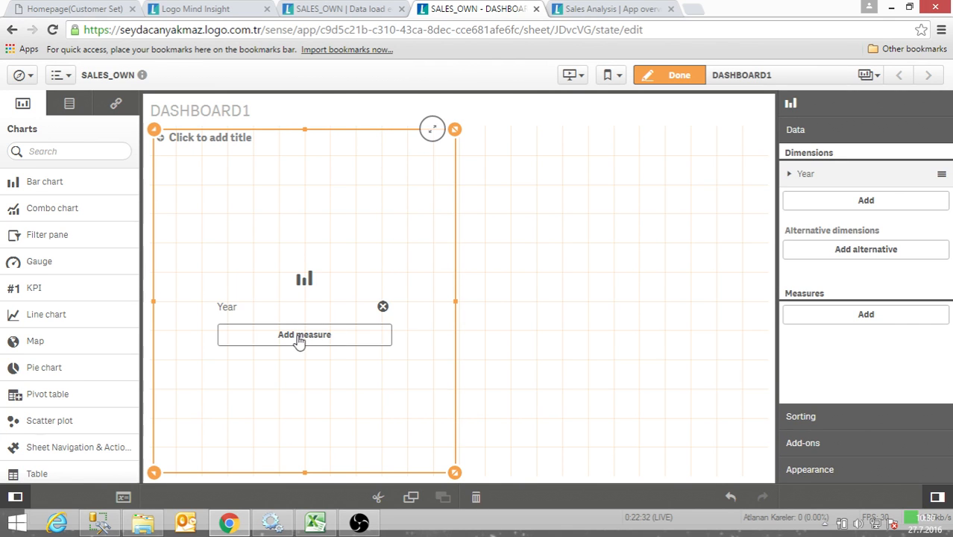
- Add Sum([Net Sales Amount]) as the bar chart's measure
{"action": "left_click", "coordinate": [300, 340]}
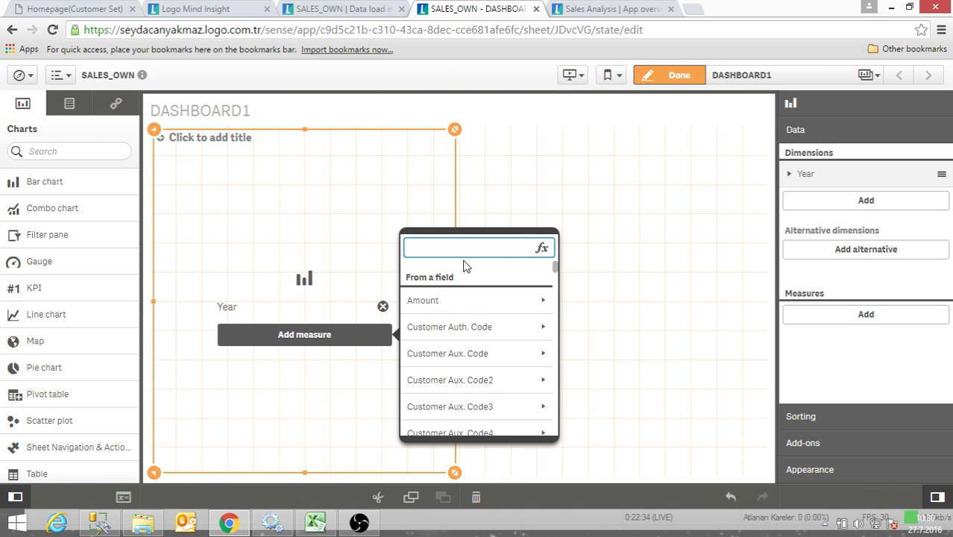
{"action": "type", "text": "net sa"}
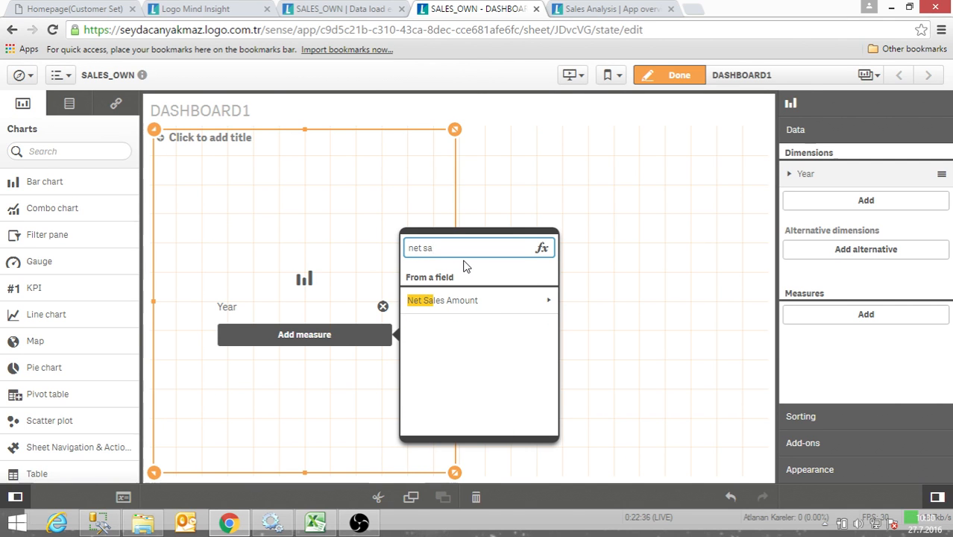
{"action": "left_click", "coordinate": [454, 301]}
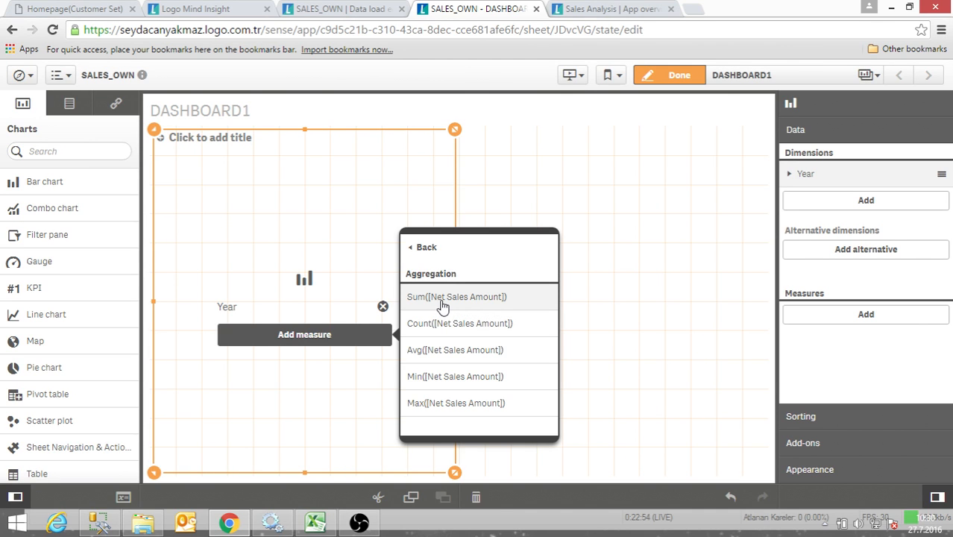
{"action": "left_click", "coordinate": [442, 302]}
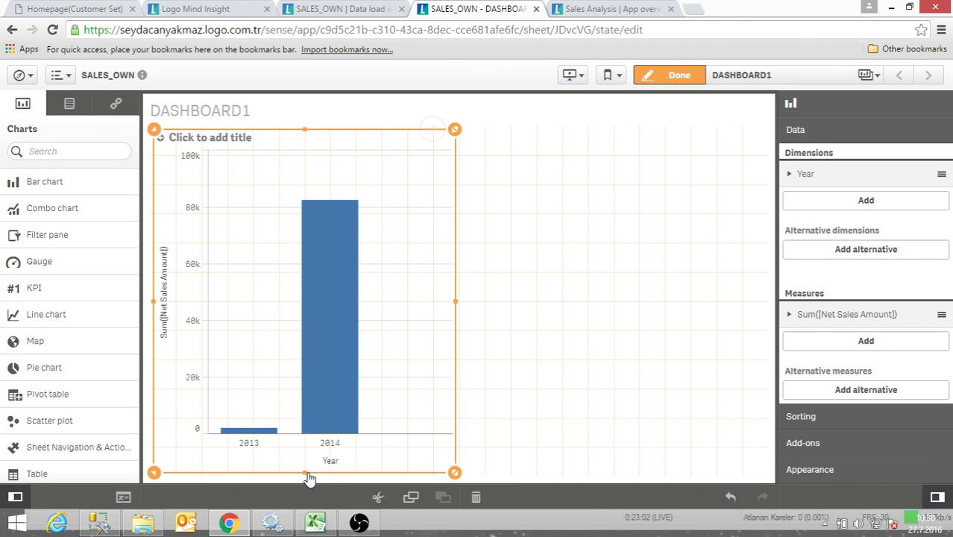
- Resize the bar chart to about the upper half of the sheet and nearly its full width
{"action": "left_click_drag", "start_coordinate": [306, 472], "coordinate": [309, 328]}
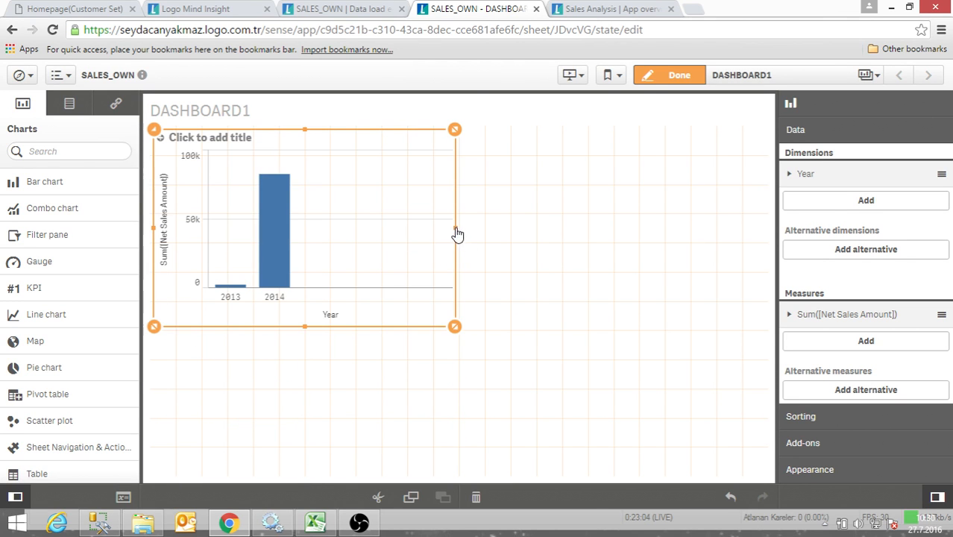
{"action": "left_click_drag", "start_coordinate": [455, 231], "coordinate": [533, 232]}
{"action": "left_click_drag", "start_coordinate": [608, 234], "coordinate": [735, 234]}
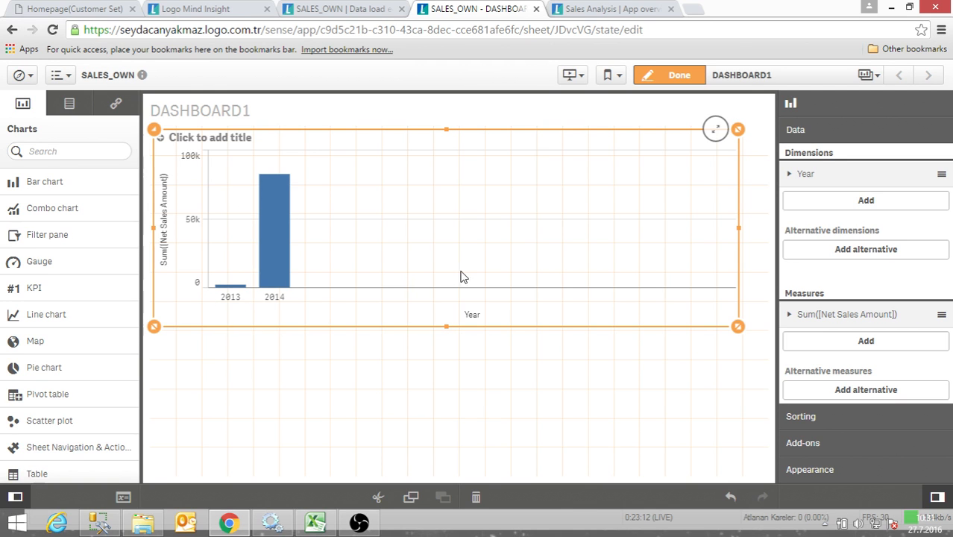
- Check the Year dimension's settings and try to find a quarter field for a second bar chart dimension
{"action": "left_click", "coordinate": [793, 177]}
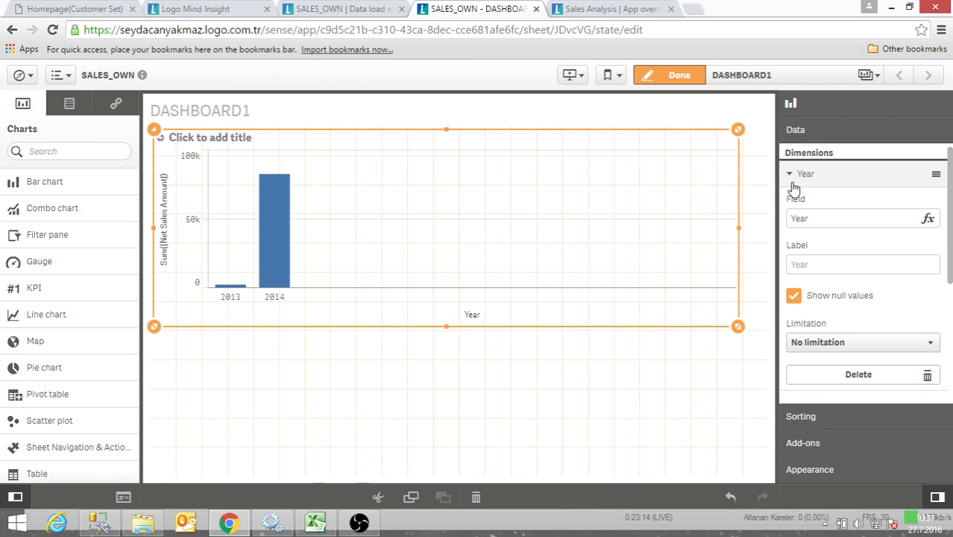
{"action": "left_click", "coordinate": [792, 179]}
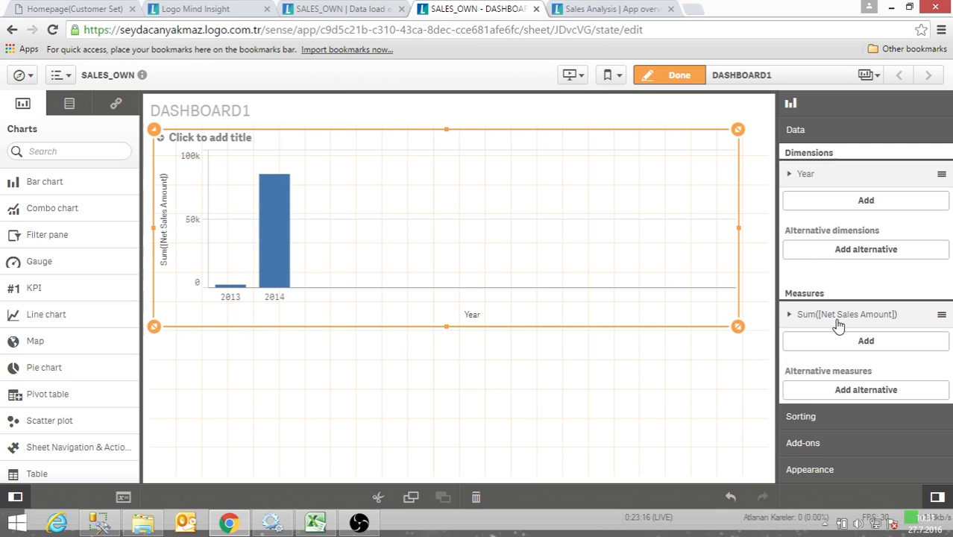
{"action": "left_click", "coordinate": [853, 206]}
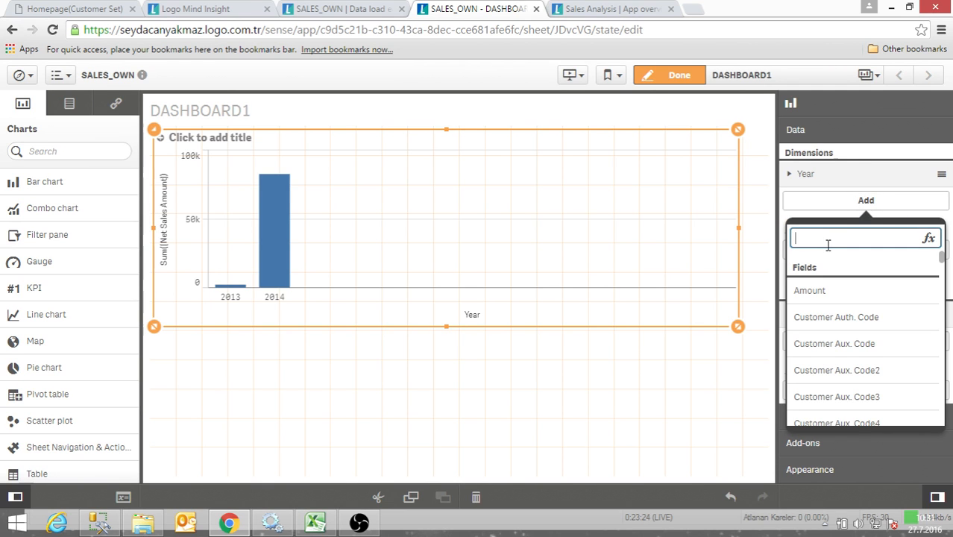
{"action": "type", "text": "quarte"}
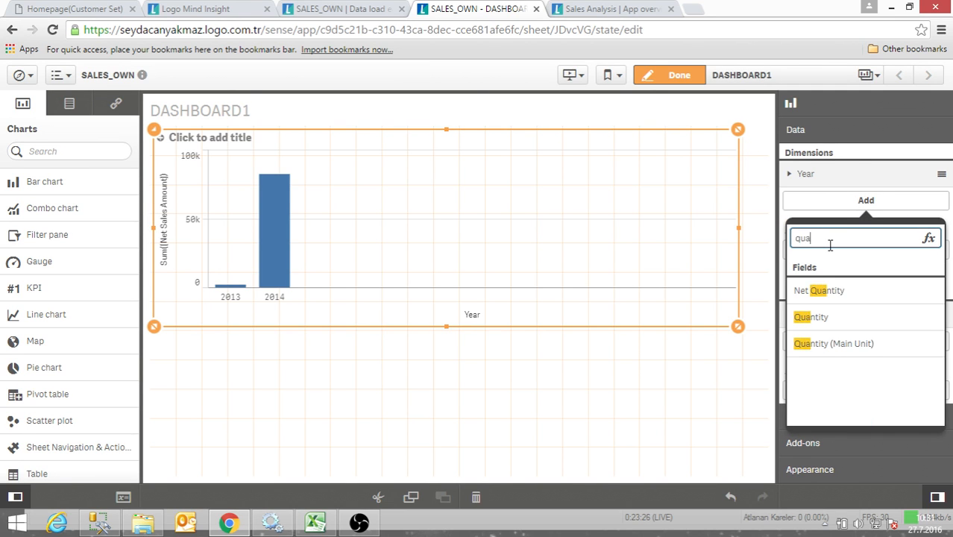
{"action": "key", "text": "BackSpace"}
{"action": "key", "text": "BackSpace"}
{"action": "key", "text": "BackSpace"}
{"action": "key", "text": "BackSpace"}
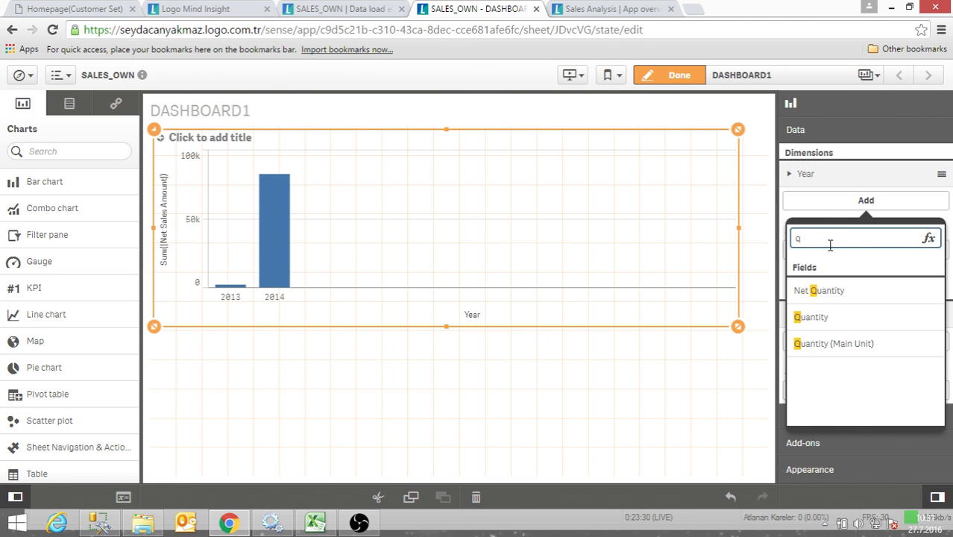
{"action": "key", "text": "BackSpace"}
{"action": "left_click", "coordinate": [706, 234]}
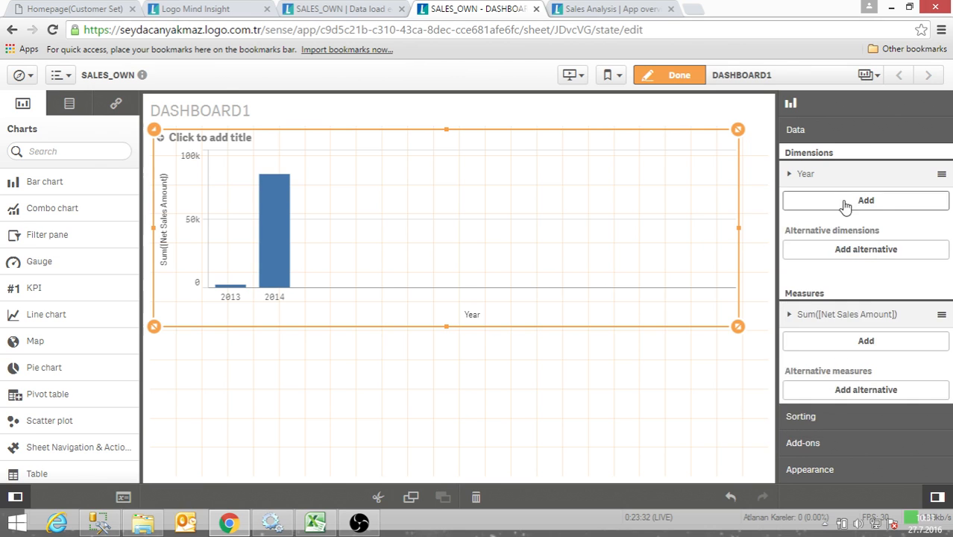
- Search the bar chart's dimension choices, the master items and the app's field list for a quarter field
{"action": "left_click", "coordinate": [846, 203]}
{"action": "type", "text": "qua"}
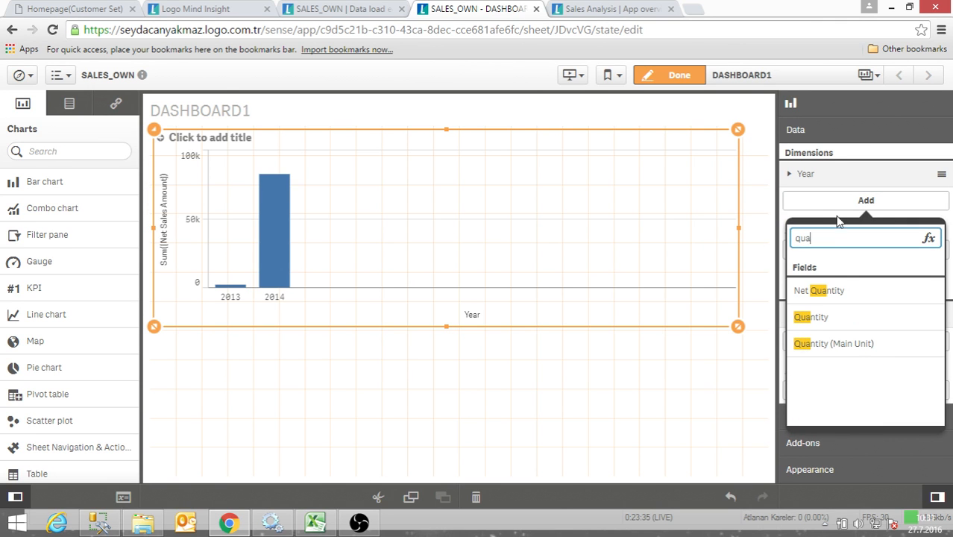
{"action": "left_click", "coordinate": [739, 197]}
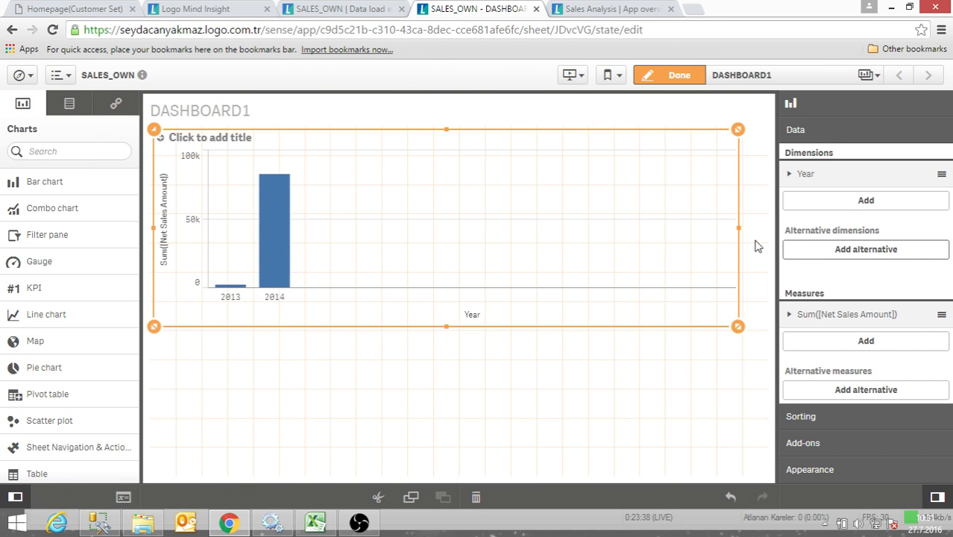
{"action": "left_click", "coordinate": [69, 103]}
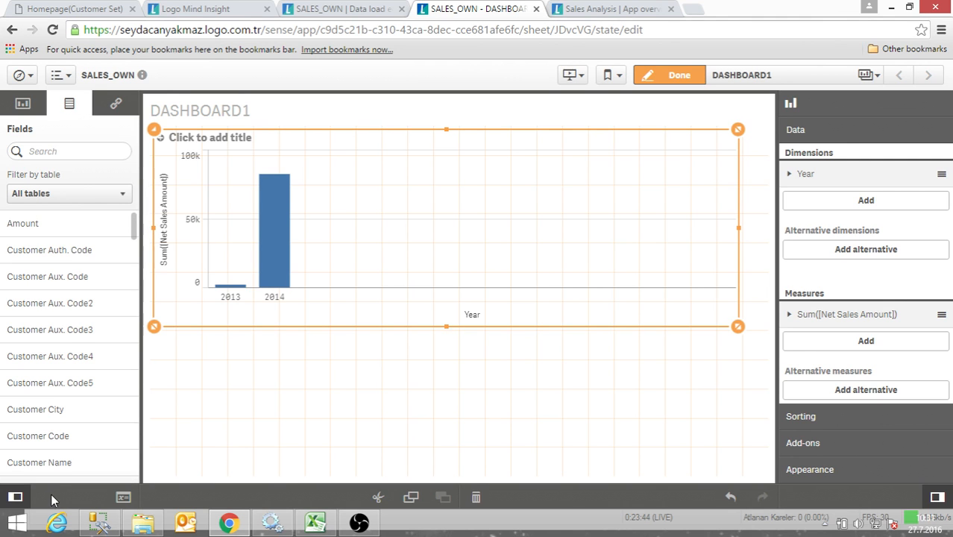
{"action": "left_click", "coordinate": [115, 104]}
{"action": "left_click", "coordinate": [55, 187]}
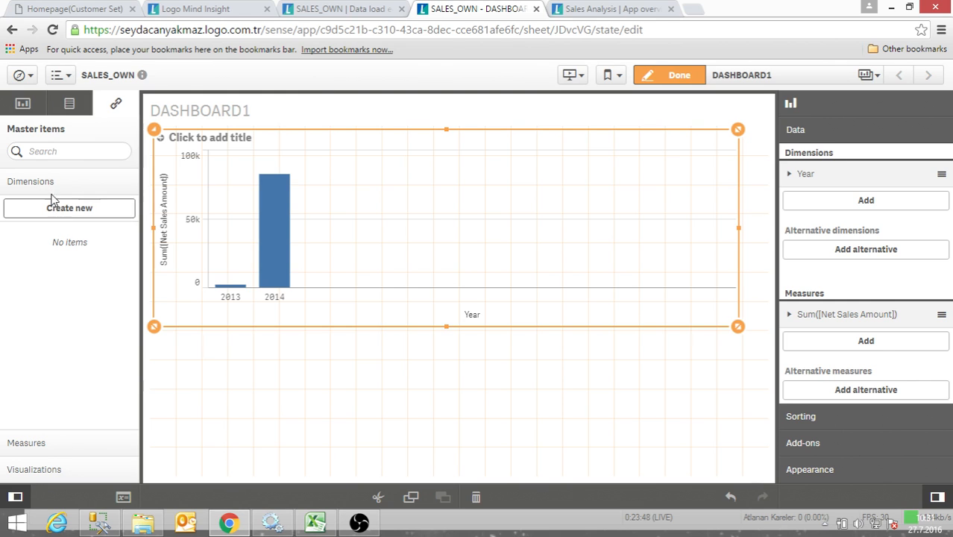
{"action": "left_click", "coordinate": [69, 104]}
{"action": "scroll", "coordinate": [84, 289], "scroll_direction": "down", "scroll_amount": 5}
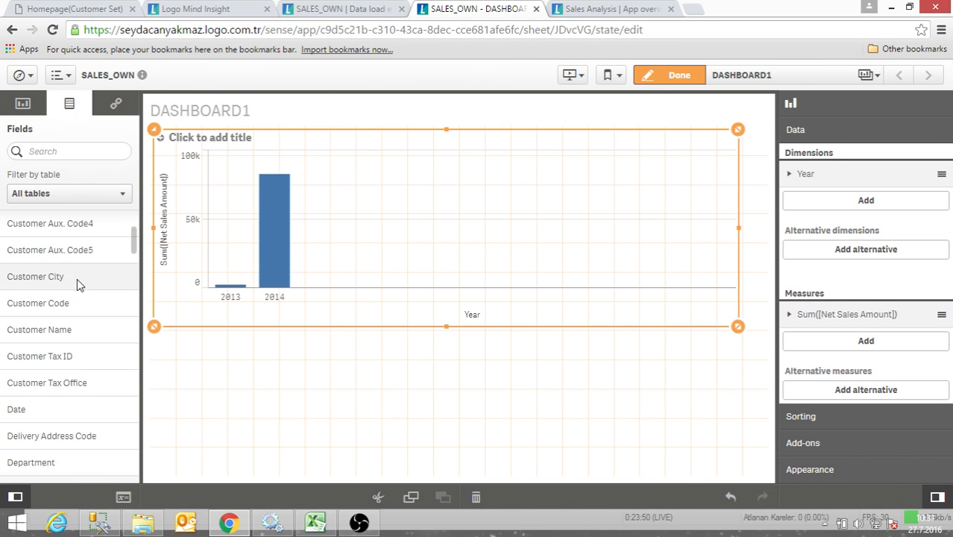
{"action": "left_click", "coordinate": [64, 150]}
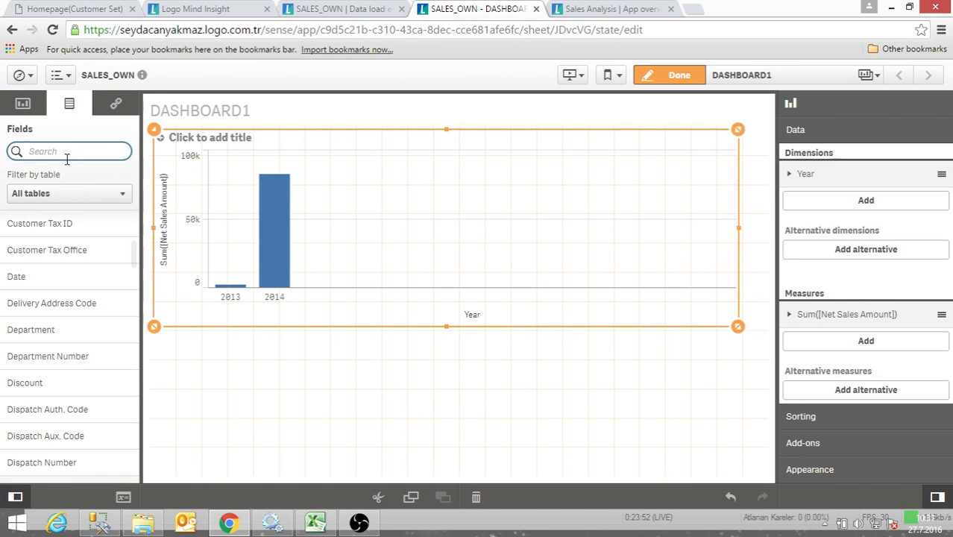
{"action": "type", "text": "quart"}
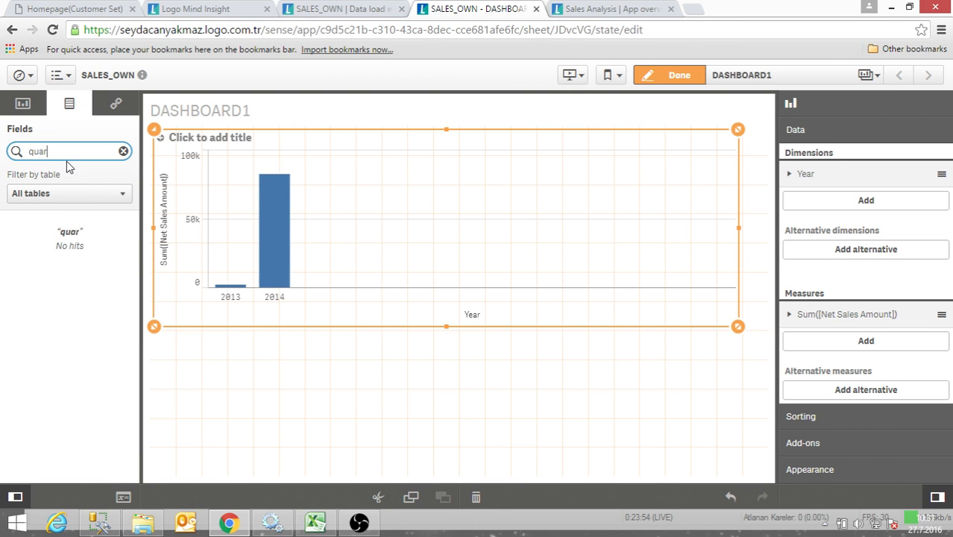
{"action": "key", "text": "BackSpace"}
- Search the field list for date fields and clear the search
{"action": "key", "text": "BackSpace"}
{"action": "key", "text": "BackSpace"}
{"action": "key", "text": "BackSpace"}
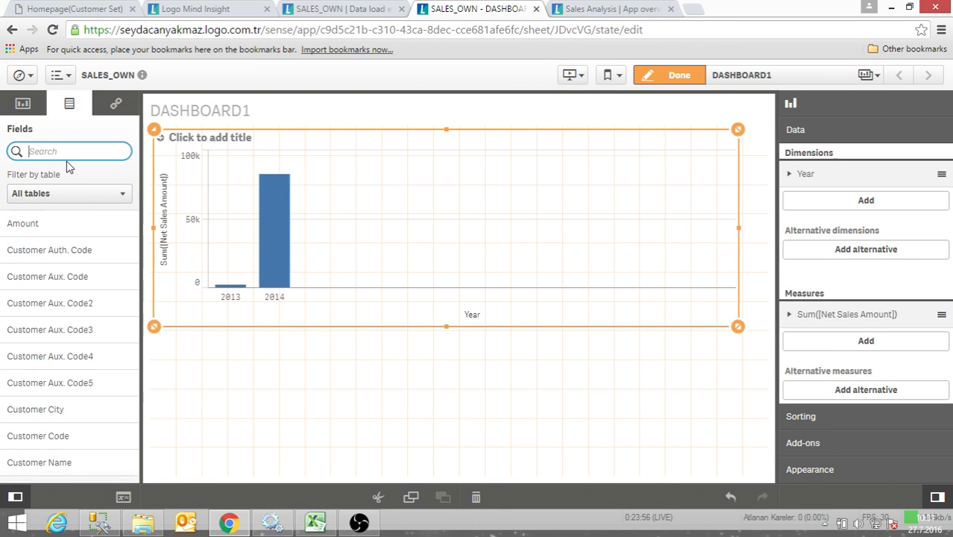
{"action": "type", "text": "çey"}
{"action": "key", "text": "BackSpace"}
{"action": "key", "text": "BackSpace"}
{"action": "key", "text": "BackSpace"}
{"action": "type", "text": "dat"}
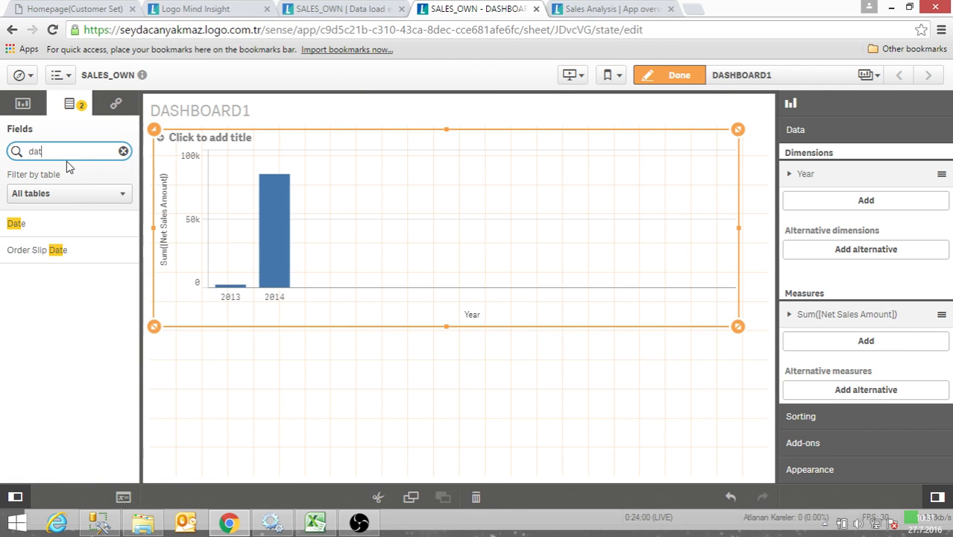
{"action": "key", "text": "BackSpace"}
{"action": "key", "text": "BackSpace"}
{"action": "key", "text": "BackSpace"}
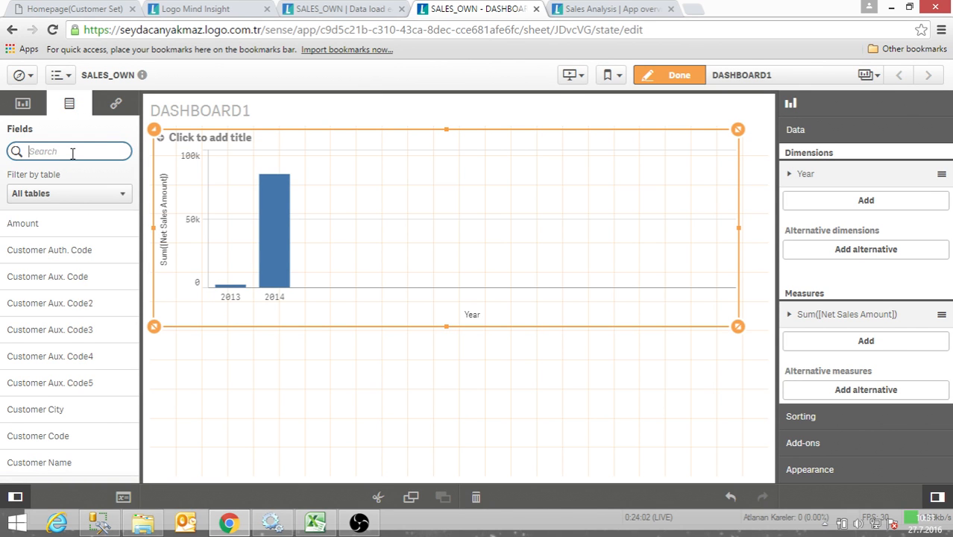
- Find the Customer Name field, add it as the bar chart's second dimension, and finish editing to view the sheet
{"action": "type", "text": "customer"}
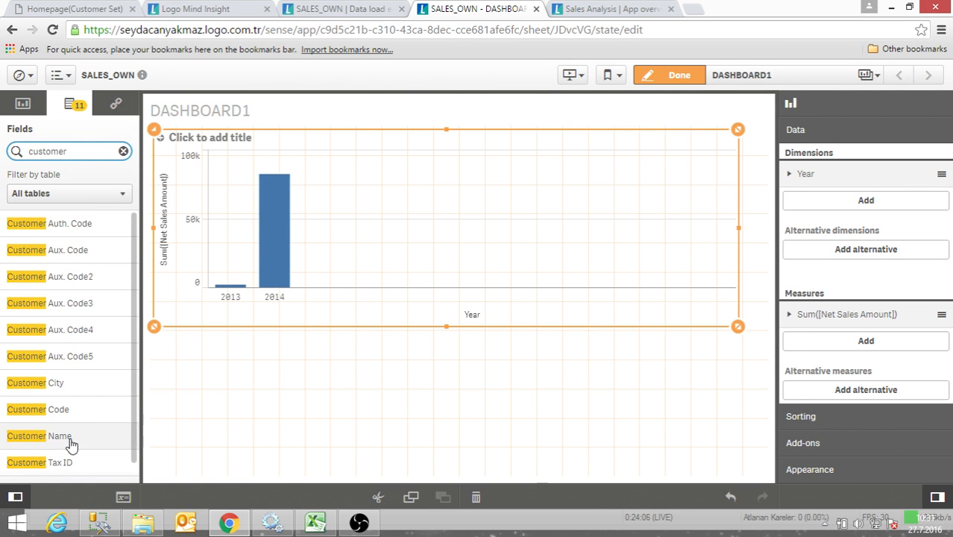
{"action": "left_click_drag", "start_coordinate": [71, 439], "coordinate": [440, 217]}
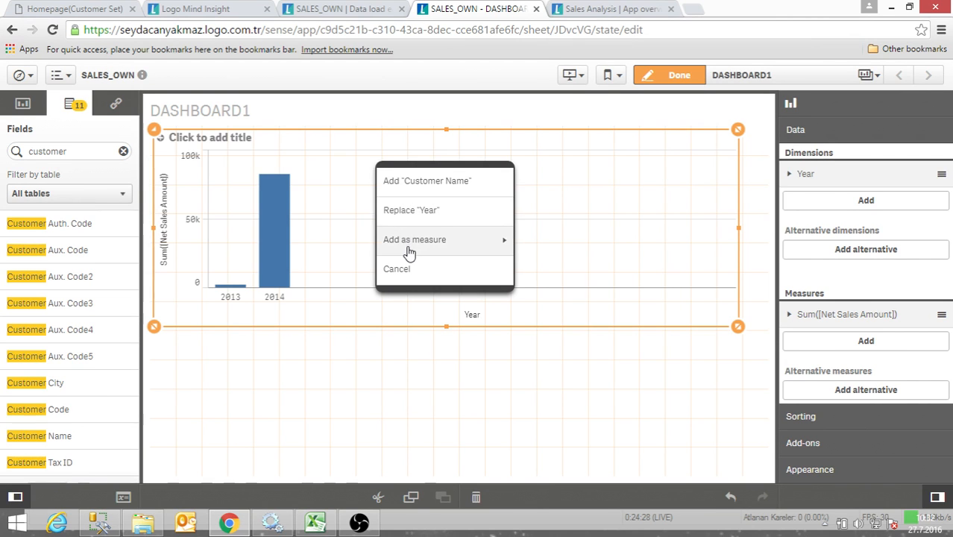
{"action": "left_click", "coordinate": [427, 186]}
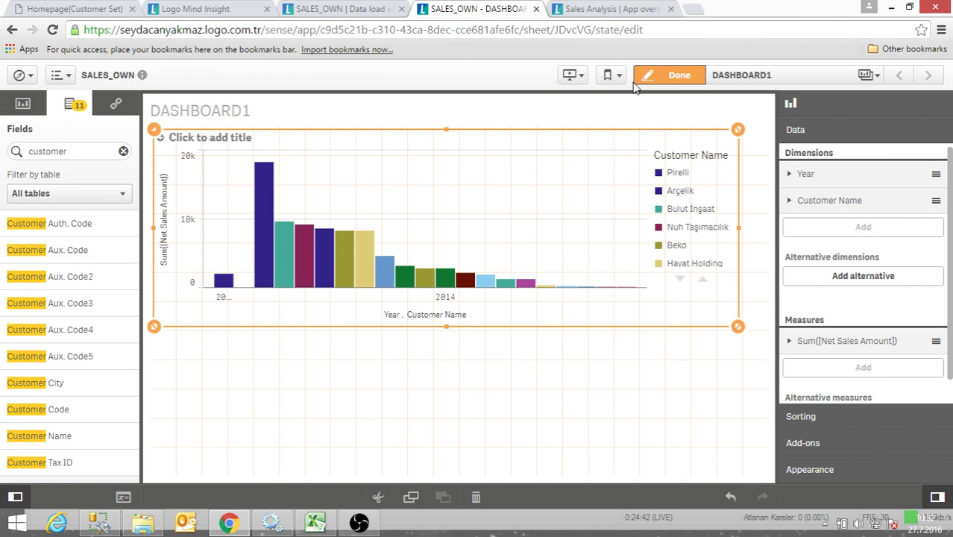
{"action": "left_click", "coordinate": [663, 77]}
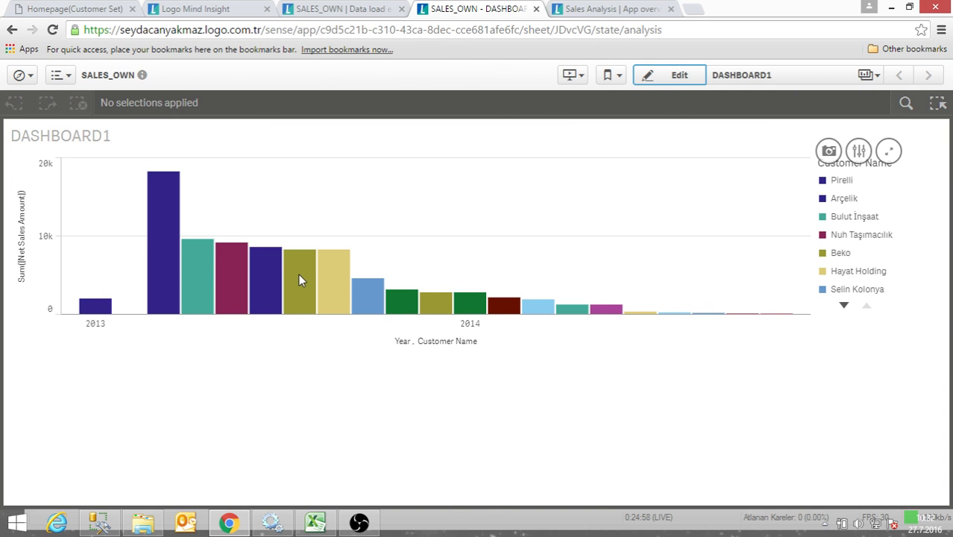
- Return the sheet to edit mode and delete the Customer Name dimension from the bar chart
{"action": "left_click", "coordinate": [680, 75]}
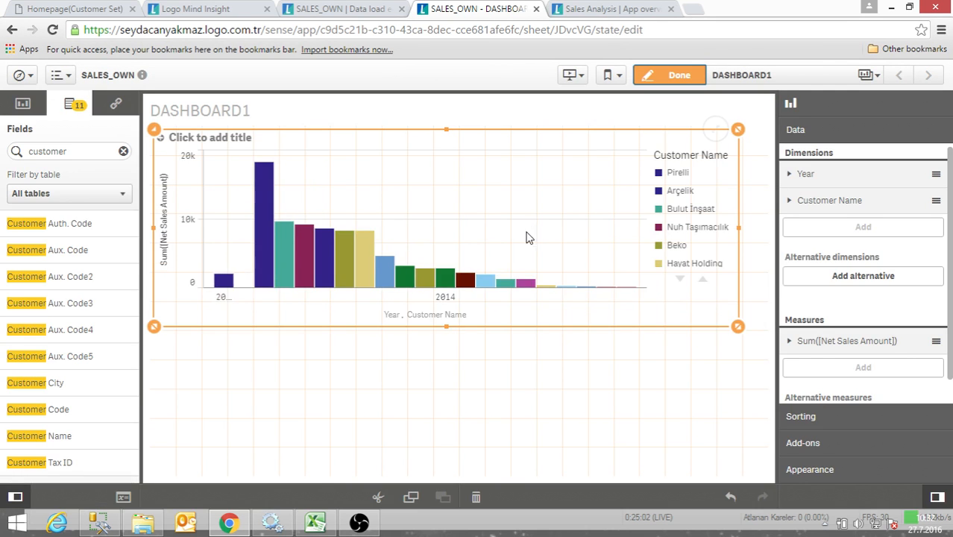
{"action": "right_click", "coordinate": [819, 205]}
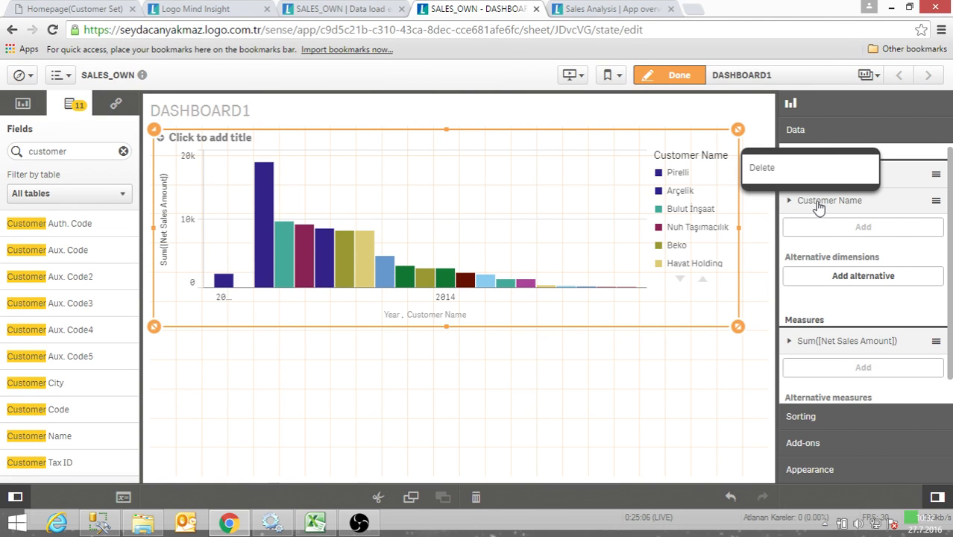
{"action": "left_click", "coordinate": [763, 167]}
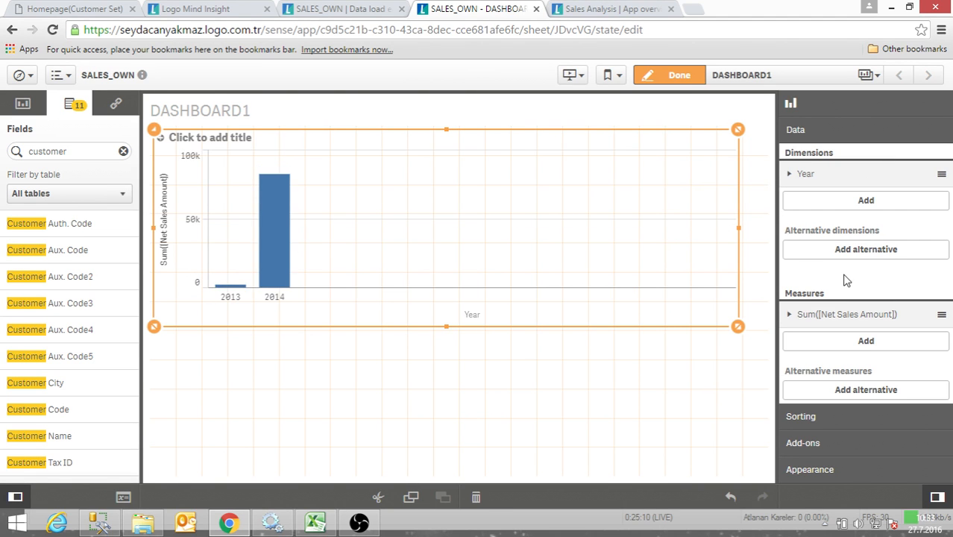
- Place Sum([Net Sales Amount]) ahead of Year in the bar chart's sorting order
{"action": "left_click", "coordinate": [790, 176]}
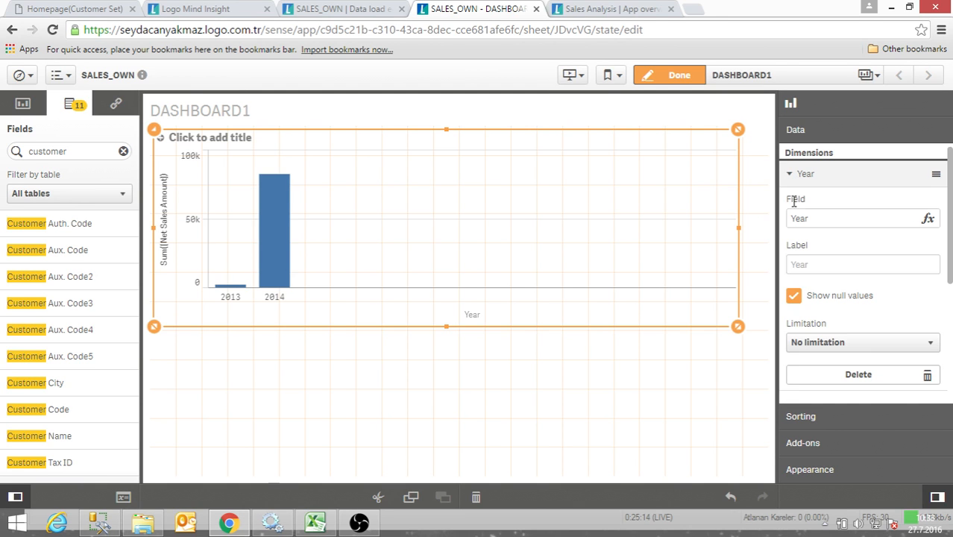
{"action": "left_click", "coordinate": [798, 418]}
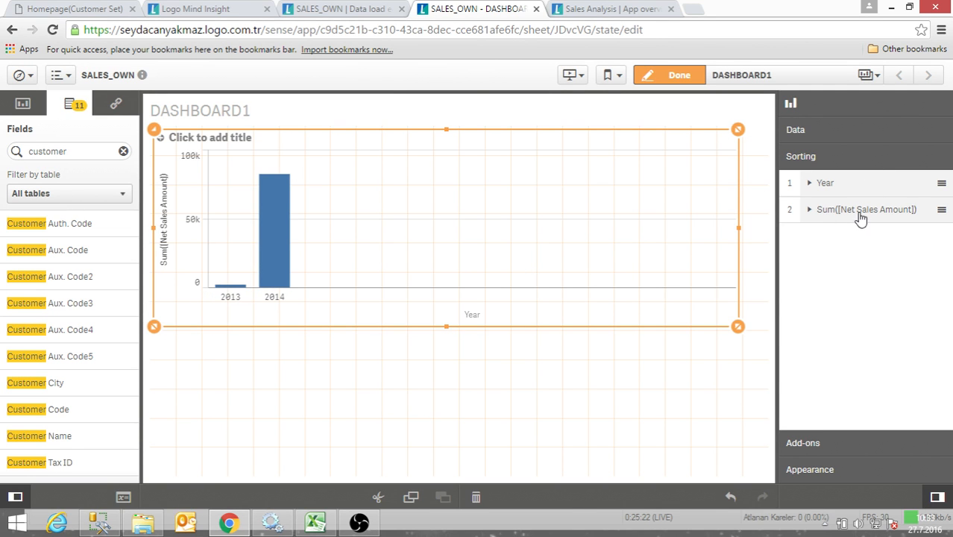
{"action": "left_click_drag", "start_coordinate": [860, 216], "coordinate": [847, 186]}
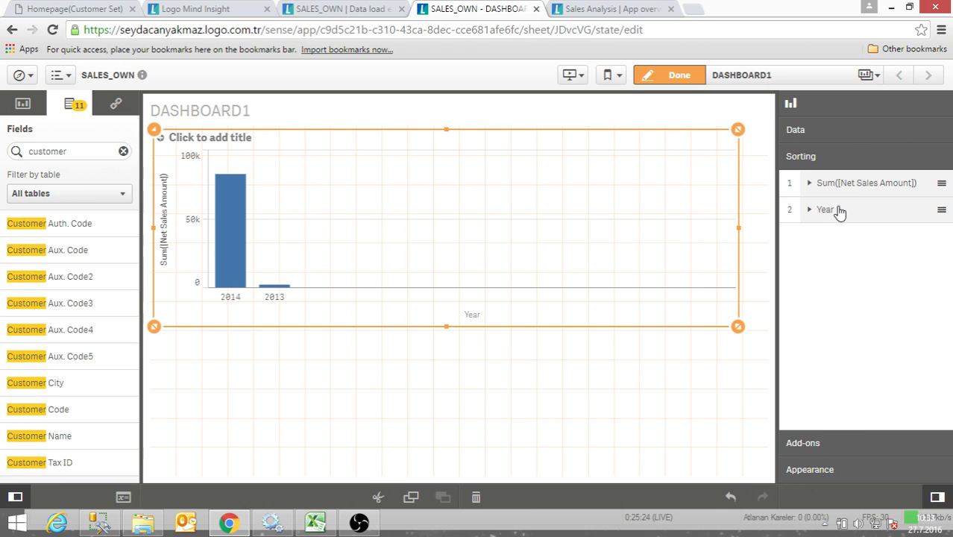
- Set the bar chart's title to "Sales By Years"
{"action": "left_click", "coordinate": [806, 469]}
{"action": "left_click", "coordinate": [799, 238]}
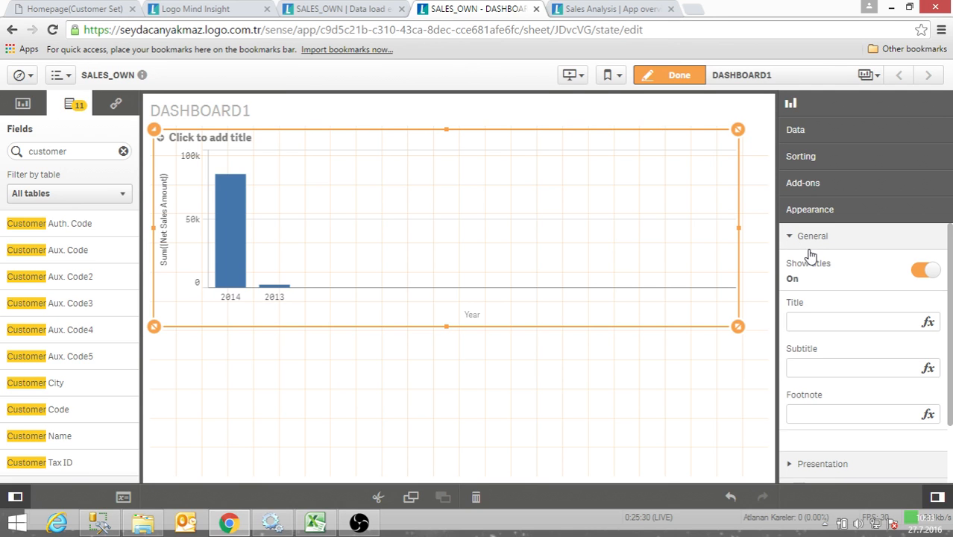
{"action": "left_click", "coordinate": [809, 319]}
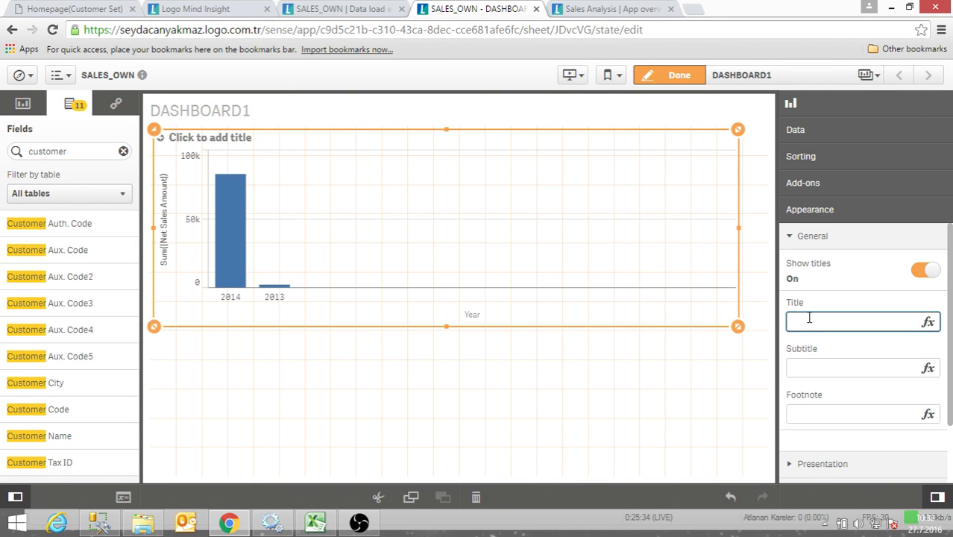
{"action": "type", "text": "Sales By Yera"}
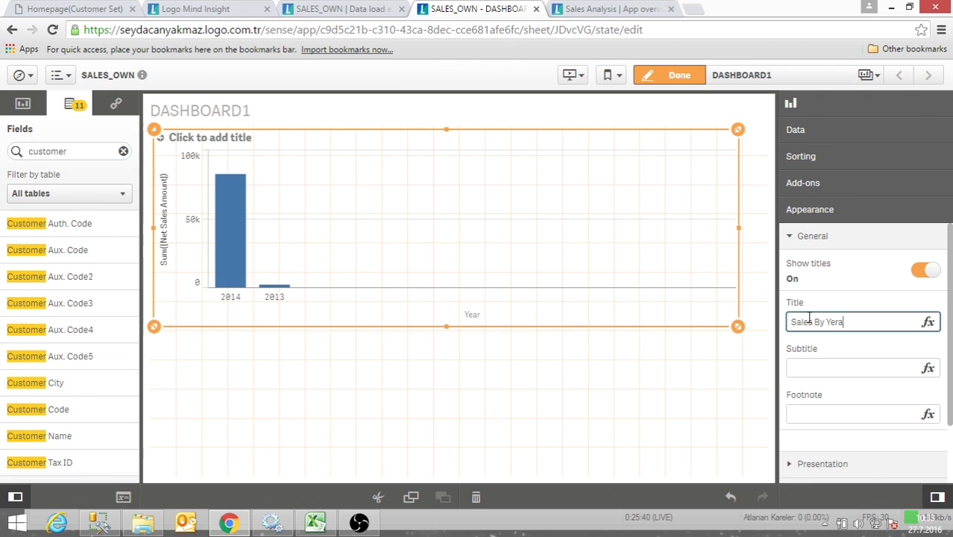
{"action": "key", "text": "Return"}
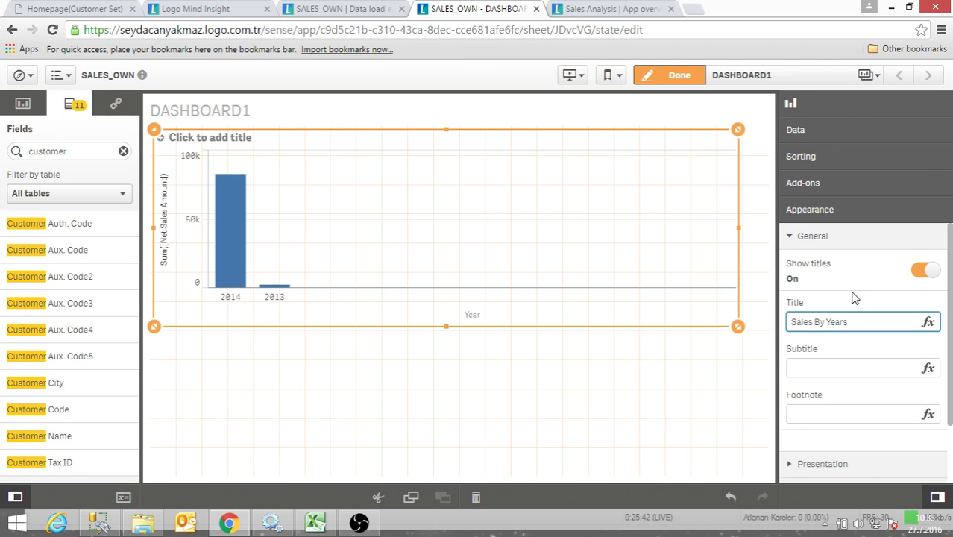
{"action": "left_click", "coordinate": [832, 370]}
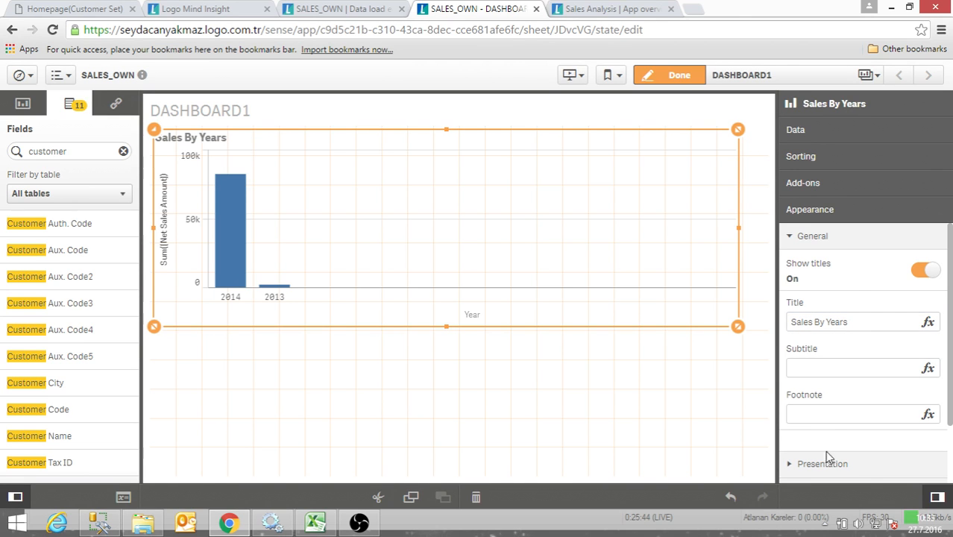
- Set the bar chart's presentation to horizontal bars and turn on its value labels
{"action": "left_click", "coordinate": [800, 466]}
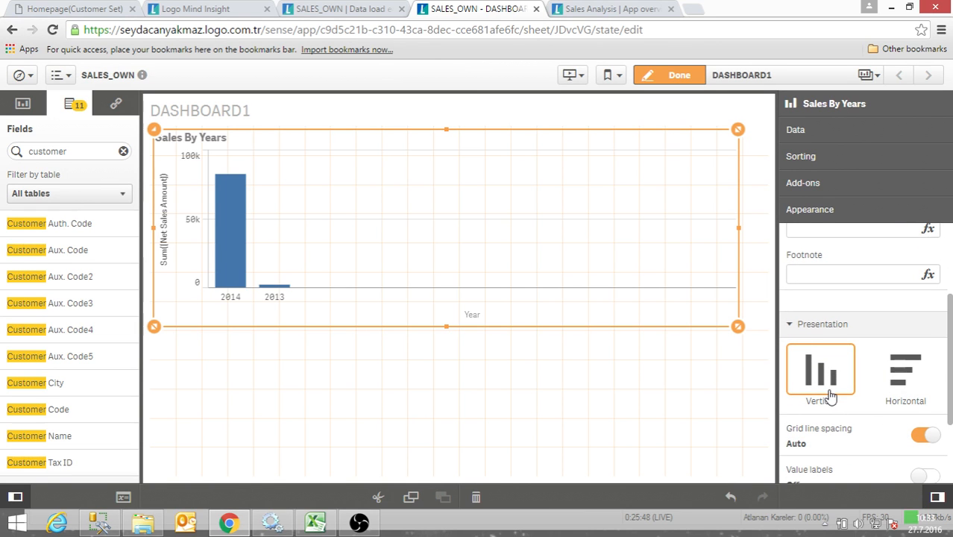
{"action": "left_click", "coordinate": [891, 377]}
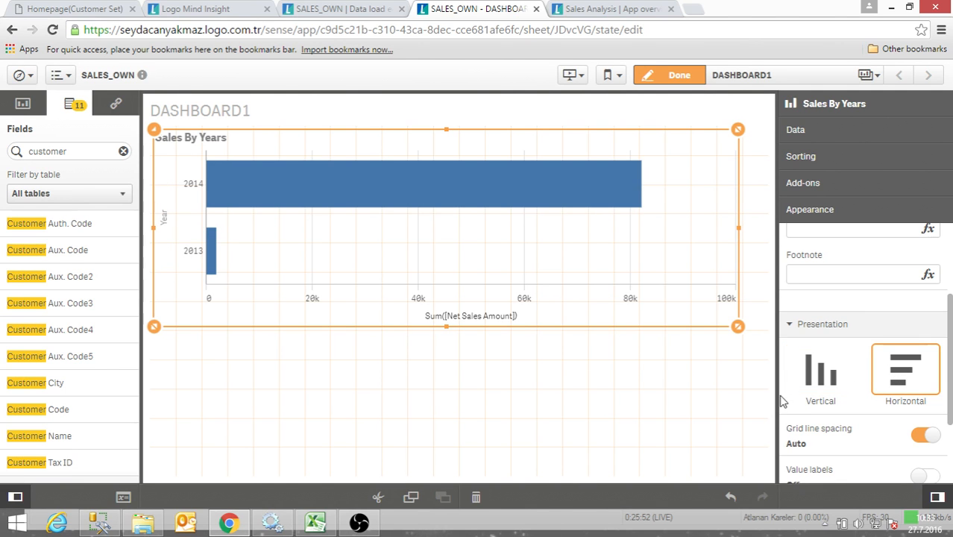
{"action": "scroll", "coordinate": [873, 448], "scroll_direction": "down", "scroll_amount": 1}
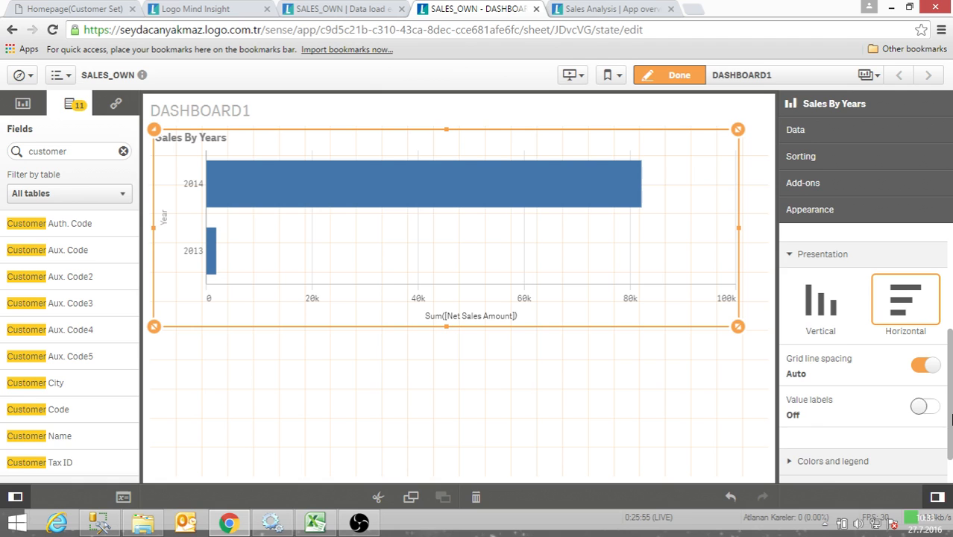
{"action": "left_click", "coordinate": [924, 407]}
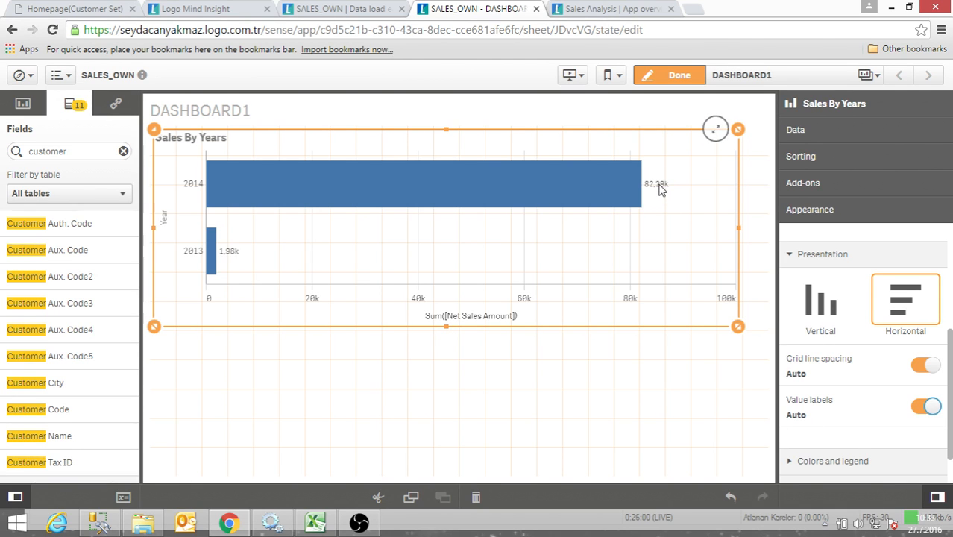
- Switch the bar chart's colors from automatic to custom and color the bars by dimension
{"action": "scroll", "coordinate": [813, 382], "scroll_direction": "down", "scroll_amount": 1}
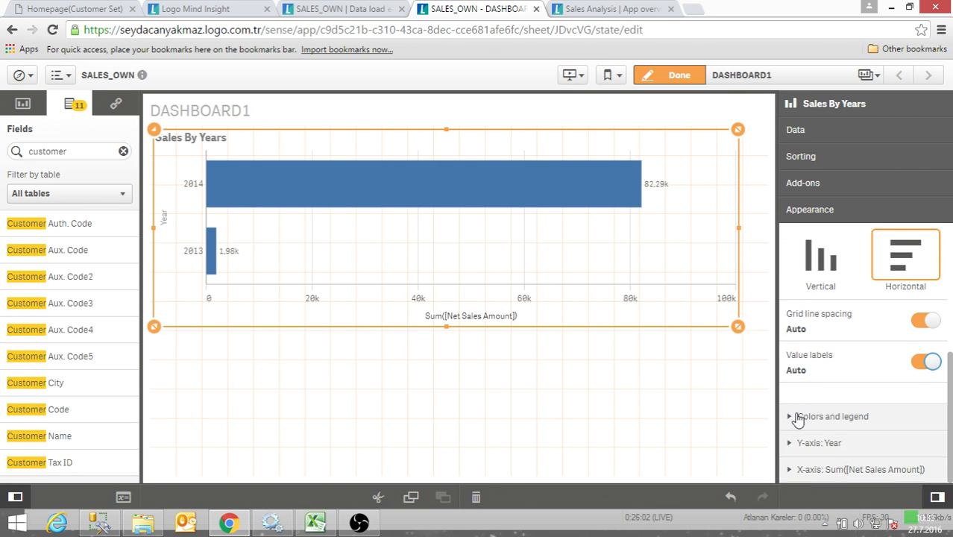
{"action": "left_click", "coordinate": [867, 416]}
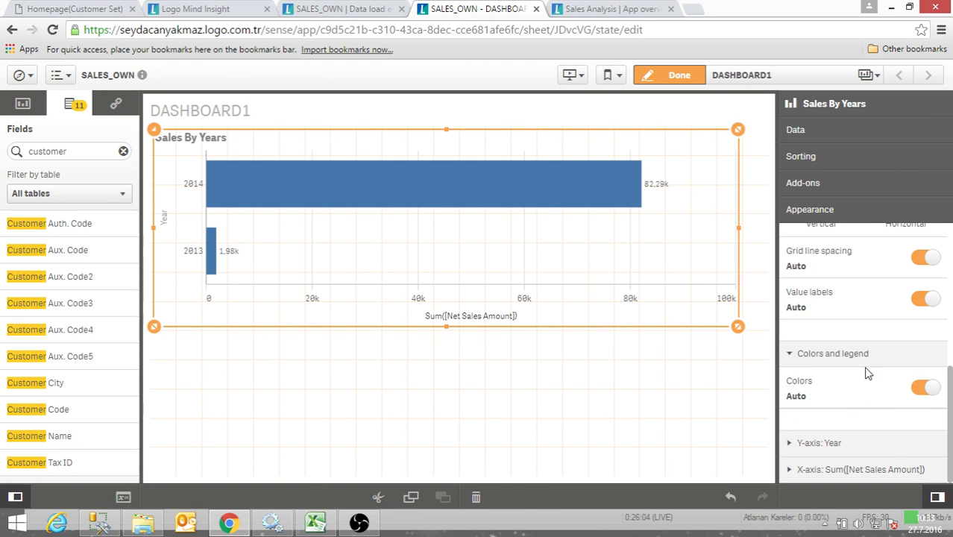
{"action": "left_click", "coordinate": [924, 388]}
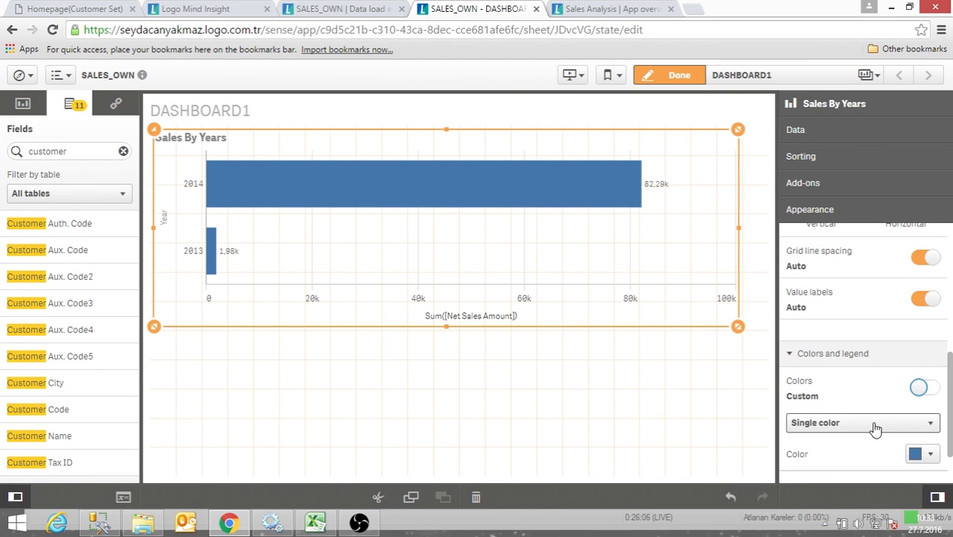
{"action": "left_click", "coordinate": [856, 361]}
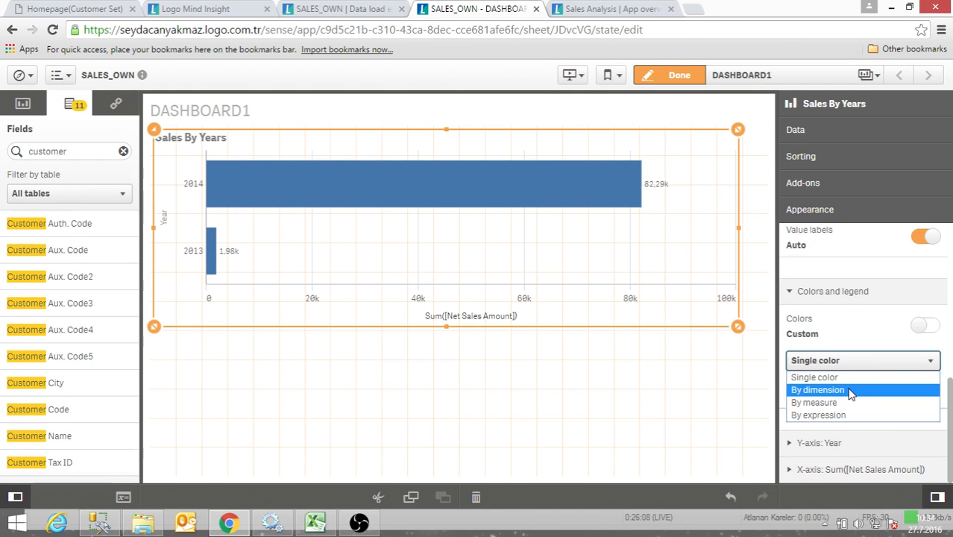
{"action": "left_click", "coordinate": [851, 391]}
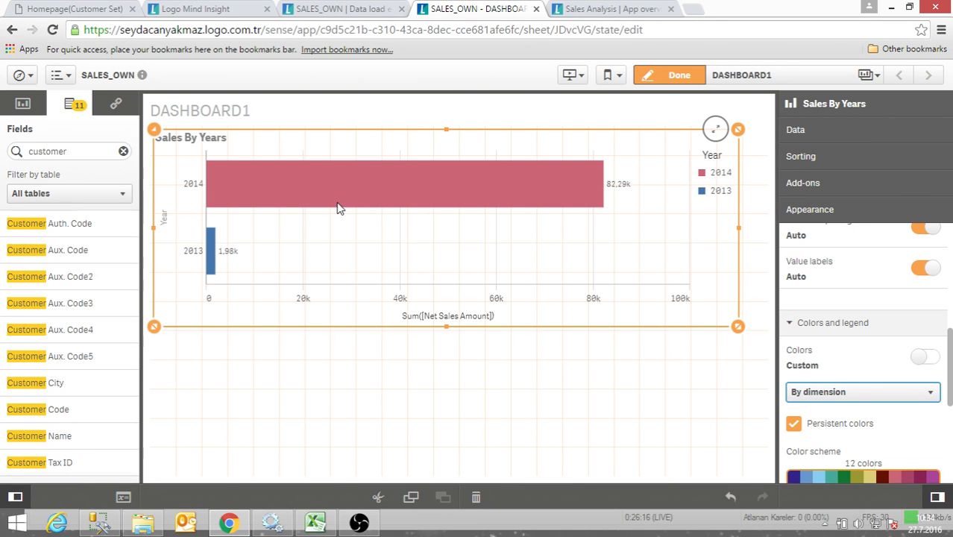
- Change the bar chart's custom coloring to By measure
{"action": "left_click", "coordinate": [901, 393]}
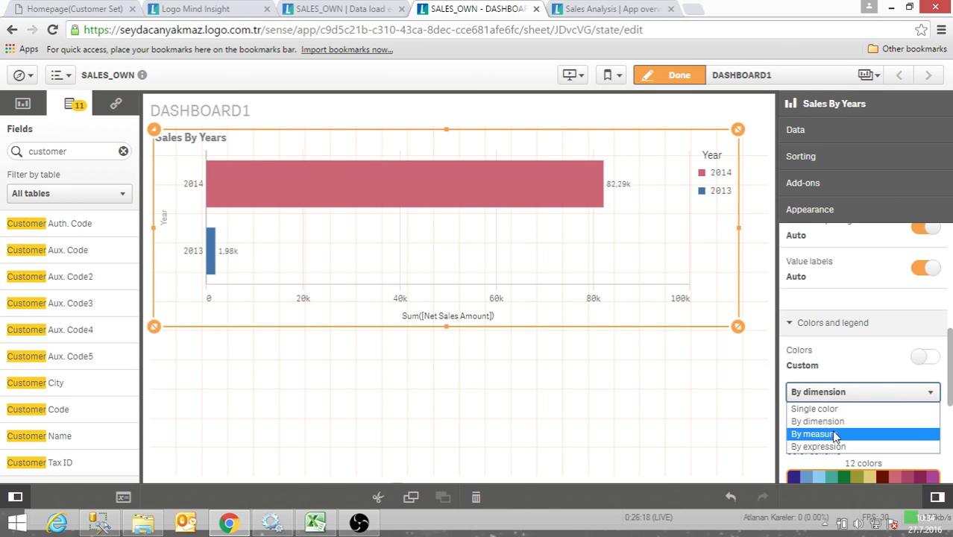
{"action": "left_click", "coordinate": [833, 435]}
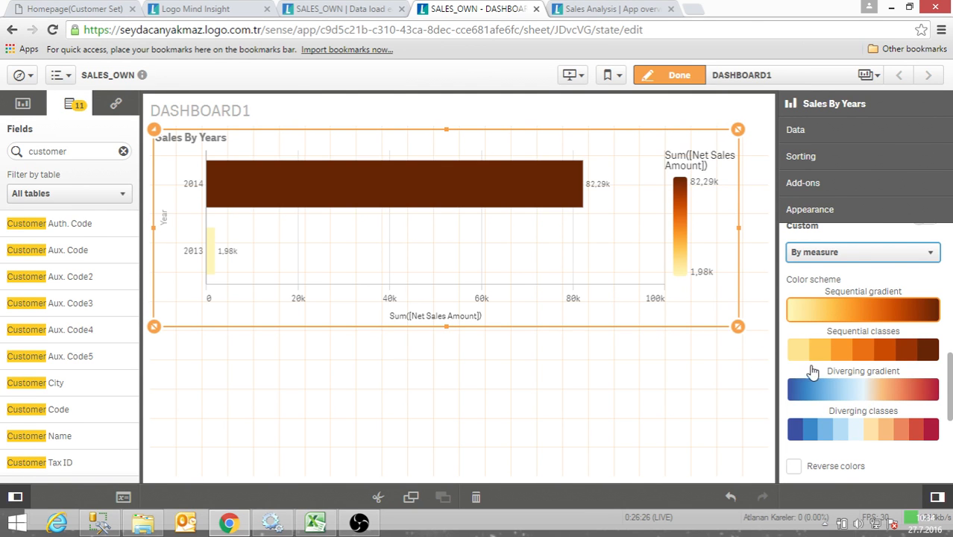
{"action": "scroll", "coordinate": [813, 350], "scroll_direction": "up", "scroll_amount": 4}
{"action": "left_click", "coordinate": [792, 324]}
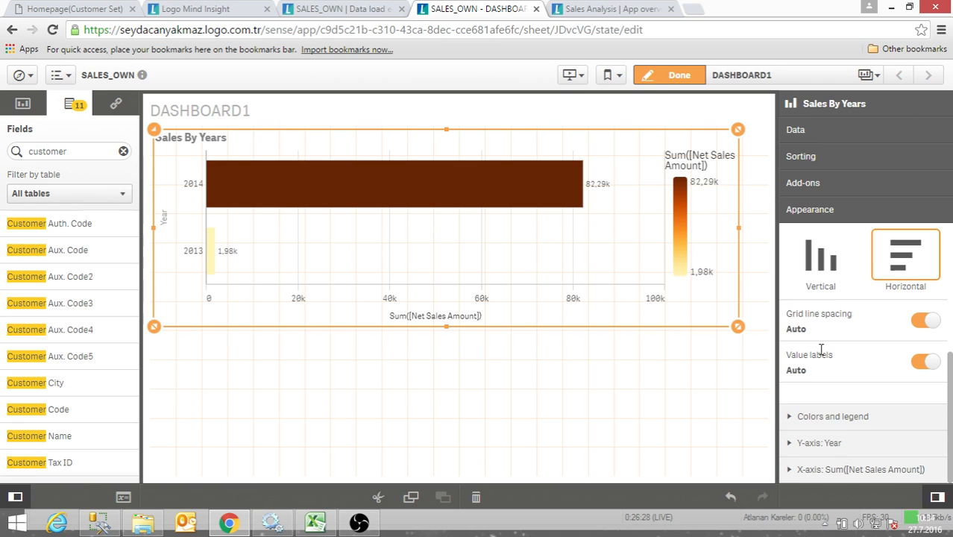
- Set the bar chart's custom coloring back to By dimension and look through its color scheme and legend options
{"action": "left_click", "coordinate": [793, 417]}
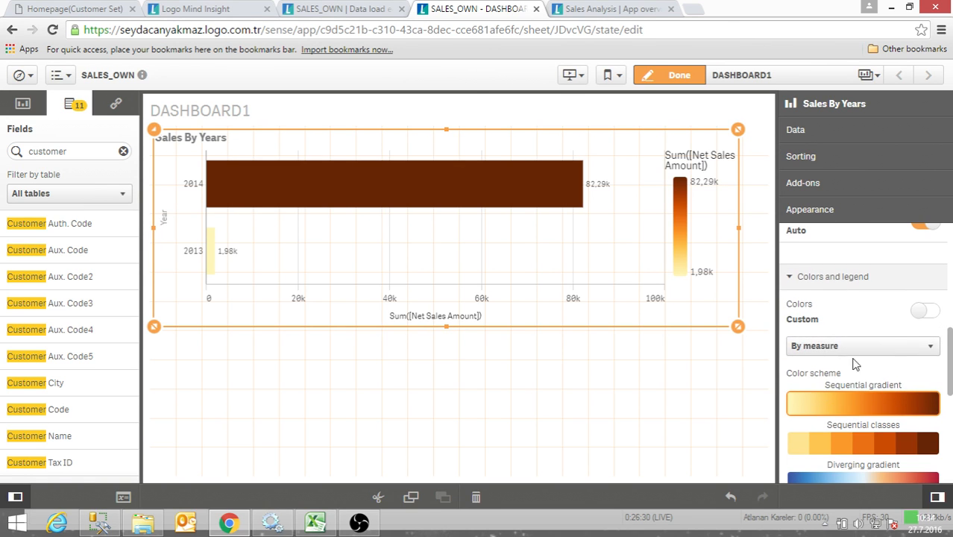
{"action": "left_click", "coordinate": [856, 346]}
{"action": "left_click", "coordinate": [828, 375]}
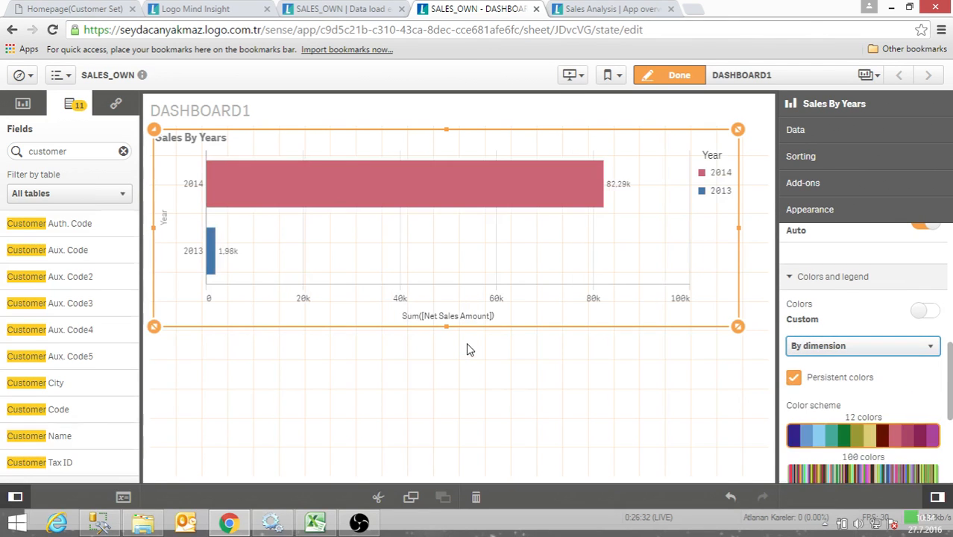
{"action": "scroll", "coordinate": [834, 426], "scroll_direction": "down", "scroll_amount": 3}
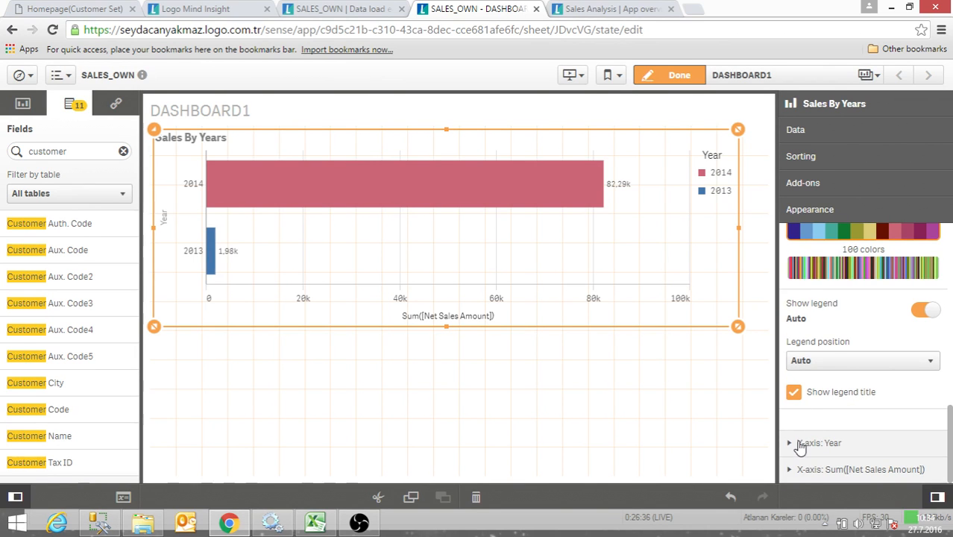
{"action": "scroll", "coordinate": [800, 445], "scroll_direction": "up", "scroll_amount": 3}
- Add Sum([Net Quantity]) as a second measure of the bar chart
{"action": "left_click", "coordinate": [828, 131]}
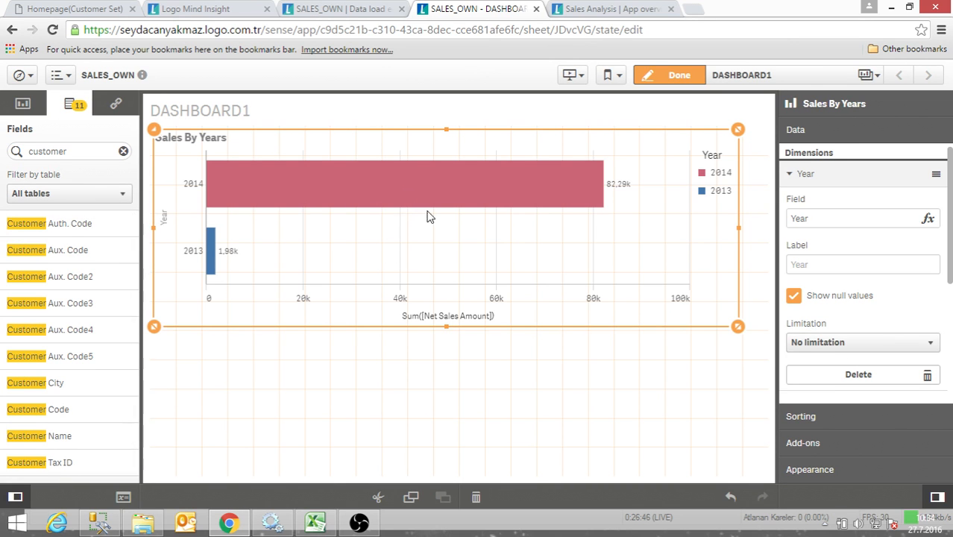
{"action": "scroll", "coordinate": [889, 321], "scroll_direction": "down", "scroll_amount": 5}
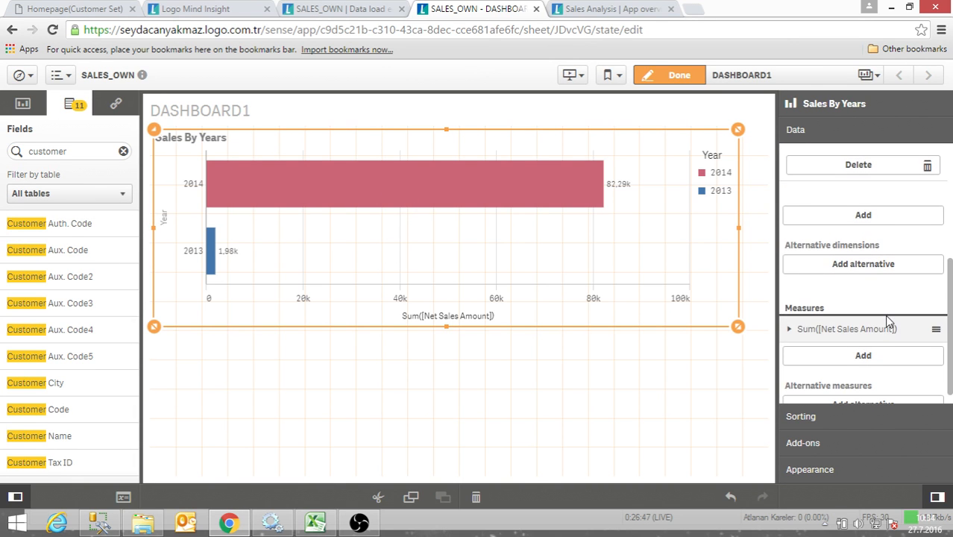
{"action": "left_click", "coordinate": [865, 356]}
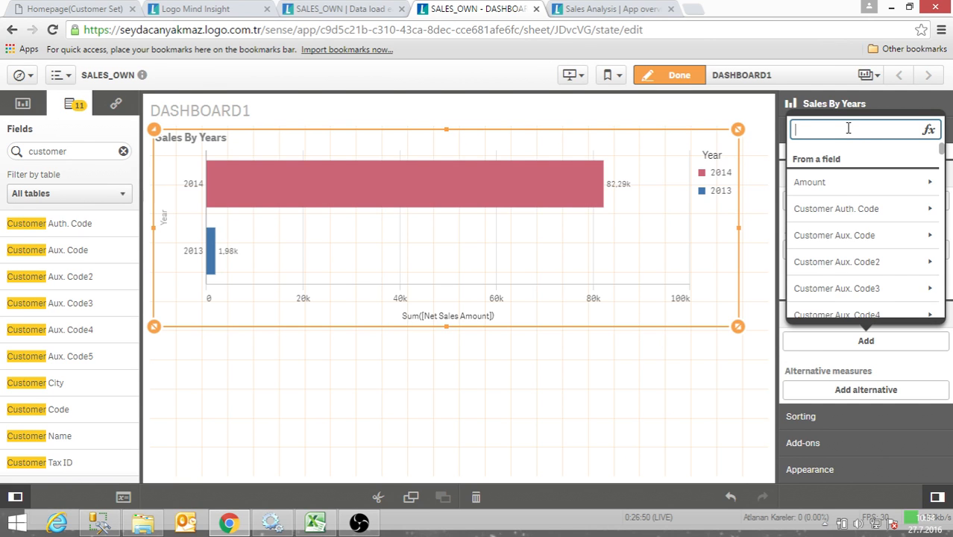
{"action": "type", "text": "net"}
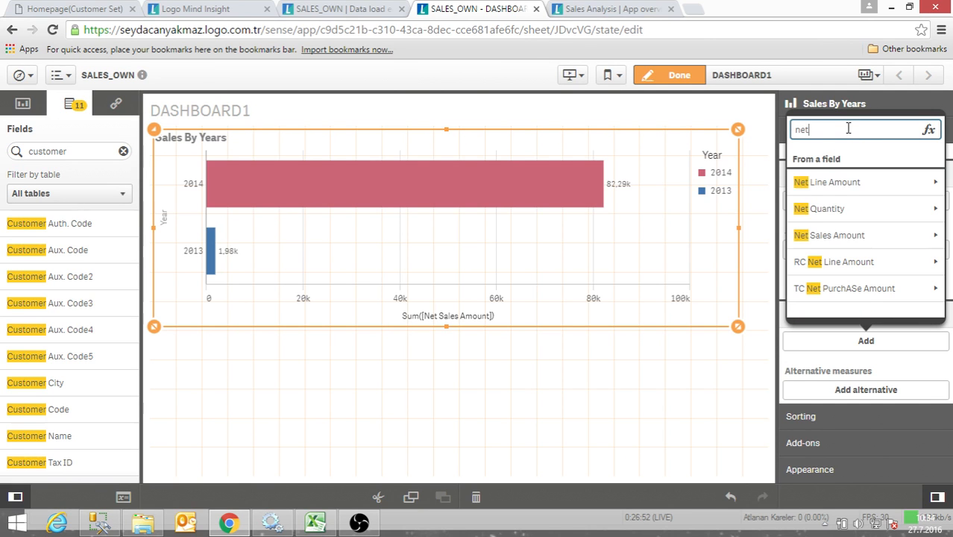
{"action": "left_click", "coordinate": [864, 210]}
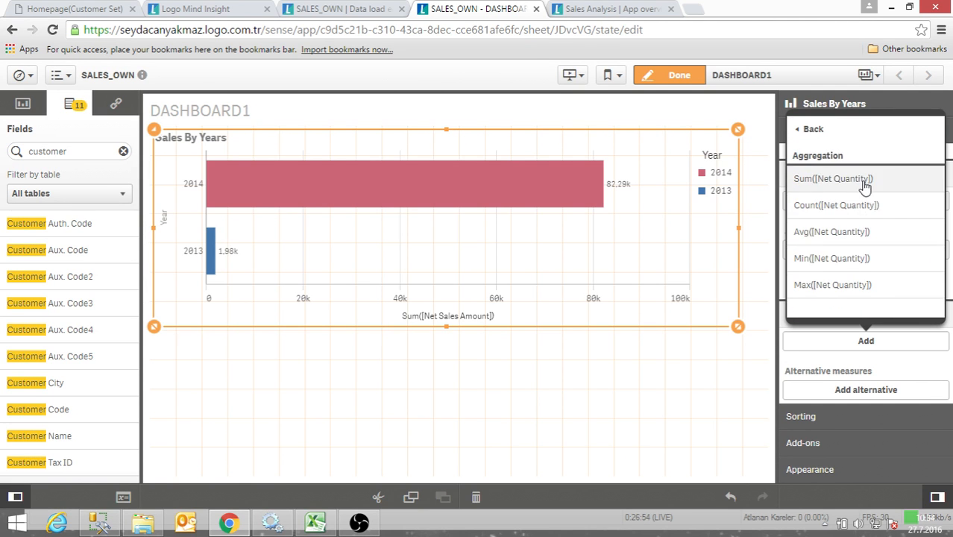
{"action": "left_click", "coordinate": [864, 185]}
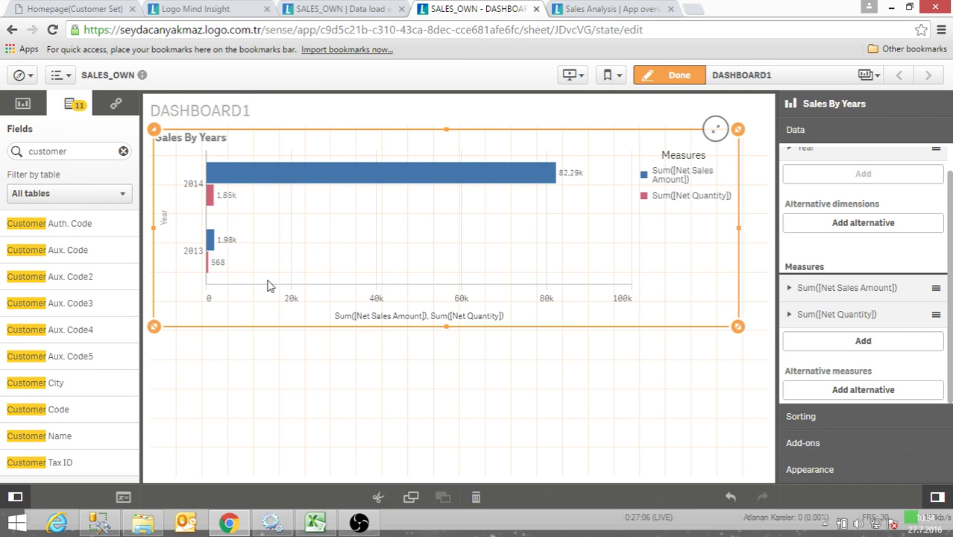
- View the finished sheet in analysis mode, return it to edit mode and examine the Year dimension's settings
{"action": "left_click", "coordinate": [675, 75]}
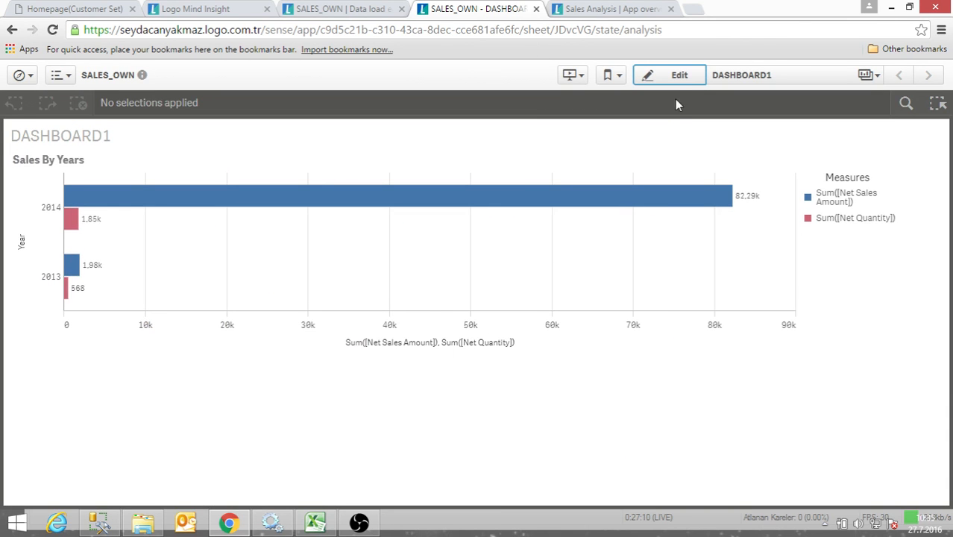
{"action": "left_click", "coordinate": [679, 78]}
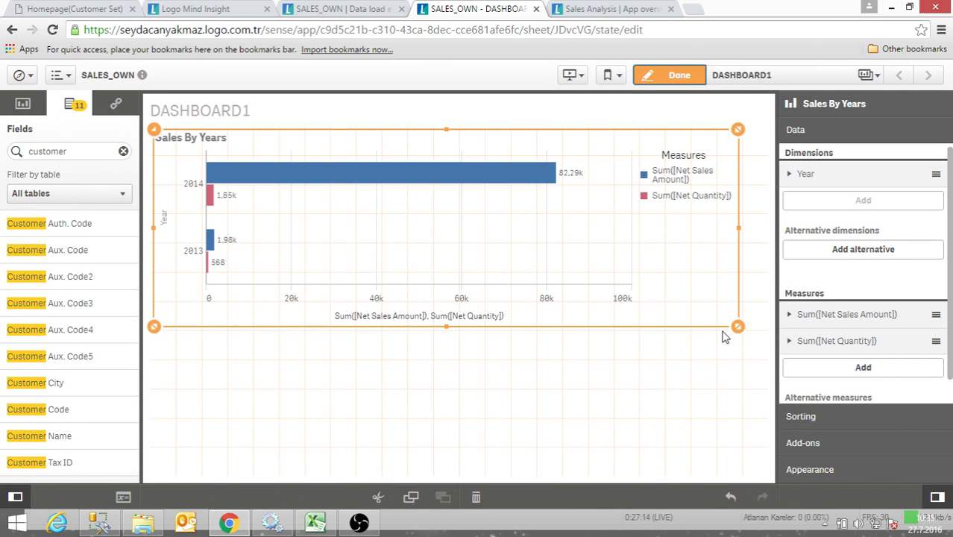
{"action": "left_click", "coordinate": [796, 176]}
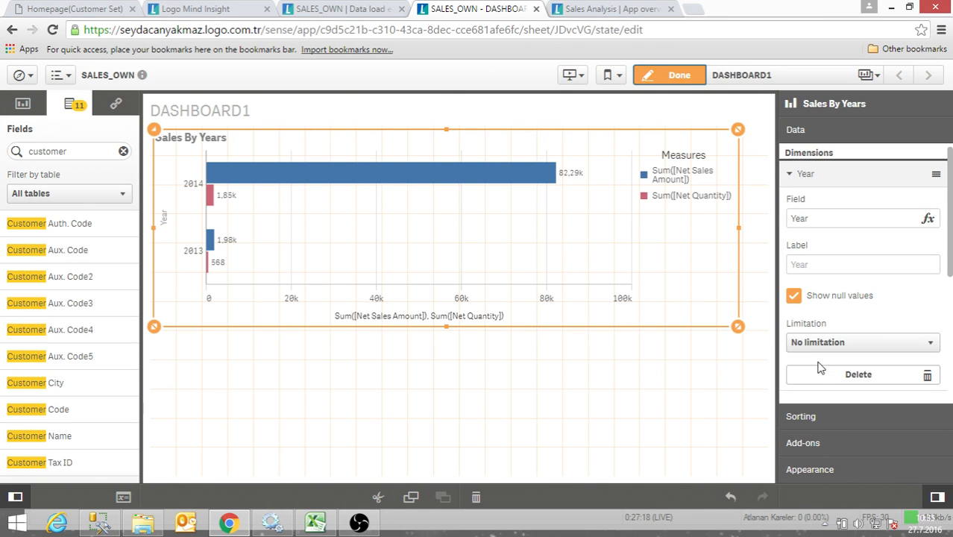
{"action": "scroll", "coordinate": [816, 399], "scroll_direction": "down", "scroll_amount": 1}
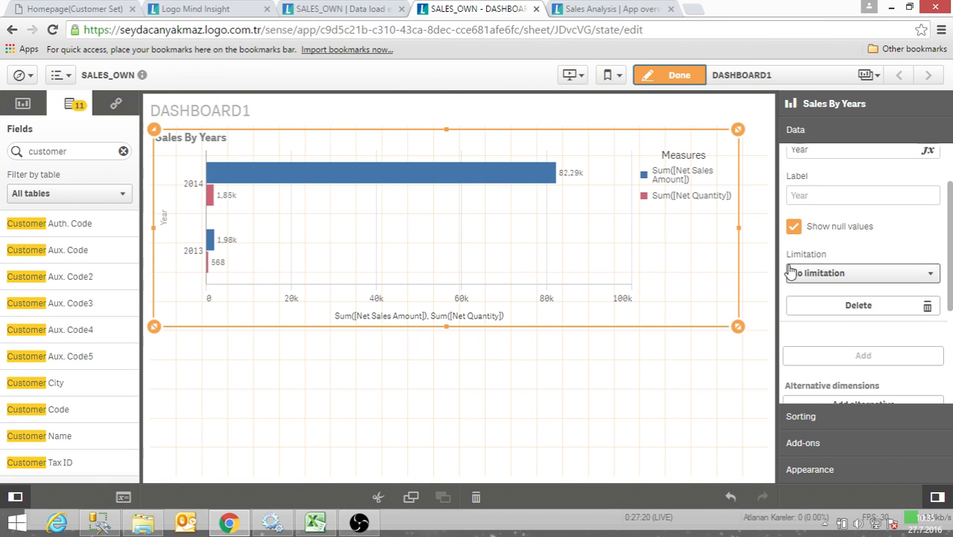
{"action": "scroll", "coordinate": [790, 276], "scroll_direction": "up", "scroll_amount": 1}
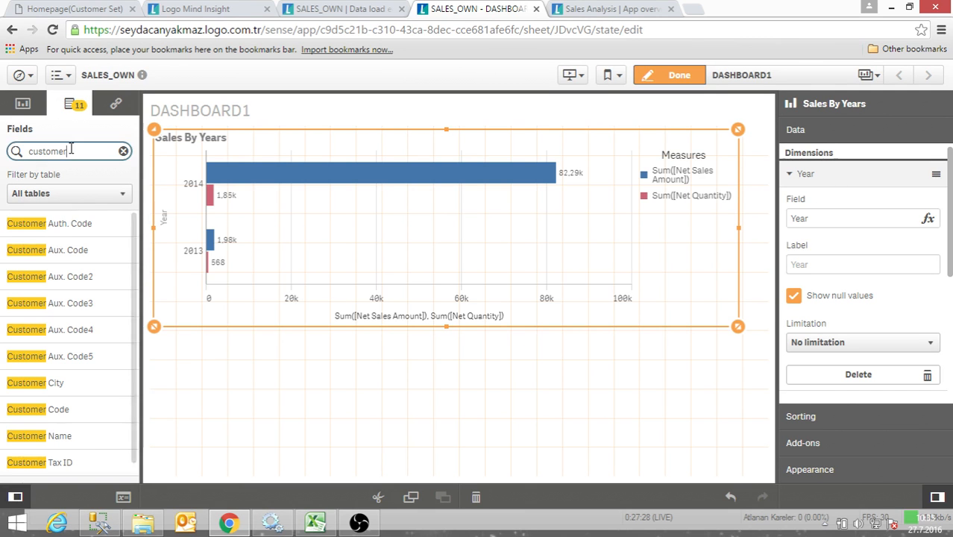
- Search the fields for "mont", replace the chart's Year dimension with Month and undo the replacement
{"action": "left_click_drag", "start_coordinate": [74, 151], "coordinate": [15, 151]}
{"action": "type", "text": "mon"}
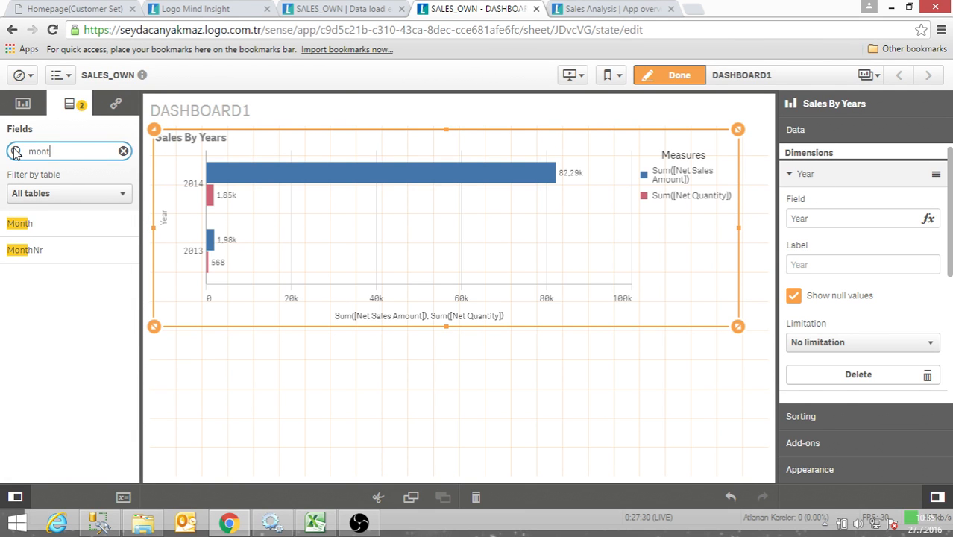
{"action": "type", "text": "t"}
{"action": "left_click_drag", "start_coordinate": [92, 223], "coordinate": [411, 236]}
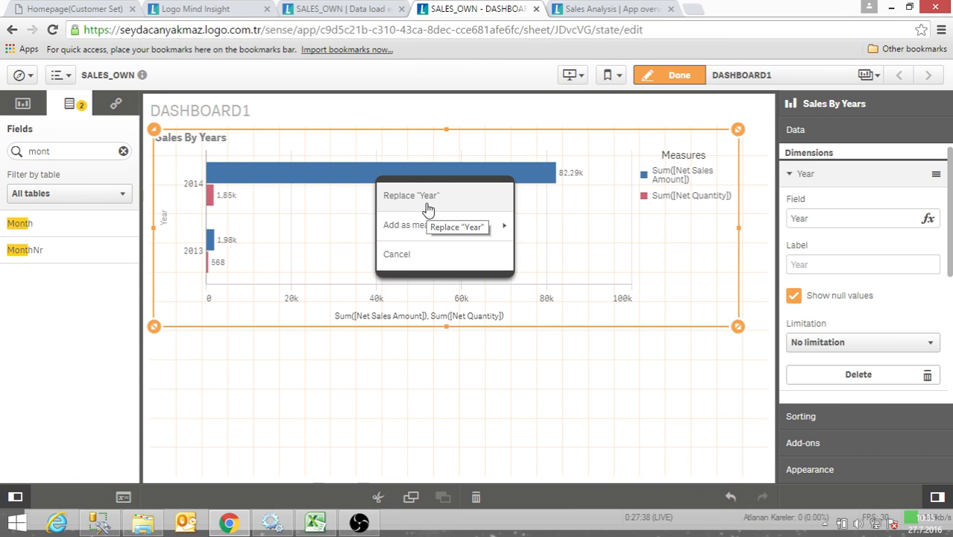
{"action": "left_click", "coordinate": [411, 195]}
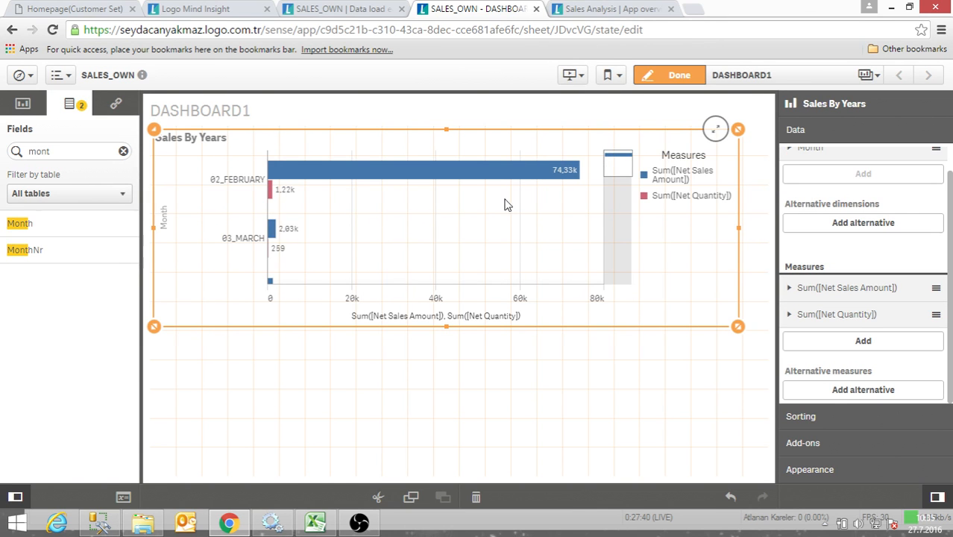
{"action": "scroll", "coordinate": [865, 231], "scroll_direction": "up", "scroll_amount": 1}
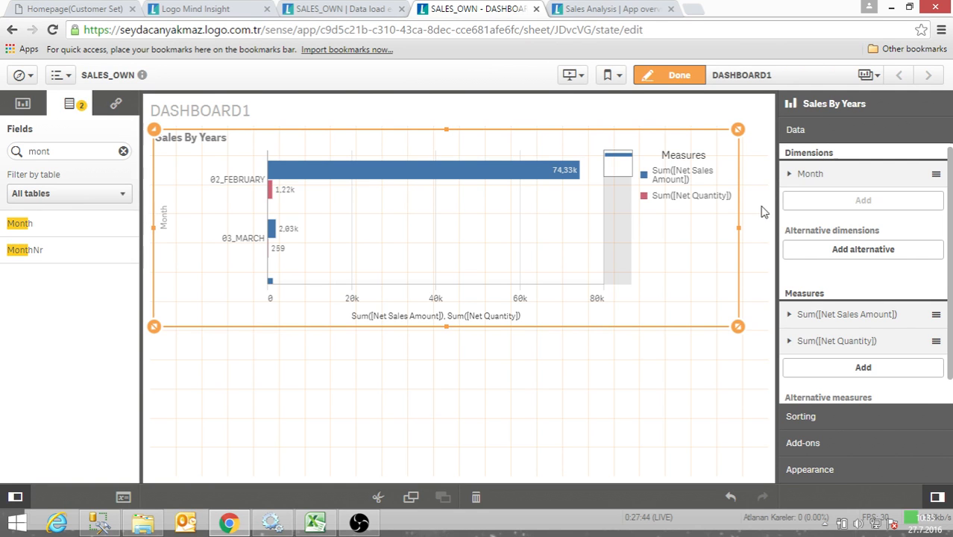
{"action": "key", "text": "ctrl+z"}
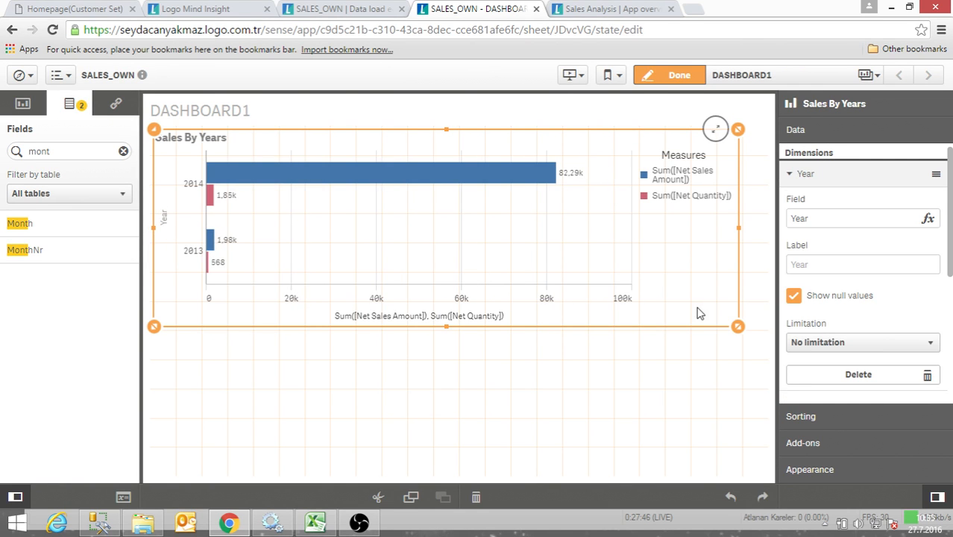
{"action": "left_click_drag", "start_coordinate": [30, 230], "coordinate": [470, 205]}
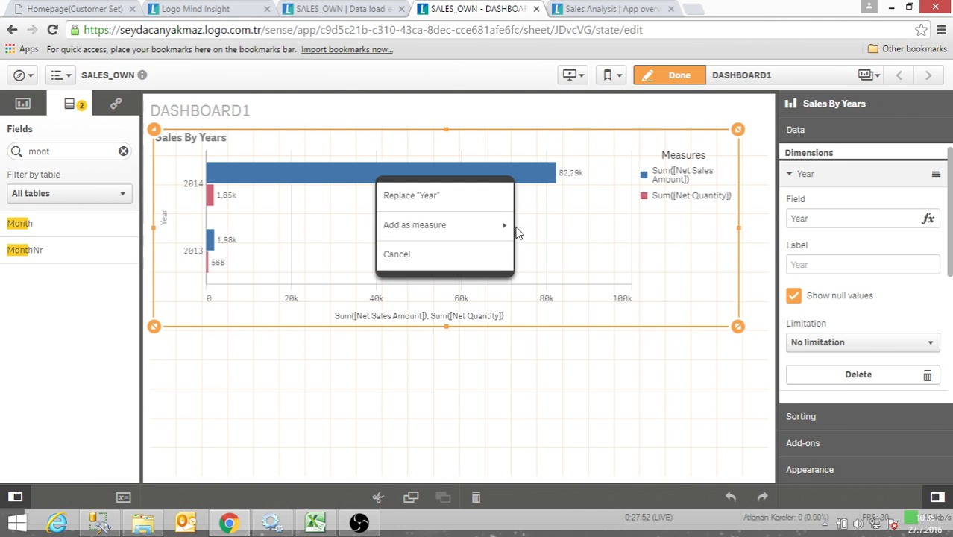
{"action": "left_click", "coordinate": [587, 433]}
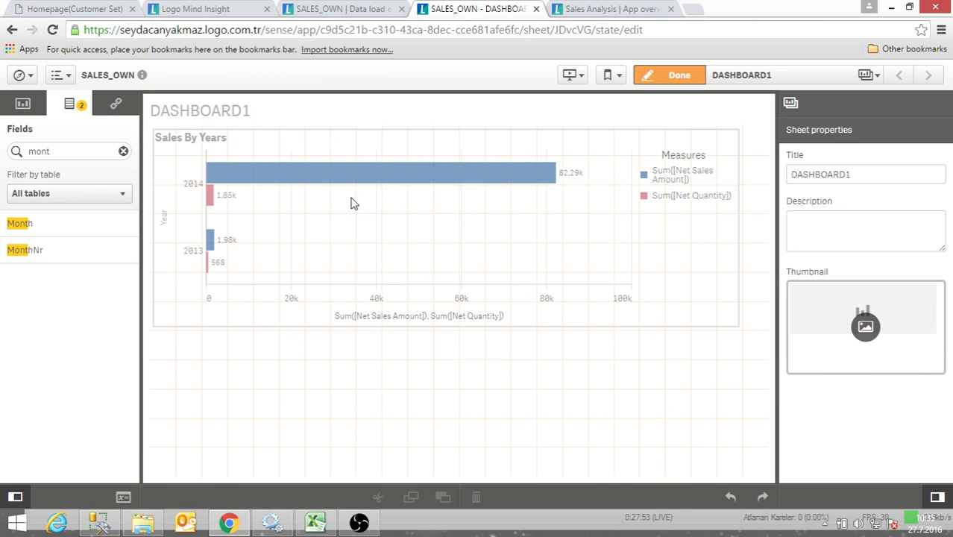
- Select the Sales By Years chart and widen it to the right edge of the sheet grid
{"action": "left_click", "coordinate": [643, 273]}
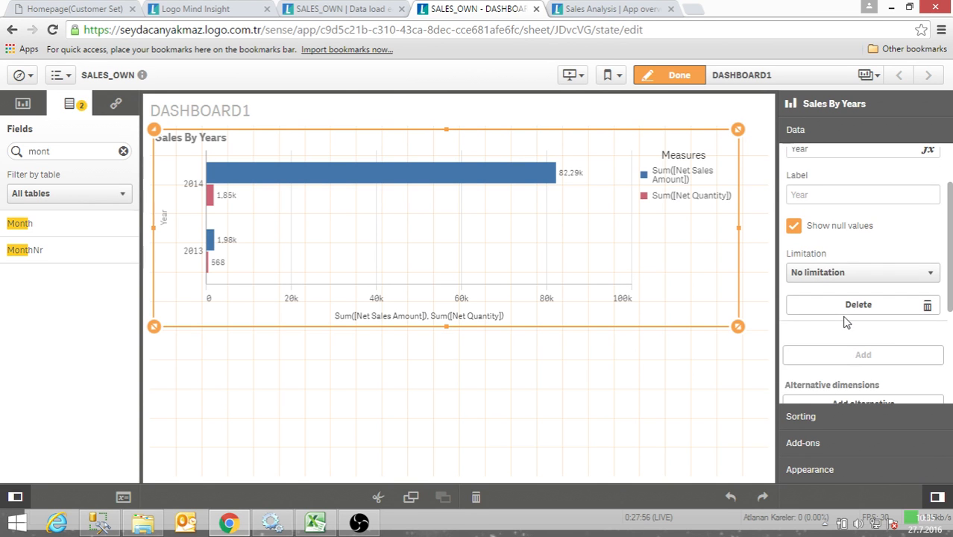
{"action": "left_click", "coordinate": [792, 176]}
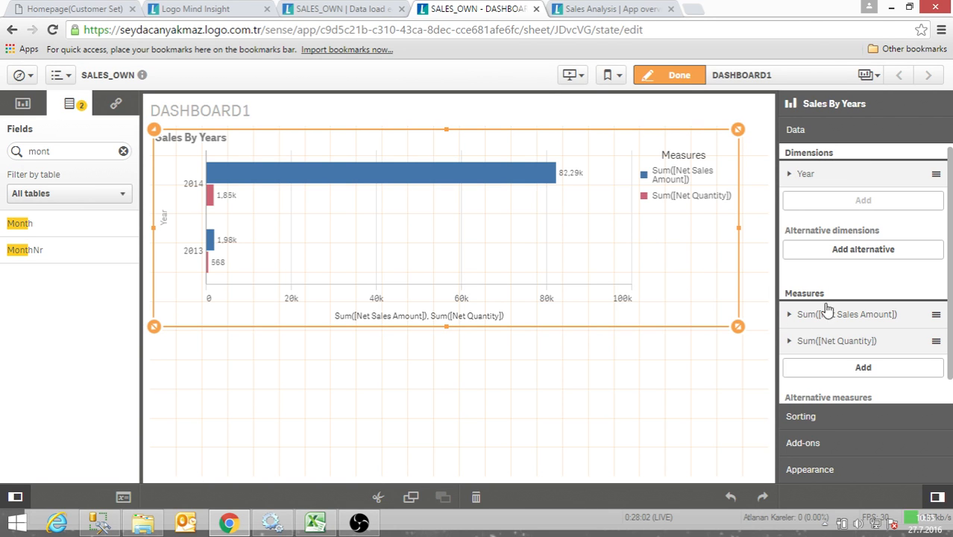
{"action": "left_click_drag", "start_coordinate": [740, 327], "coordinate": [762, 327]}
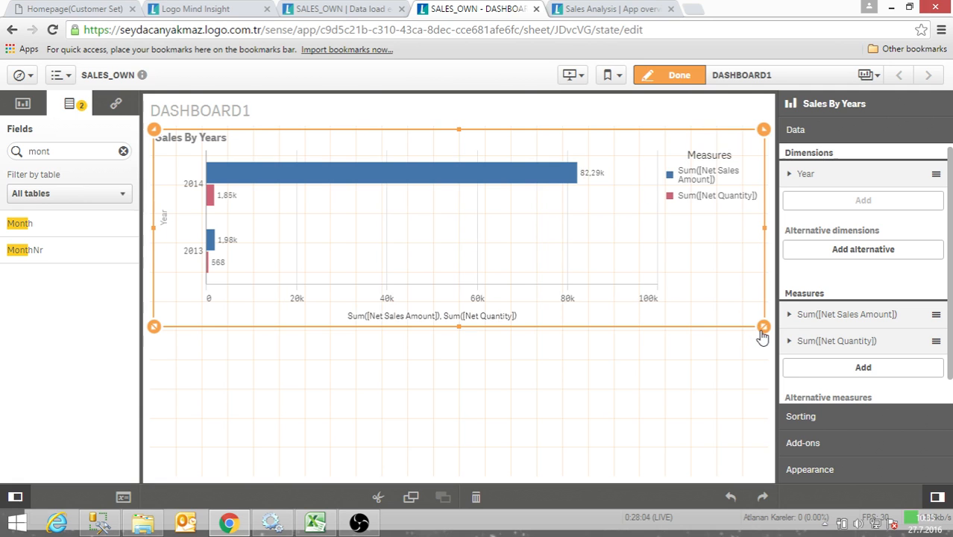
- Set the bar chart's presentation to vertical bars
{"action": "left_click", "coordinate": [834, 475]}
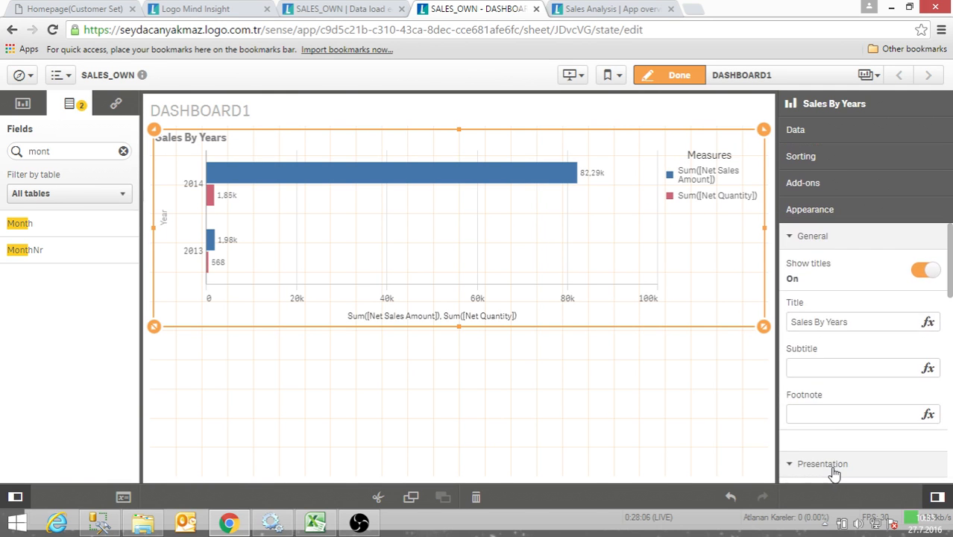
{"action": "scroll", "coordinate": [828, 455], "scroll_direction": "down", "scroll_amount": 2}
{"action": "scroll", "coordinate": [827, 450], "scroll_direction": "down", "scroll_amount": 2}
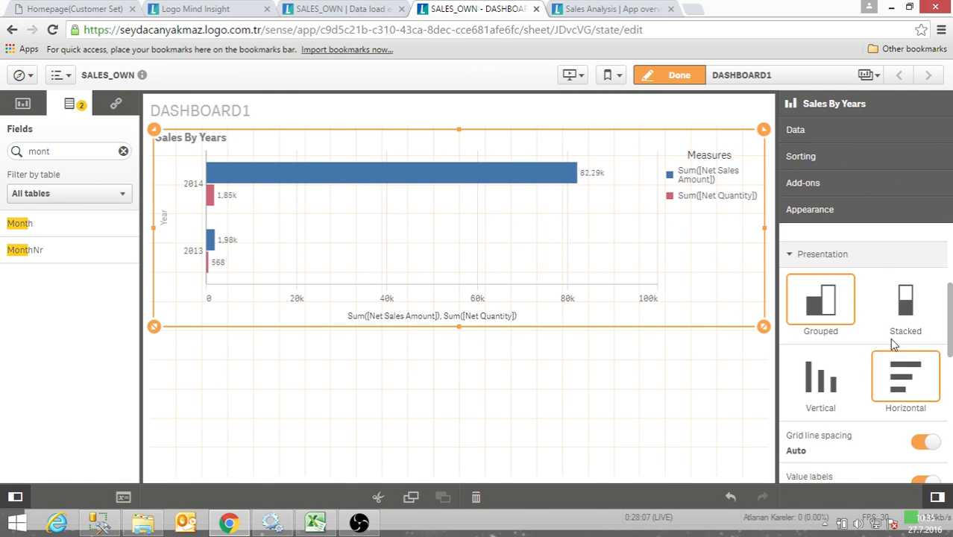
{"action": "left_click", "coordinate": [828, 393]}
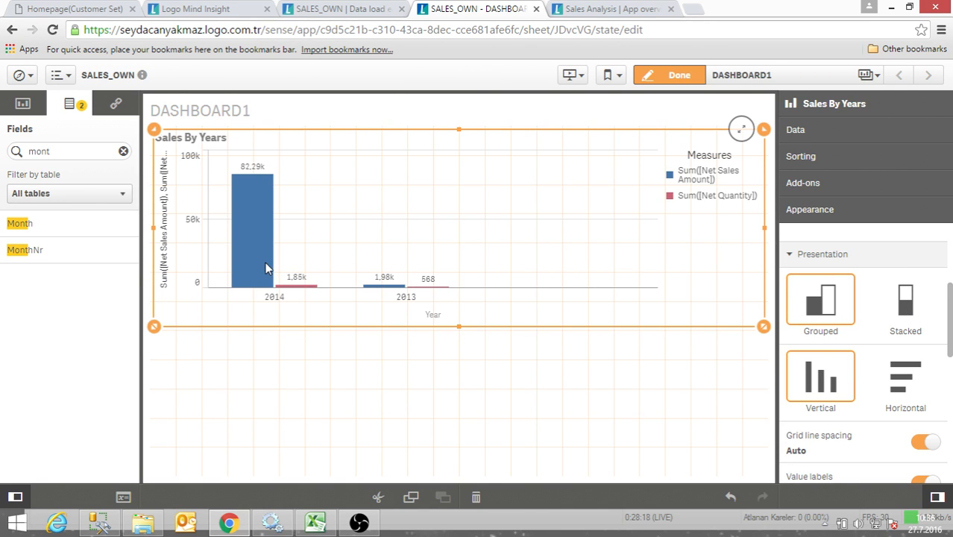
- Stack the bars of the Sales By Years chart and shorten the chart by one grid row
{"action": "left_click", "coordinate": [875, 302]}
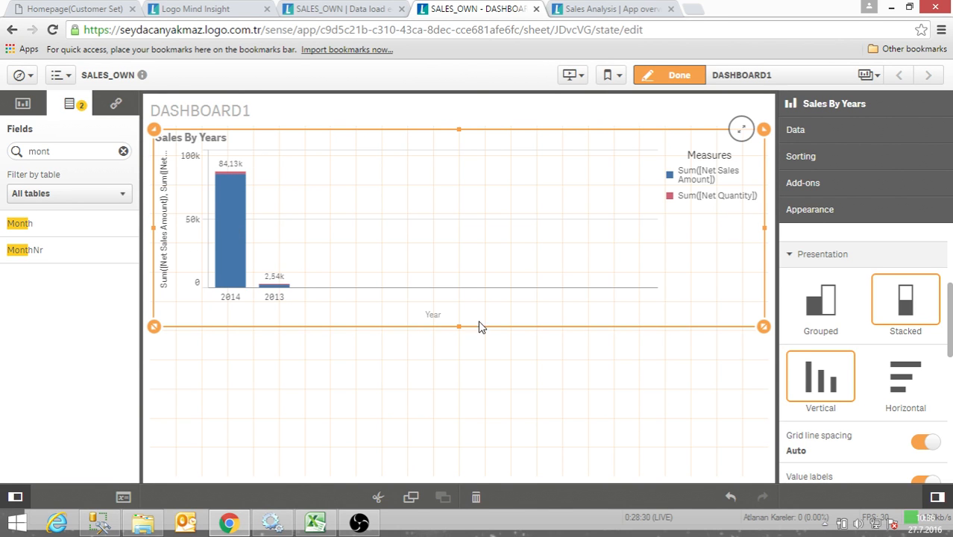
{"action": "scroll", "coordinate": [947, 315], "scroll_direction": "down", "scroll_amount": 1}
{"action": "scroll", "coordinate": [941, 313], "scroll_direction": "up", "scroll_amount": 3}
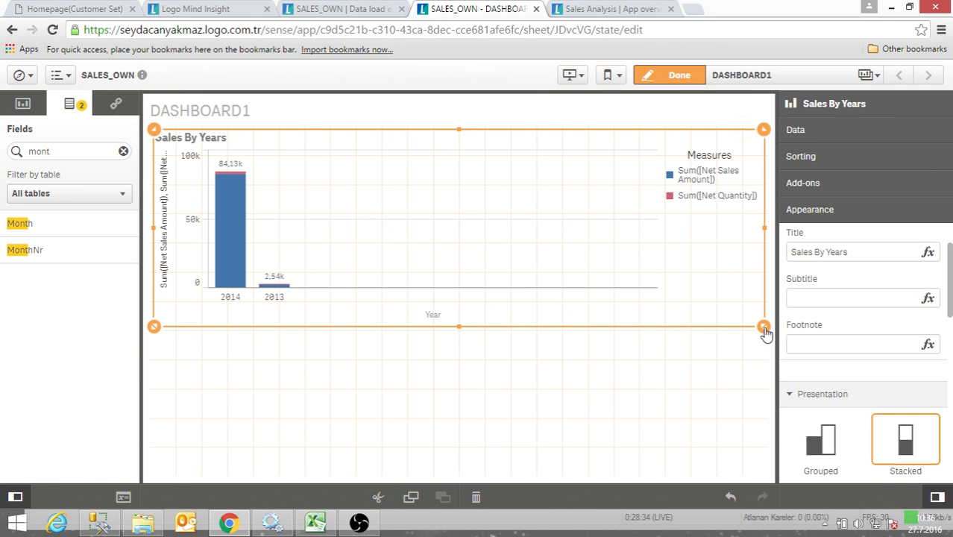
{"action": "mouse_move", "coordinate": [763, 326]}
{"action": "left_mouse_down"}
{"action": "mouse_move", "coordinate": [738, 312]}
{"action": "mouse_move", "coordinate": [766, 315]}
{"action": "left_mouse_up"}
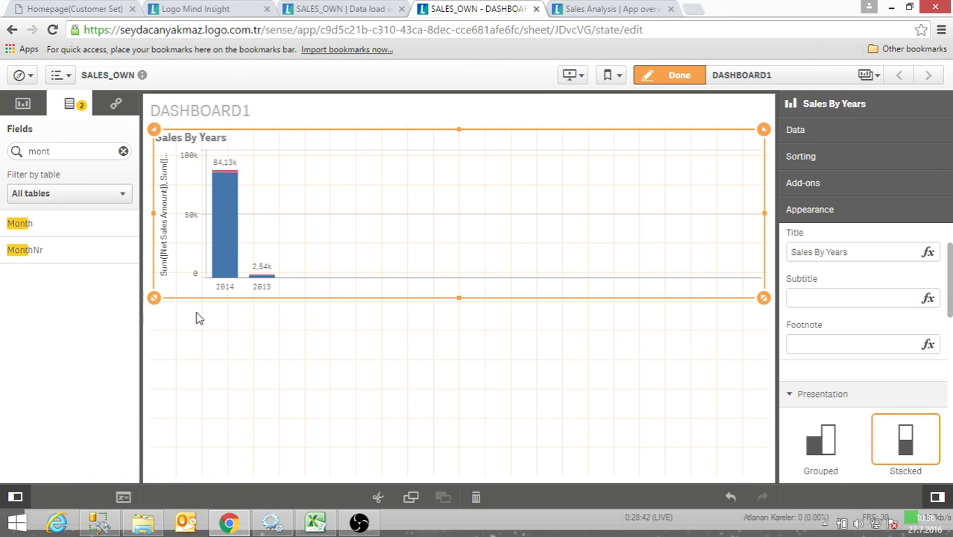
- Add a line chart below the Sales By Years chart with Date as its dimension
{"action": "left_click", "coordinate": [23, 103]}
{"action": "left_click", "coordinate": [123, 151]}
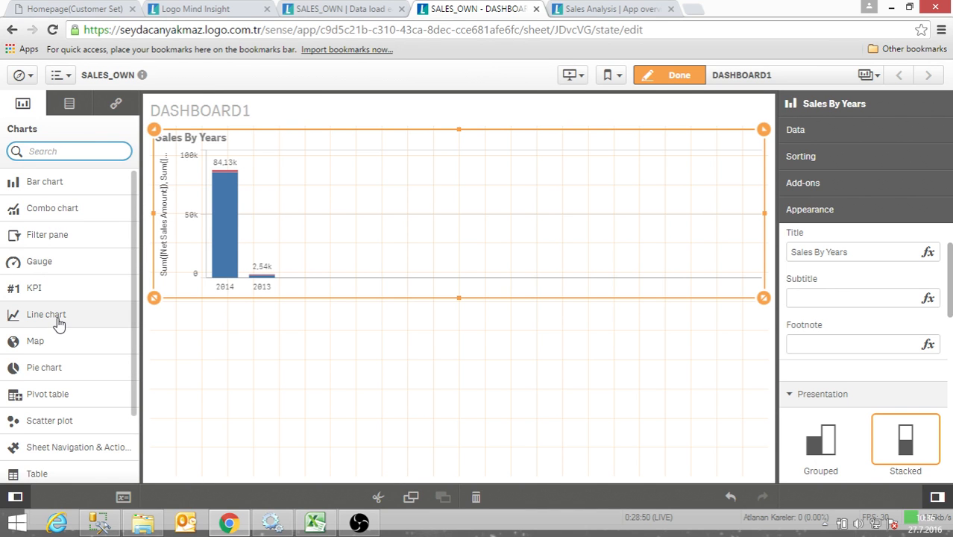
{"action": "left_click_drag", "start_coordinate": [59, 323], "coordinate": [266, 360]}
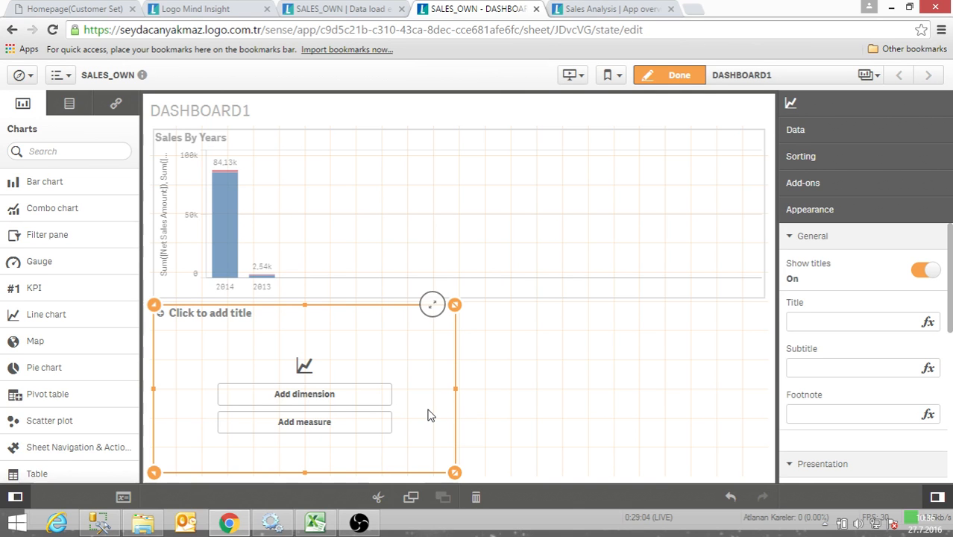
{"action": "left_click", "coordinate": [333, 399]}
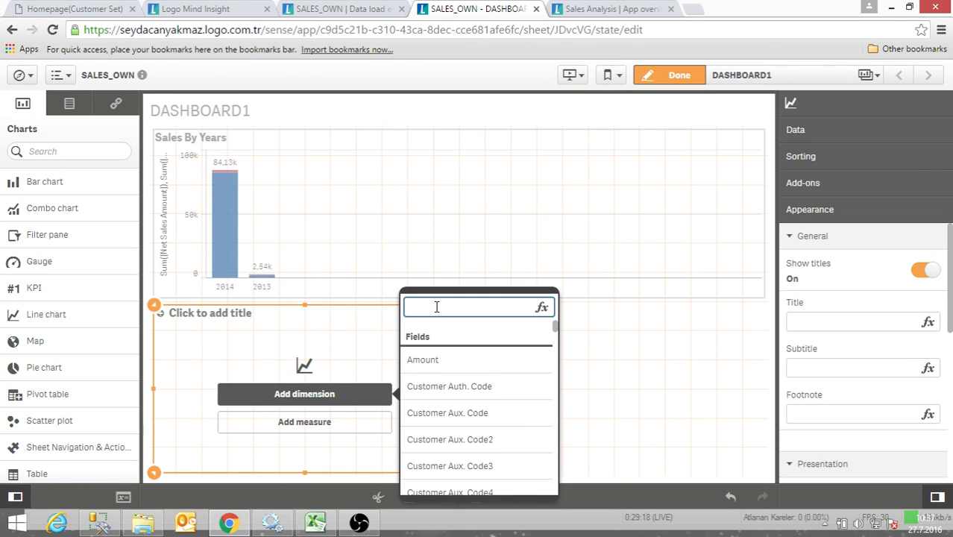
{"action": "type", "text": "date"}
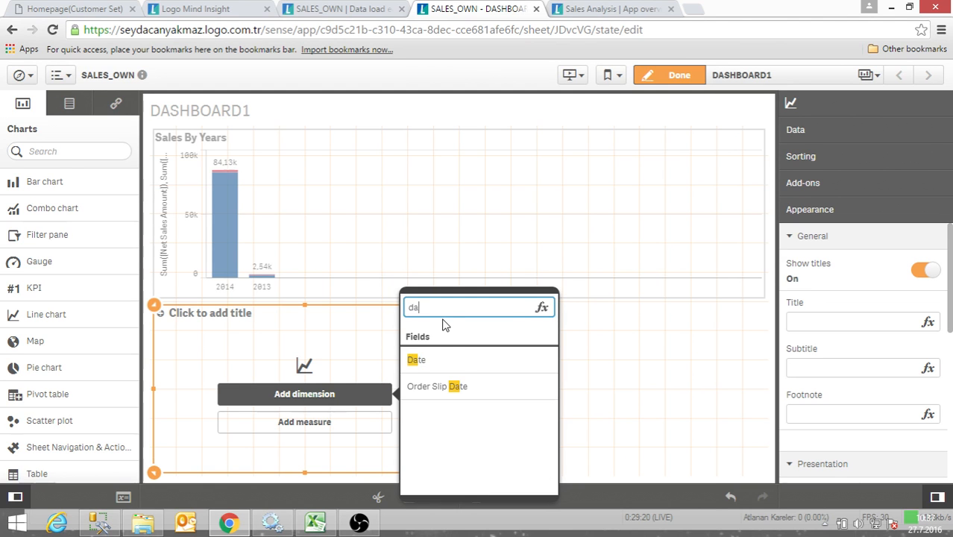
{"action": "left_click", "coordinate": [418, 361]}
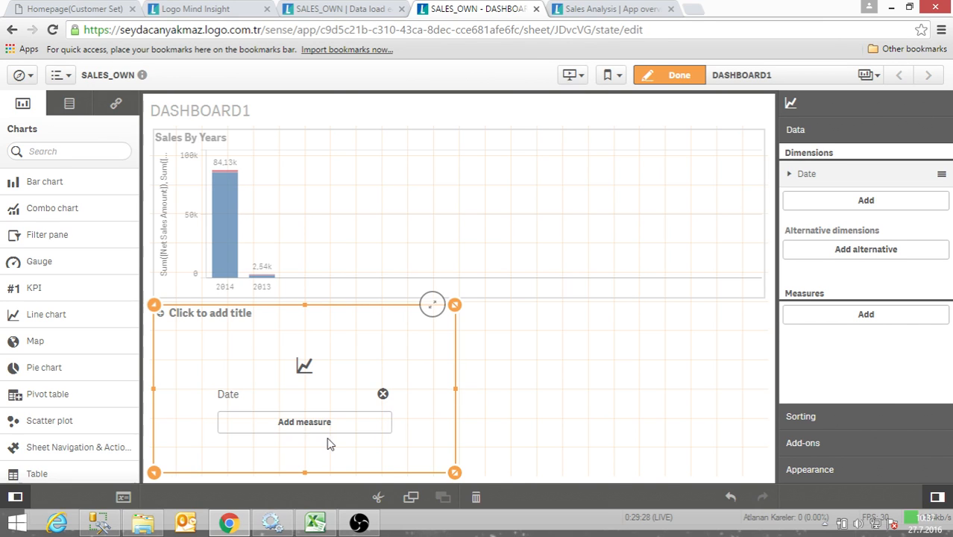
- Add Sum of Net Sales Amount as the line chart's measure and widen the chart to the sheet grid's right edge
{"action": "left_click", "coordinate": [355, 424]}
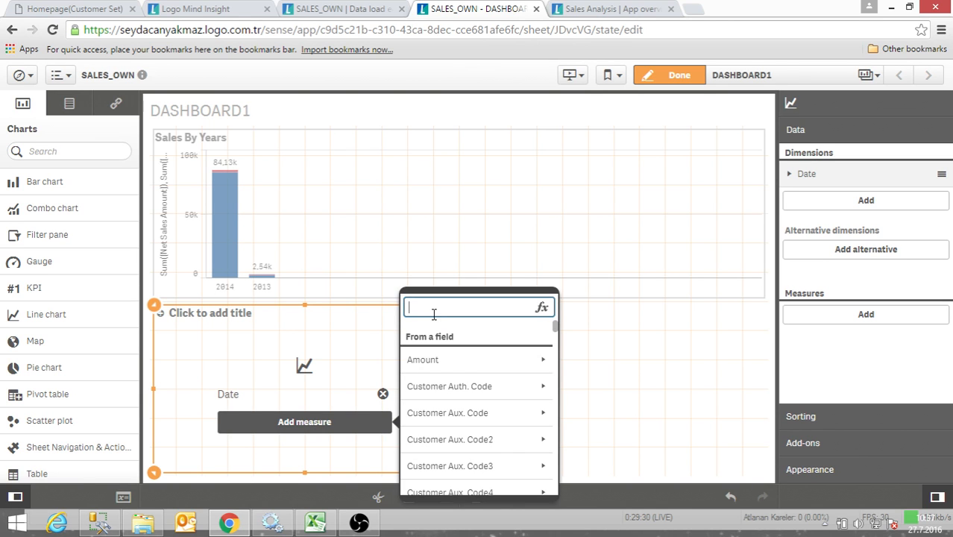
{"action": "type", "text": "net sal"}
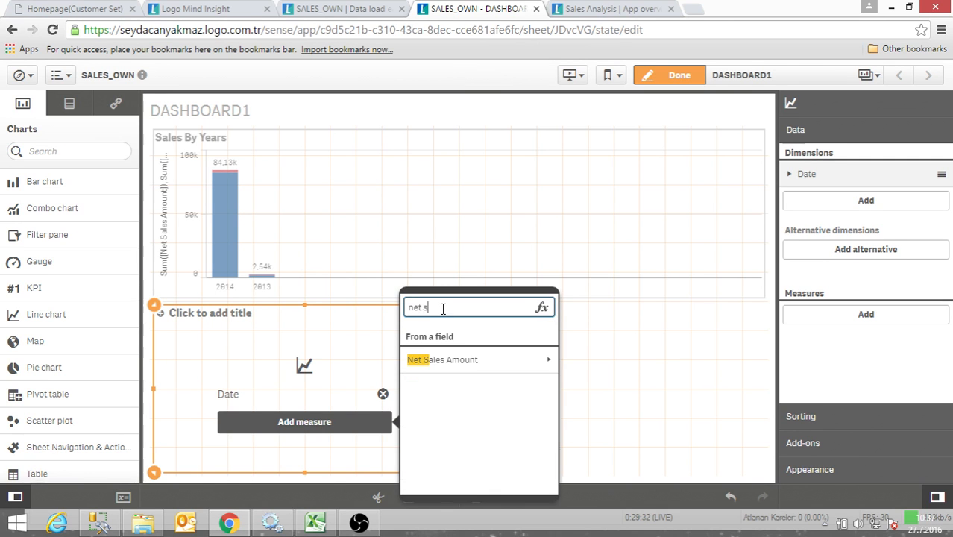
{"action": "left_click", "coordinate": [557, 363]}
{"action": "left_click", "coordinate": [507, 364]}
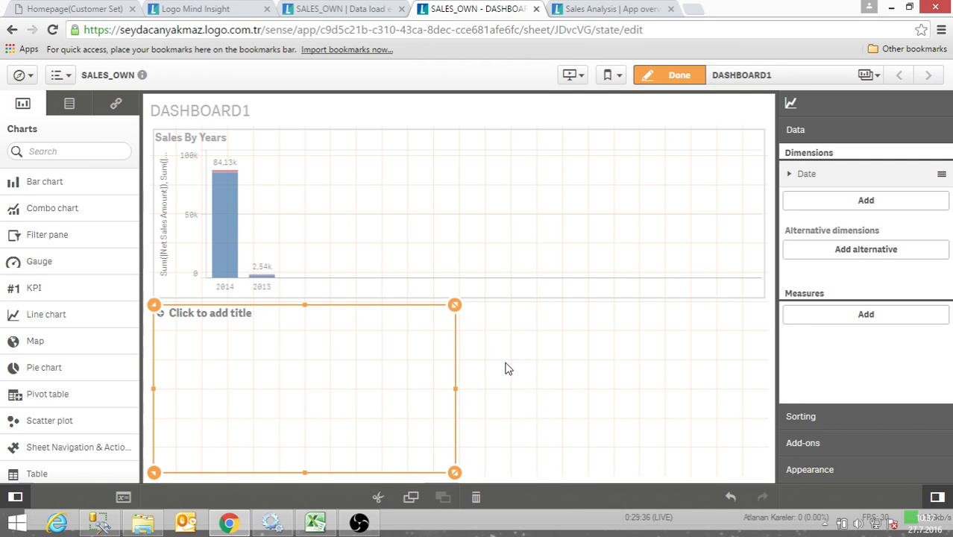
{"action": "left_click_drag", "start_coordinate": [460, 404], "coordinate": [769, 403]}
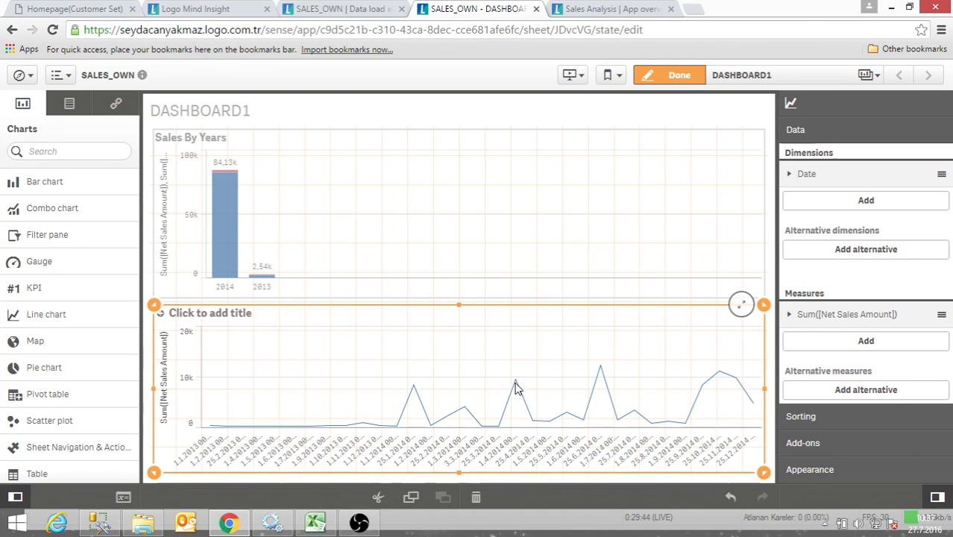
- View the sheet in analysis mode, examine the line chart's date labels and return to edit mode
{"action": "left_click", "coordinate": [677, 77]}
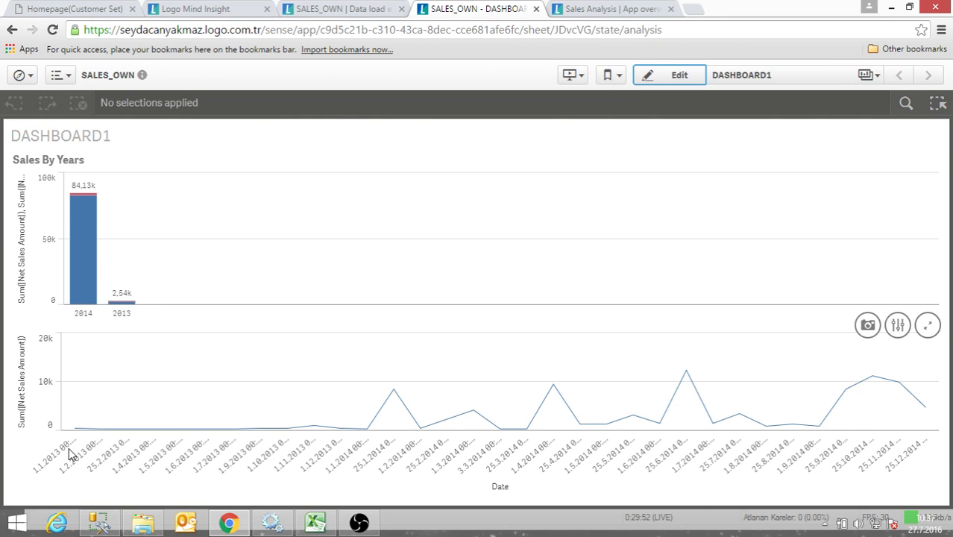
{"action": "mouse_move", "coordinate": [68, 453]}
{"action": "mouse_move", "coordinate": [82, 473]}
{"action": "left_click", "coordinate": [673, 80]}
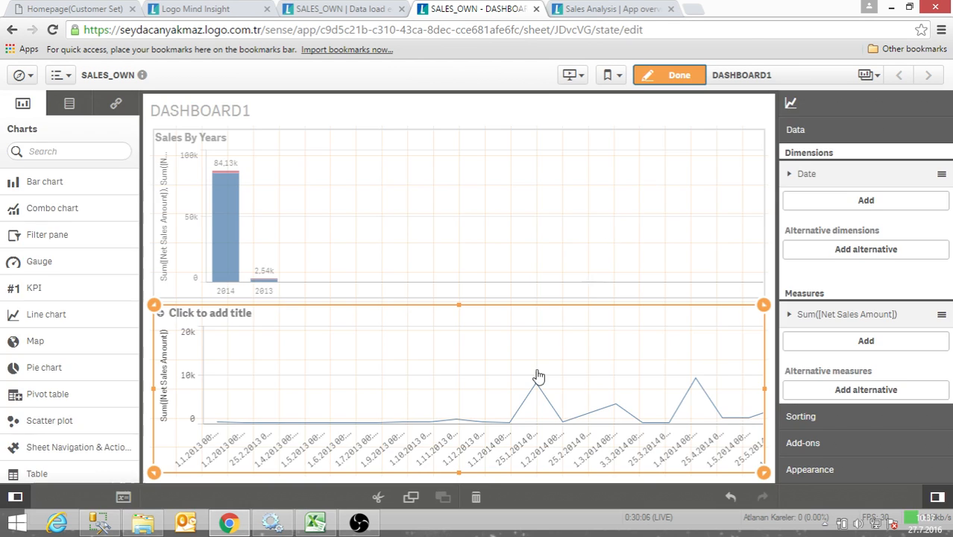
- Open the Date dimension's expression for editing and examine the available tables, fields and aggregations
{"action": "left_click", "coordinate": [801, 173]}
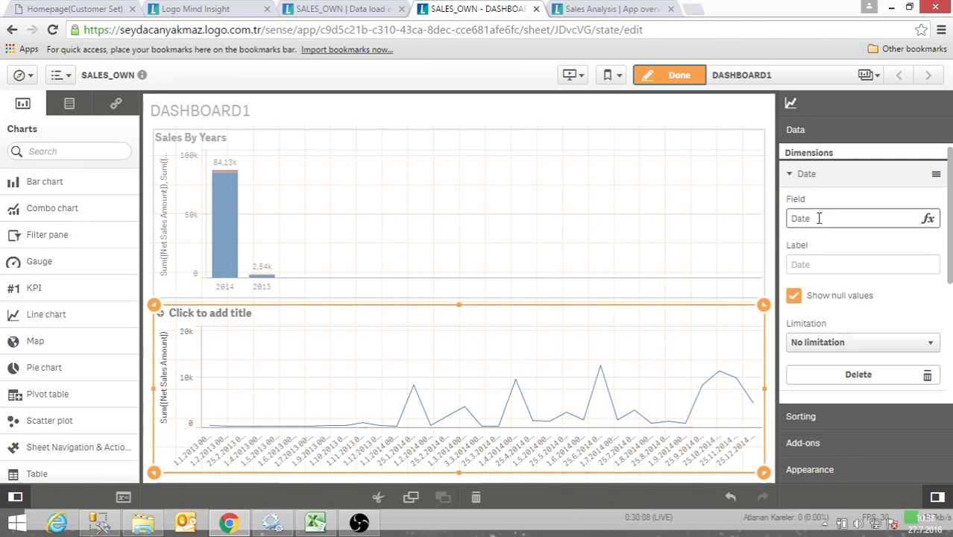
{"action": "left_click", "coordinate": [927, 220]}
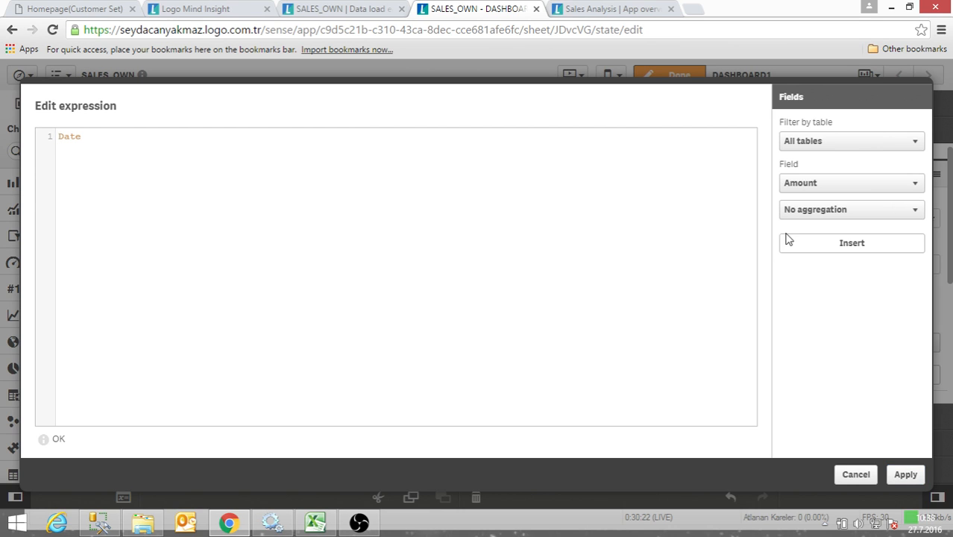
{"action": "left_click", "coordinate": [831, 149]}
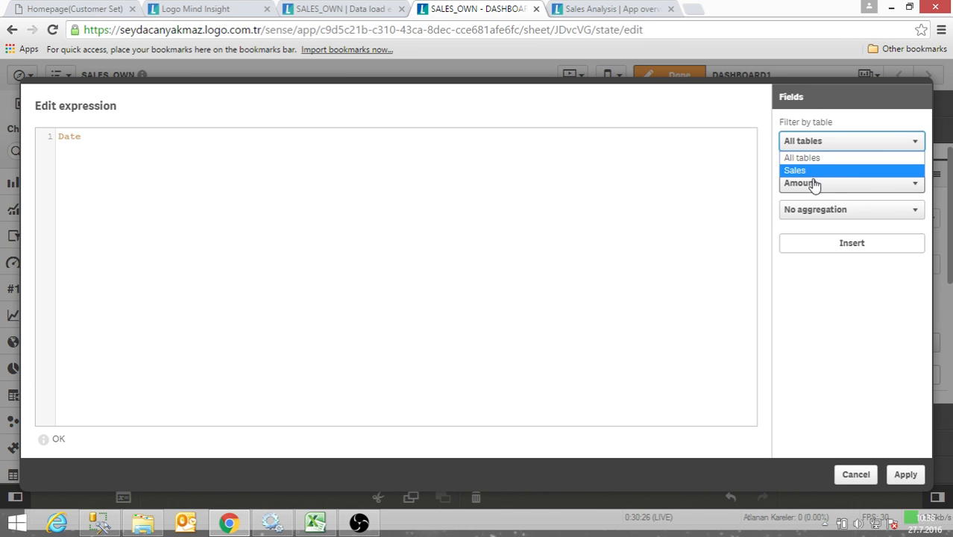
{"action": "left_click", "coordinate": [786, 187]}
{"action": "left_click", "coordinate": [787, 187]}
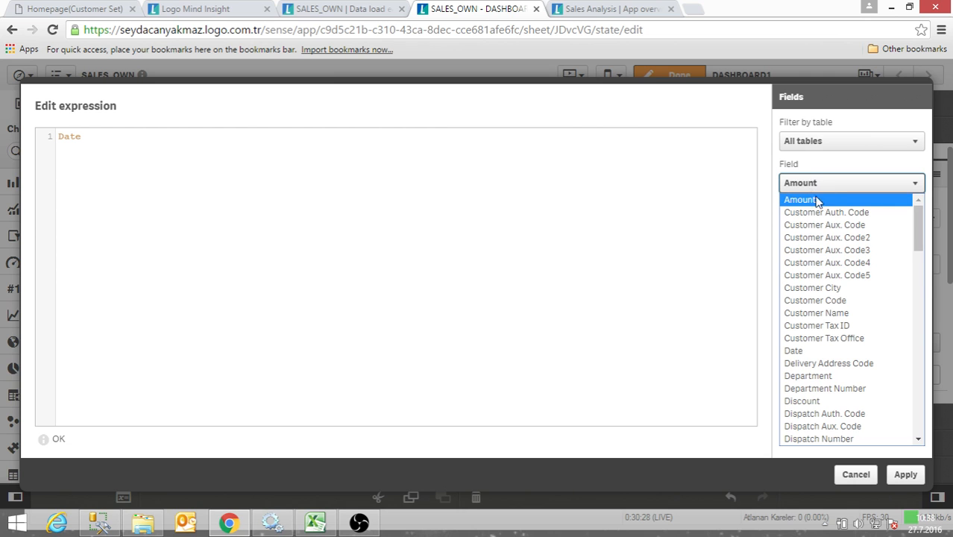
{"action": "scroll", "coordinate": [870, 362], "scroll_direction": "down", "scroll_amount": 15}
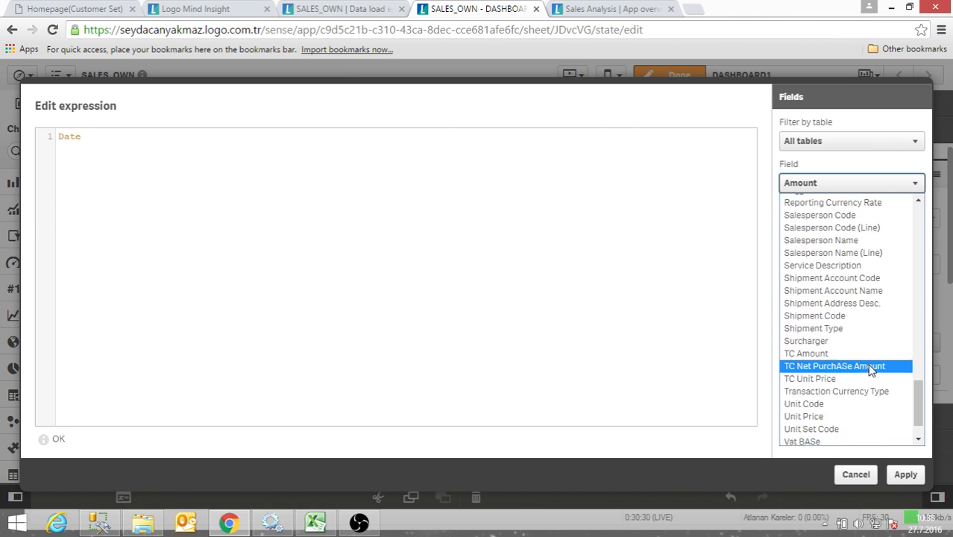
{"action": "scroll", "coordinate": [871, 370], "scroll_direction": "up", "scroll_amount": 10}
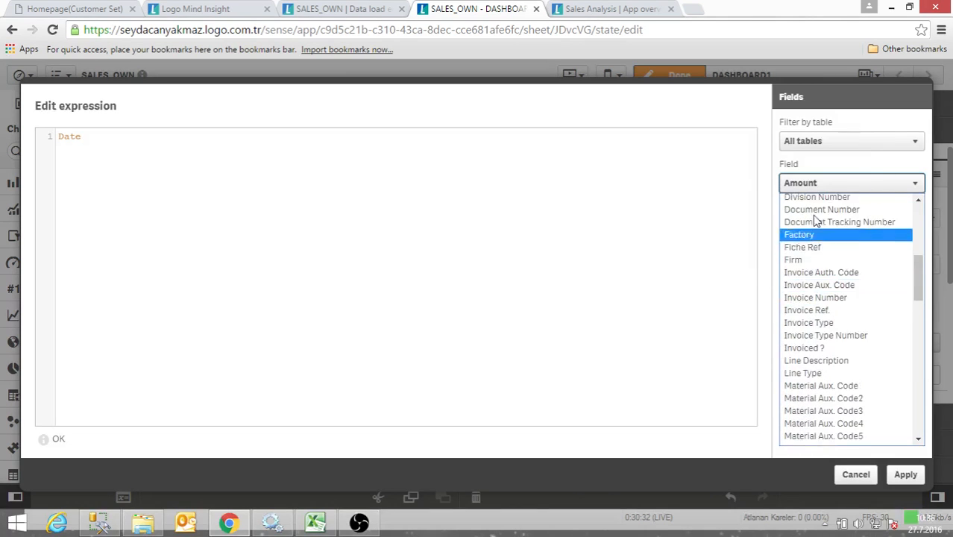
{"action": "left_click", "coordinate": [755, 179]}
{"action": "left_click", "coordinate": [836, 217]}
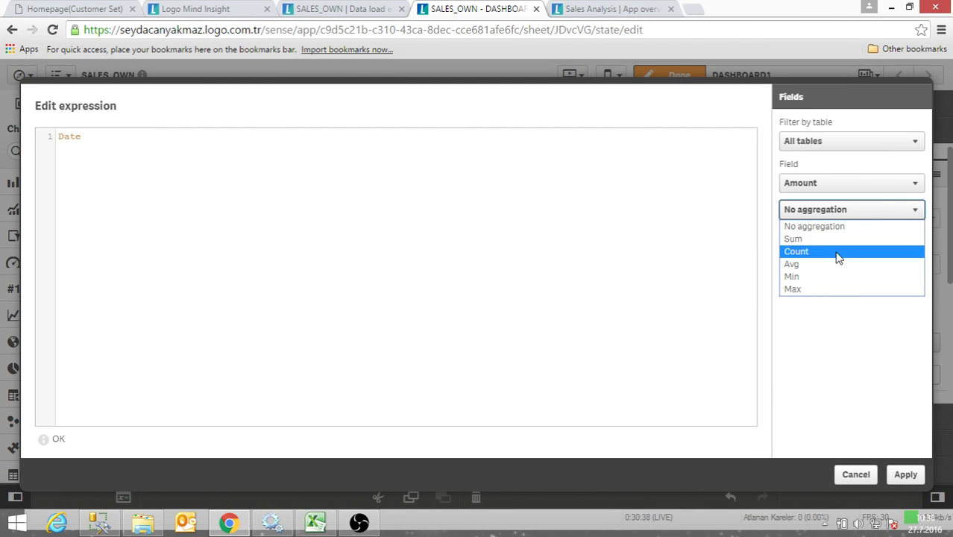
- Examine the expression suggestions starting with "a" and "b", clearing each letter again
{"action": "left_click", "coordinate": [709, 310]}
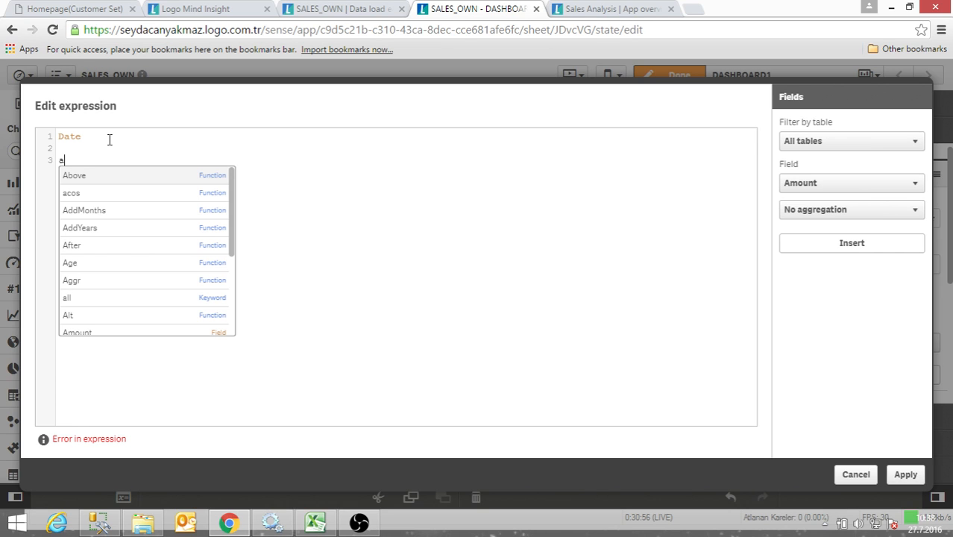
{"action": "key", "text": "BackSpace"}
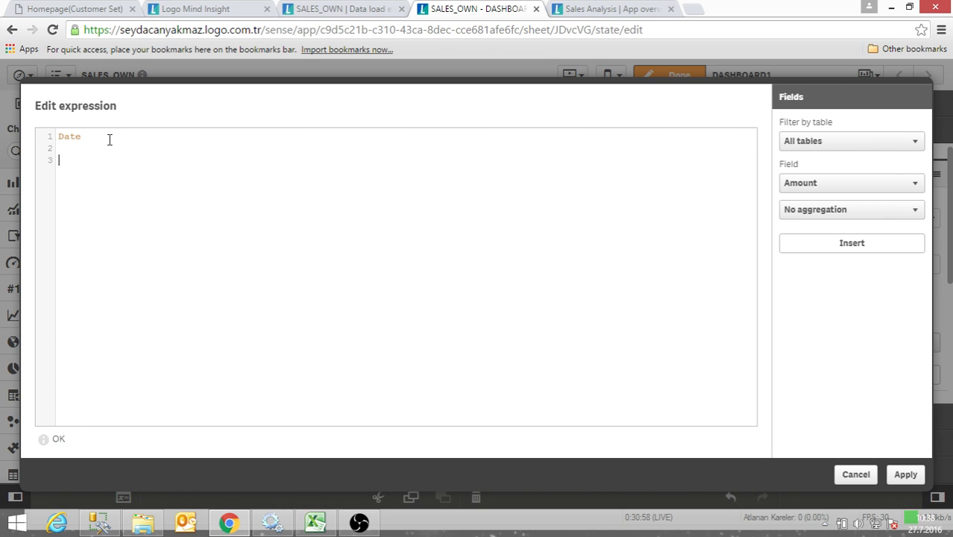
{"action": "type", "text": "b"}
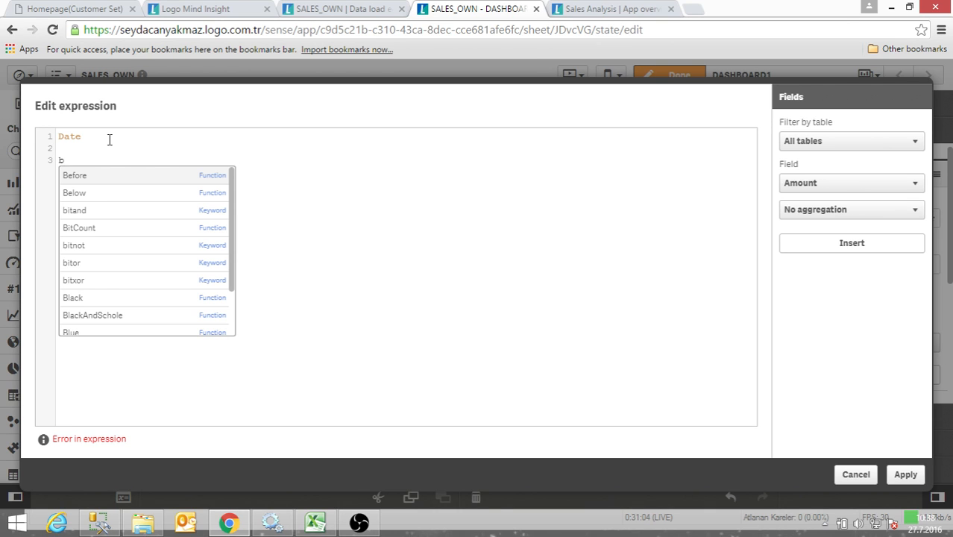
{"action": "key", "text": "BackSpace"}
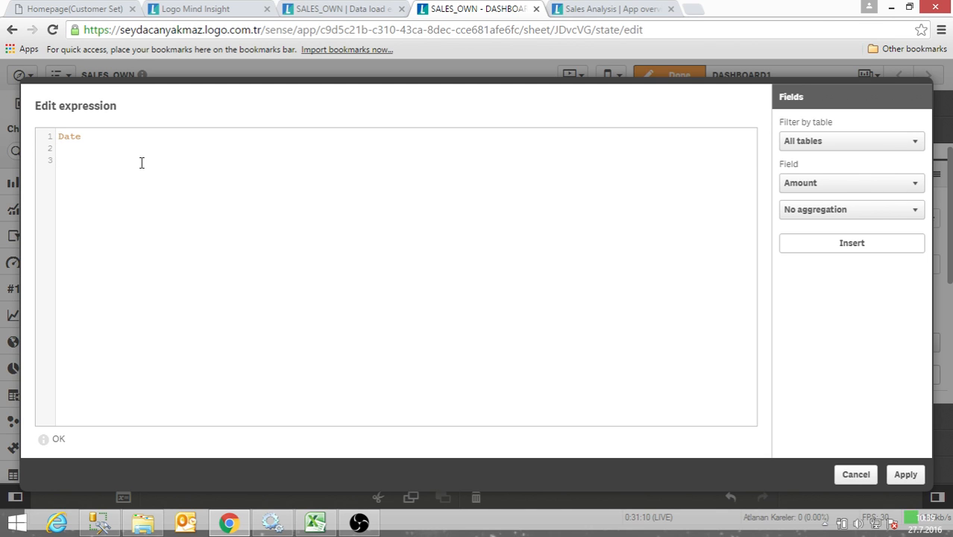
- Change the line chart's dimension expression to date(Date) and apply it
{"action": "key", "text": "ctrl+Home"}
{"action": "type", "text": "date"}
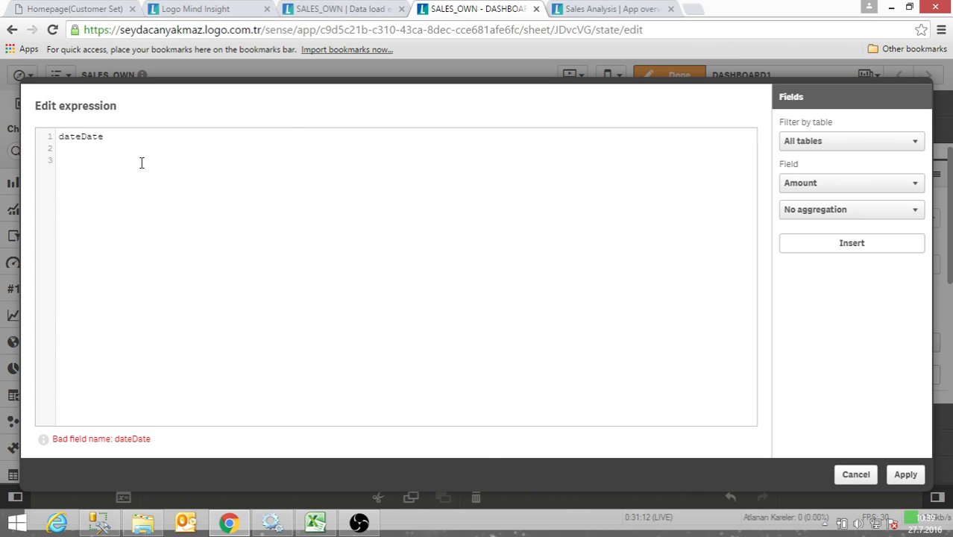
{"action": "type", "text": "("}
{"action": "left_click", "coordinate": [155, 140]}
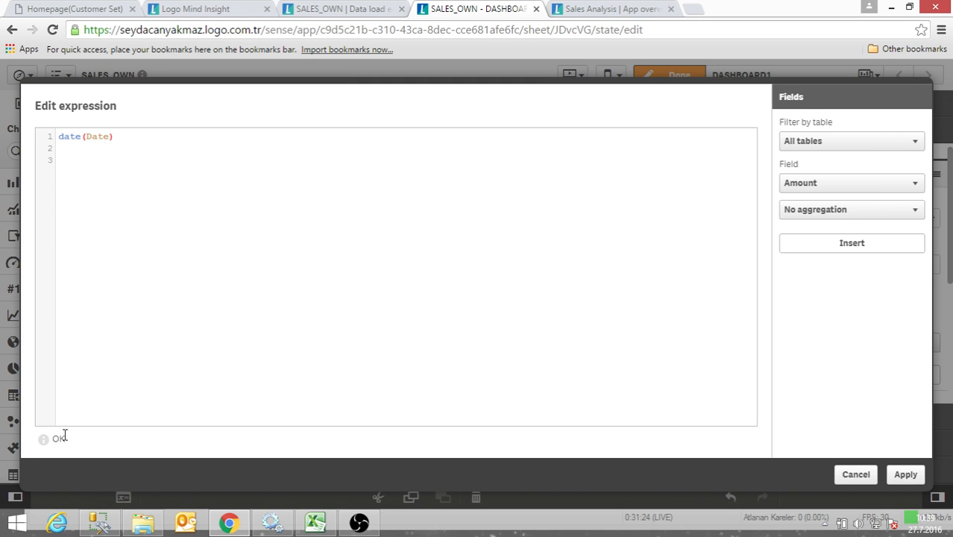
{"action": "left_click", "coordinate": [154, 144]}
{"action": "key", "text": "BackSpace"}
{"action": "left_click", "coordinate": [136, 140]}
{"action": "type", "text": ")"}
{"action": "left_click", "coordinate": [904, 475]}
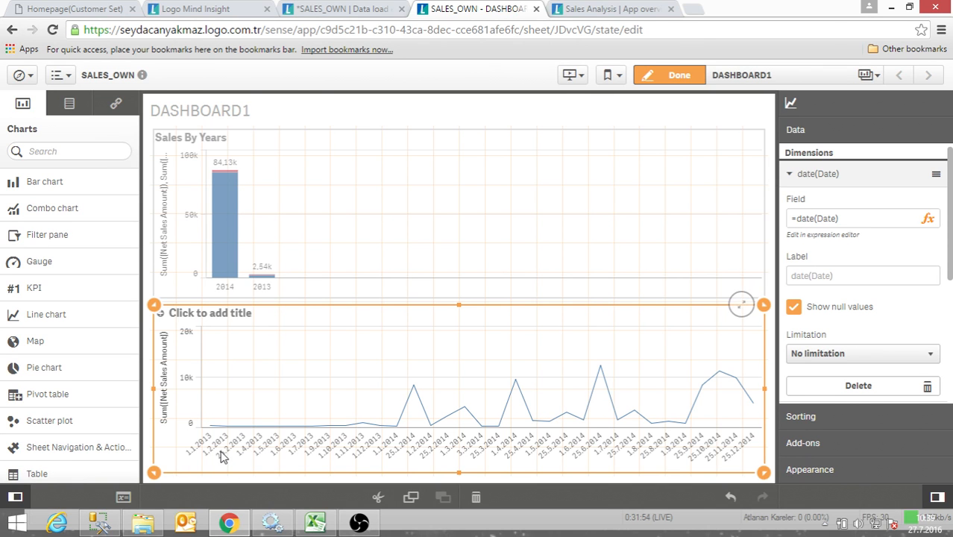
- Set the number formatting of the line chart's Sum([Net Sales Amount]) measure to Money
{"action": "scroll", "coordinate": [899, 328], "scroll_direction": "down", "scroll_amount": 5}
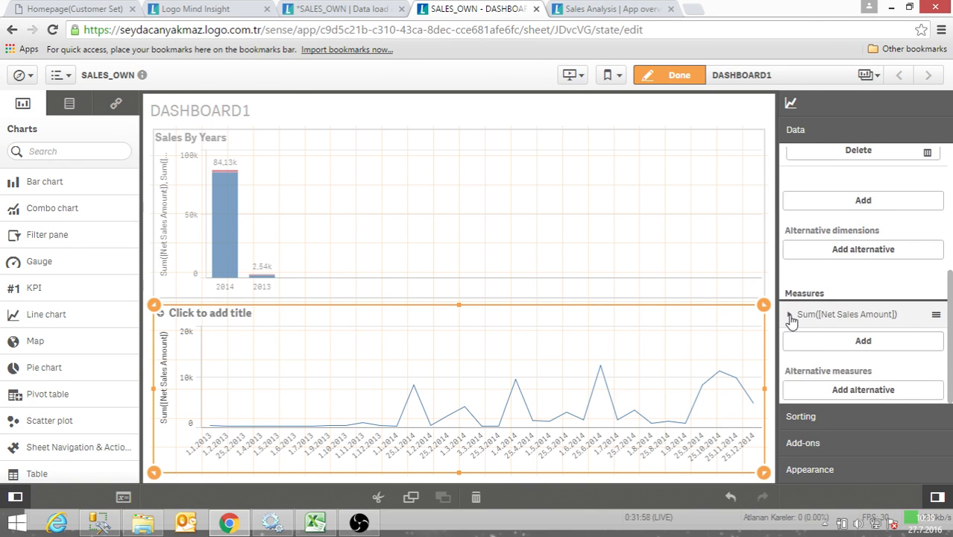
{"action": "left_click", "coordinate": [792, 315]}
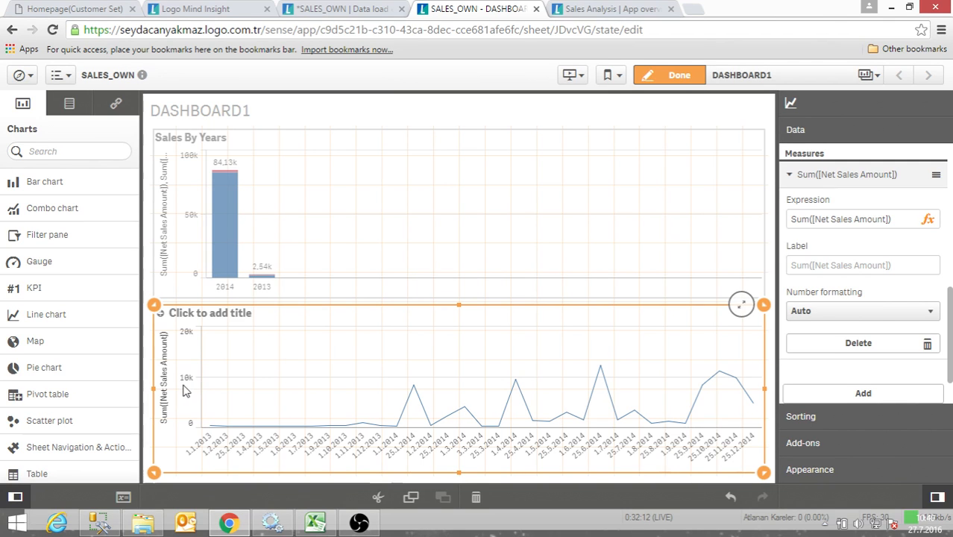
{"action": "left_click", "coordinate": [854, 311]}
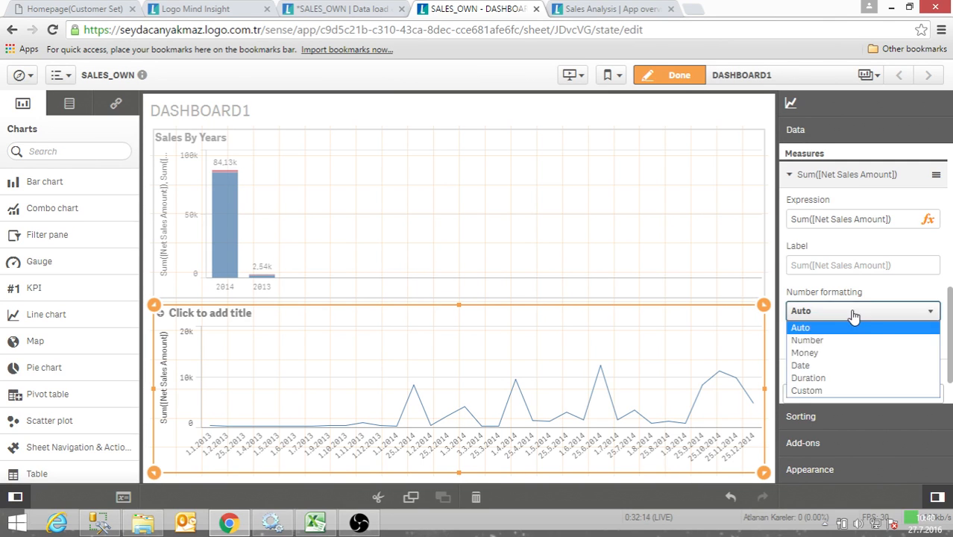
{"action": "left_click", "coordinate": [832, 354]}
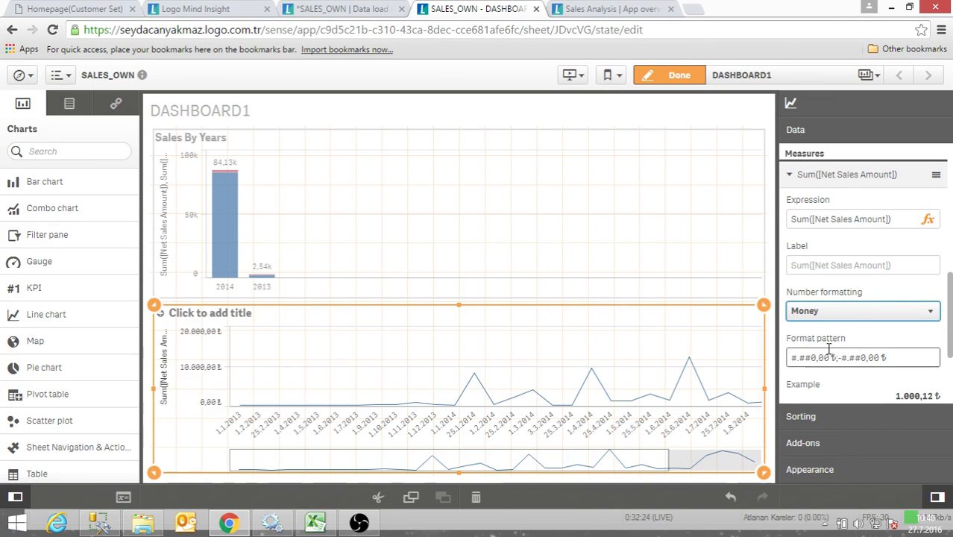
- Change the currency symbol in the measure's format pattern to dollars, giving #.##0,00 $;-#.##0,00 $
{"action": "scroll", "coordinate": [834, 336], "scroll_direction": "down", "scroll_amount": 1}
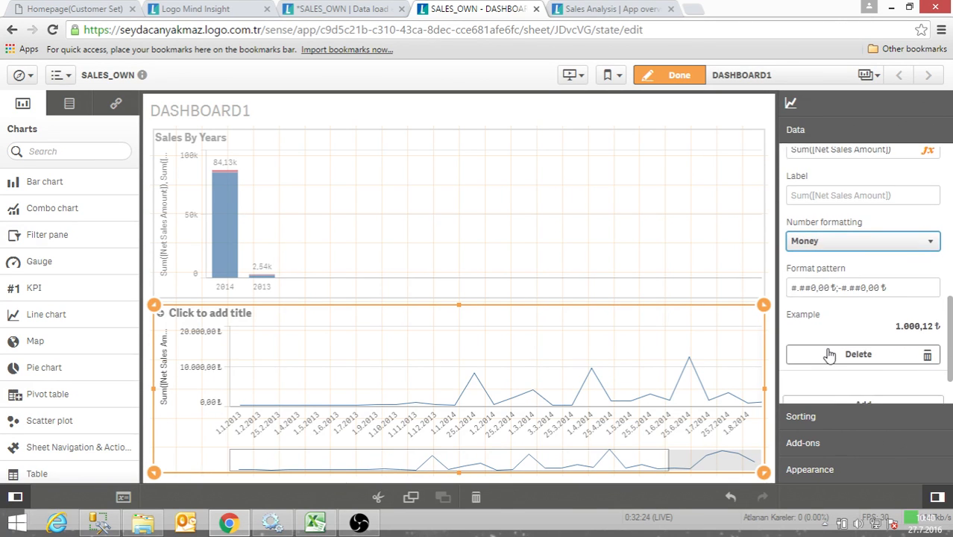
{"action": "left_click", "coordinate": [836, 290]}
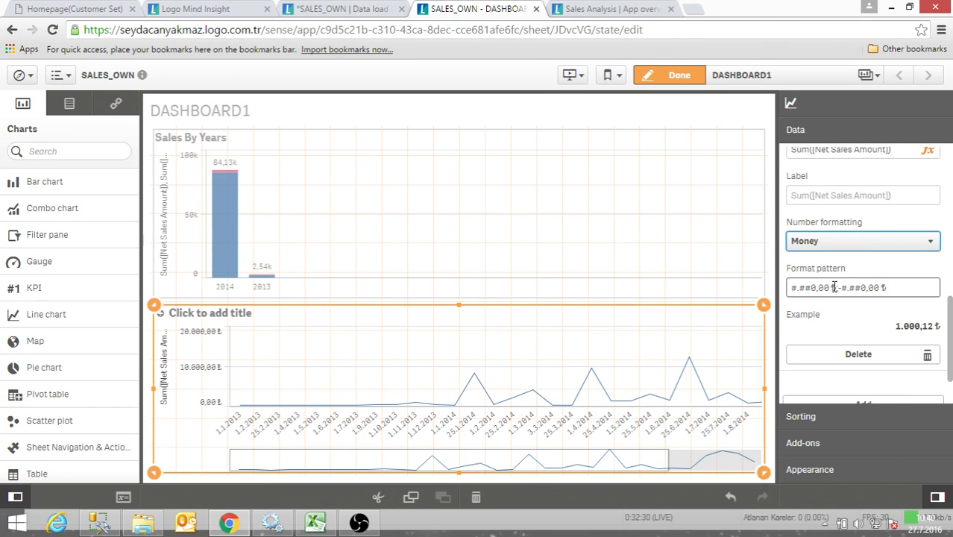
{"action": "left_click_drag", "start_coordinate": [831, 287], "coordinate": [836, 287]}
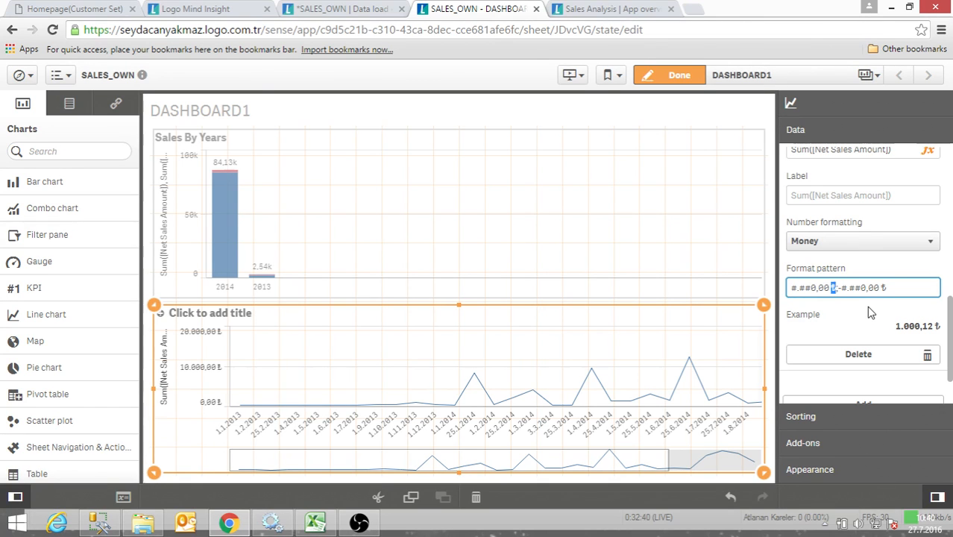
{"action": "type", "text": "$"}
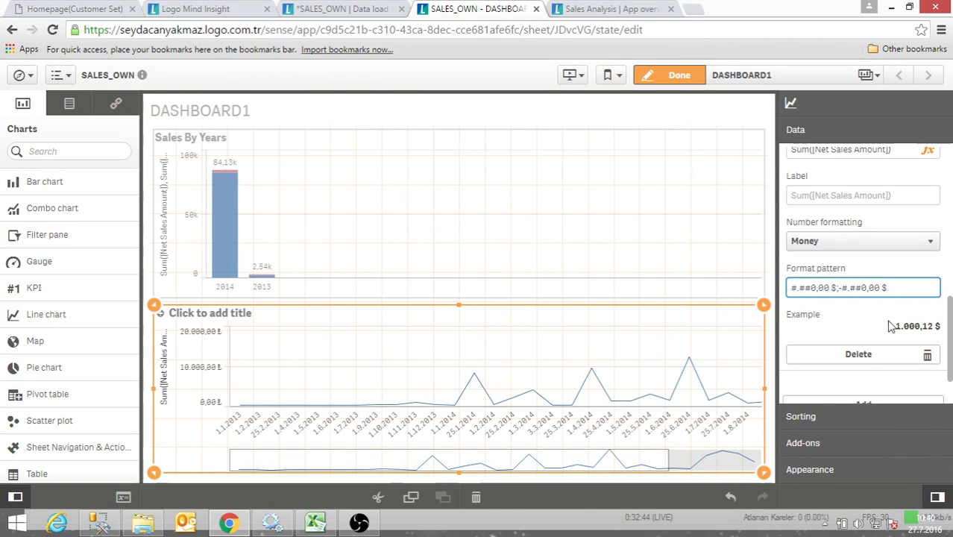
- Apply the dollar format pattern, switch the line chart measure's number formatting to Number, and inspect the simple number formats
{"action": "left_click", "coordinate": [876, 327]}
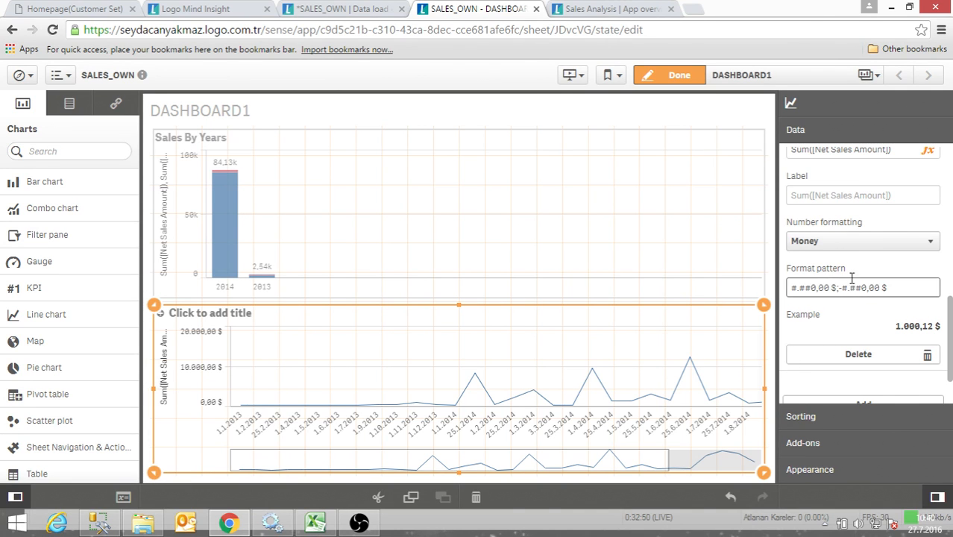
{"action": "left_click", "coordinate": [855, 243]}
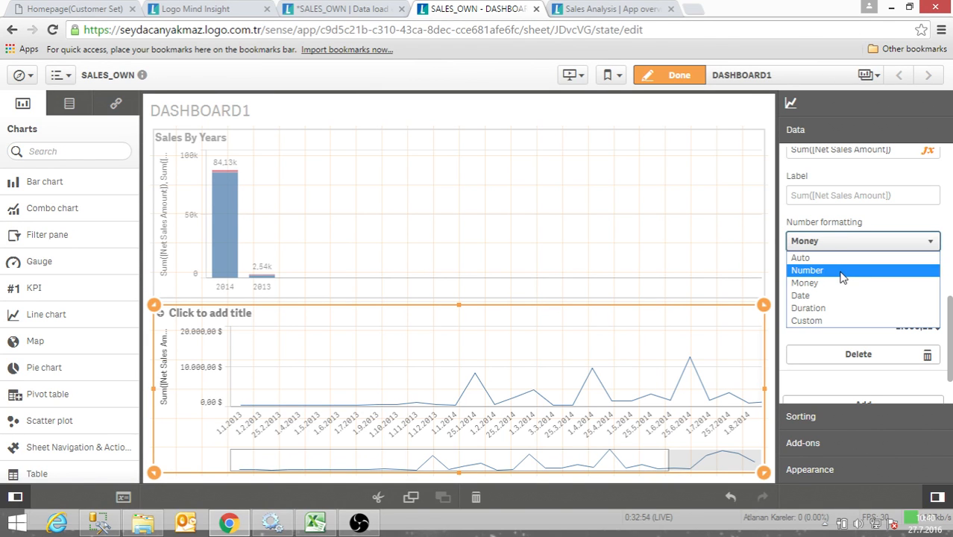
{"action": "left_click", "coordinate": [842, 271]}
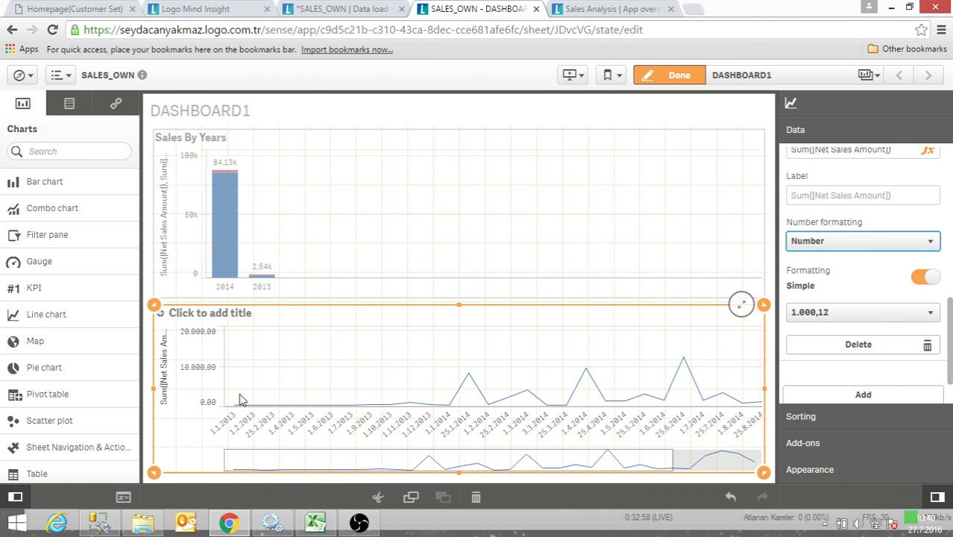
{"action": "left_click", "coordinate": [843, 317]}
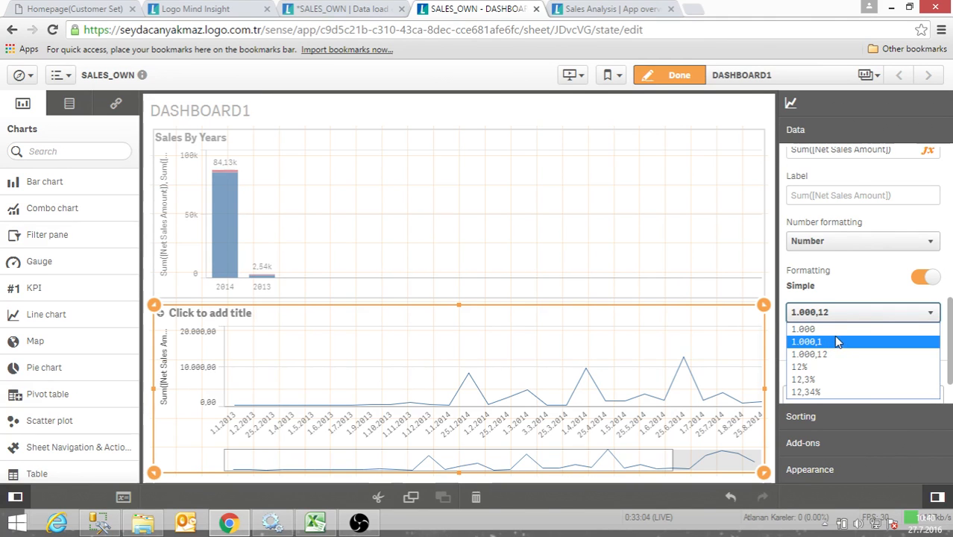
{"action": "left_click", "coordinate": [856, 297]}
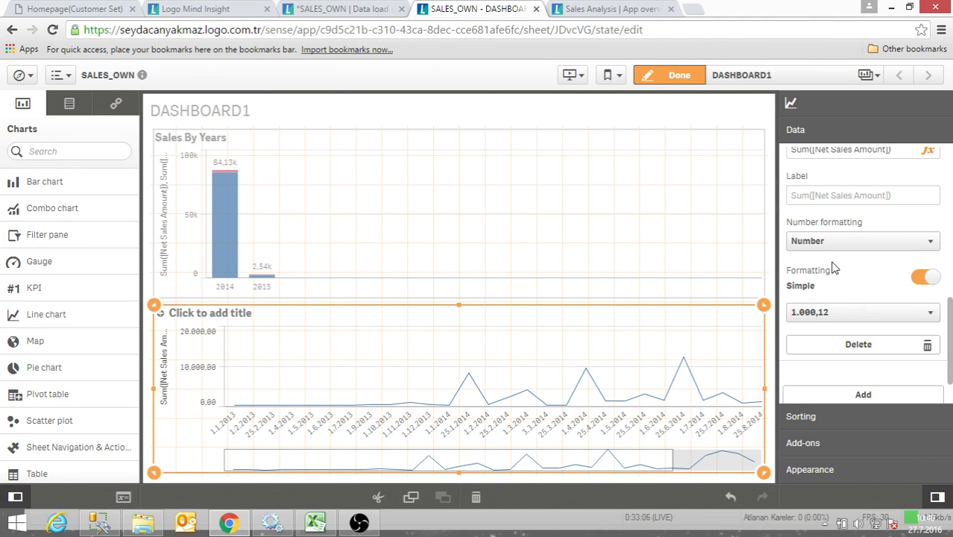
- Set the number formatting of the line chart's net sales measure back to Money
{"action": "left_click", "coordinate": [844, 241]}
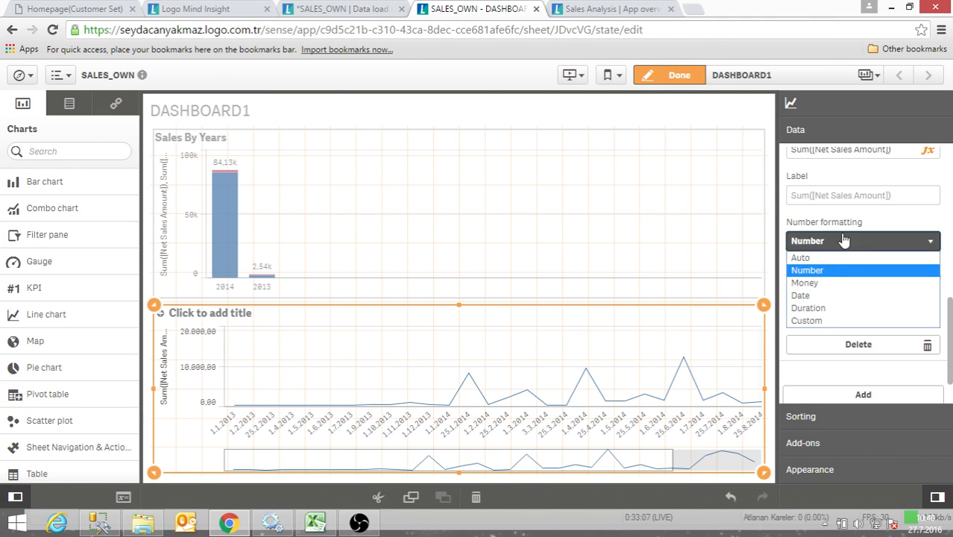
{"action": "left_click", "coordinate": [829, 283]}
{"action": "left_click", "coordinate": [895, 305]}
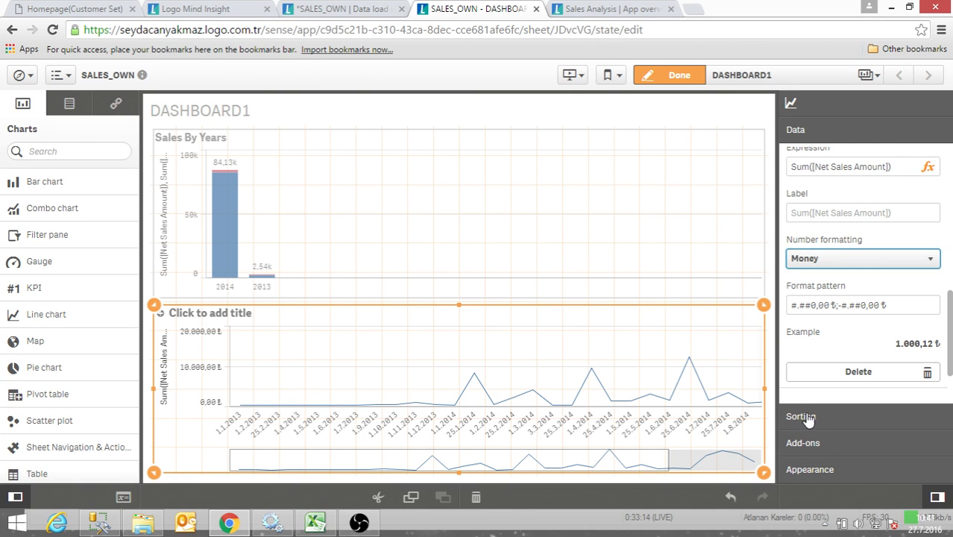
- Change the line chart's presentation style to Area in its appearance settings
{"action": "left_click", "coordinate": [810, 448]}
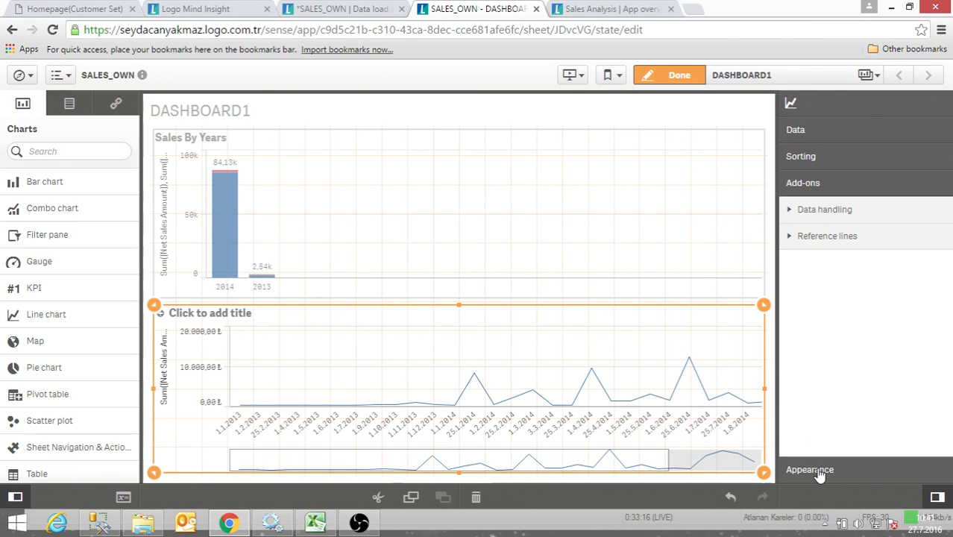
{"action": "left_click", "coordinate": [814, 470]}
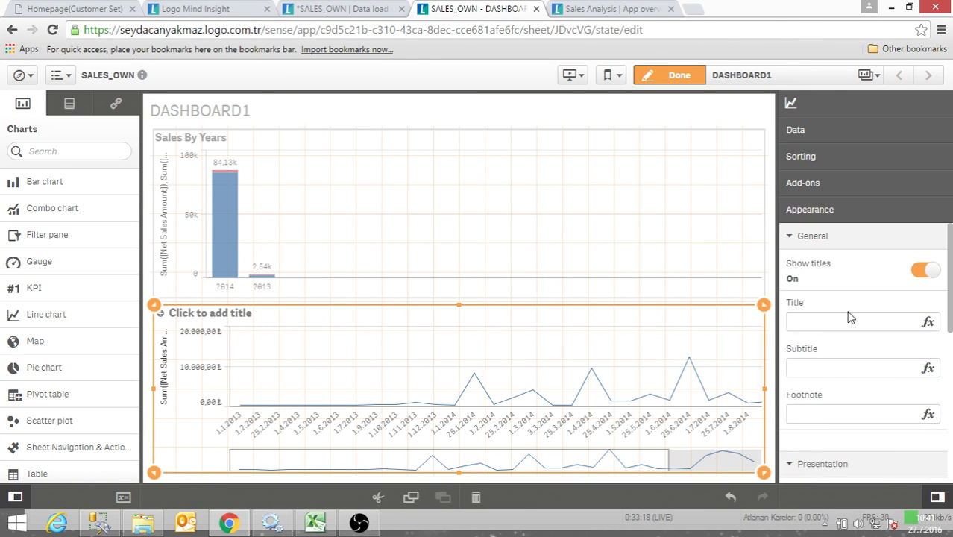
{"action": "scroll", "coordinate": [846, 317], "scroll_direction": "down", "scroll_amount": 4}
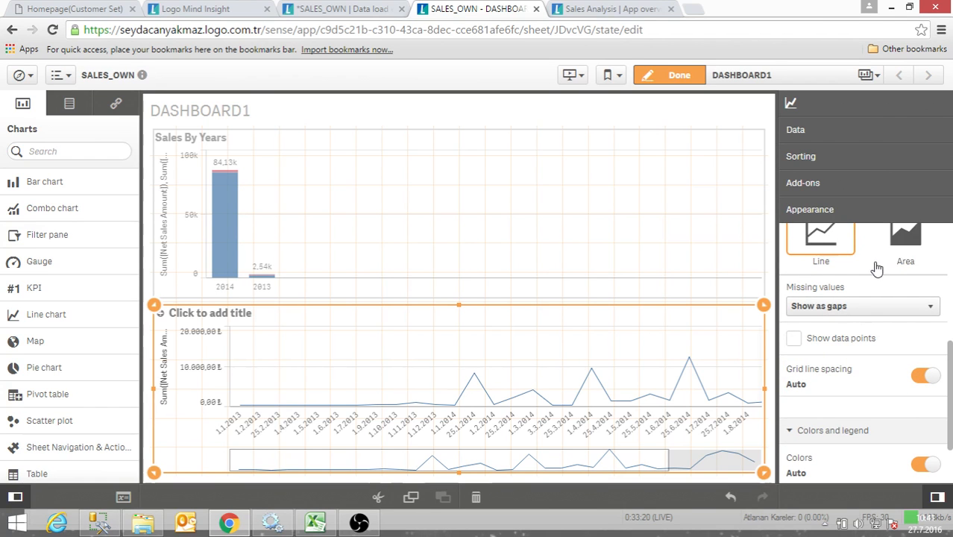
{"action": "left_click", "coordinate": [906, 246]}
{"action": "scroll", "coordinate": [869, 326], "scroll_direction": "up", "scroll_amount": 3}
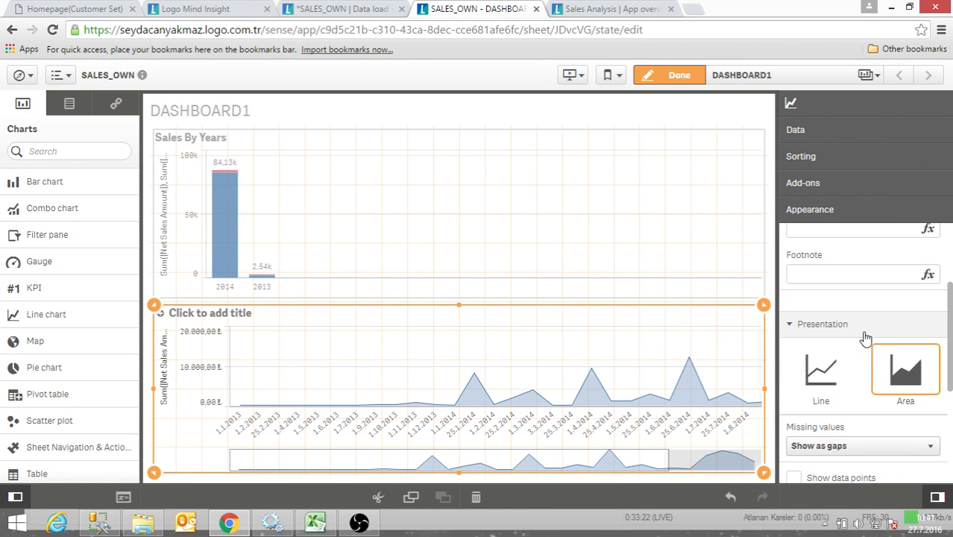
- Show data points on the area chart and set its value labels to Auto
{"action": "scroll", "coordinate": [823, 441], "scroll_direction": "down", "scroll_amount": 1}
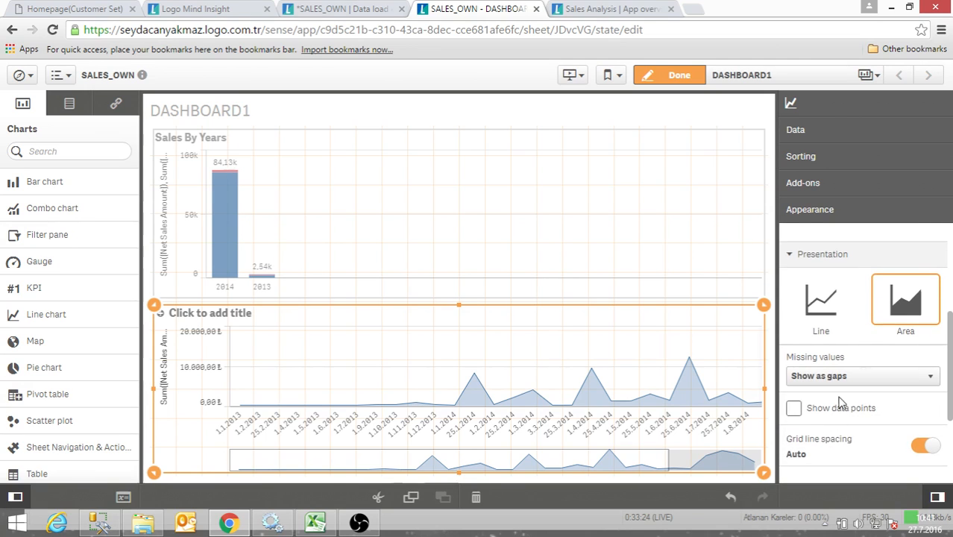
{"action": "left_click", "coordinate": [825, 410]}
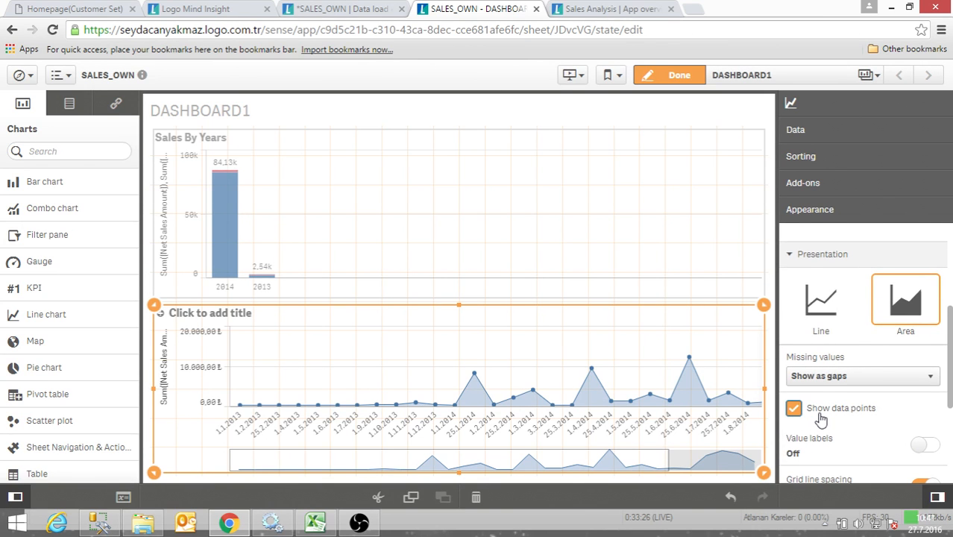
{"action": "scroll", "coordinate": [836, 422], "scroll_direction": "down", "scroll_amount": 2}
{"action": "left_click", "coordinate": [925, 306]}
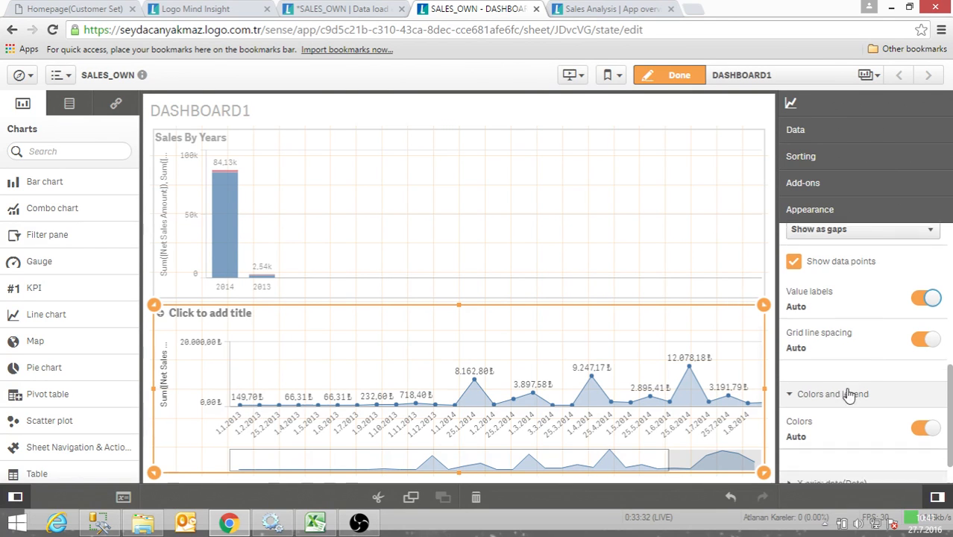
- Switch the area chart's colors to Custom and color it By measure, keeping the Sequential gradient scheme
{"action": "scroll", "coordinate": [847, 393], "scroll_direction": "down", "scroll_amount": 1}
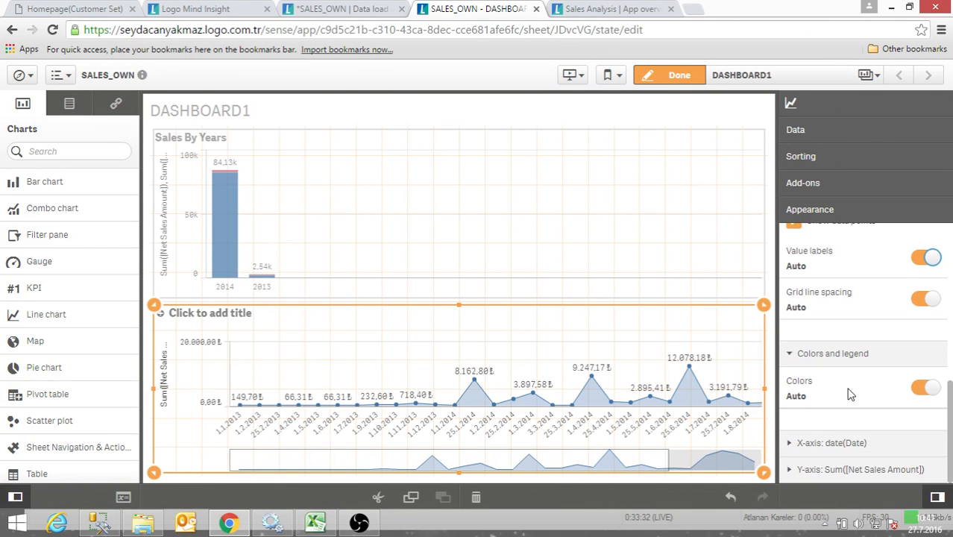
{"action": "left_click", "coordinate": [923, 388]}
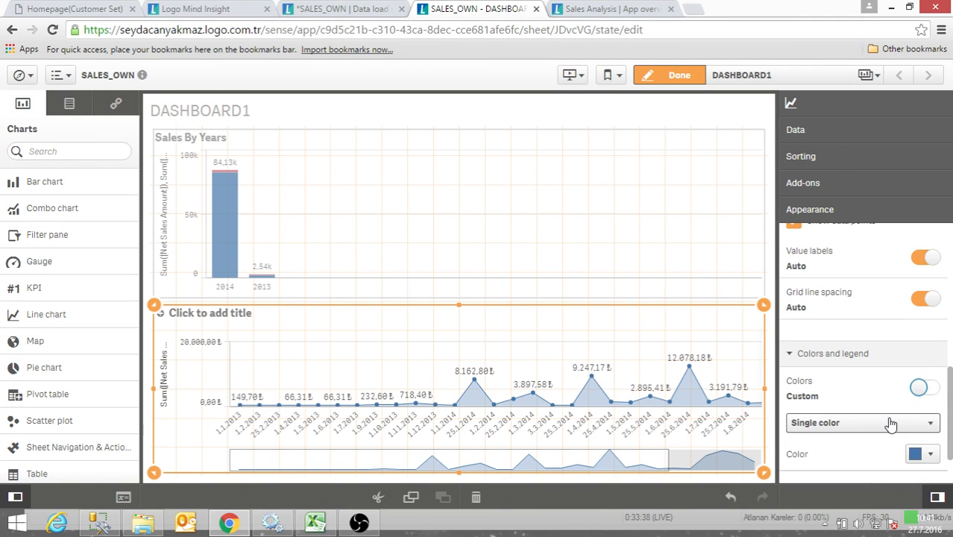
{"action": "scroll", "coordinate": [907, 373], "scroll_direction": "down", "scroll_amount": 1}
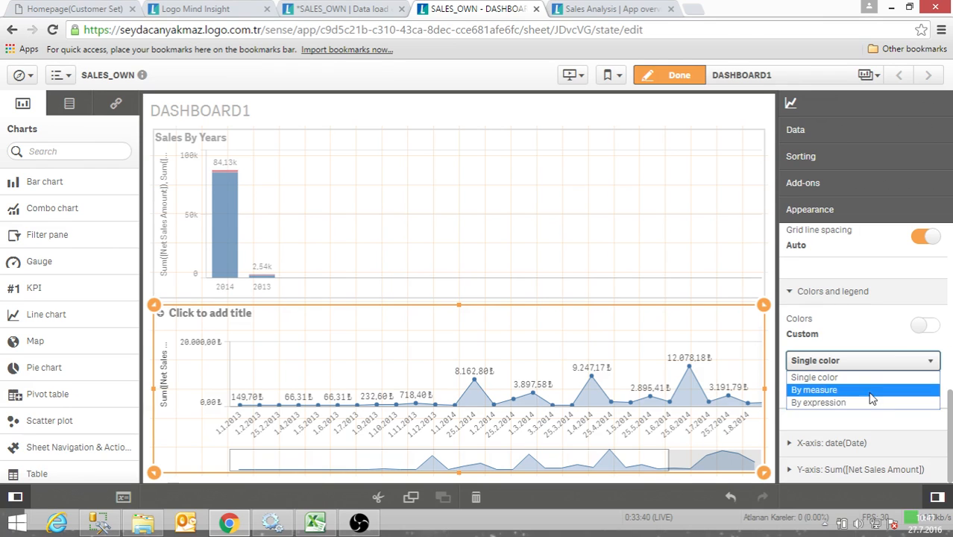
{"action": "left_click", "coordinate": [873, 391]}
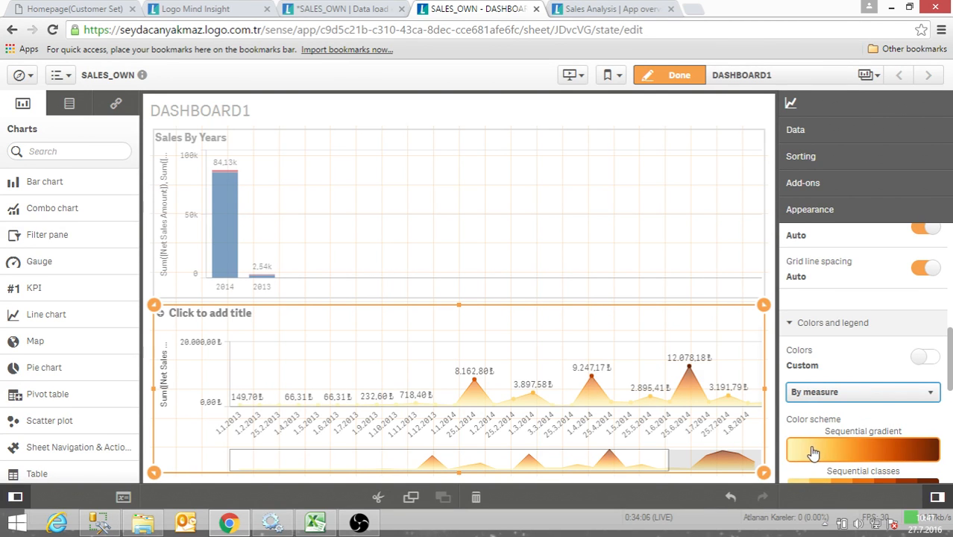
{"action": "scroll", "coordinate": [819, 452], "scroll_direction": "down", "scroll_amount": 1}
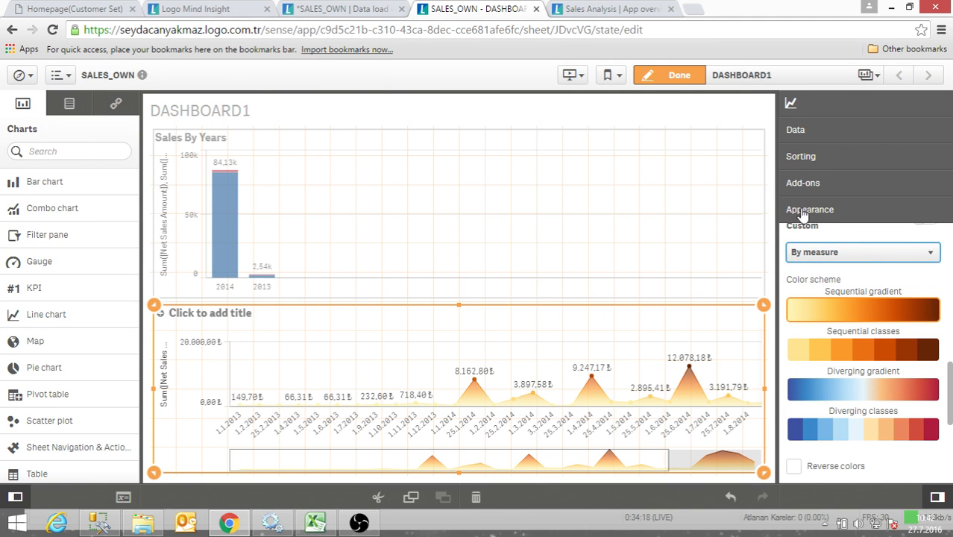
- Title the area chart "Sales By Date"
{"action": "scroll", "coordinate": [827, 258], "scroll_direction": "up", "scroll_amount": 2}
{"action": "scroll", "coordinate": [823, 263], "scroll_direction": "up", "scroll_amount": 6}
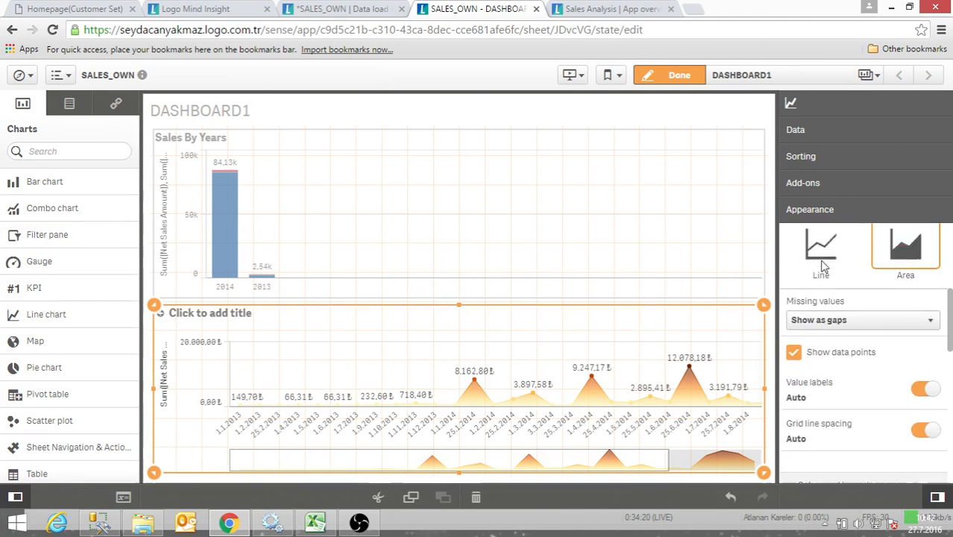
{"action": "left_click", "coordinate": [808, 323]}
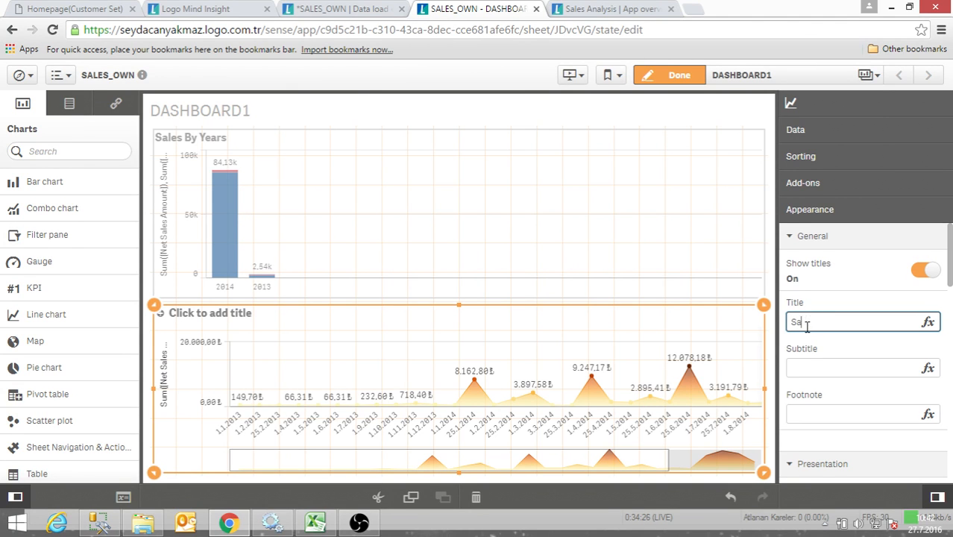
{"action": "type", "text": "Sales By Date"}
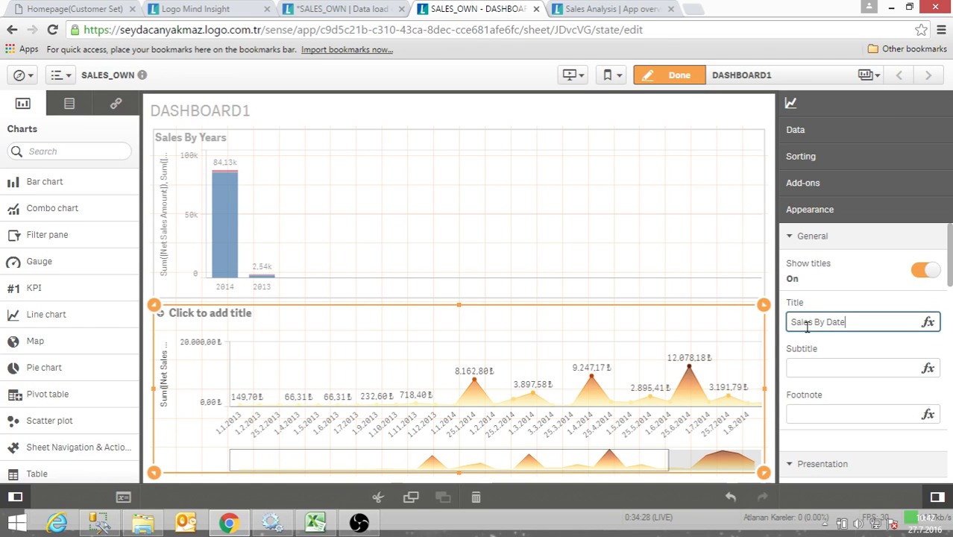
{"action": "left_click", "coordinate": [700, 292]}
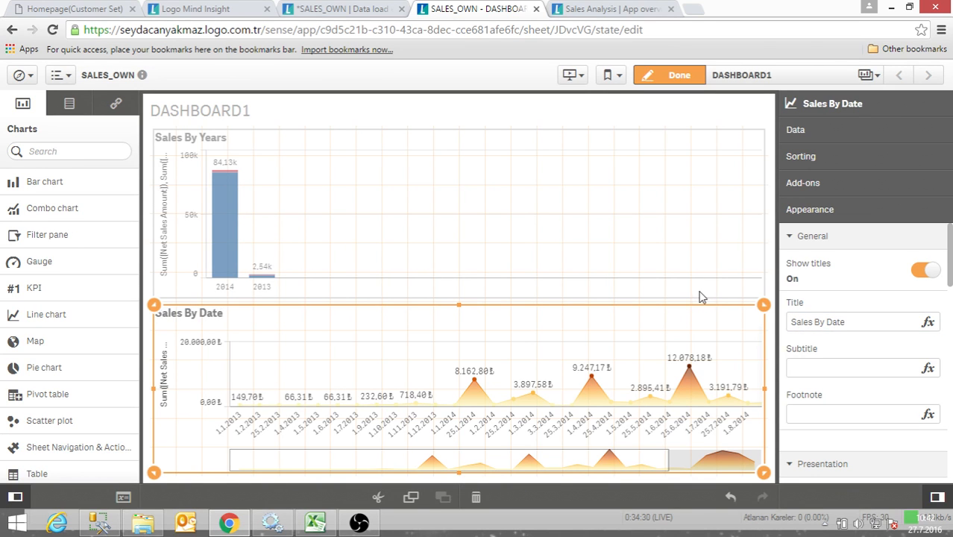
- Examine the legend and X-axis settings of the Sales By Years bar chart, including the axis position options
{"action": "left_click", "coordinate": [827, 466]}
{"action": "scroll", "coordinate": [828, 466], "scroll_direction": "down", "scroll_amount": 3}
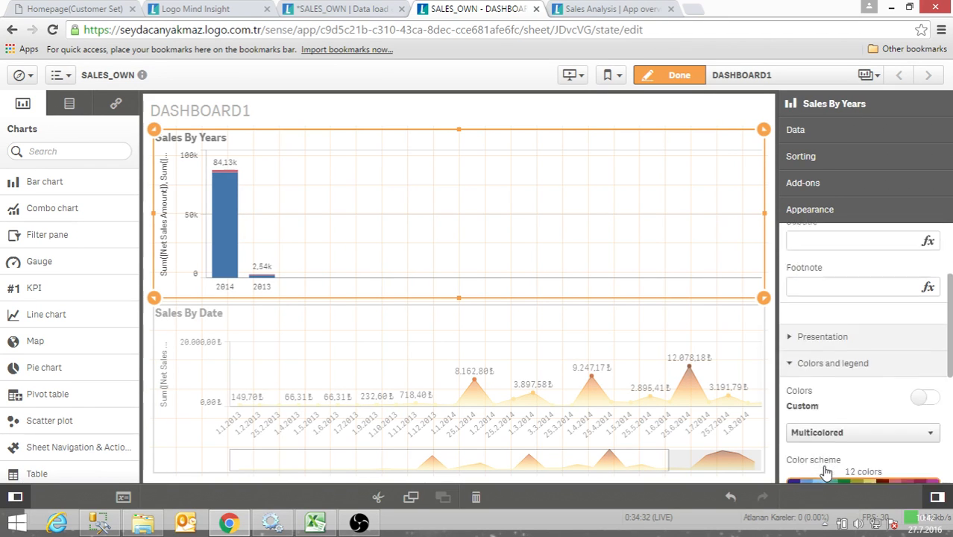
{"action": "scroll", "coordinate": [832, 470], "scroll_direction": "down", "scroll_amount": 3}
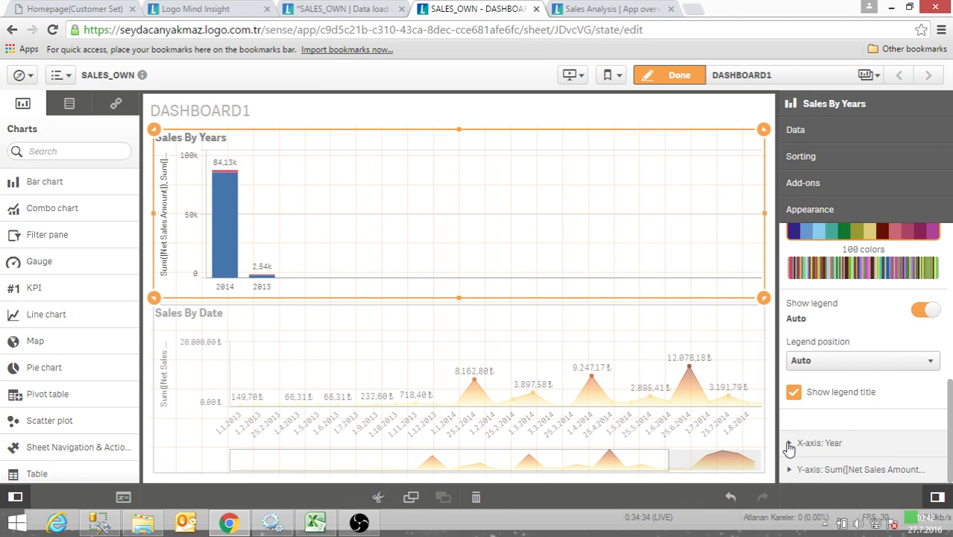
{"action": "left_click", "coordinate": [828, 446]}
{"action": "scroll", "coordinate": [828, 457], "scroll_direction": "down", "scroll_amount": 3}
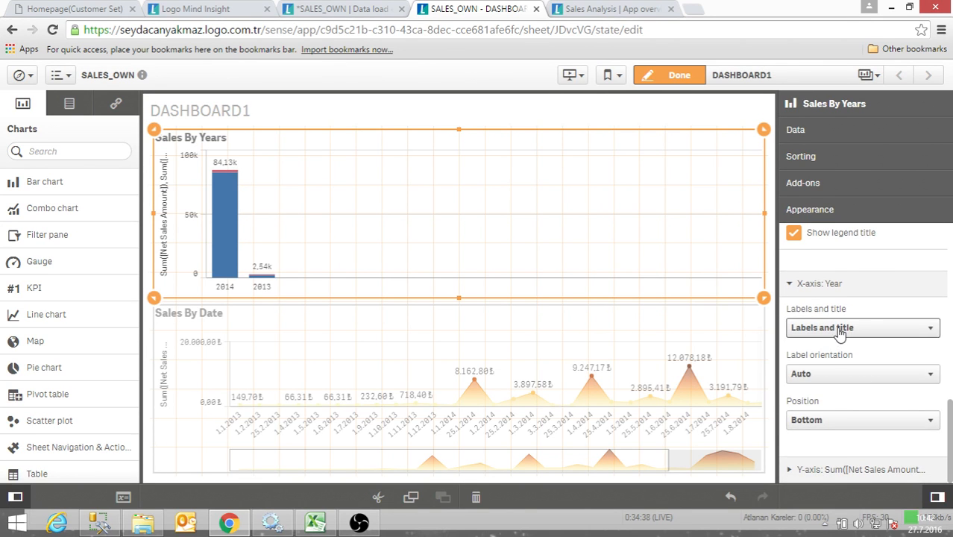
{"action": "left_click", "coordinate": [845, 422]}
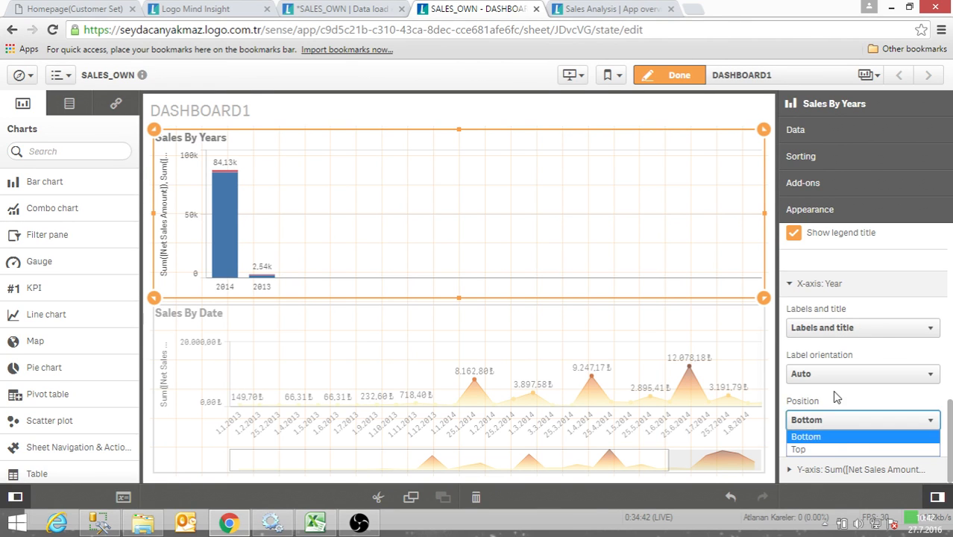
{"action": "left_click", "coordinate": [835, 398]}
- Try the Right position for the Y-axis of the Sales By Years chart and return it to Left
{"action": "left_click", "coordinate": [800, 470]}
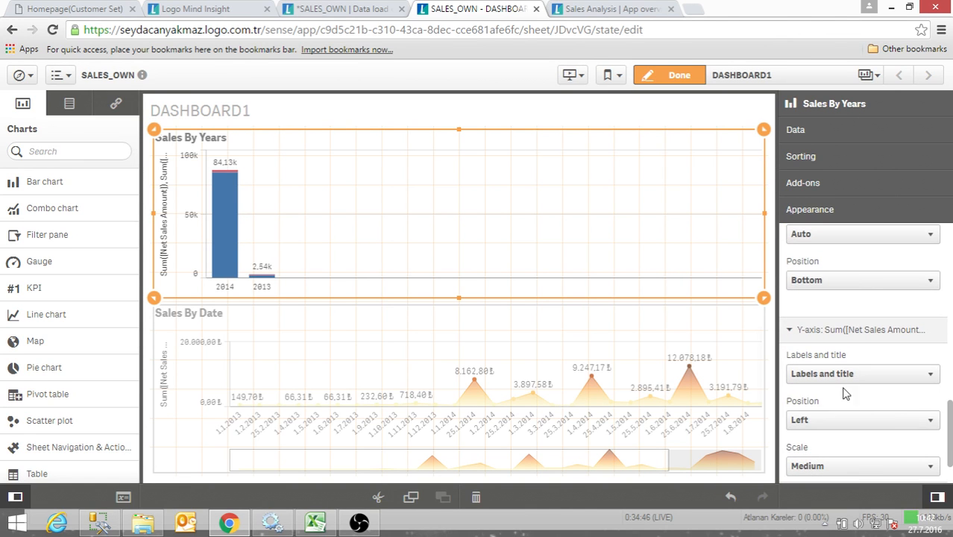
{"action": "left_click", "coordinate": [861, 422]}
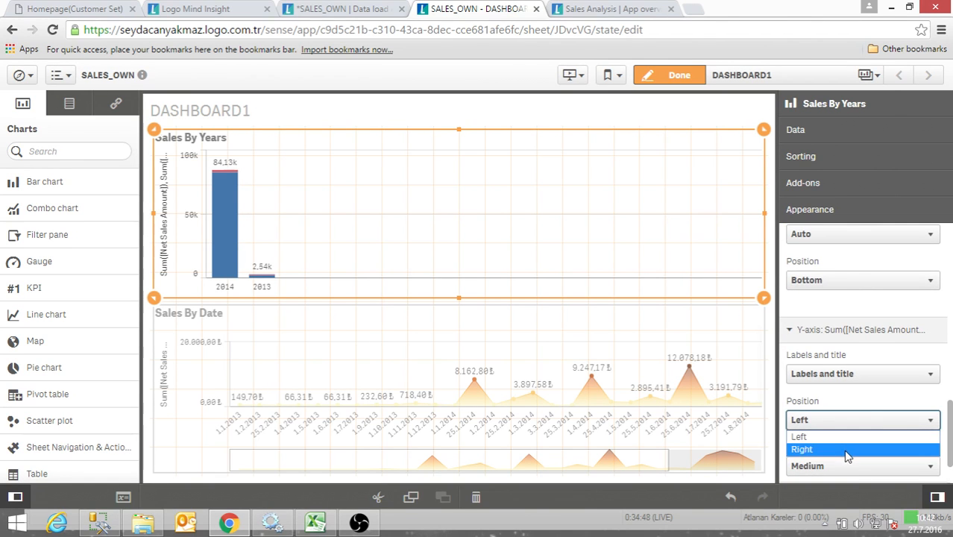
{"action": "left_click", "coordinate": [858, 447]}
{"action": "left_click", "coordinate": [834, 423]}
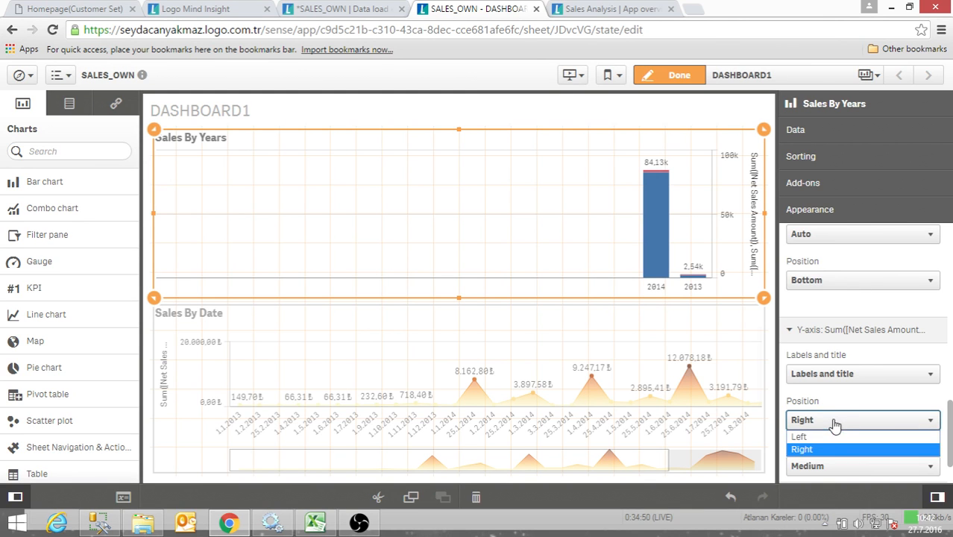
{"action": "left_click", "coordinate": [834, 420]}
{"action": "left_click", "coordinate": [832, 420]}
{"action": "left_click", "coordinate": [831, 437]}
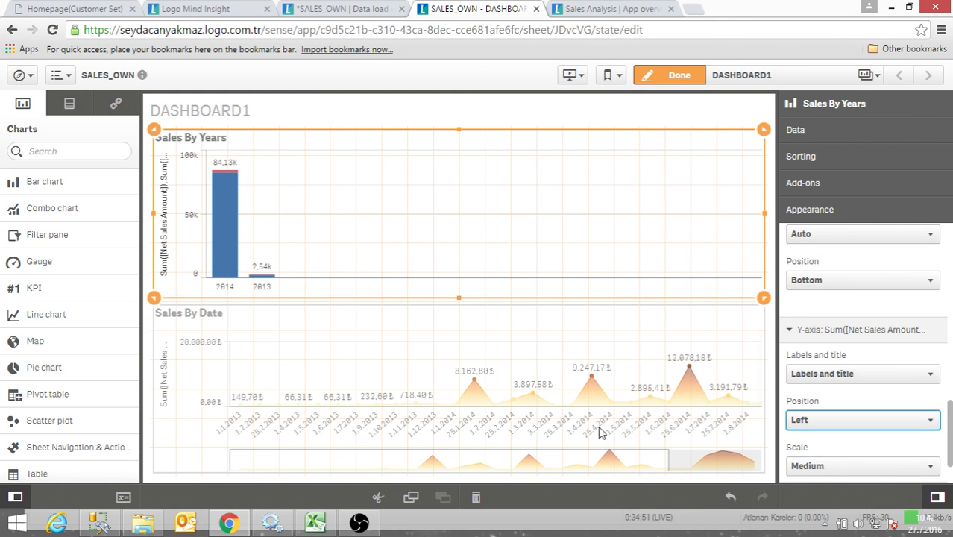
- Review the color scheme, legend and Y-axis settings of the Sales By Date chart
{"action": "left_click", "coordinate": [642, 424]}
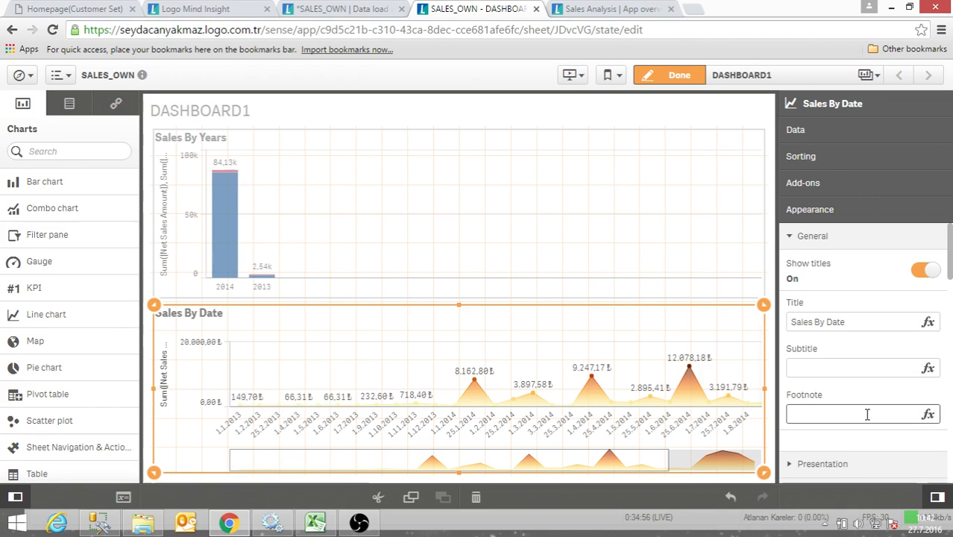
{"action": "scroll", "coordinate": [832, 425], "scroll_direction": "down", "scroll_amount": 3}
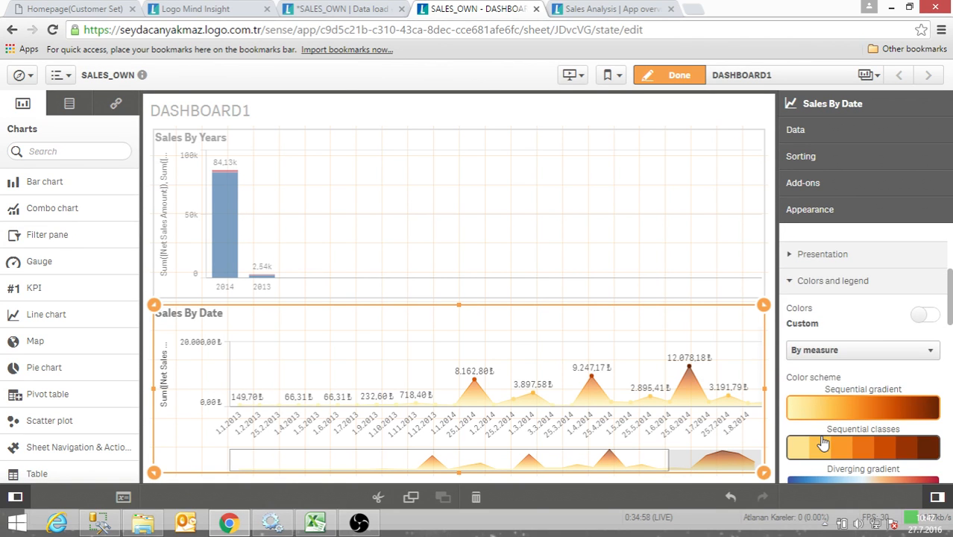
{"action": "scroll", "coordinate": [827, 448], "scroll_direction": "down", "scroll_amount": 6}
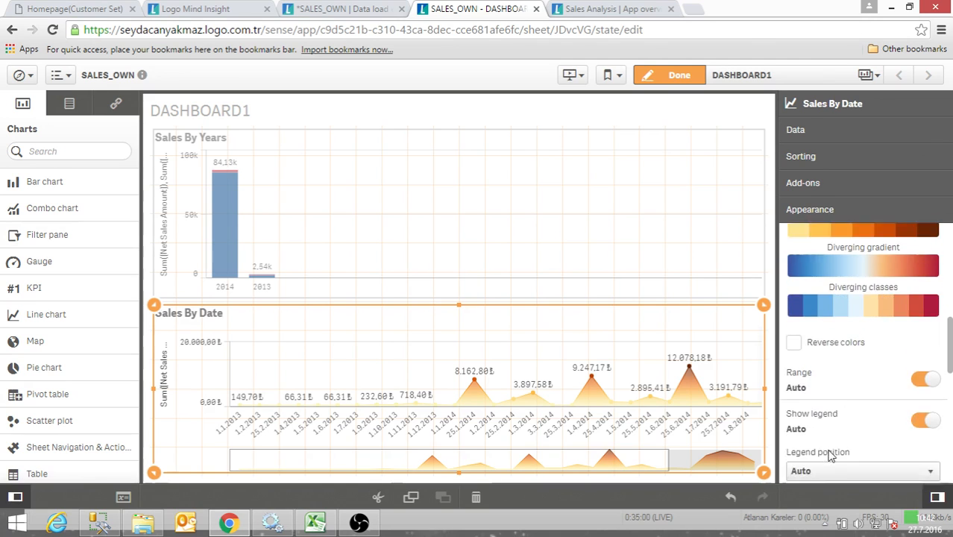
{"action": "scroll", "coordinate": [830, 455], "scroll_direction": "down", "scroll_amount": 3}
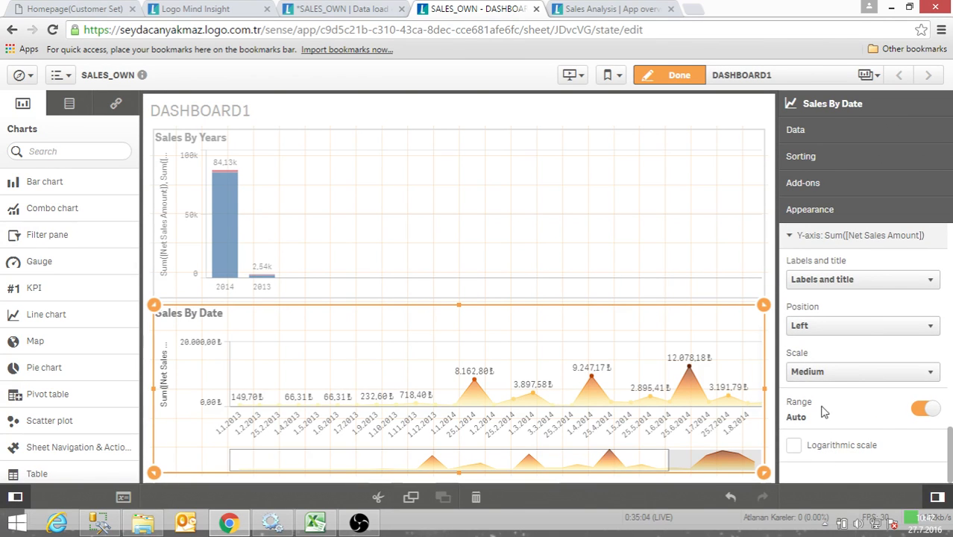
- Switch the Y-axis range of the Sales By Date chart from automatic to a custom Min/Max range
{"action": "left_click", "coordinate": [925, 409]}
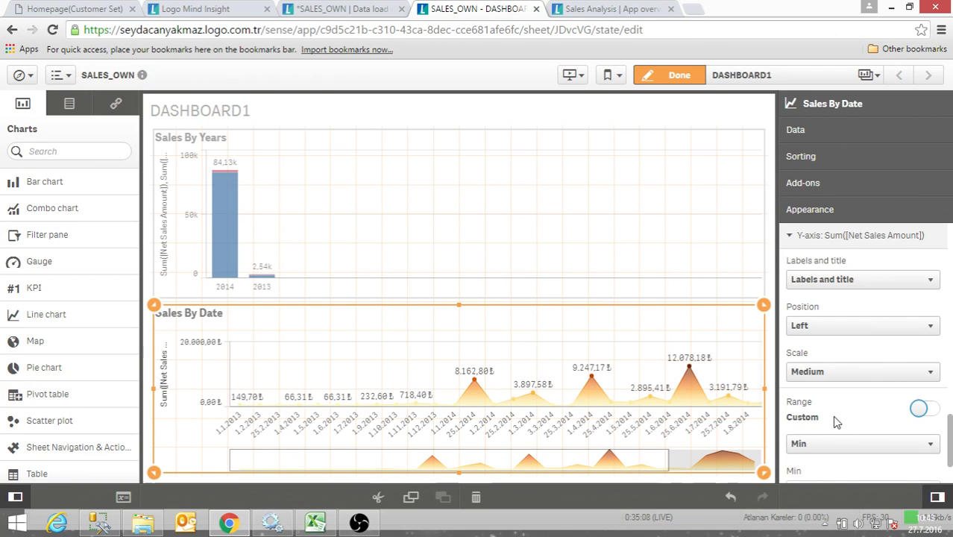
{"action": "scroll", "coordinate": [810, 421], "scroll_direction": "down", "scroll_amount": 2}
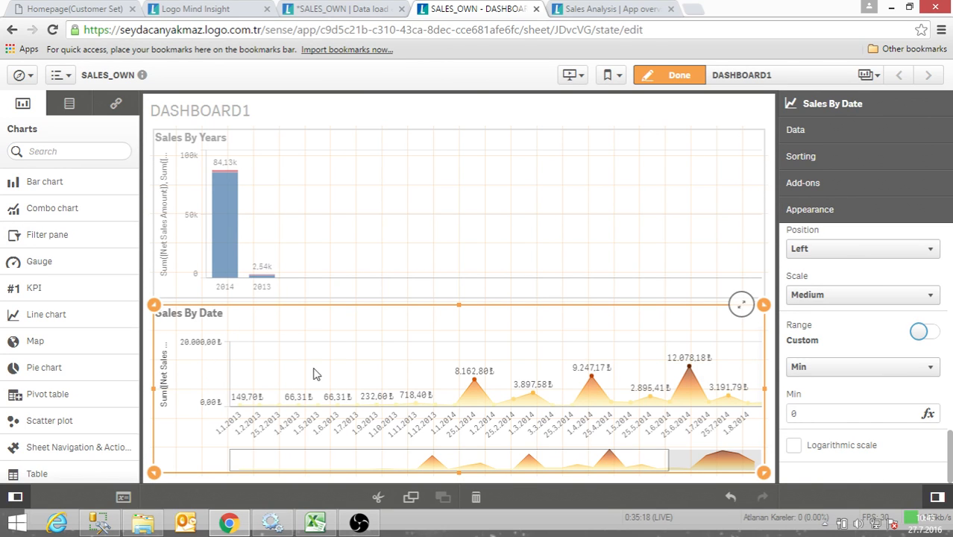
{"action": "left_click", "coordinate": [827, 367]}
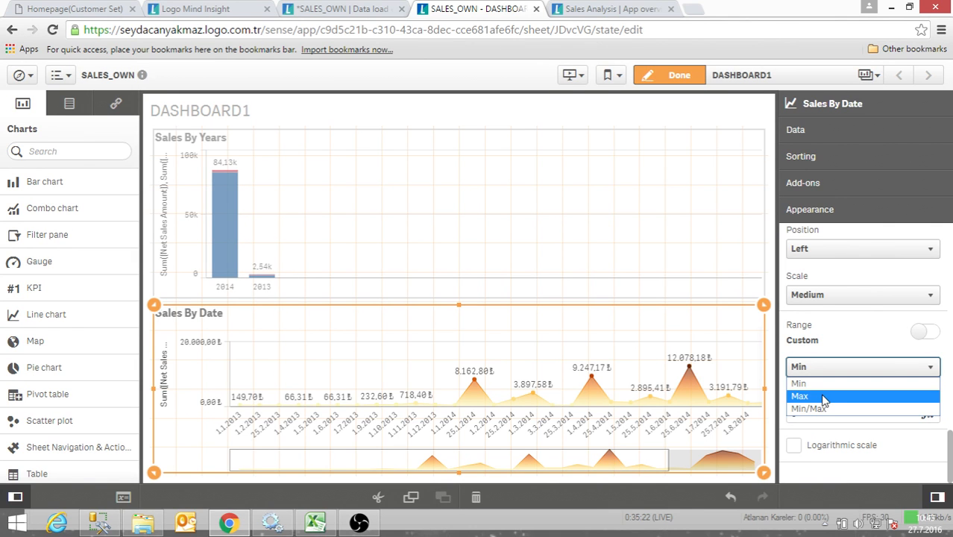
{"action": "left_click", "coordinate": [826, 409]}
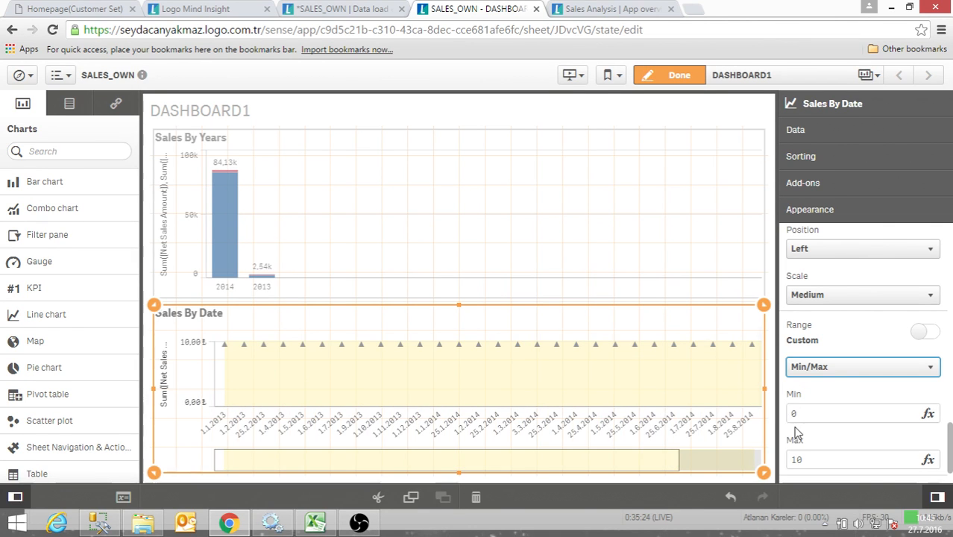
- Set the custom Y-axis range of the Sales By Date chart to a minimum of 1000 and a maximum of 50000
{"action": "scroll", "coordinate": [804, 431], "scroll_direction": "down", "scroll_amount": 1}
{"action": "left_click", "coordinate": [813, 366]}
{"action": "left_click_drag", "start_coordinate": [813, 366], "coordinate": [783, 367]}
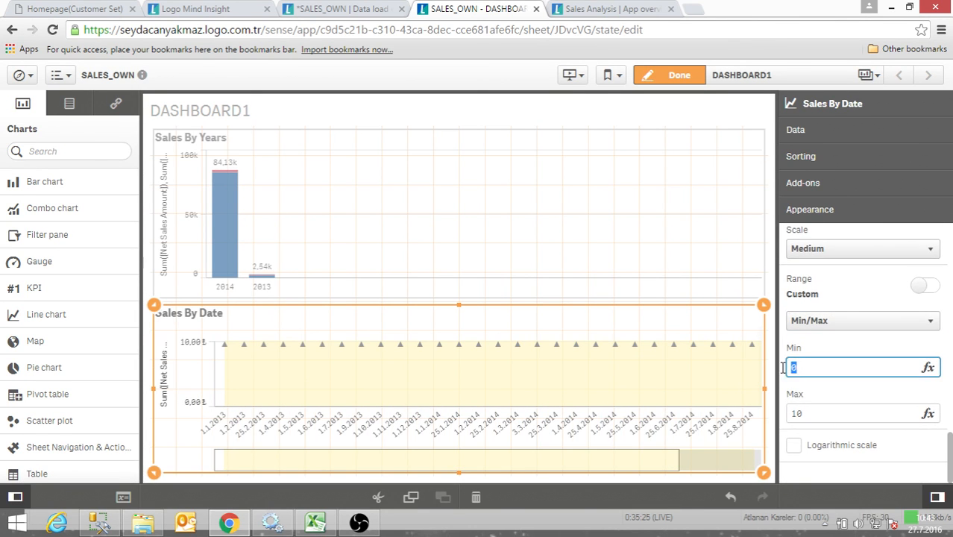
{"action": "left_click", "coordinate": [835, 414]}
{"action": "key", "text": "shift+Tab"}
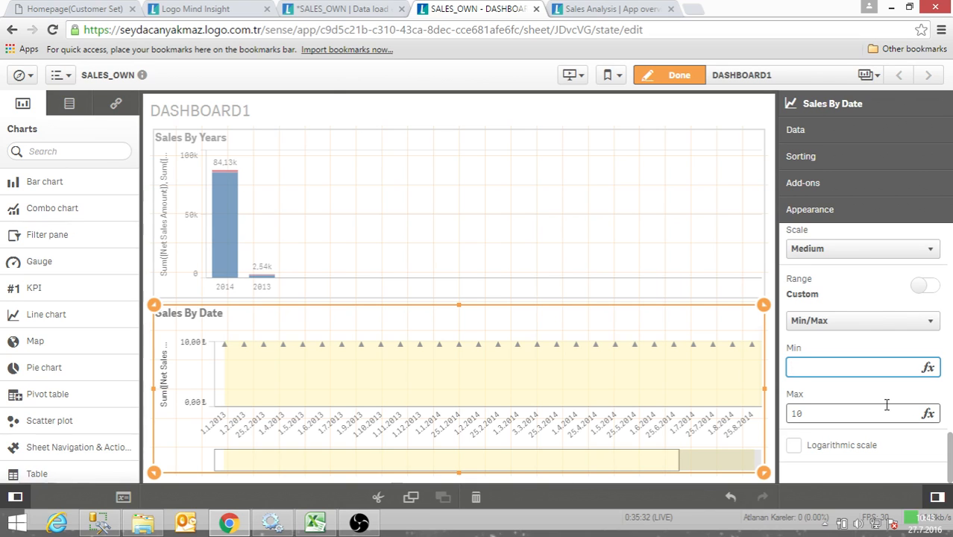
{"action": "type", "text": "1000"}
{"action": "key", "text": "Return"}
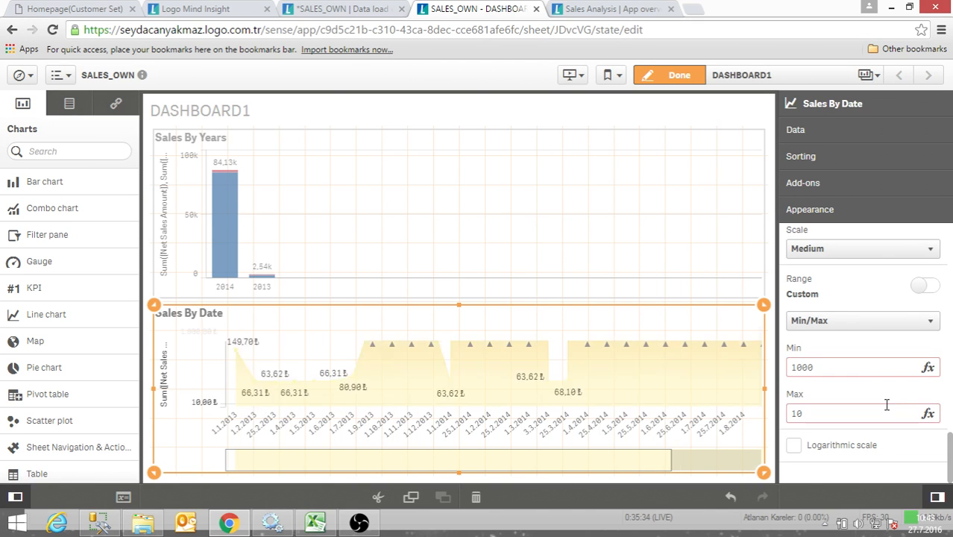
{"action": "double_click", "coordinate": [813, 415]}
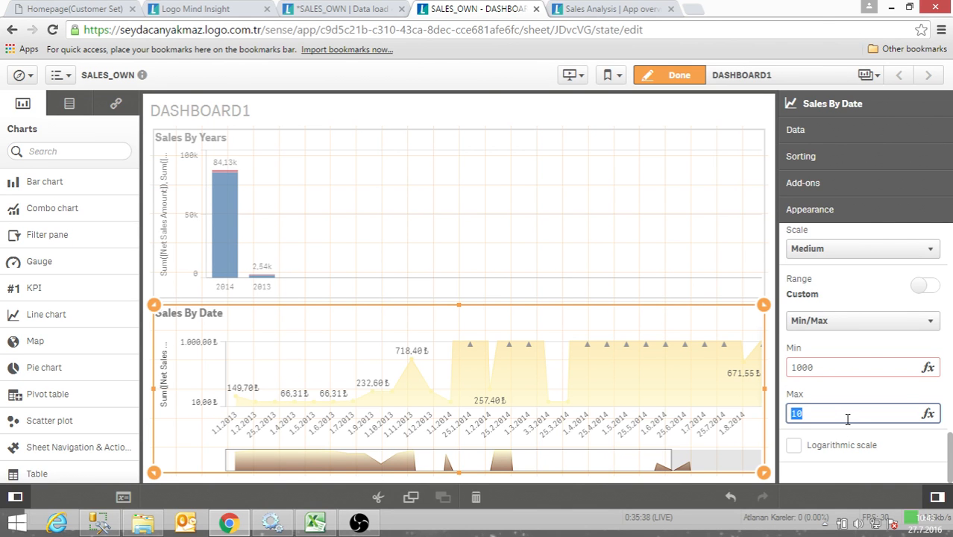
{"action": "type", "text": "50000"}
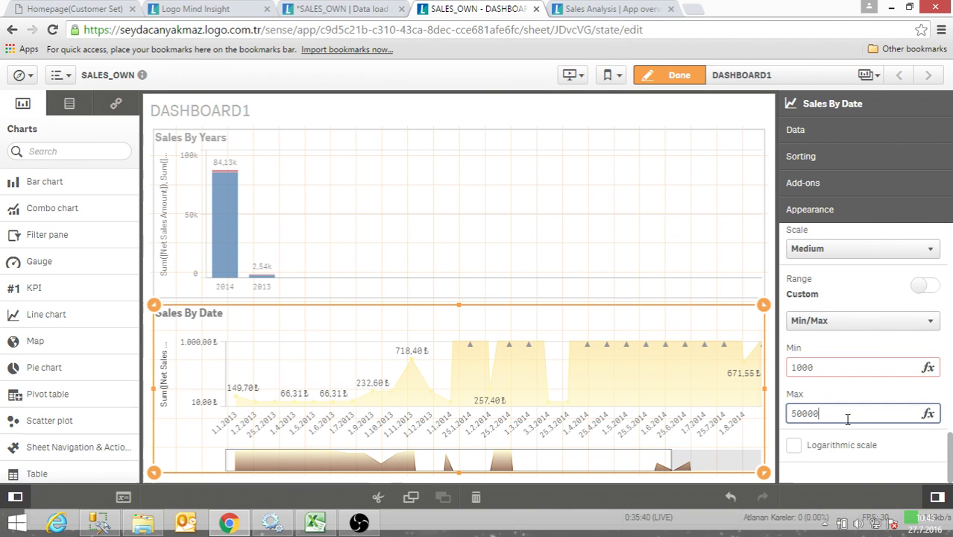
{"action": "key", "text": "Return"}
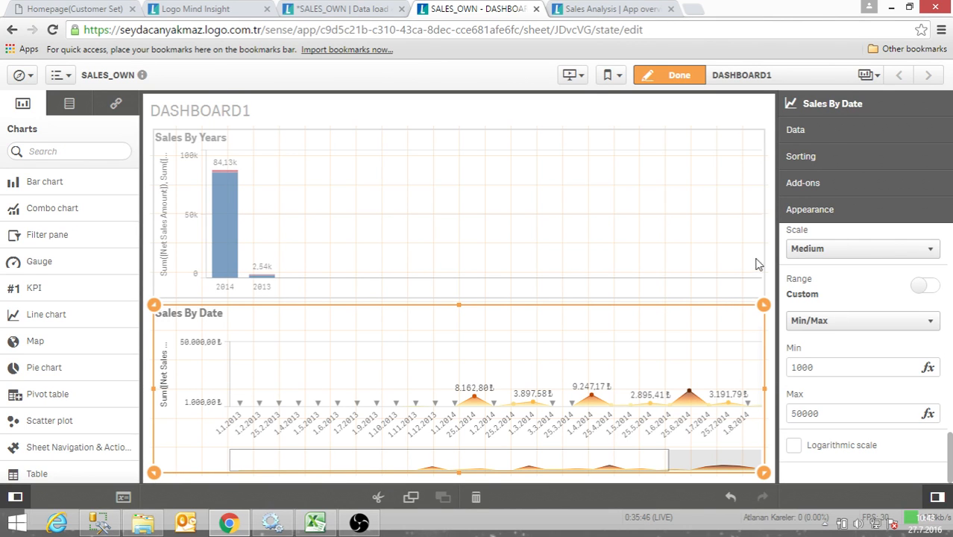
- Return the Y-axis range of the Sales By Date chart to Auto
{"action": "scroll", "coordinate": [822, 291], "scroll_direction": "up", "scroll_amount": 4}
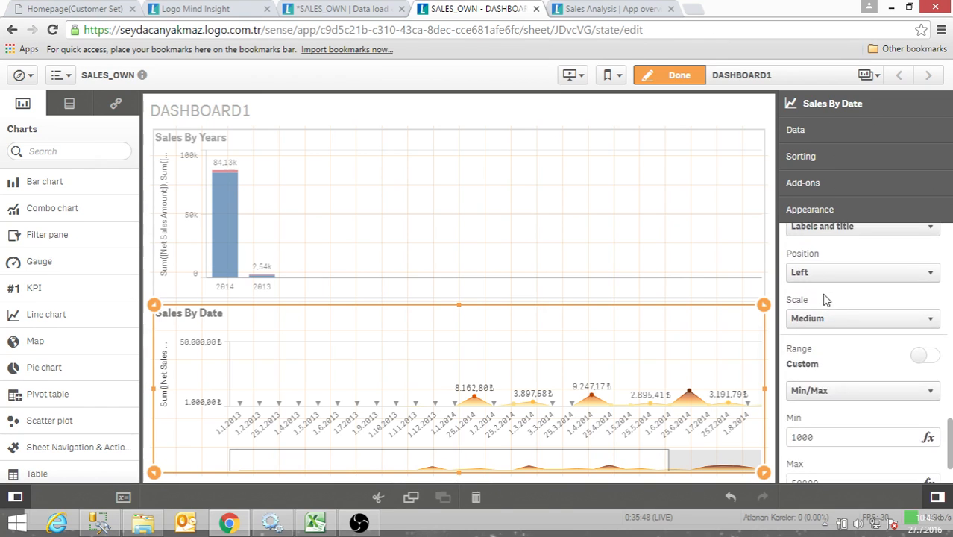
{"action": "scroll", "coordinate": [832, 358], "scroll_direction": "down", "scroll_amount": 4}
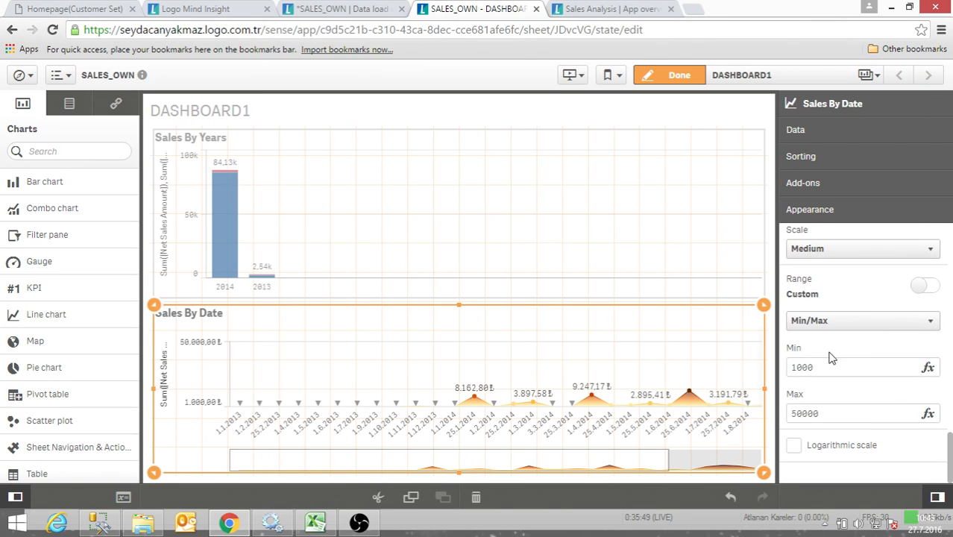
{"action": "left_click", "coordinate": [920, 288]}
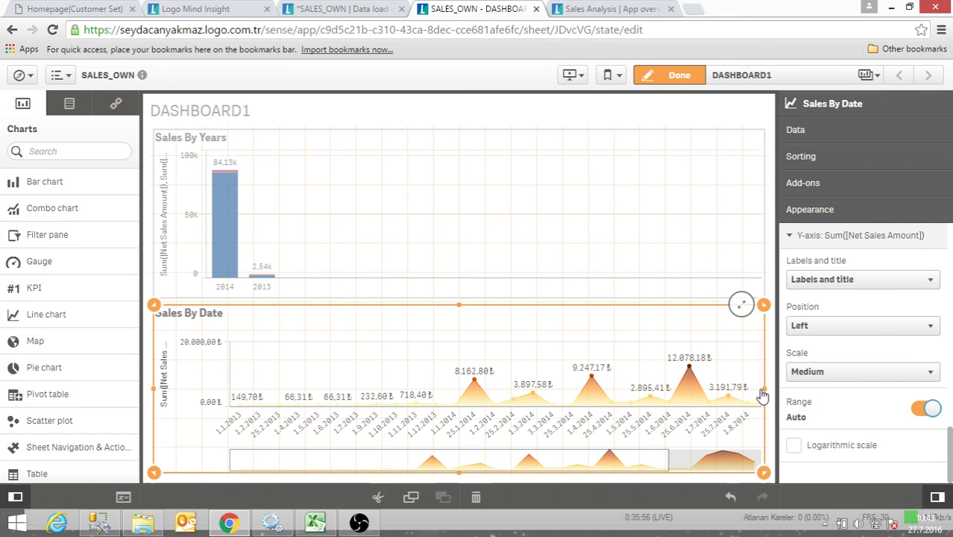
- Narrow the Sales By Date chart to about half the sheet width and place a pie chart in the freed space beside it
{"action": "left_click_drag", "start_coordinate": [764, 390], "coordinate": [459, 397]}
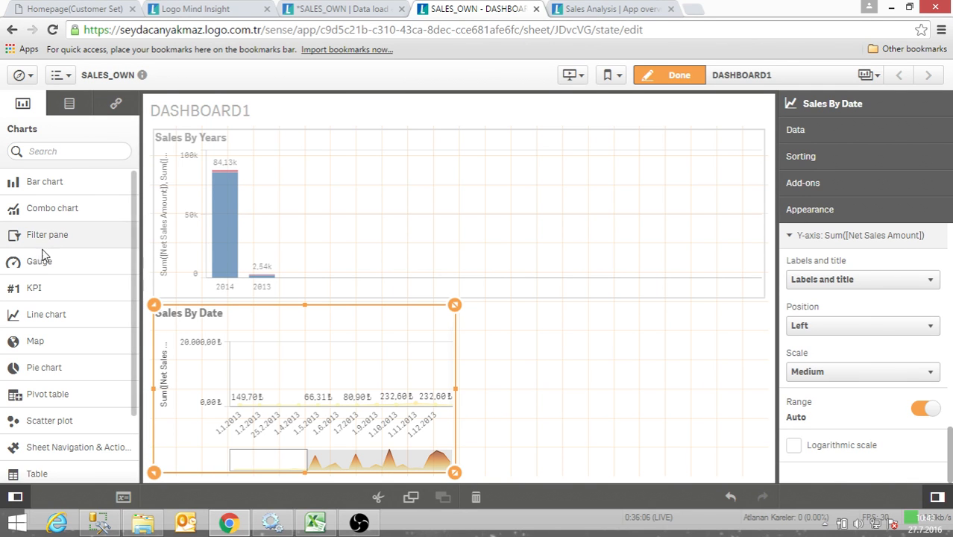
{"action": "left_click_drag", "start_coordinate": [129, 222], "coordinate": [102, 293]}
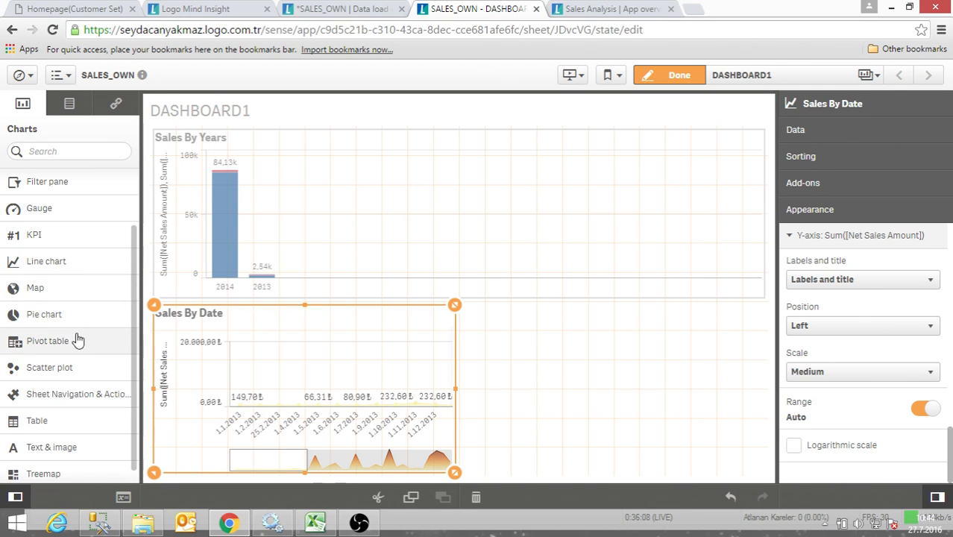
{"action": "left_click_drag", "start_coordinate": [15, 323], "coordinate": [638, 352]}
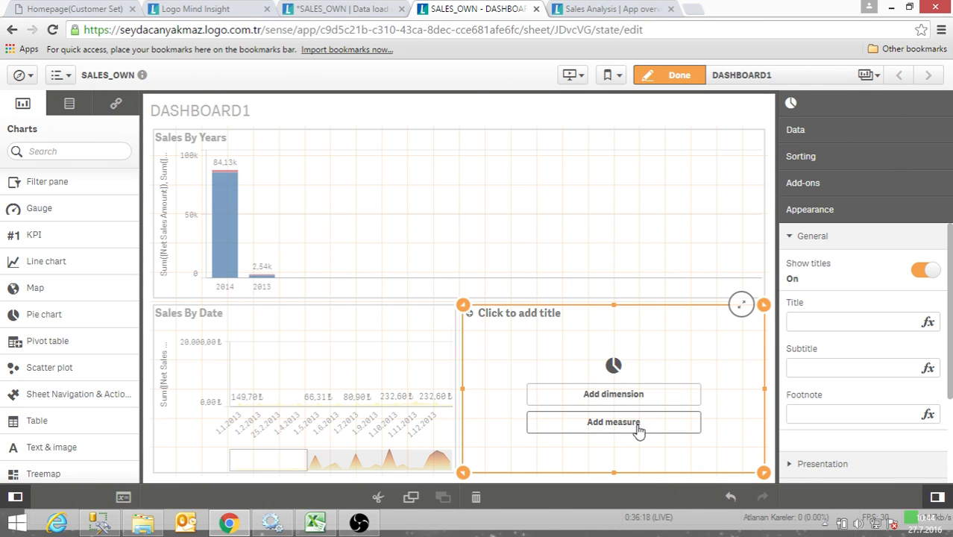
- Add Customer City as the dimension of the new pie chart
{"action": "left_click", "coordinate": [634, 397]}
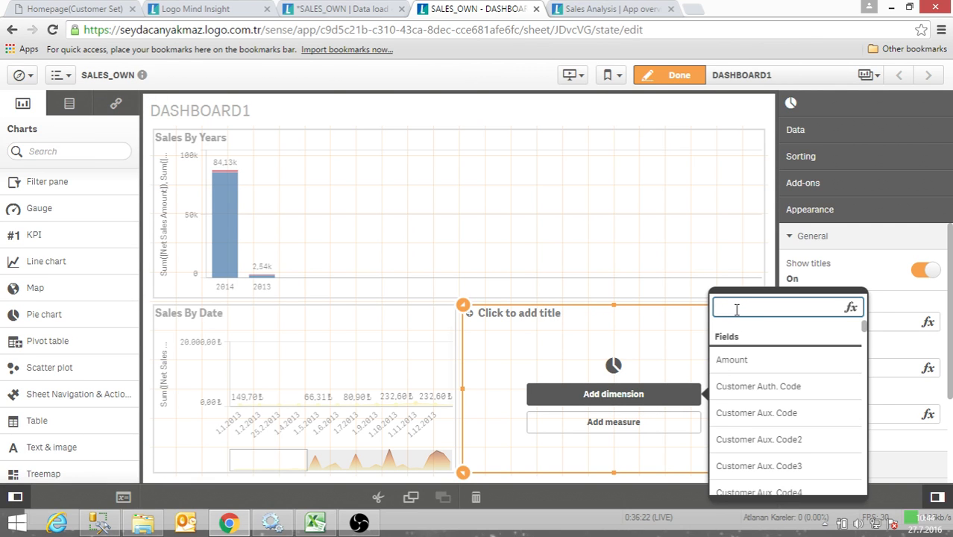
{"action": "type", "text": "customer"}
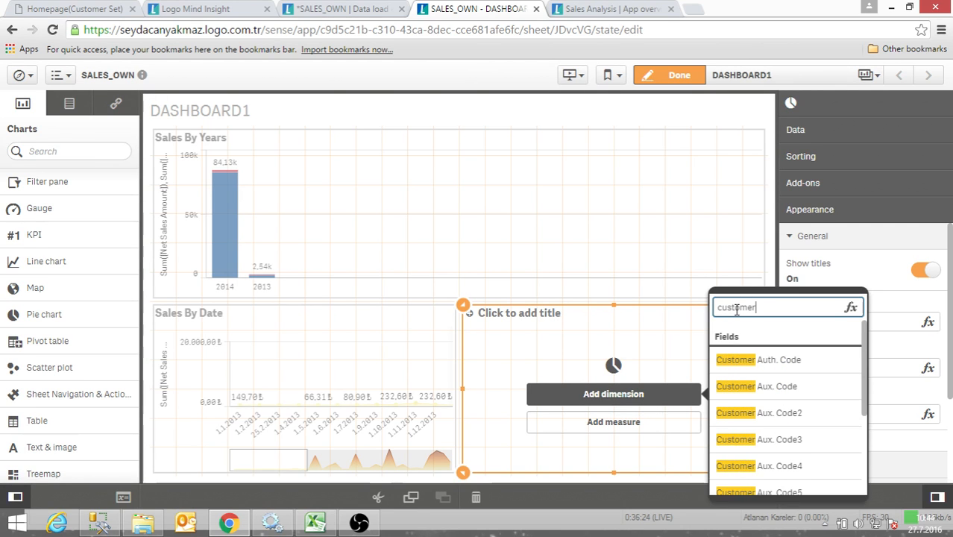
{"action": "type", "text": " ci"}
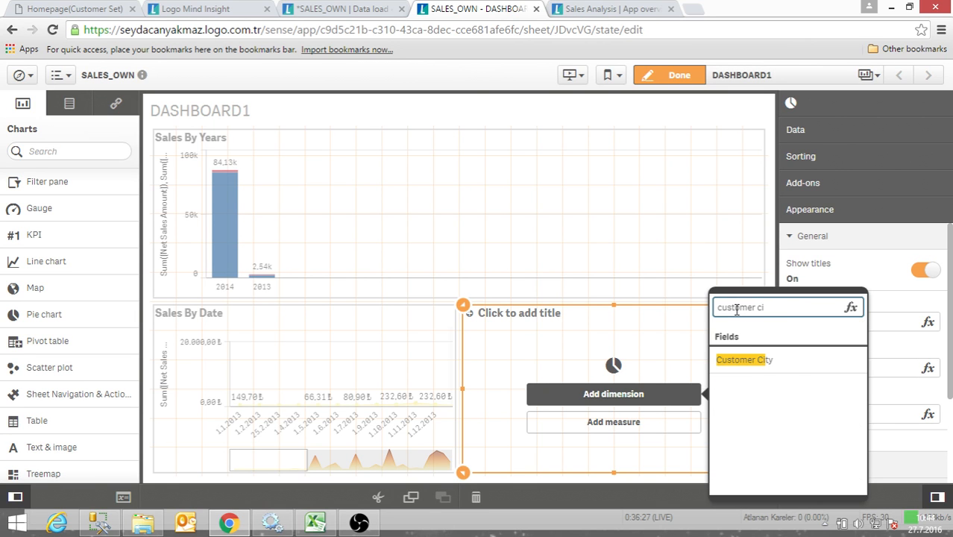
{"action": "left_click", "coordinate": [748, 361]}
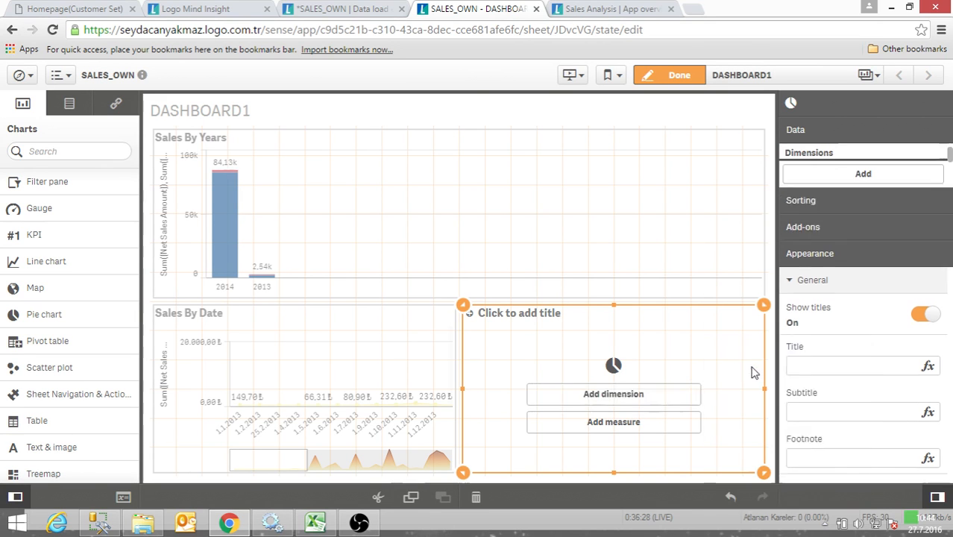
- Add the sum of Net Quantity as the pie chart's measure and finish editing the sheet
{"action": "left_click", "coordinate": [634, 422]}
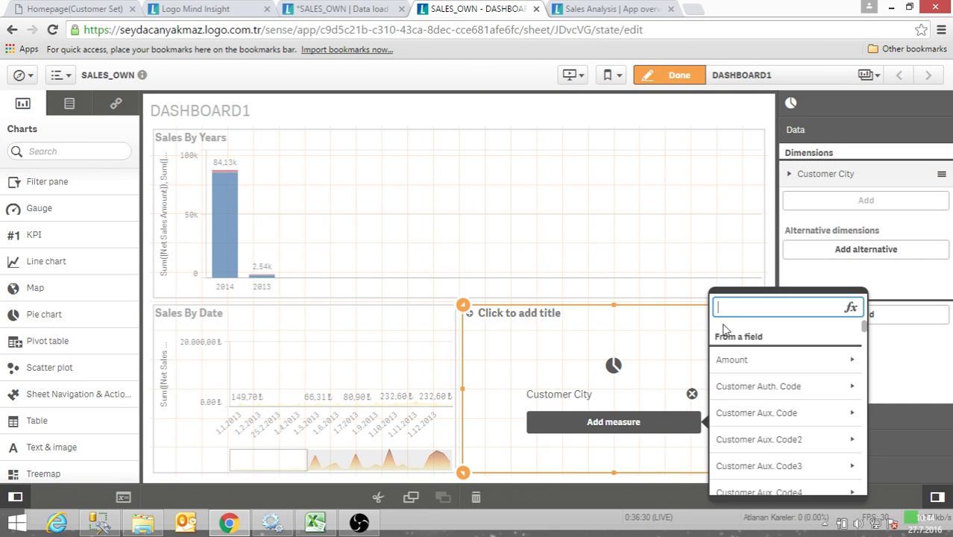
{"action": "type", "text": "net"}
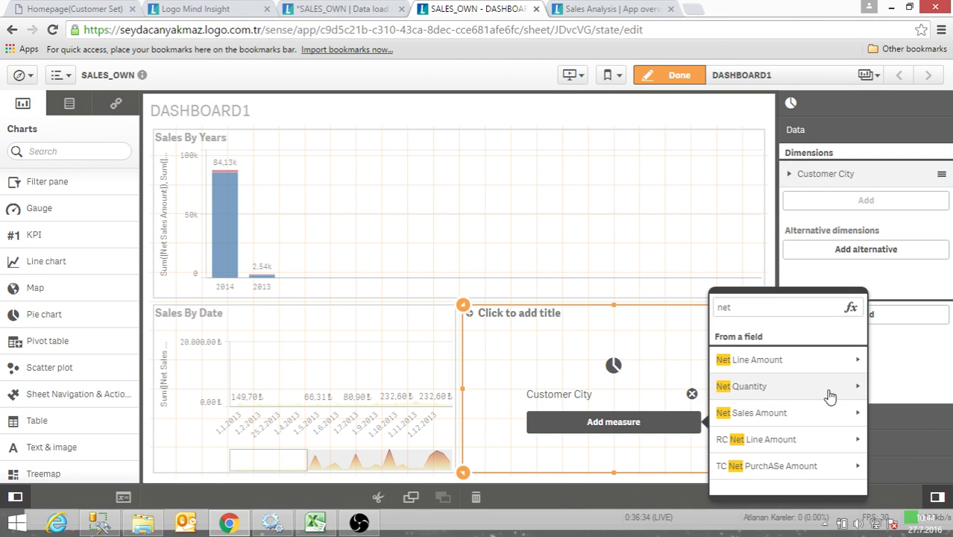
{"action": "left_click", "coordinate": [827, 392]}
{"action": "left_click", "coordinate": [728, 361]}
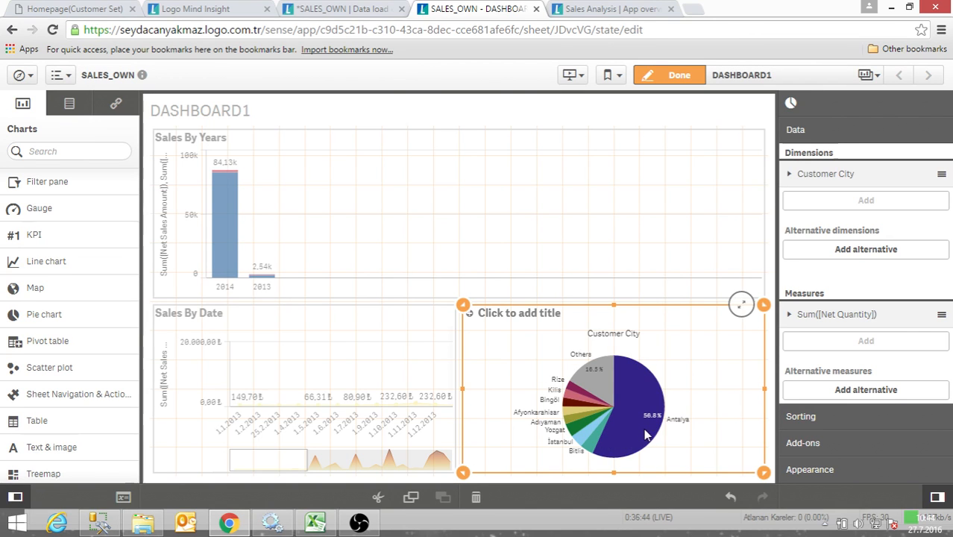
{"action": "left_click", "coordinate": [679, 76]}
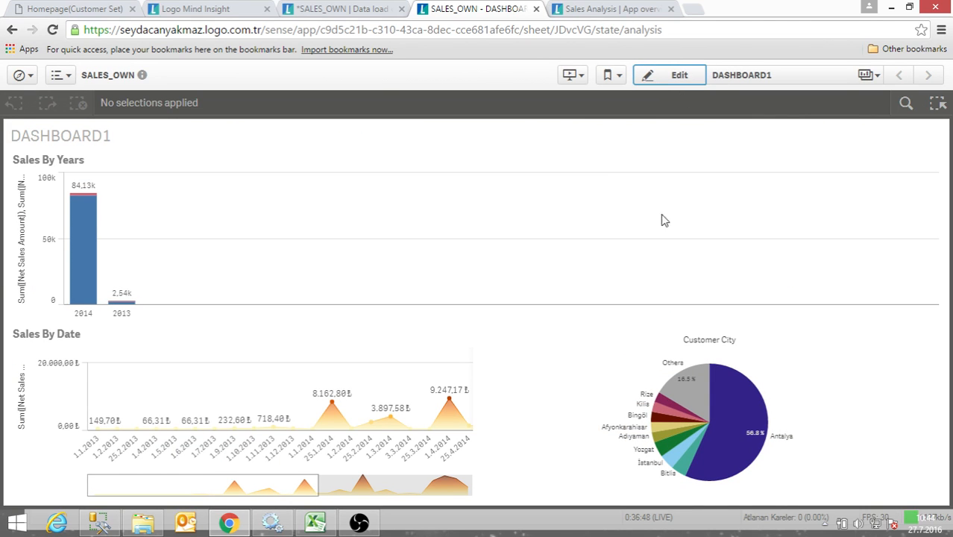
- Take a snapshot of the Customer City pie chart and view it in the snapshot library
{"action": "mouse_move", "coordinate": [650, 400]}
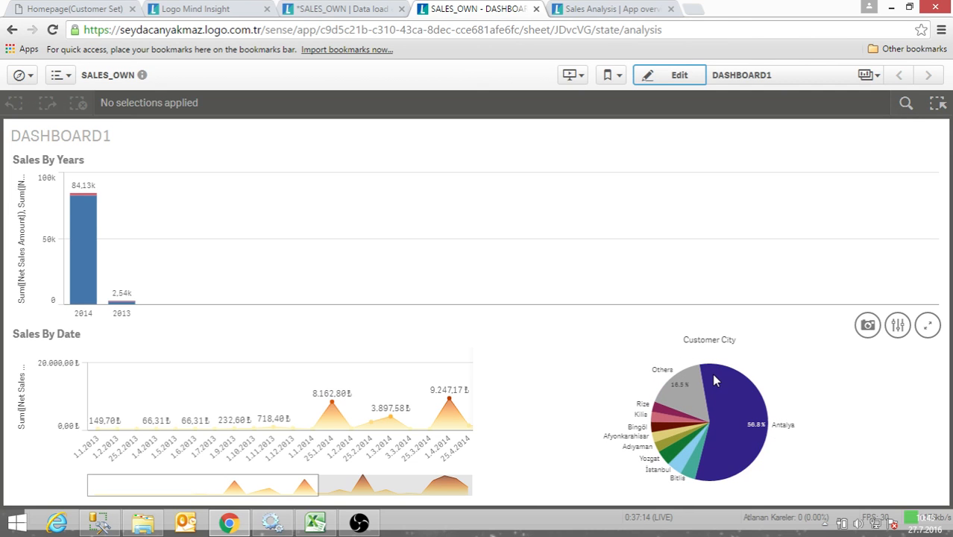
{"action": "right_click", "coordinate": [716, 383]}
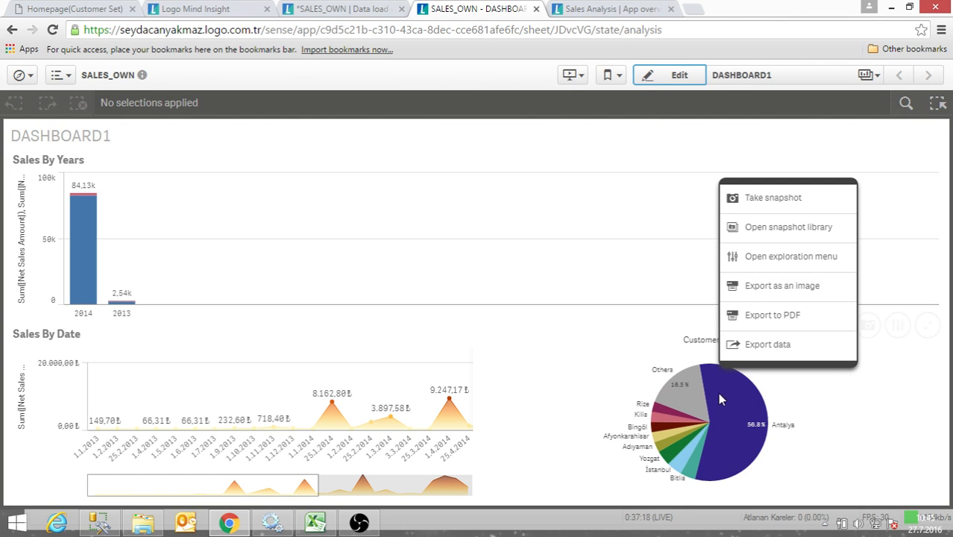
{"action": "mouse_move", "coordinate": [719, 395]}
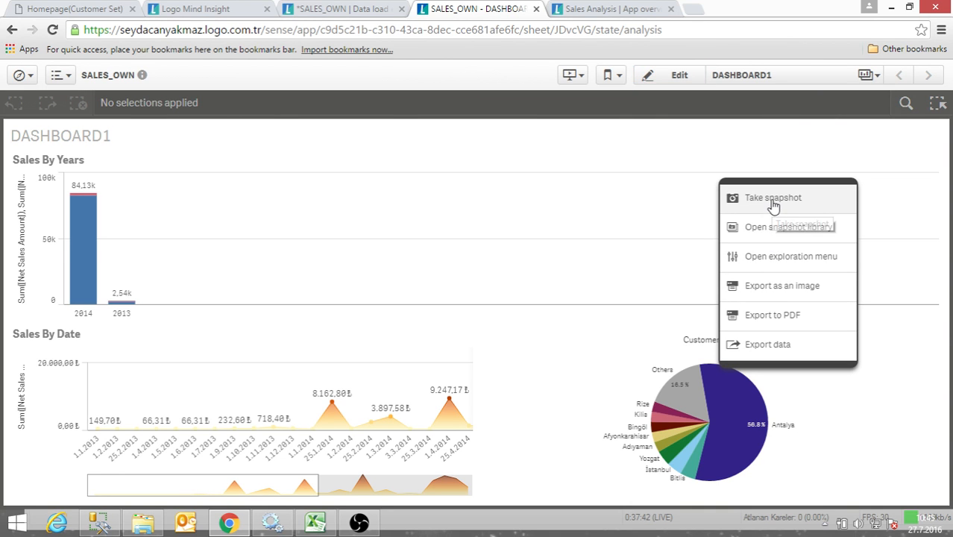
{"action": "left_click", "coordinate": [773, 203]}
{"action": "right_click", "coordinate": [727, 387]}
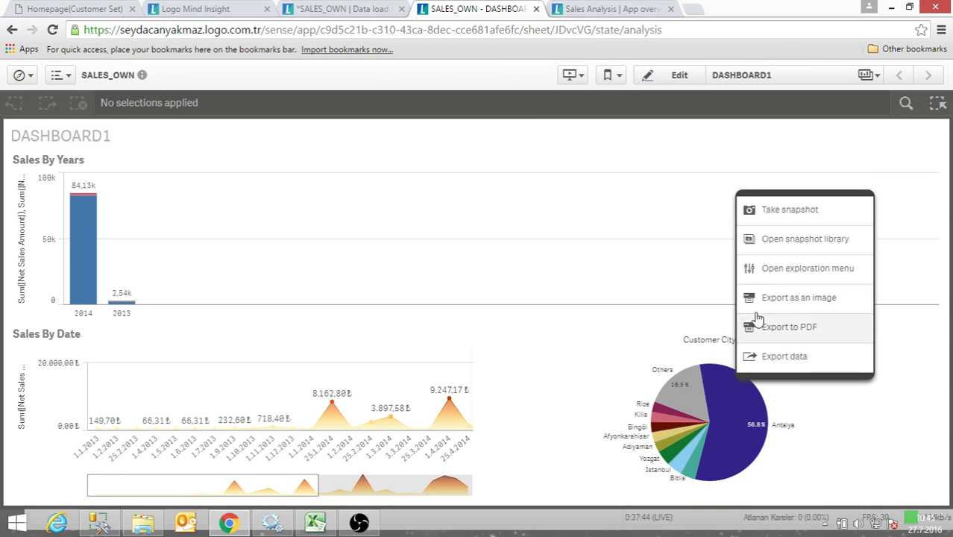
{"action": "left_click", "coordinate": [772, 247]}
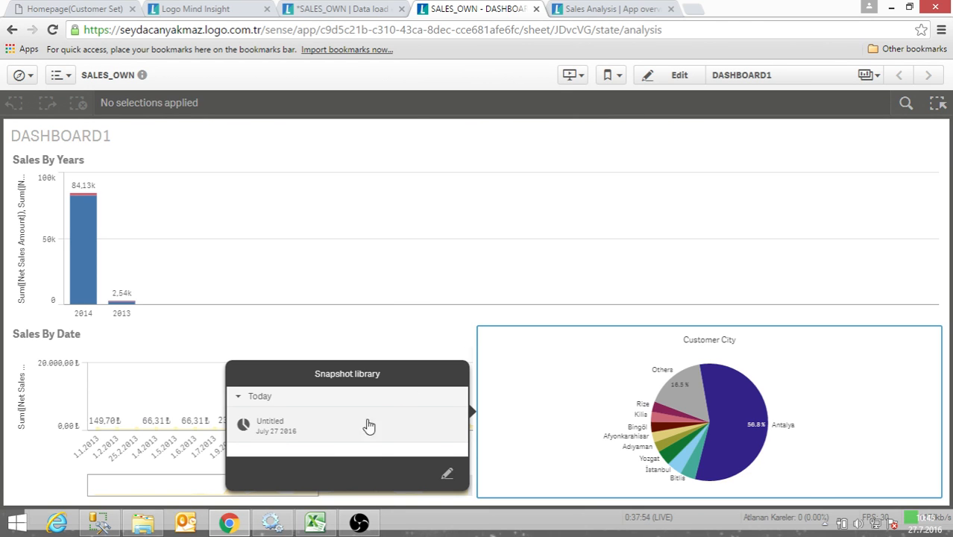
- Explore the Customer City pie chart's sorting and presentation options, showing it as a Donut with Values as its value labels
{"action": "right_click", "coordinate": [728, 408]}
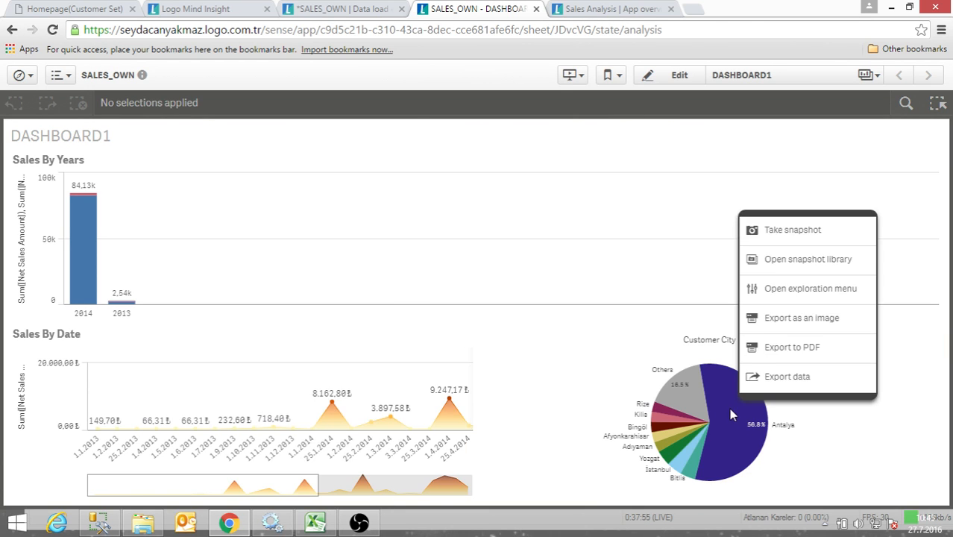
{"action": "left_click", "coordinate": [797, 295]}
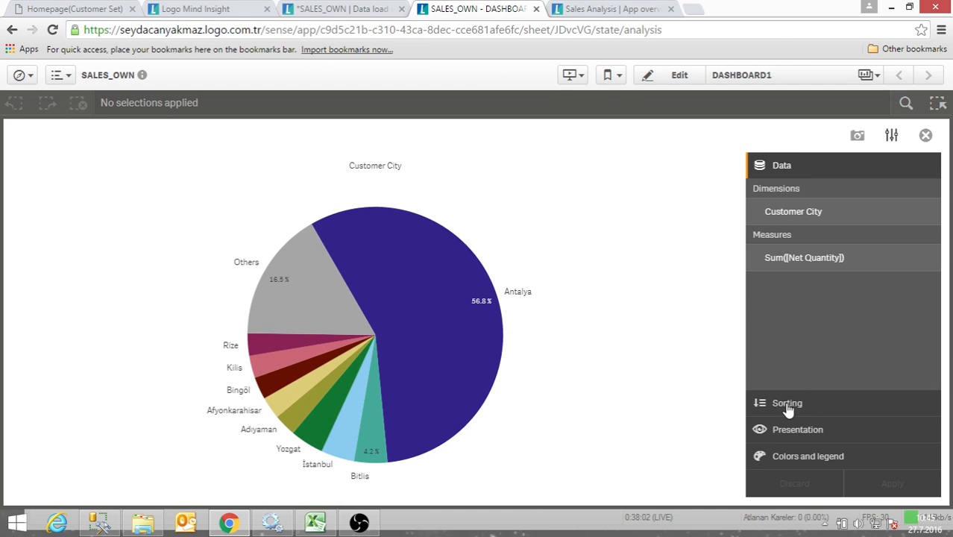
{"action": "left_click", "coordinate": [821, 403]}
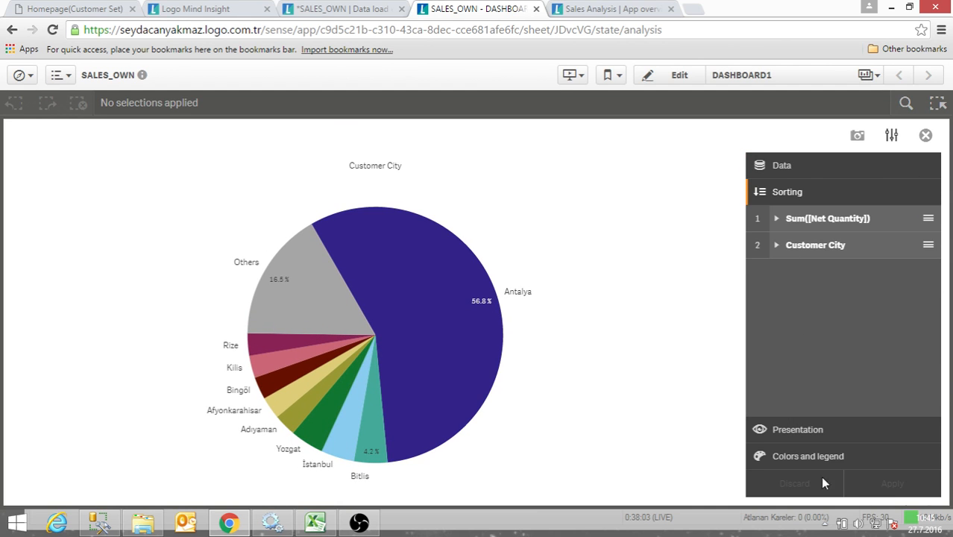
{"action": "left_click", "coordinate": [809, 430]}
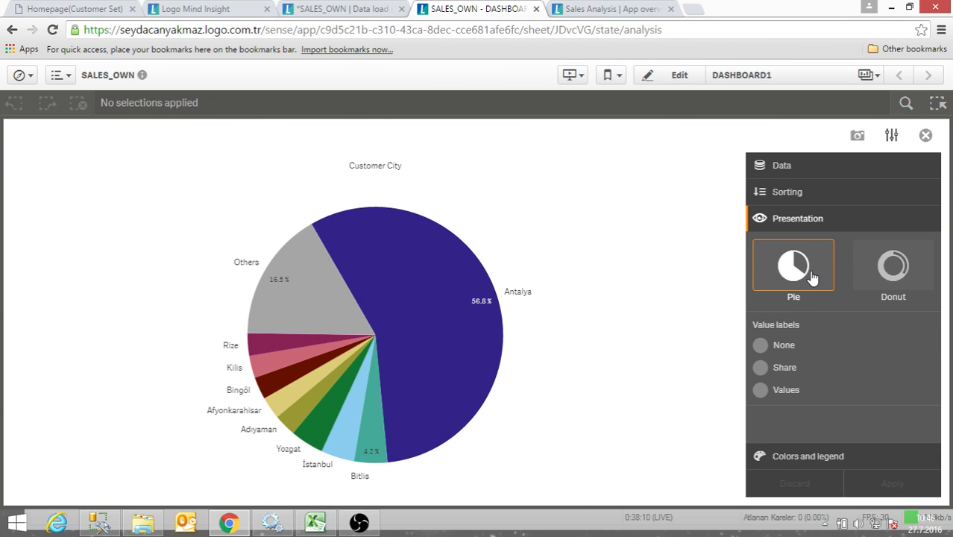
{"action": "left_click", "coordinate": [894, 299]}
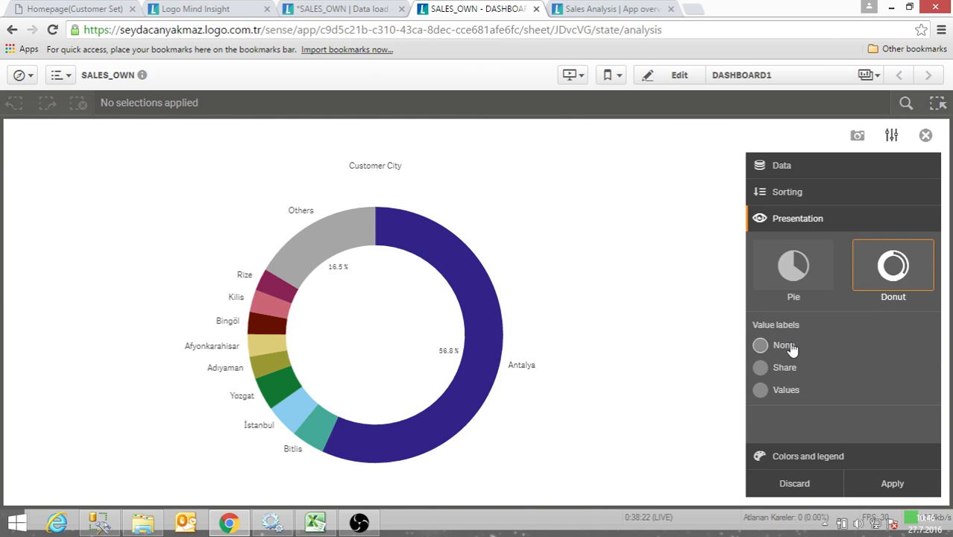
{"action": "left_click", "coordinate": [760, 390]}
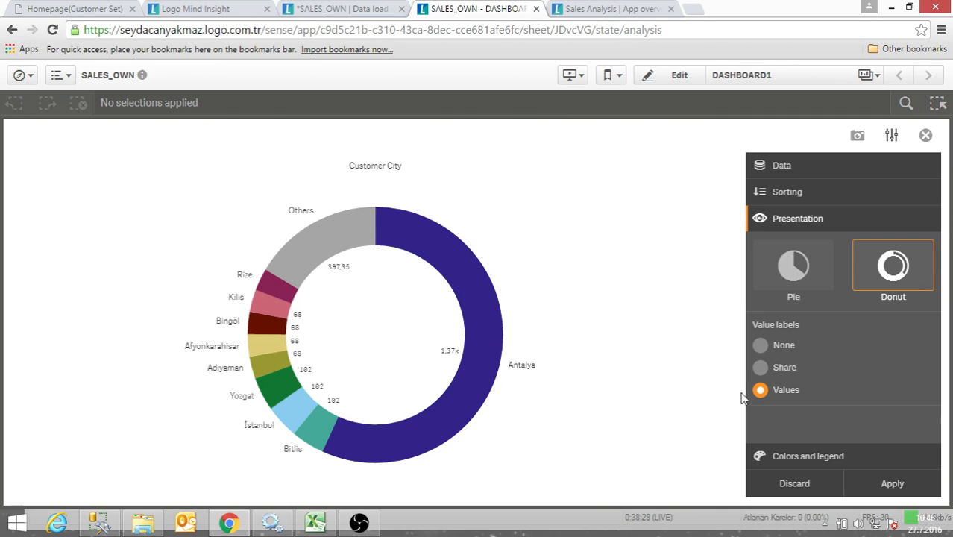
- Set the Customer City donut's value labels to None, apply the changes to the chart's properties and return to the sheet
{"action": "left_click", "coordinate": [762, 347]}
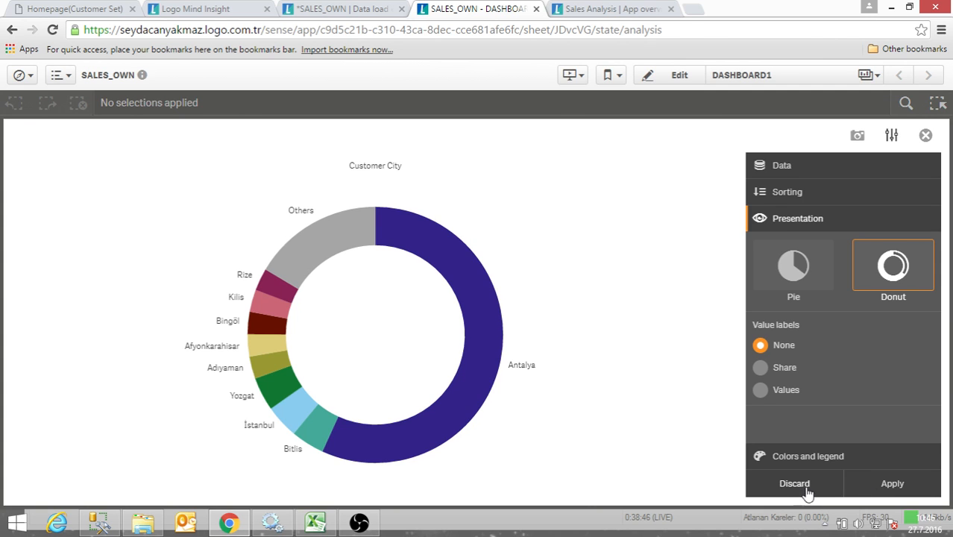
{"action": "left_click", "coordinate": [921, 484]}
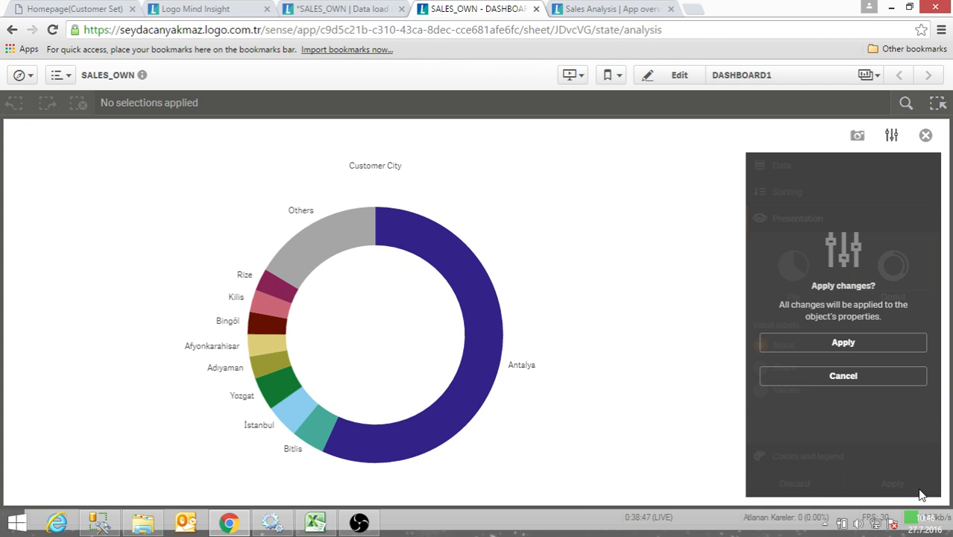
{"action": "left_click", "coordinate": [857, 347]}
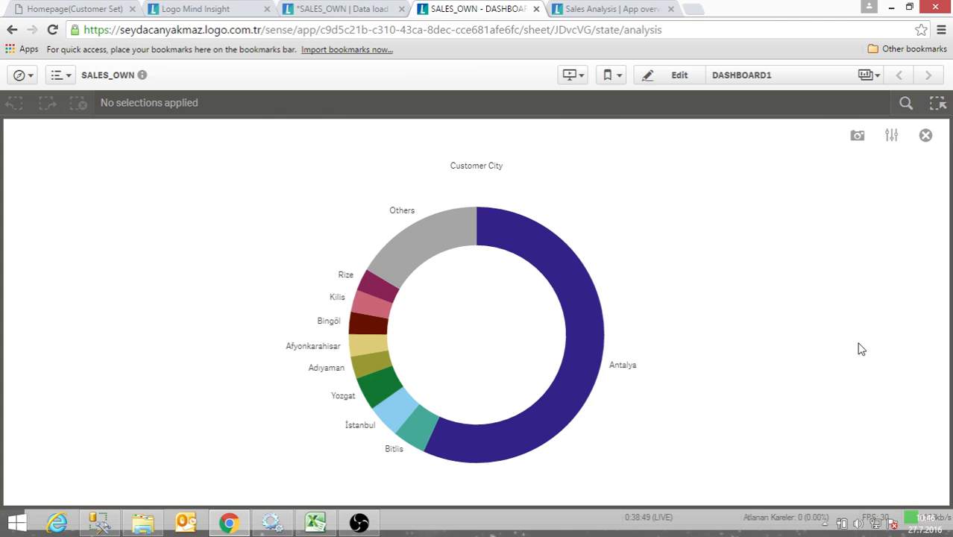
{"action": "left_click", "coordinate": [658, 82]}
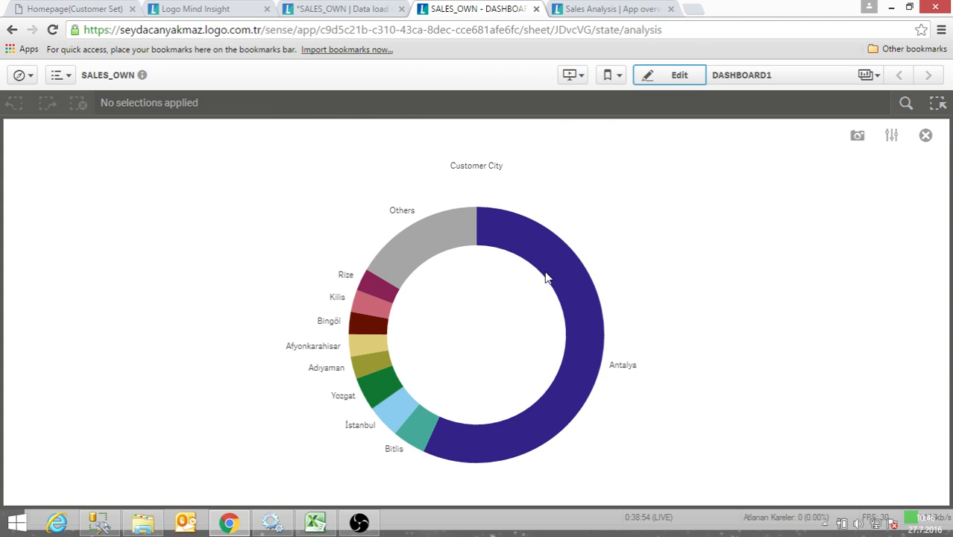
{"action": "left_click", "coordinate": [926, 135]}
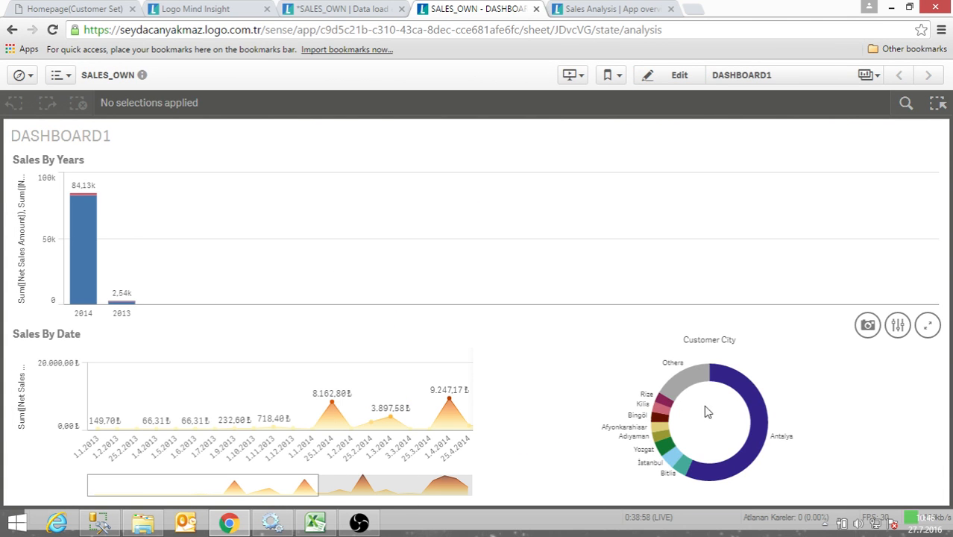
- Start editing the DASHBOARD1 sheet and expand the Customer City dimension's settings of the donut chart
{"action": "left_click", "coordinate": [690, 78]}
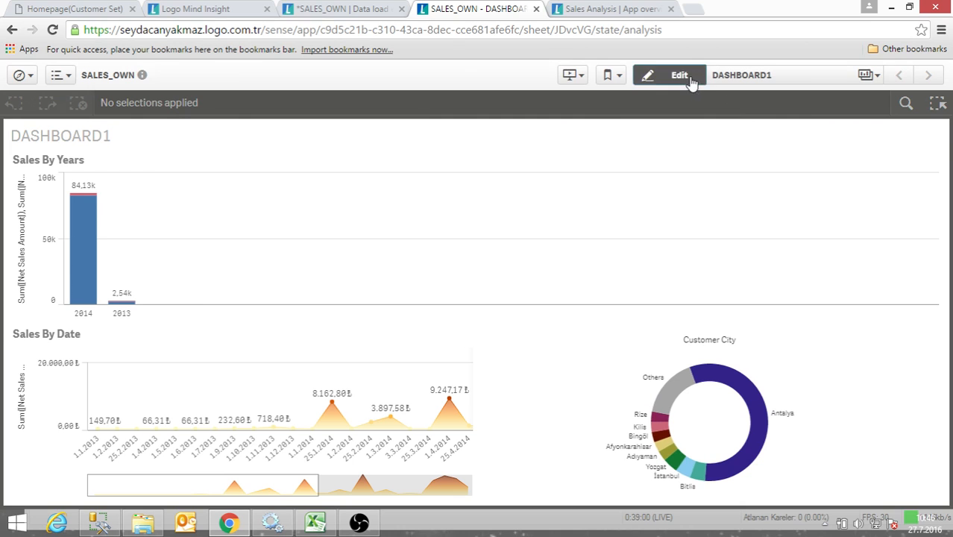
{"action": "left_click", "coordinate": [739, 412]}
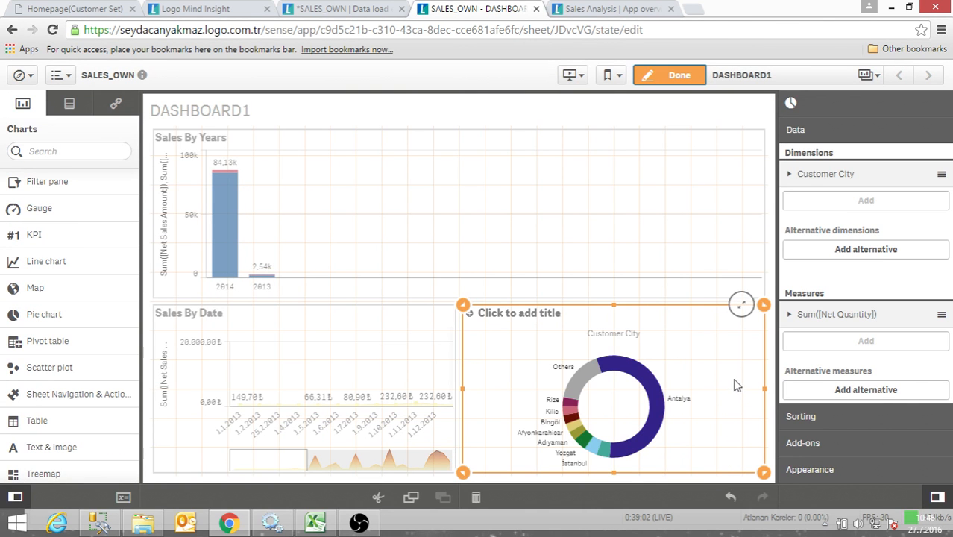
{"action": "left_click", "coordinate": [790, 175]}
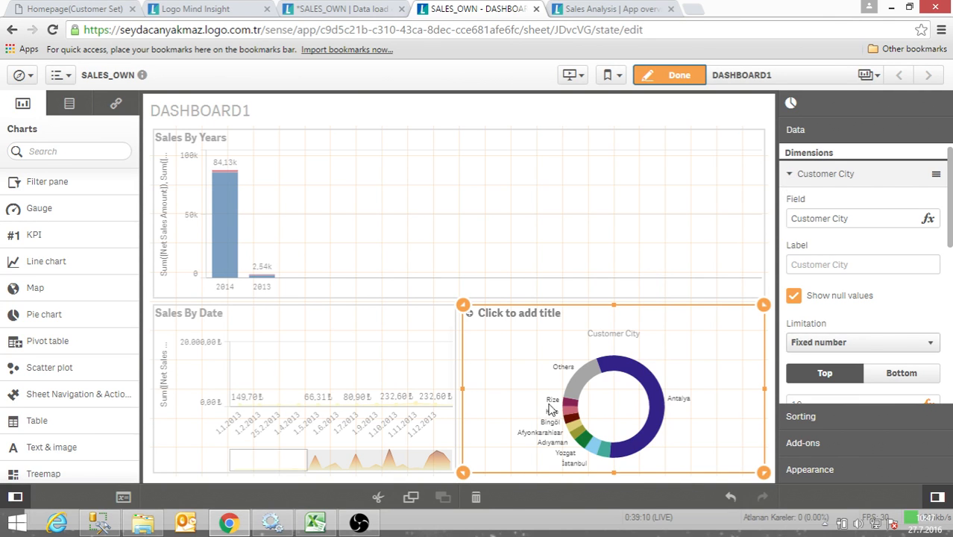
- Limit the Customer City dimension to a fixed number of the top 5 values and turn off Show others
{"action": "scroll", "coordinate": [831, 318], "scroll_direction": "down", "scroll_amount": 1}
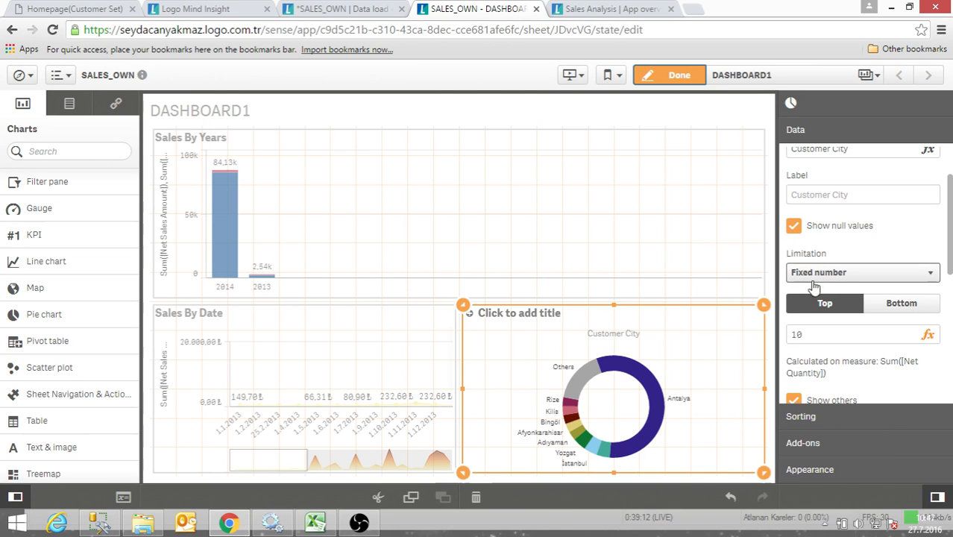
{"action": "left_click", "coordinate": [817, 335]}
{"action": "double_click", "coordinate": [817, 335]}
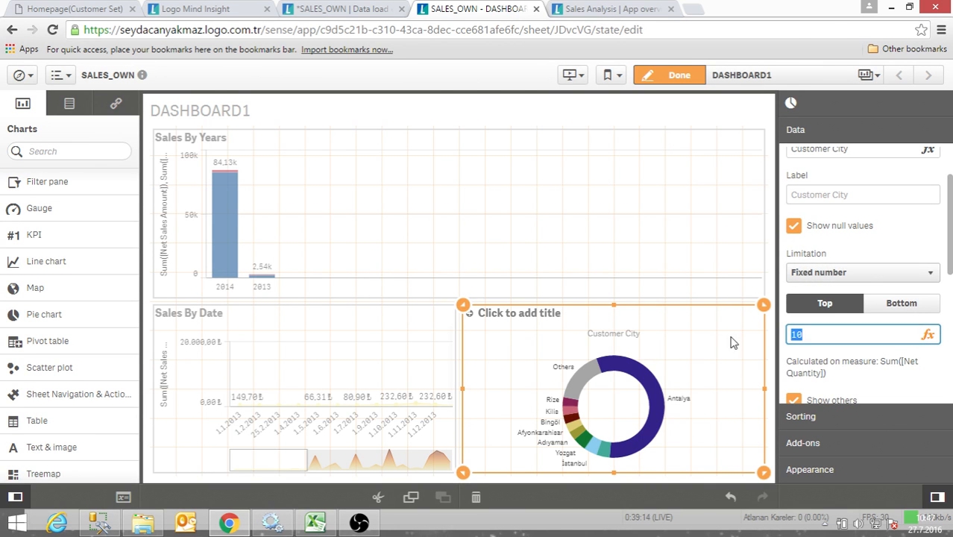
{"action": "type", "text": "5"}
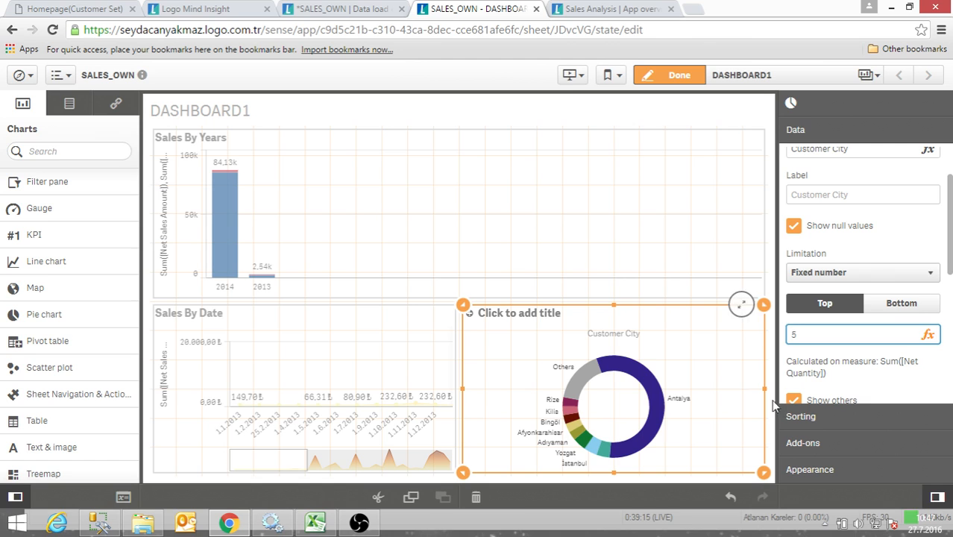
{"action": "left_click", "coordinate": [855, 369]}
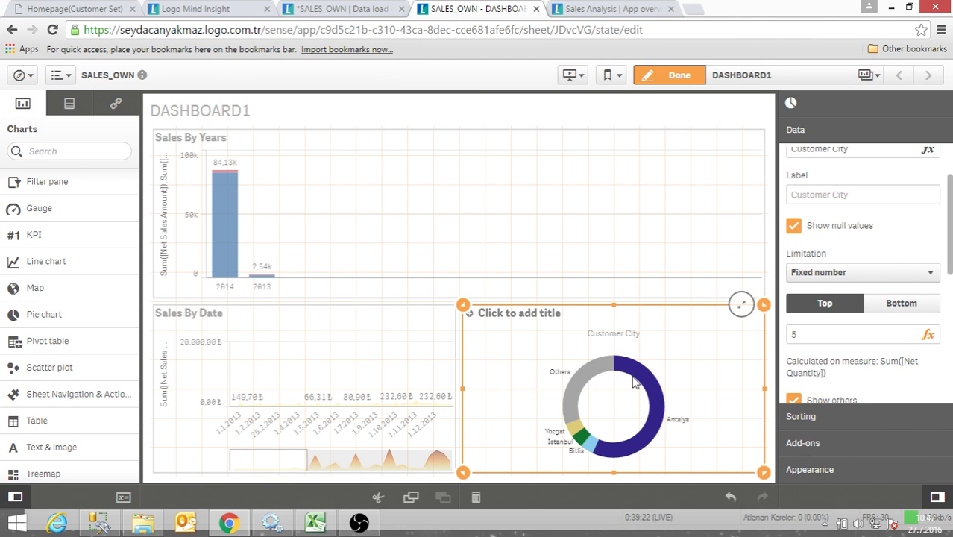
{"action": "scroll", "coordinate": [790, 395], "scroll_direction": "down", "scroll_amount": 2}
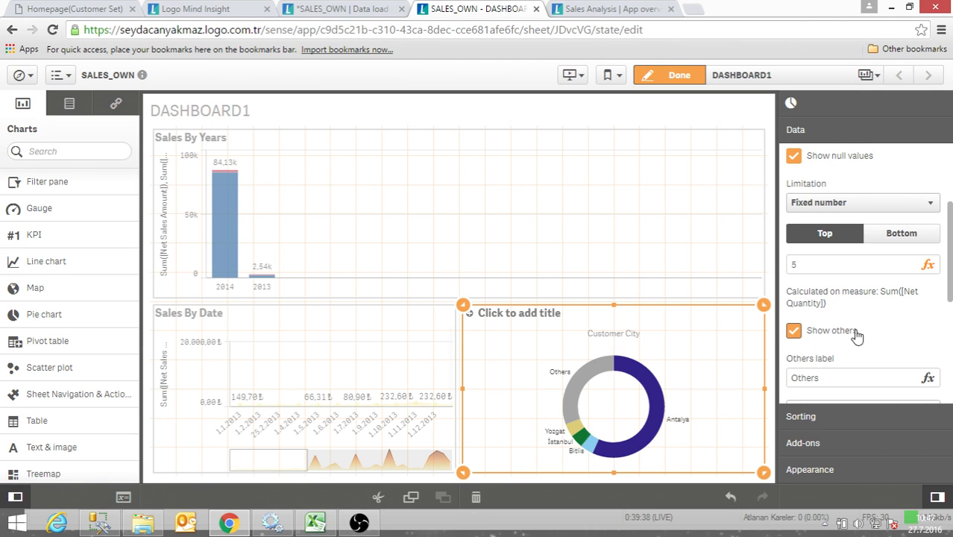
{"action": "left_click", "coordinate": [794, 331]}
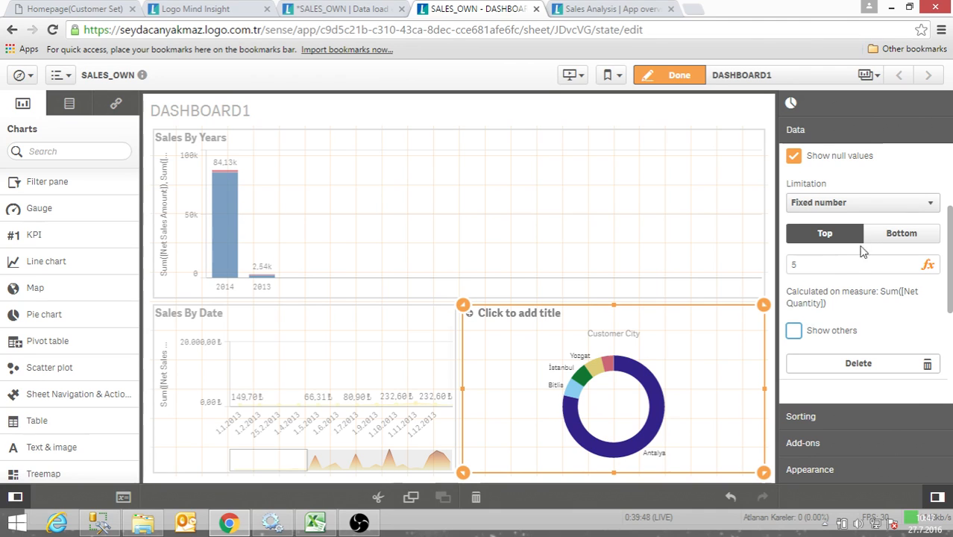
- Switch the Customer City limitation to Exact value with the >= condition, trying thresholds of 5000 and 500
{"action": "left_click", "coordinate": [855, 203]}
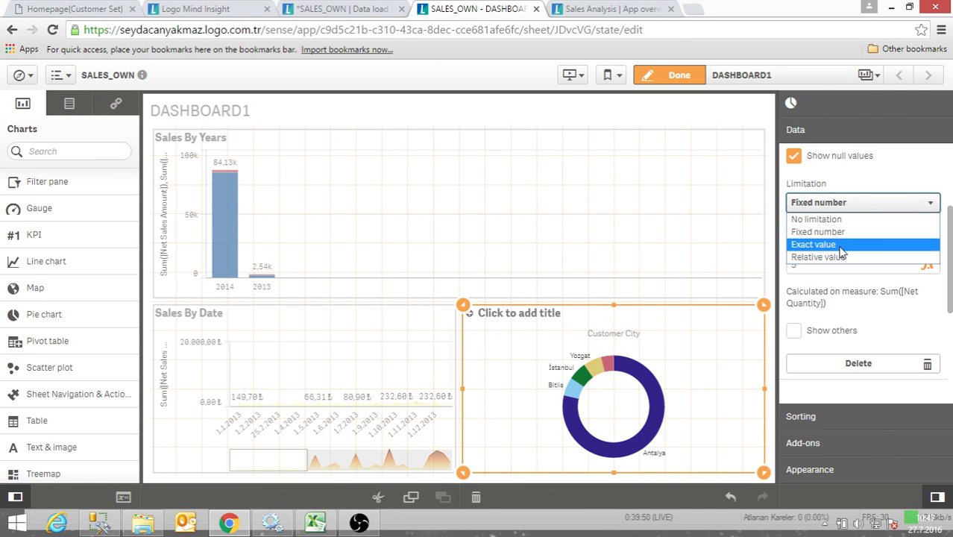
{"action": "left_click", "coordinate": [842, 246]}
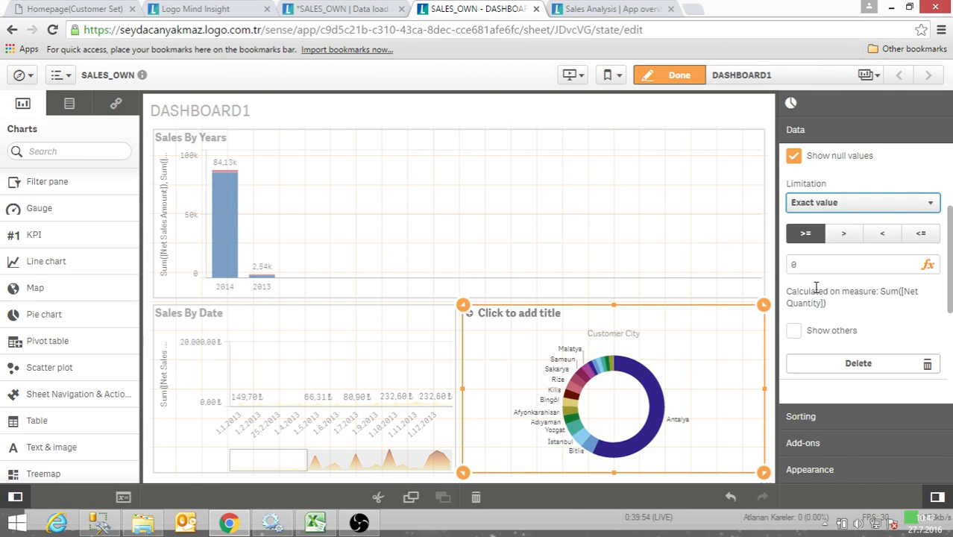
{"action": "left_click", "coordinate": [804, 265]}
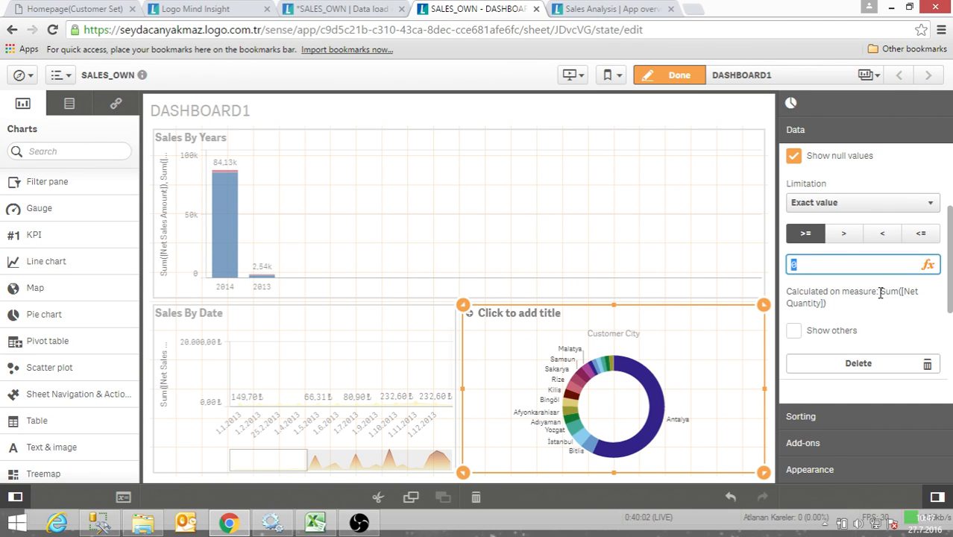
{"action": "type", "text": "000"}
{"action": "left_click", "coordinate": [893, 309]}
{"action": "left_click", "coordinate": [815, 265]}
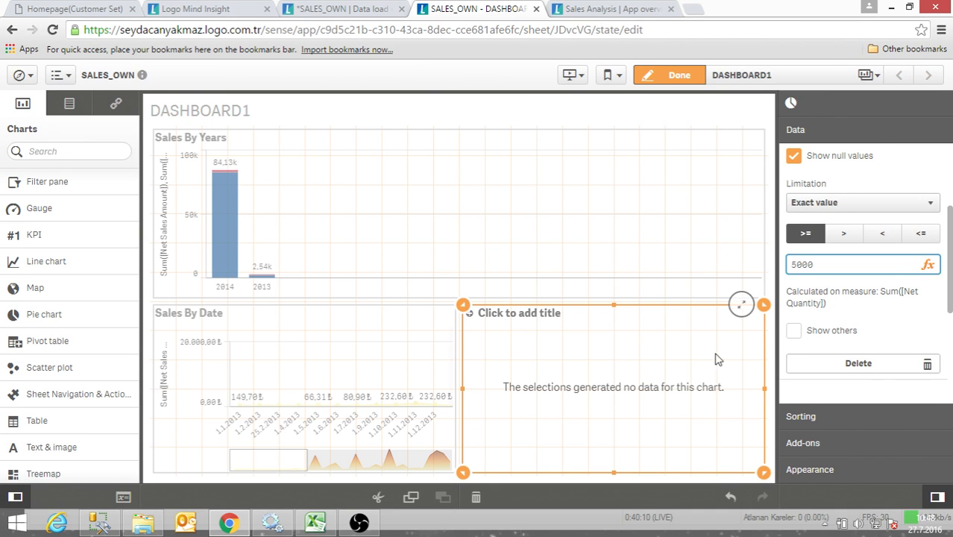
{"action": "key", "text": "BackSpace"}
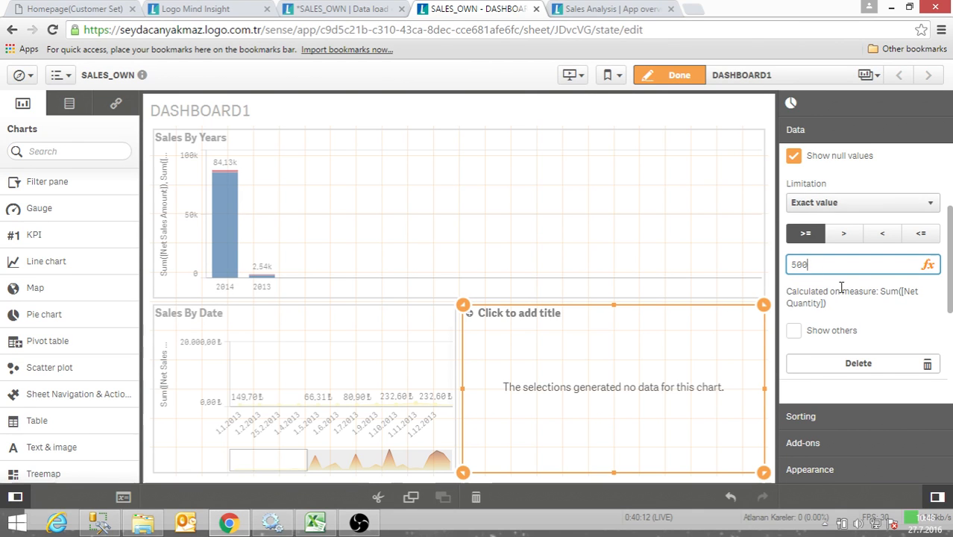
{"action": "left_click", "coordinate": [851, 323]}
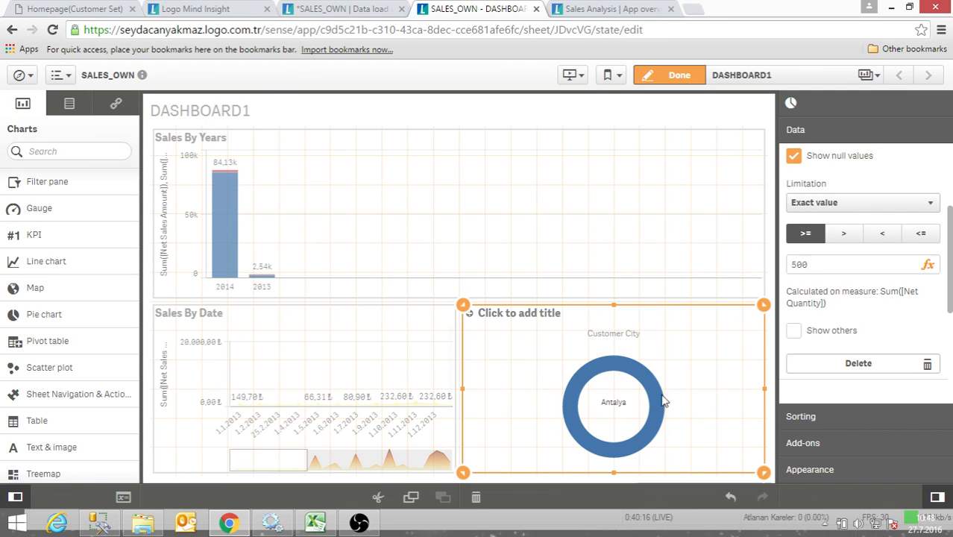
- Try exact-value thresholds of 50, 150 and 100 for the Customer City limitation
{"action": "left_click", "coordinate": [819, 269]}
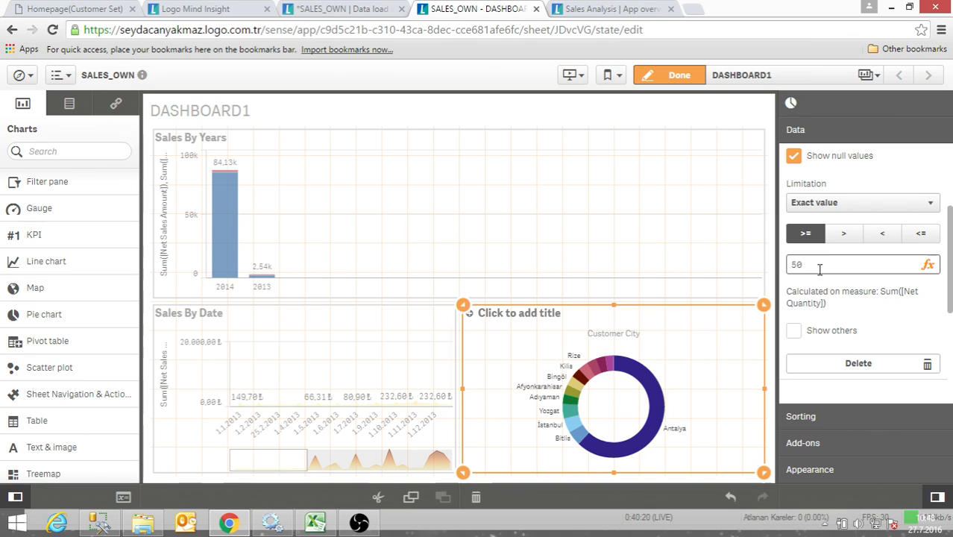
{"action": "left_click", "coordinate": [820, 268]}
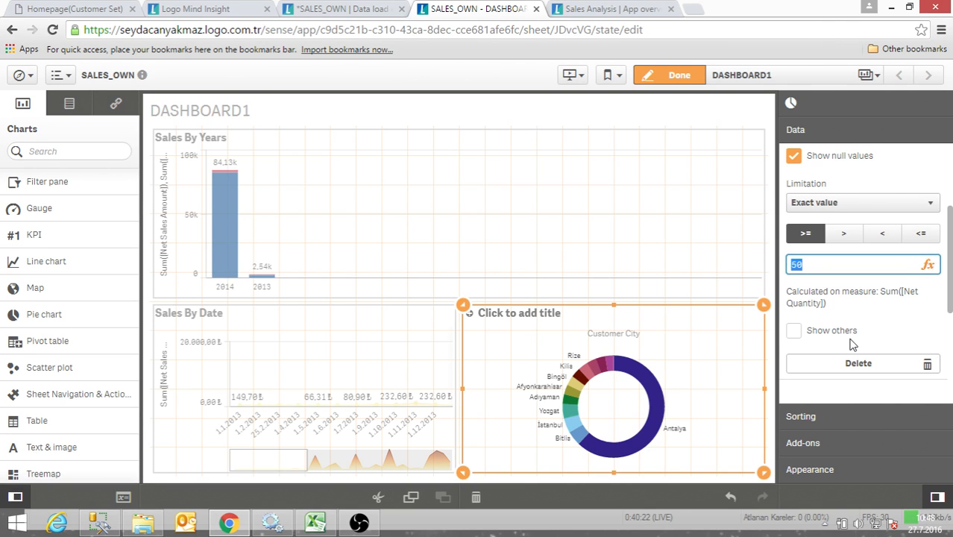
{"action": "type", "text": "150"}
{"action": "key", "text": "Return"}
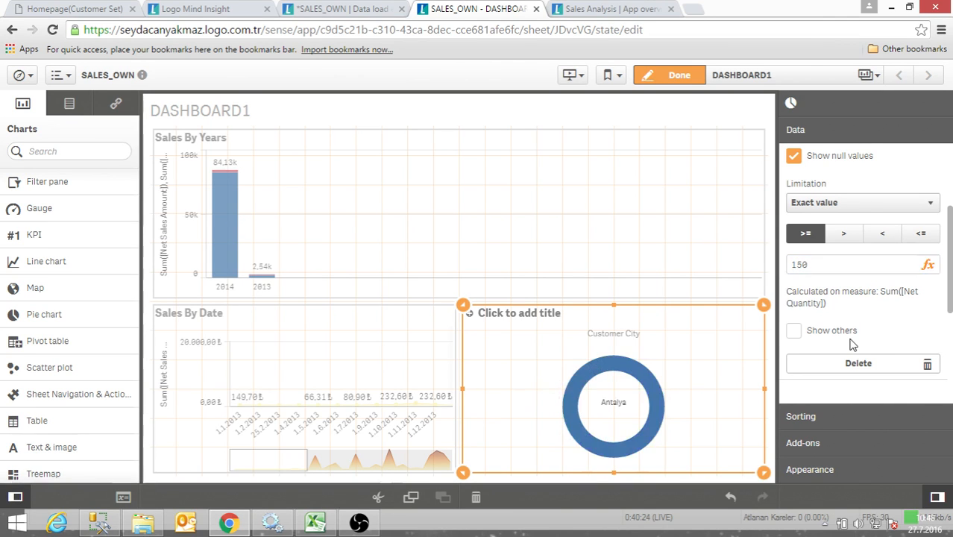
{"action": "left_click", "coordinate": [828, 265]}
{"action": "left_click_drag", "start_coordinate": [825, 265], "coordinate": [779, 266]}
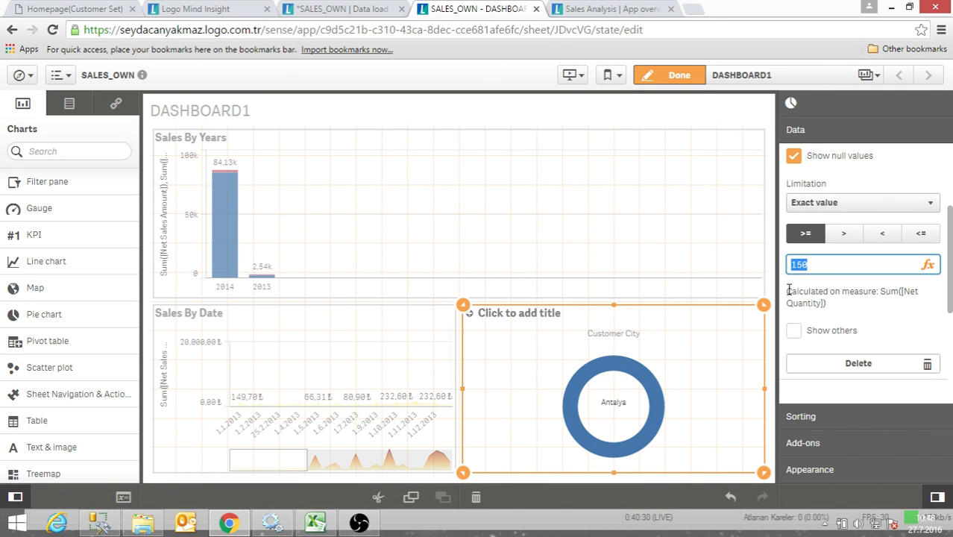
{"action": "scroll", "coordinate": [791, 328], "scroll_direction": "up", "scroll_amount": 2}
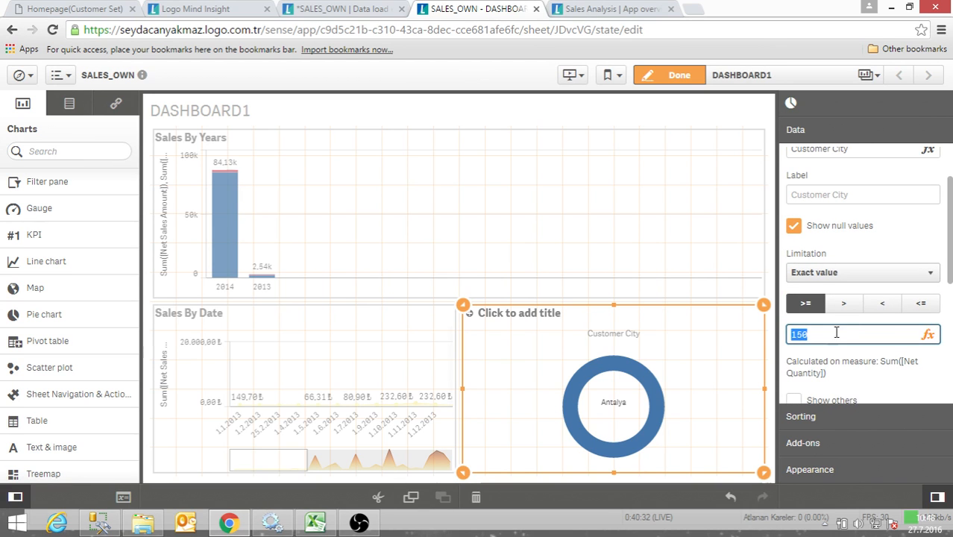
{"action": "type", "text": "100"}
{"action": "key", "text": "Return"}
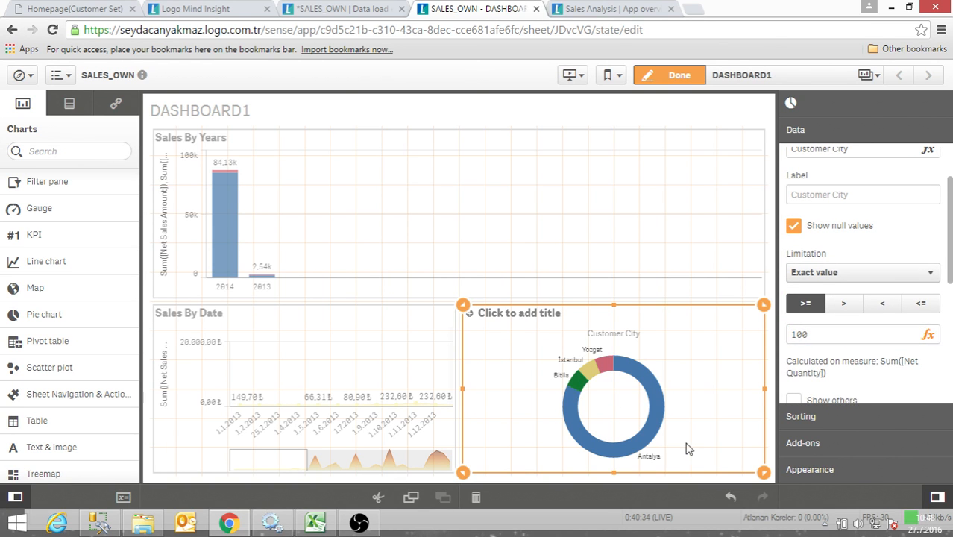
- Set the Customer City dimension's limitation to No limitation
{"action": "scroll", "coordinate": [817, 239], "scroll_direction": "up", "scroll_amount": 2}
{"action": "left_click", "coordinate": [834, 341]}
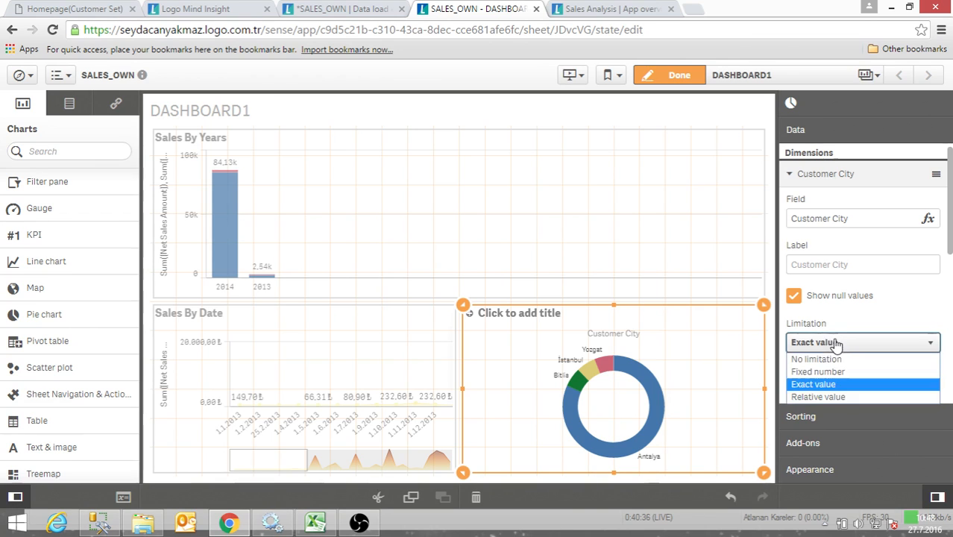
{"action": "left_click", "coordinate": [832, 359]}
- Add the sum of Net Sales Amount as an alternative measure of the Customer City chart
{"action": "scroll", "coordinate": [850, 365], "scroll_direction": "down", "scroll_amount": 5}
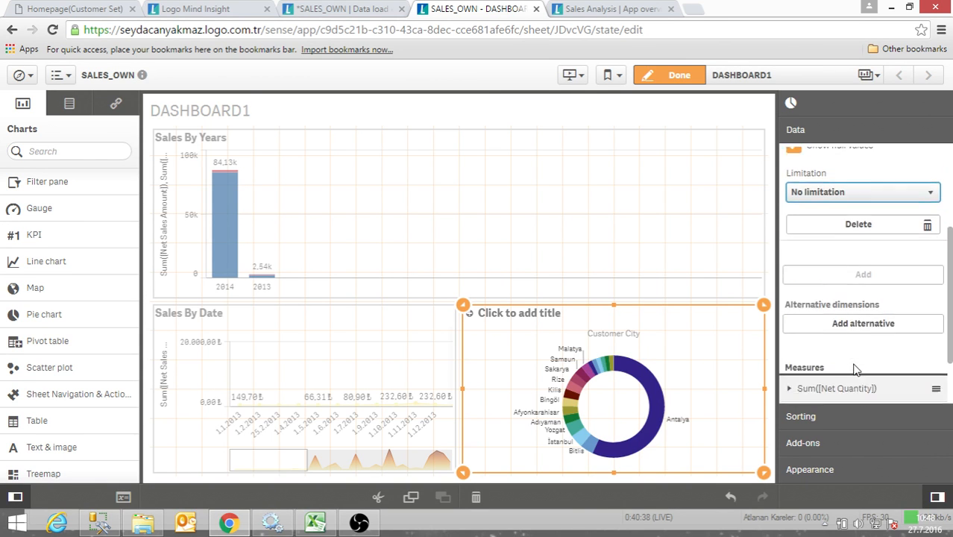
{"action": "scroll", "coordinate": [850, 362], "scroll_direction": "down", "scroll_amount": 1}
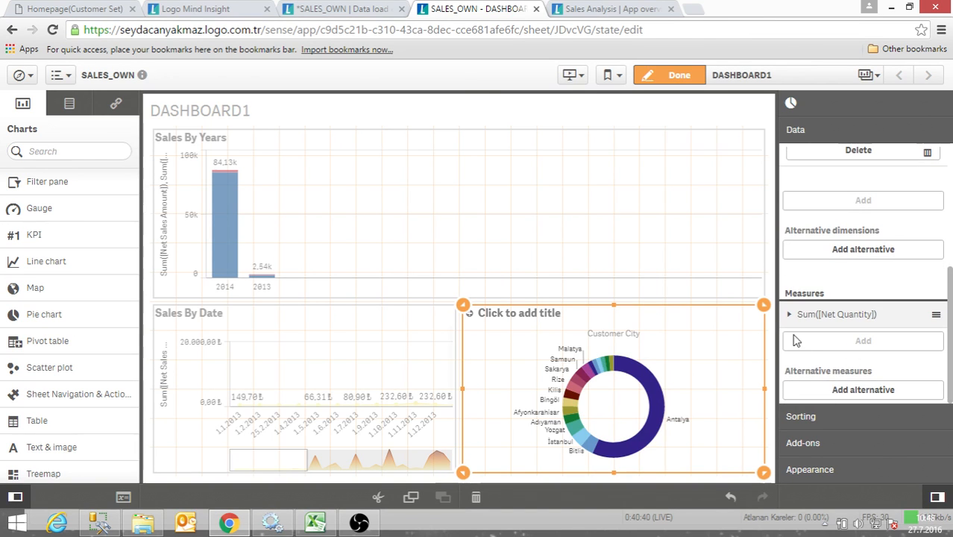
{"action": "left_click", "coordinate": [847, 393]}
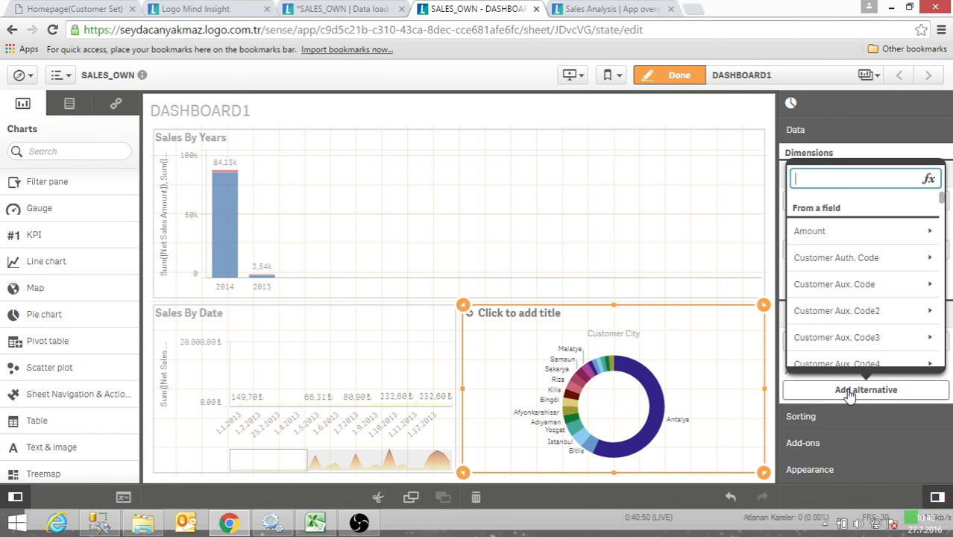
{"action": "type", "text": "nets"}
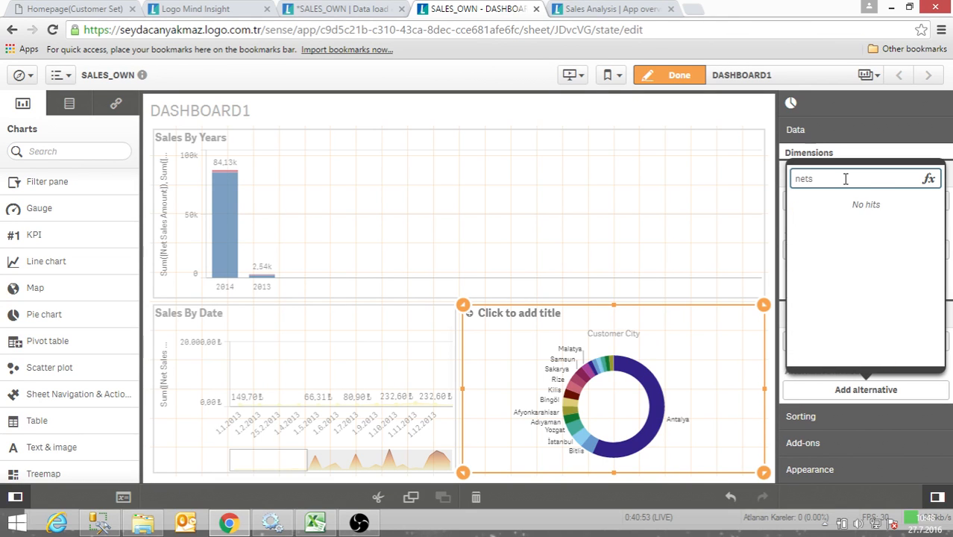
{"action": "key", "text": "BackSpace"}
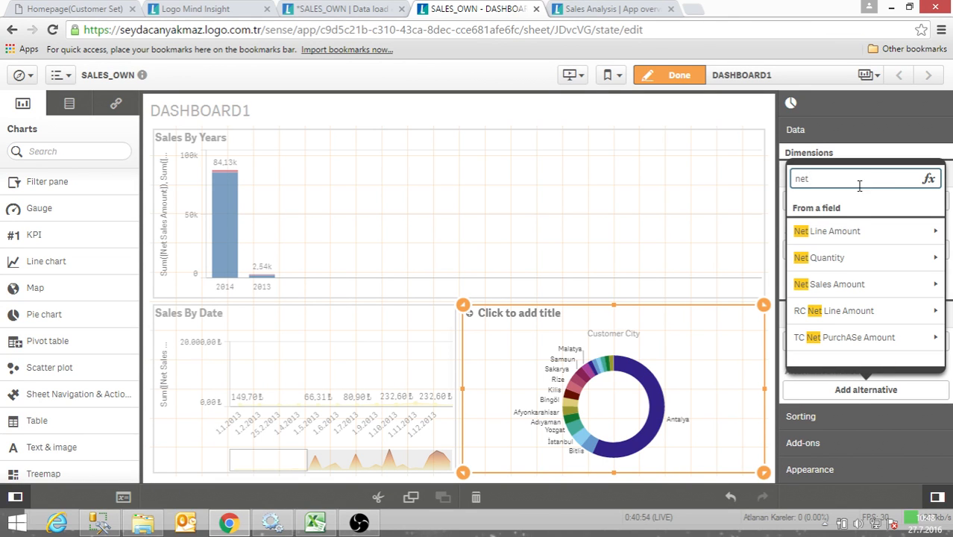
{"action": "left_click", "coordinate": [843, 287]}
{"action": "left_click", "coordinate": [824, 230]}
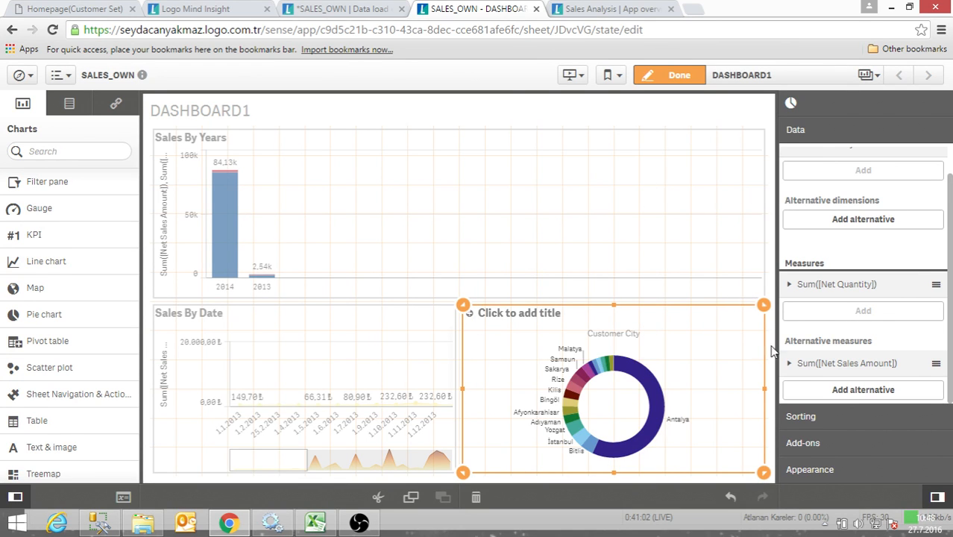
- Finish editing the sheet and compare the Customer City chart by Net Quantity and Net Sales Amount in its exploration view
{"action": "left_click", "coordinate": [679, 75]}
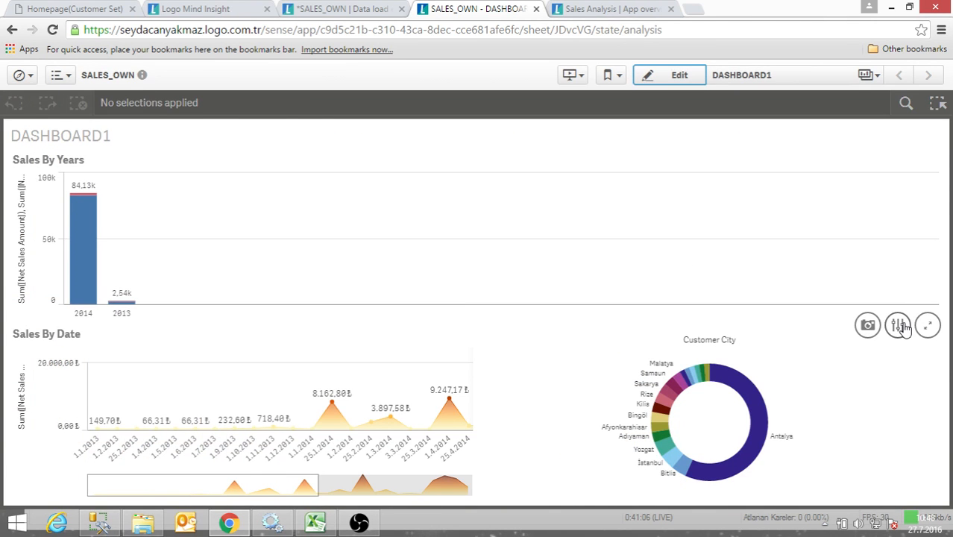
{"action": "left_click", "coordinate": [899, 326]}
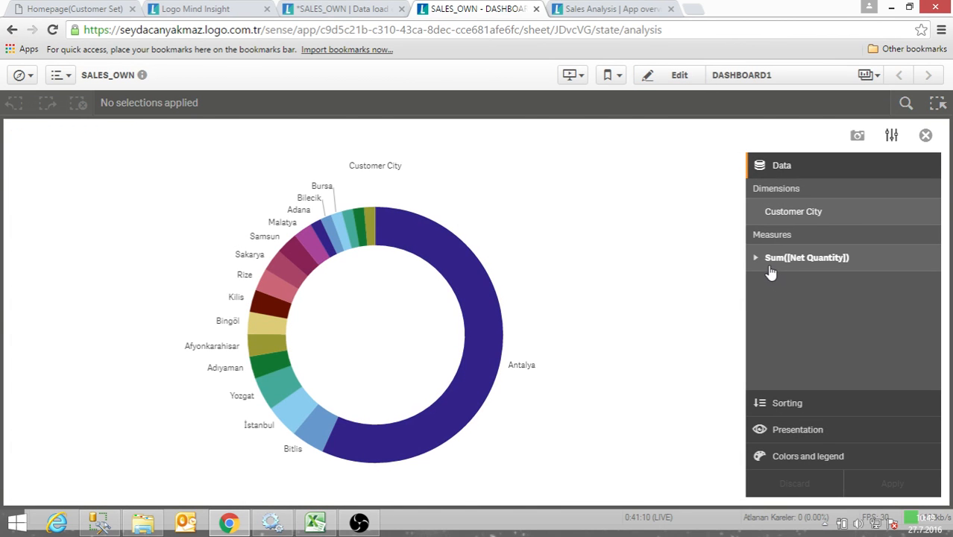
{"action": "left_click", "coordinate": [758, 263]}
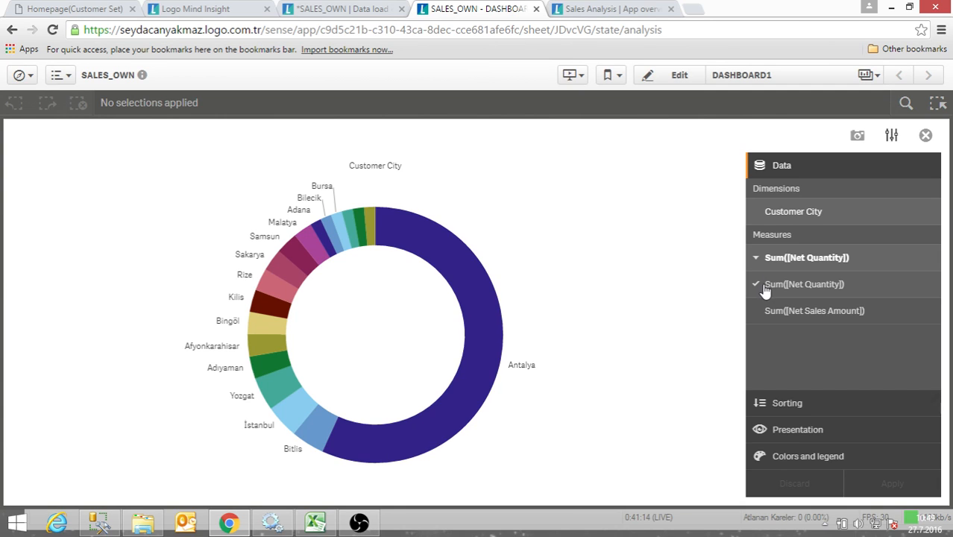
{"action": "left_click", "coordinate": [824, 312]}
{"action": "left_click", "coordinate": [804, 293]}
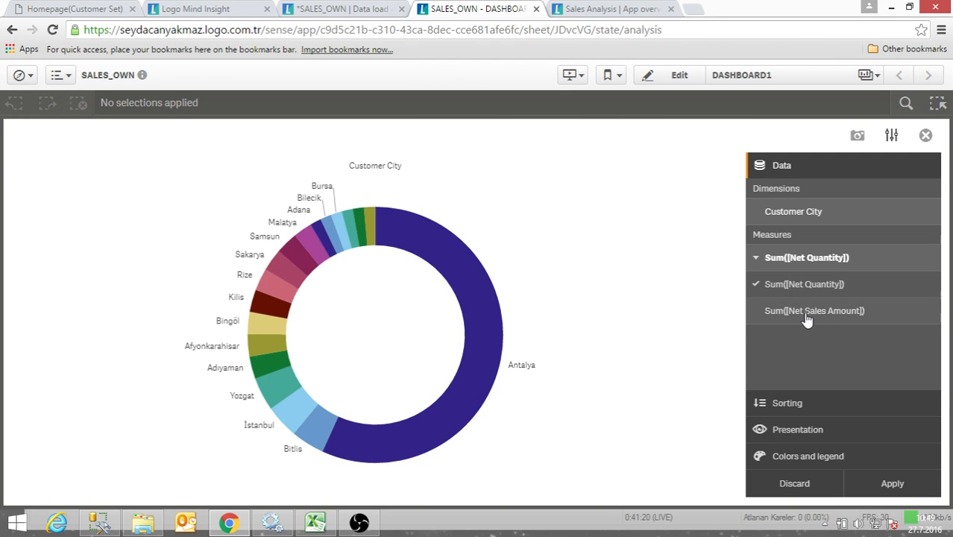
{"action": "left_click", "coordinate": [808, 319]}
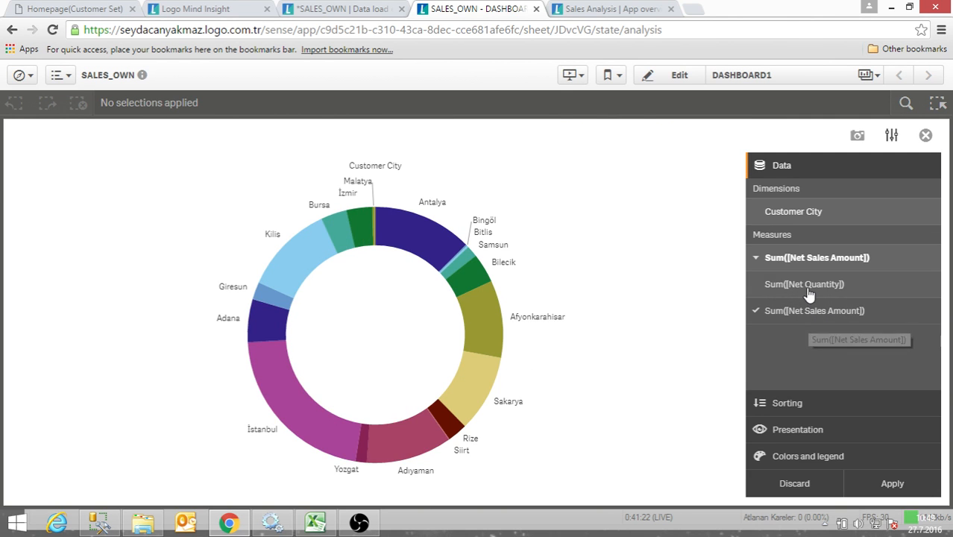
{"action": "left_click", "coordinate": [809, 291]}
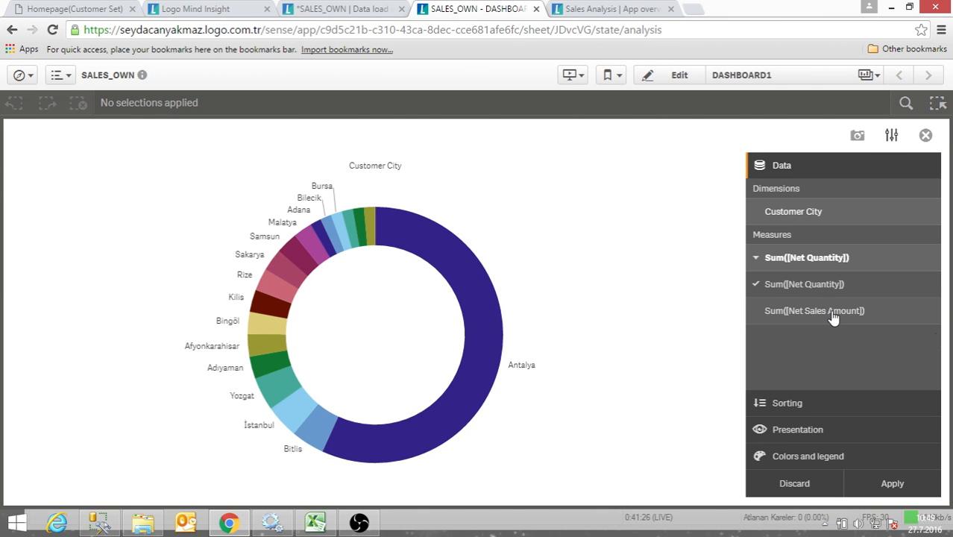
- Apply the sum of Net Sales Amount as the Customer City chart's measure and return to the DASHBOARD1 sheet
{"action": "left_click", "coordinate": [831, 311]}
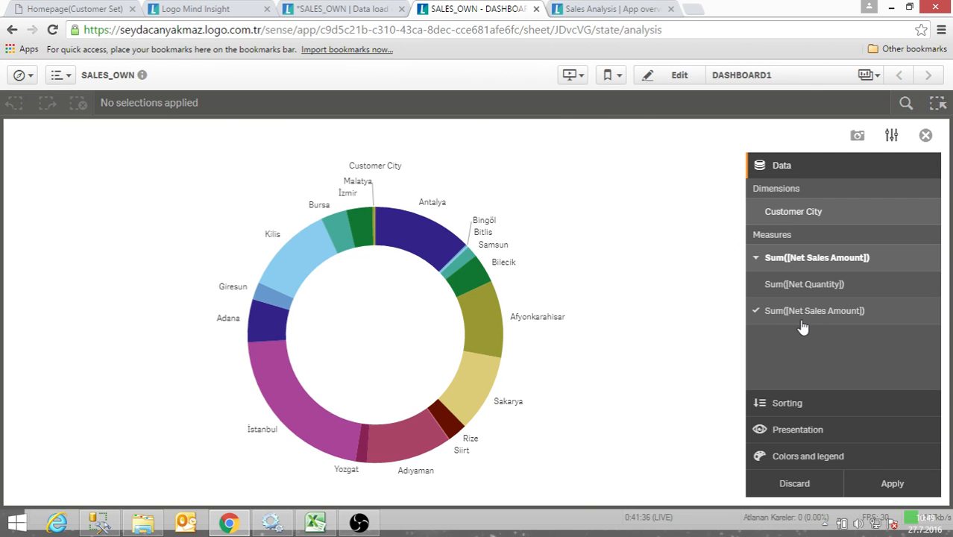
{"action": "left_click", "coordinate": [871, 485]}
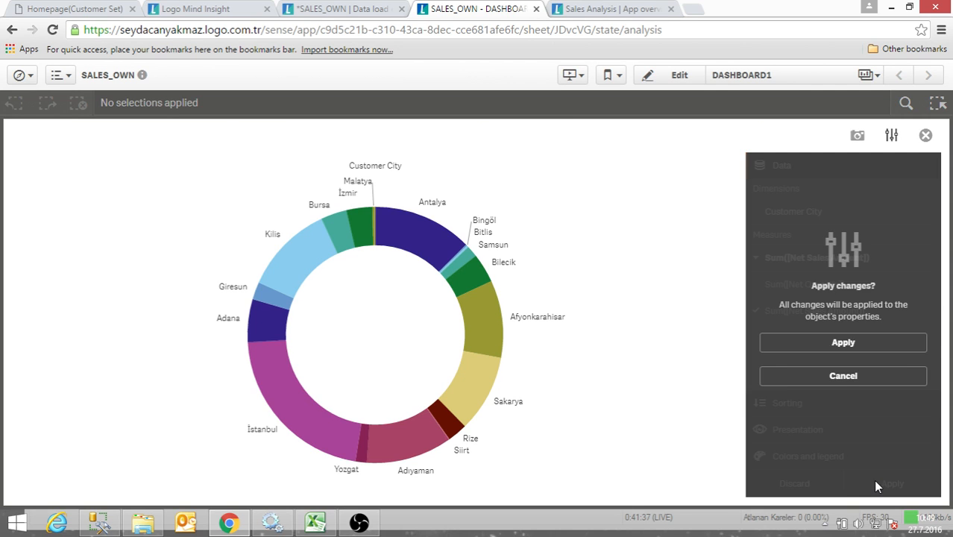
{"action": "left_click", "coordinate": [841, 344]}
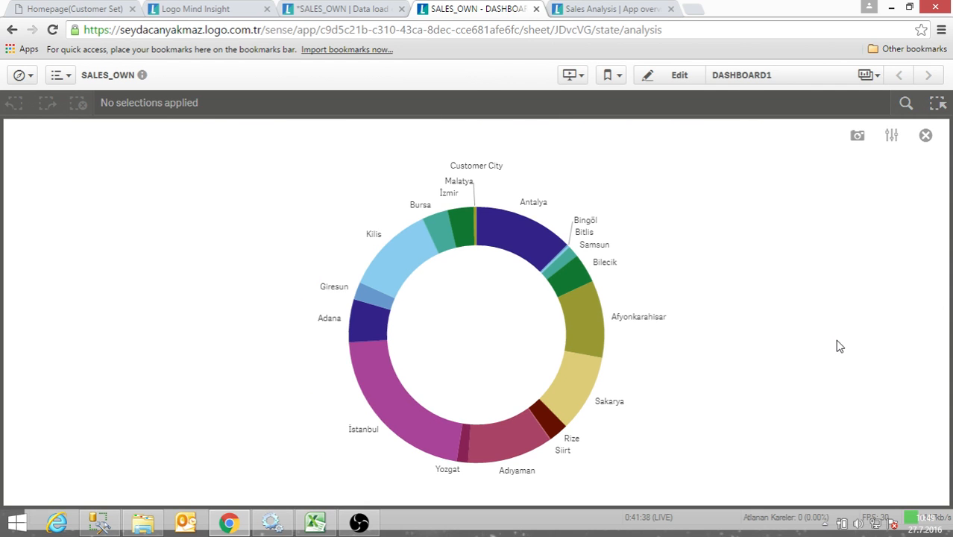
{"action": "left_click", "coordinate": [693, 79]}
{"action": "left_click", "coordinate": [924, 135]}
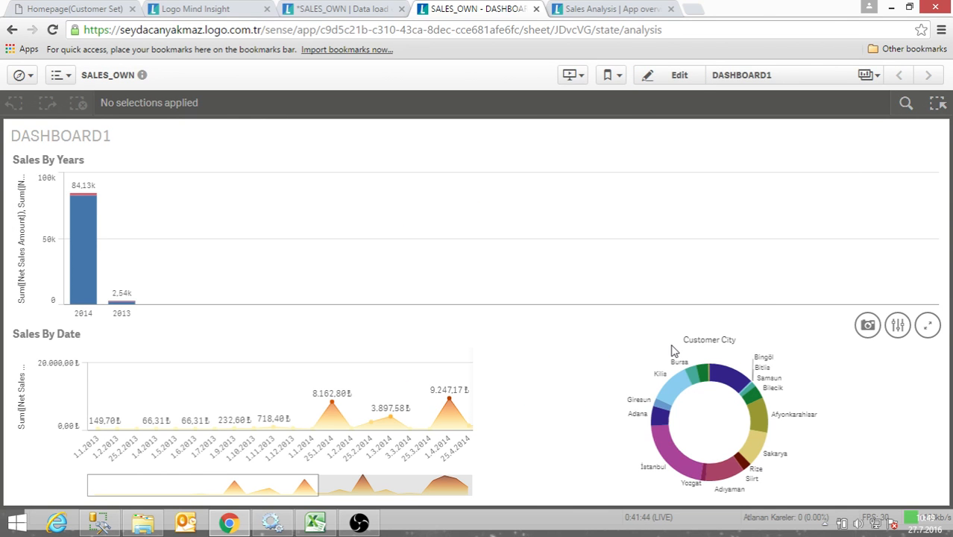
- Reopen the sheet for editing, set the Customer City chart's Net Sales Amount sorting to Custom and check the Customer City sorting options
{"action": "left_click", "coordinate": [669, 82]}
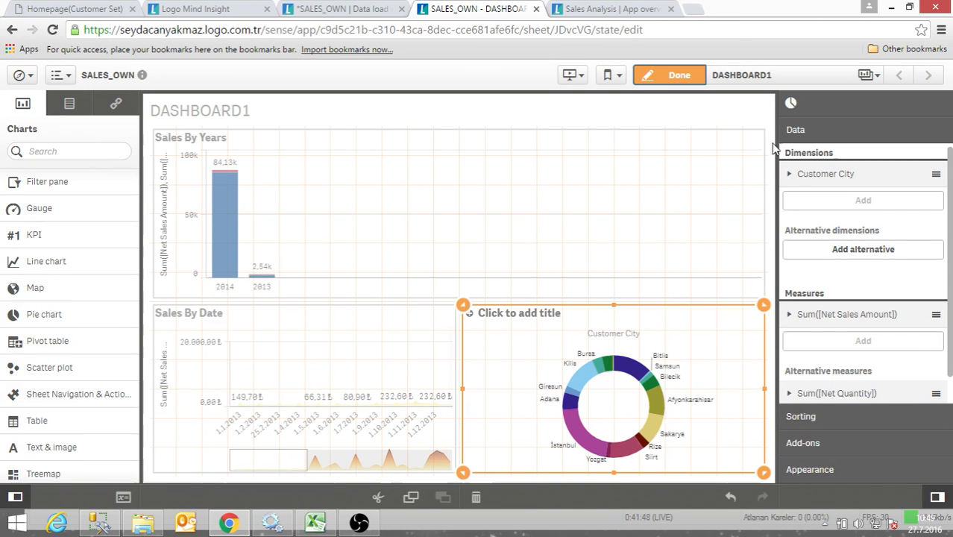
{"action": "left_click", "coordinate": [789, 175]}
{"action": "left_click", "coordinate": [796, 420]}
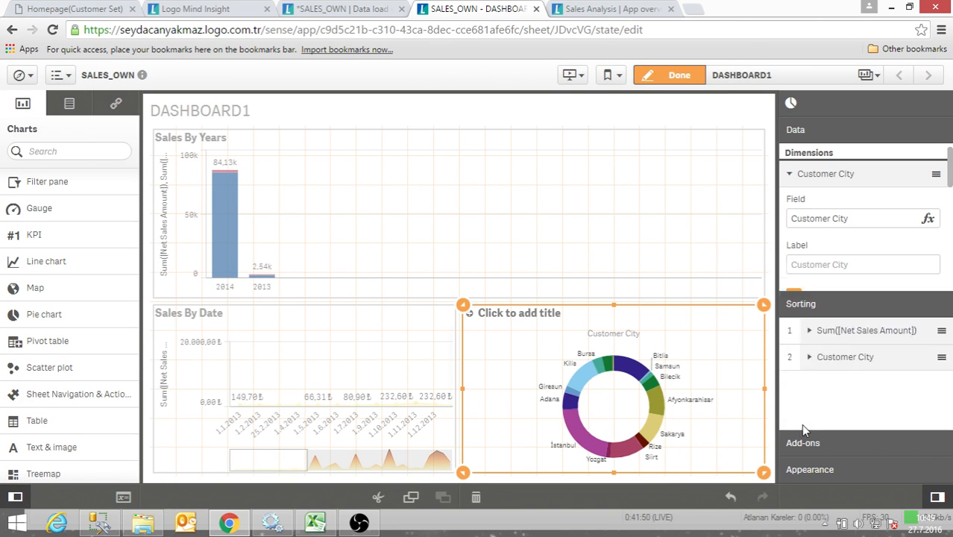
{"action": "left_click", "coordinate": [811, 186]}
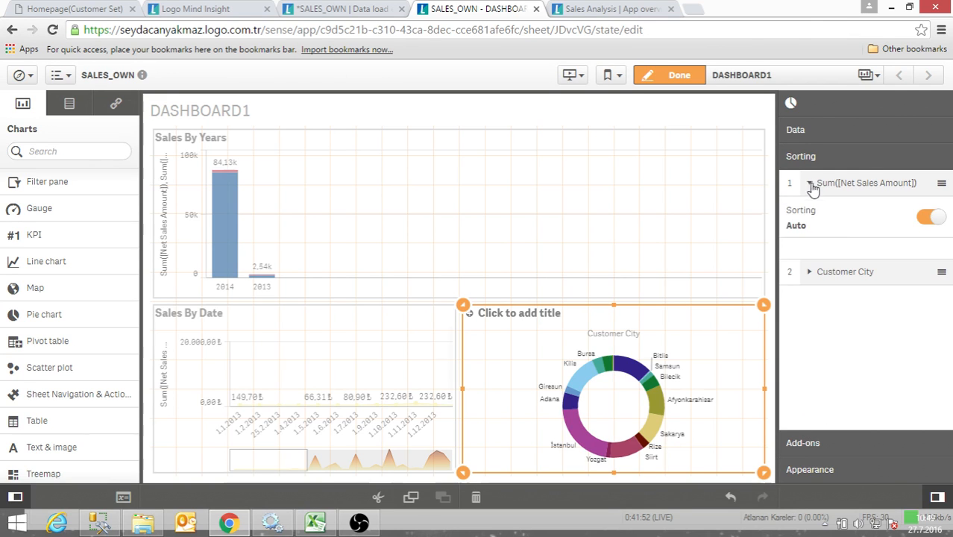
{"action": "left_click", "coordinate": [930, 218]}
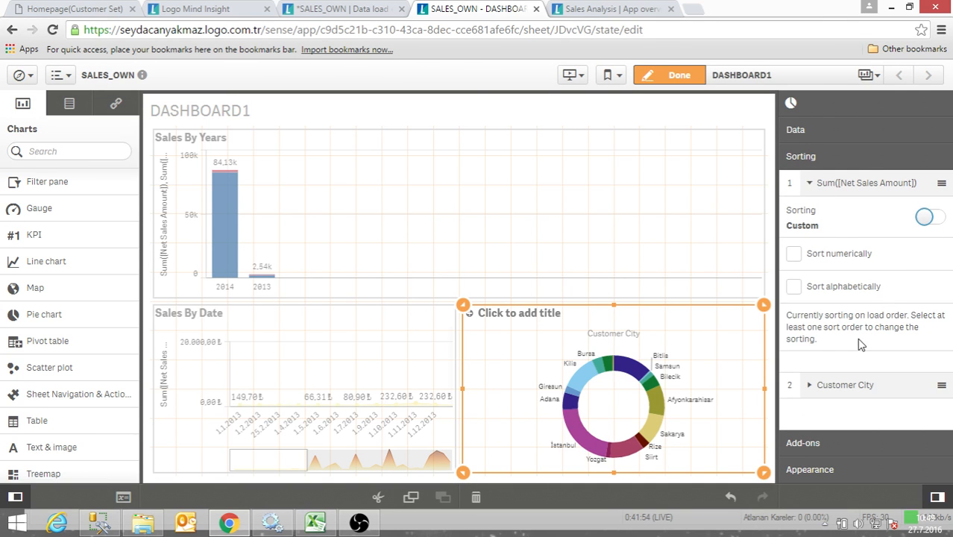
{"action": "left_click", "coordinate": [810, 393]}
{"action": "scroll", "coordinate": [795, 351], "scroll_direction": "up", "scroll_amount": 1}
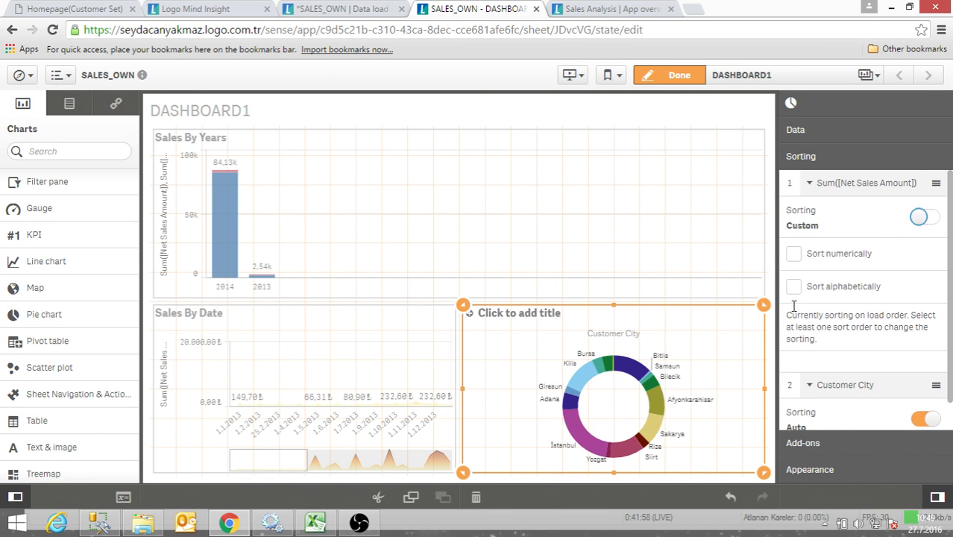
{"action": "left_click", "coordinate": [811, 184]}
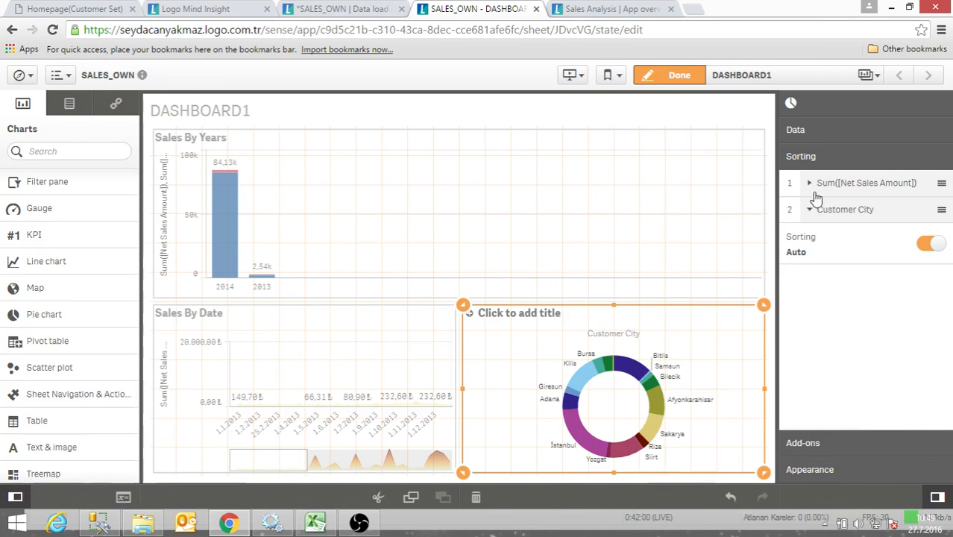
{"action": "left_click", "coordinate": [810, 210]}
- Set the value labels in the Customer City chart's presentation to Auto
{"action": "left_click", "coordinate": [816, 452]}
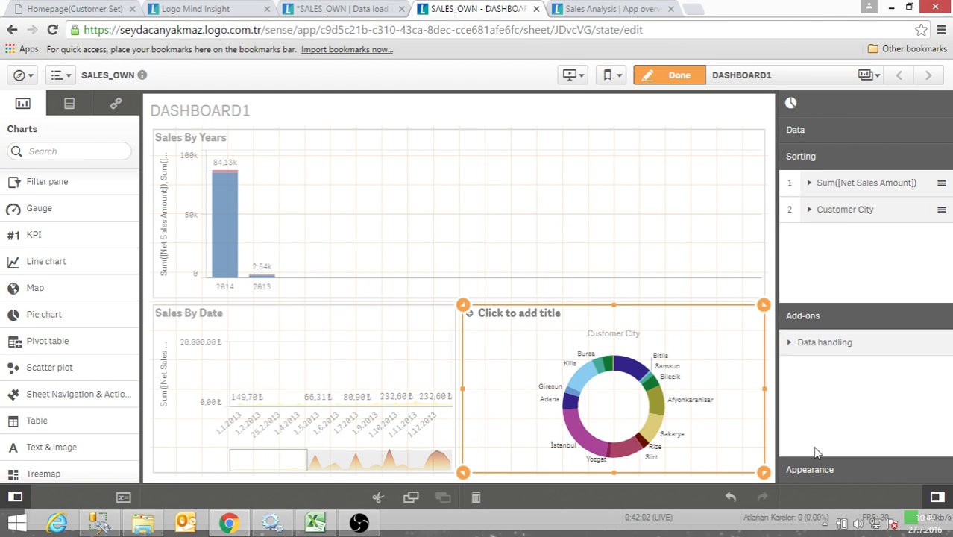
{"action": "left_click", "coordinate": [813, 470]}
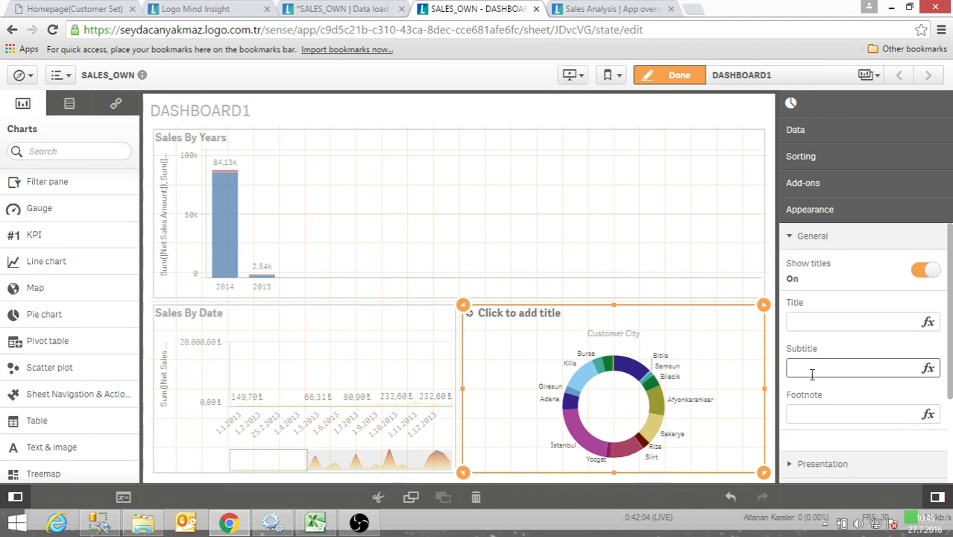
{"action": "scroll", "coordinate": [817, 373], "scroll_direction": "down", "scroll_amount": 3}
{"action": "scroll", "coordinate": [804, 337], "scroll_direction": "up", "scroll_amount": 3}
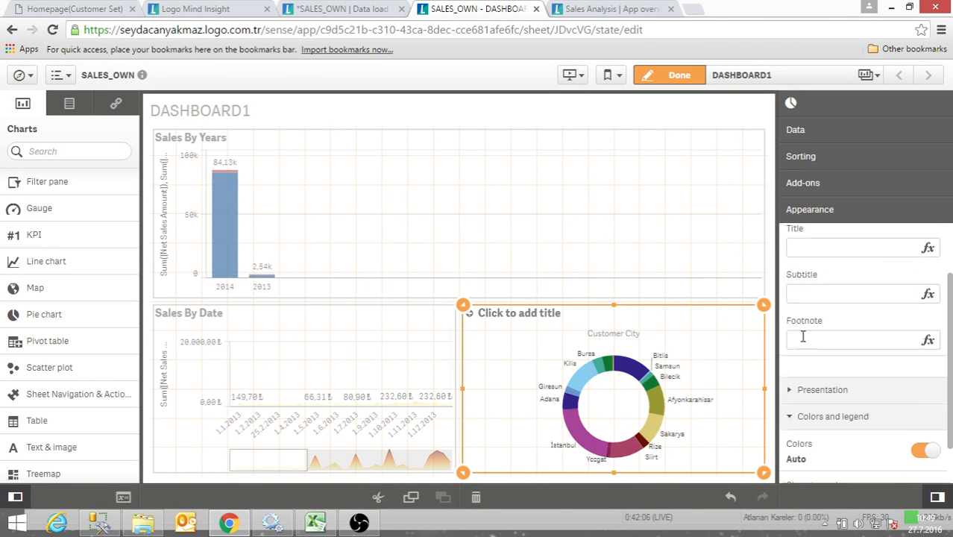
{"action": "scroll", "coordinate": [802, 341], "scroll_direction": "down", "scroll_amount": 3}
{"action": "left_click", "coordinate": [797, 340]}
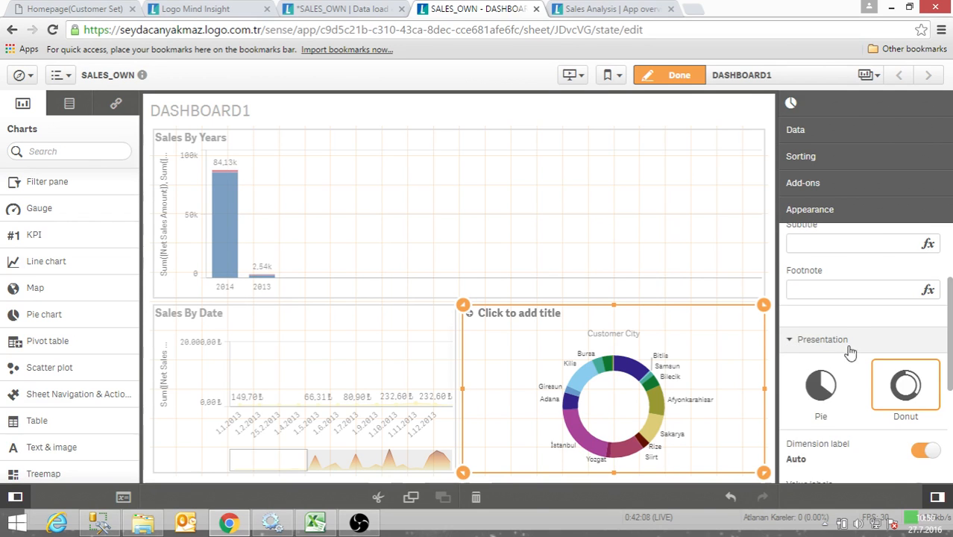
{"action": "scroll", "coordinate": [858, 354], "scroll_direction": "down", "scroll_amount": 3}
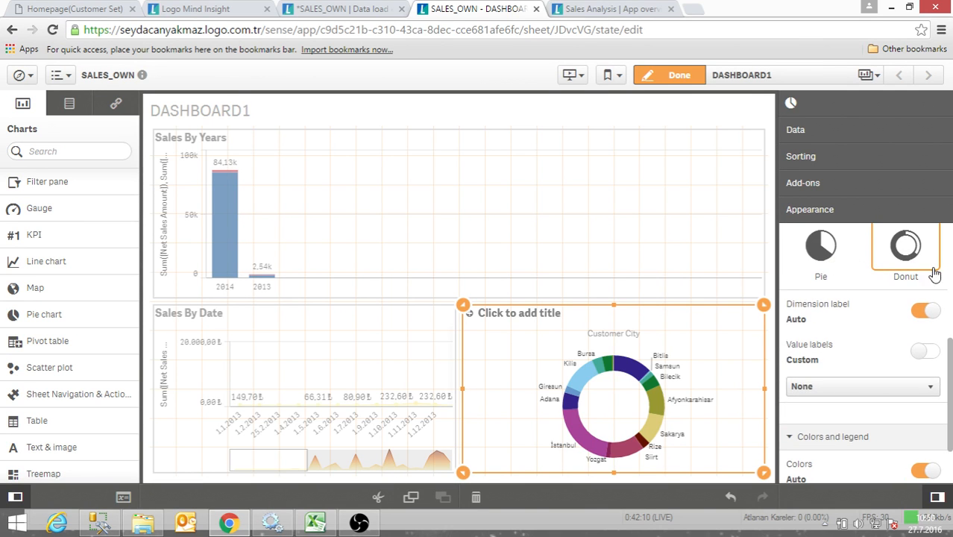
{"action": "scroll", "coordinate": [859, 354], "scroll_direction": "down", "scroll_amount": 2}
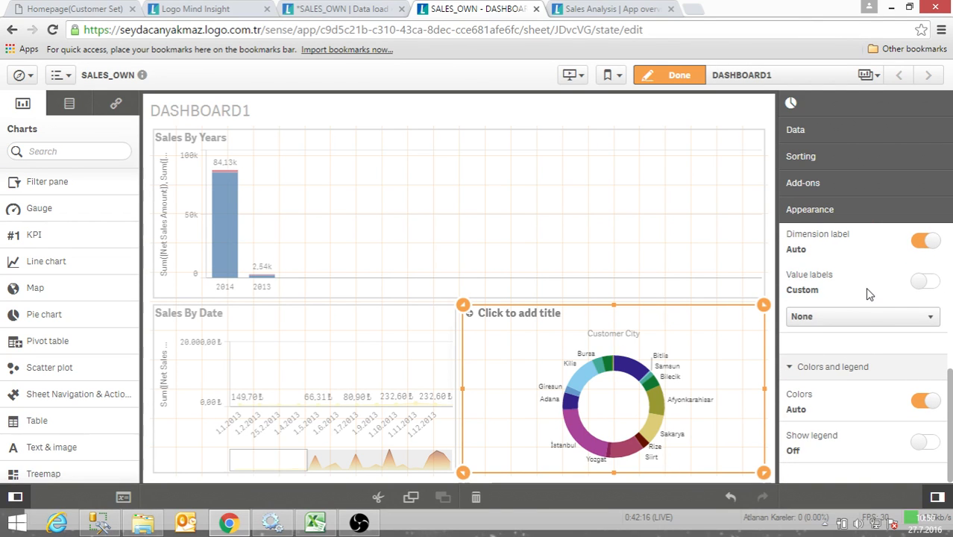
{"action": "left_click", "coordinate": [925, 282]}
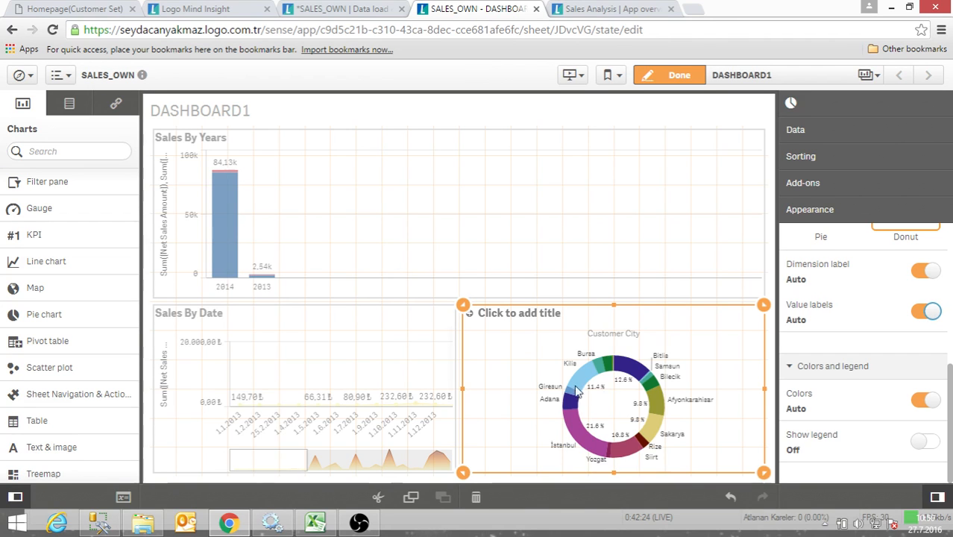
- Check the custom value label choices of the Customer City chart and return the labels to Auto
{"action": "left_click", "coordinate": [926, 313]}
{"action": "left_click", "coordinate": [877, 348]}
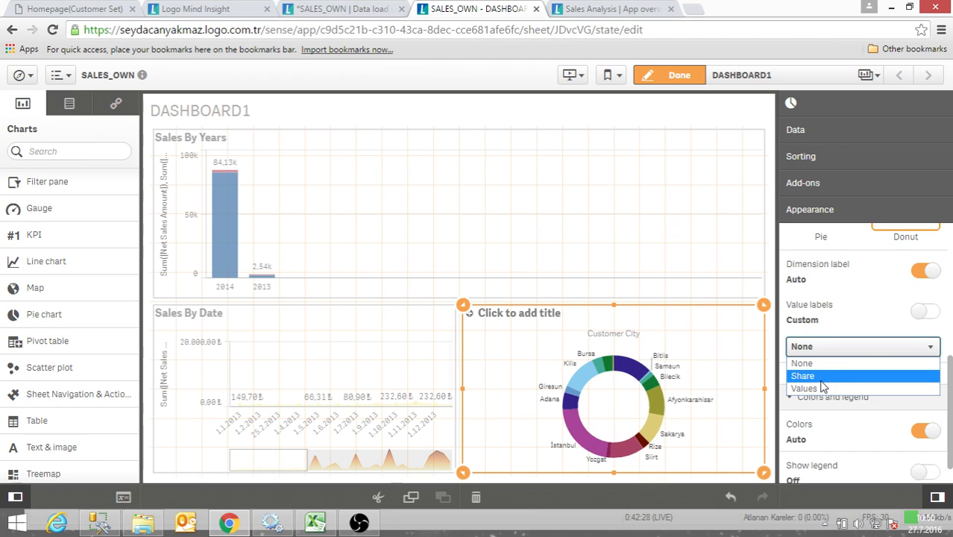
{"action": "left_click", "coordinate": [926, 311]}
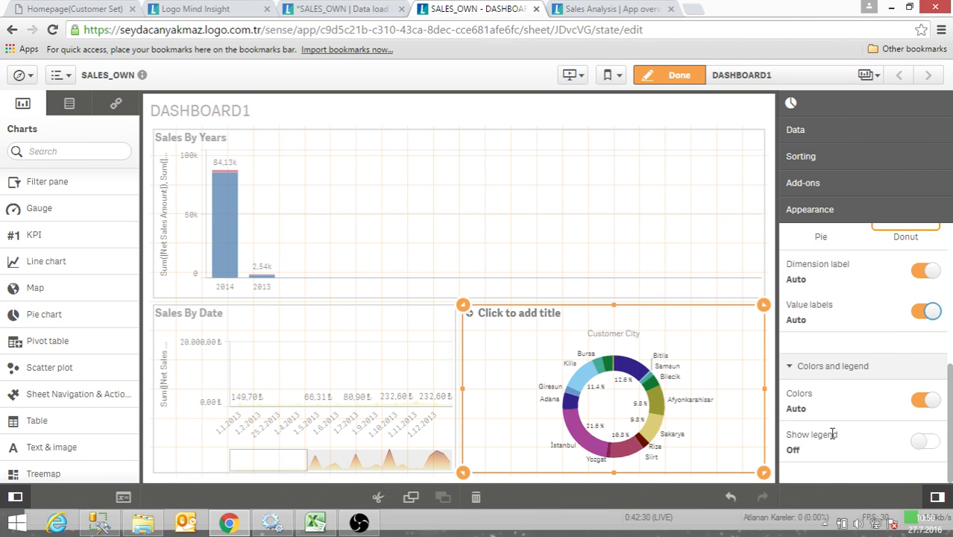
- Switch the Customer City chart to custom colors and color it by dimension
{"action": "left_click", "coordinate": [925, 401]}
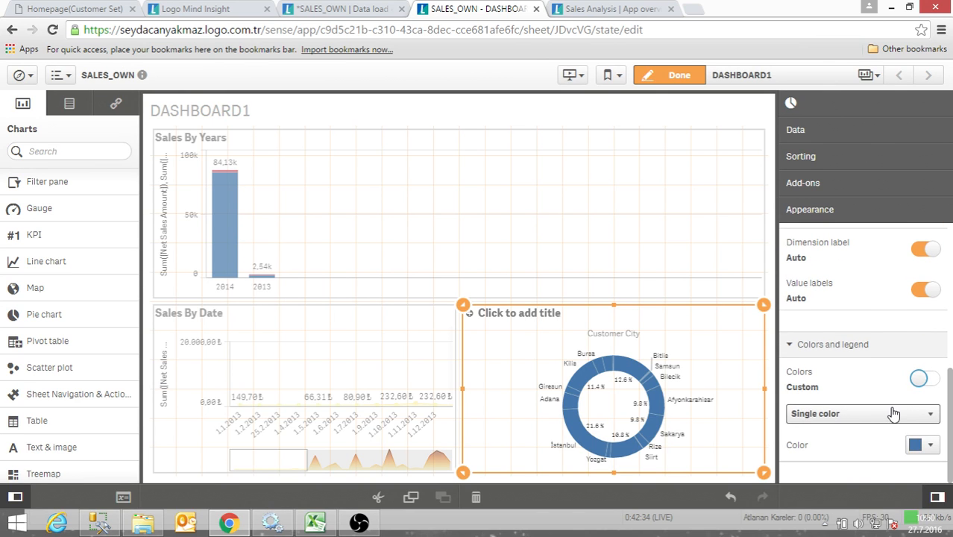
{"action": "left_click", "coordinate": [896, 419]}
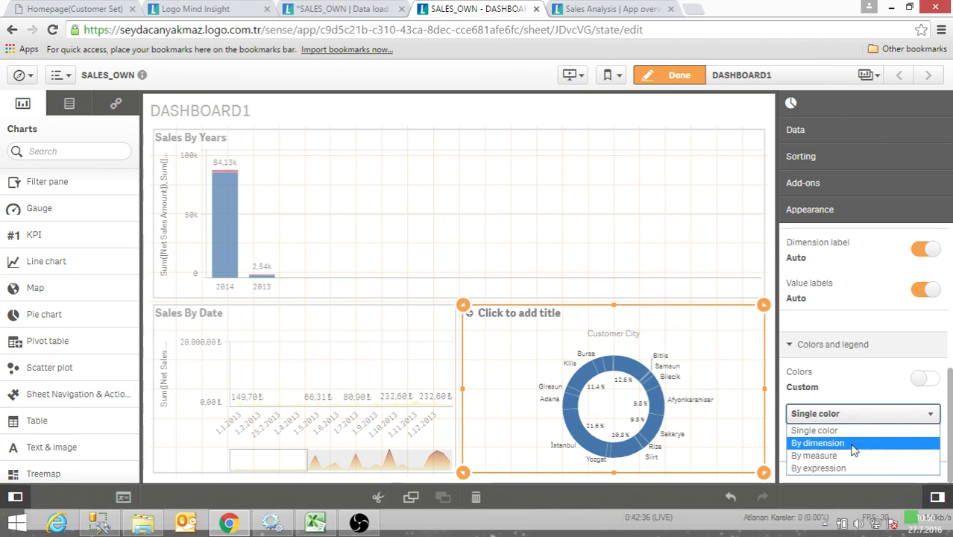
{"action": "left_click", "coordinate": [817, 443]}
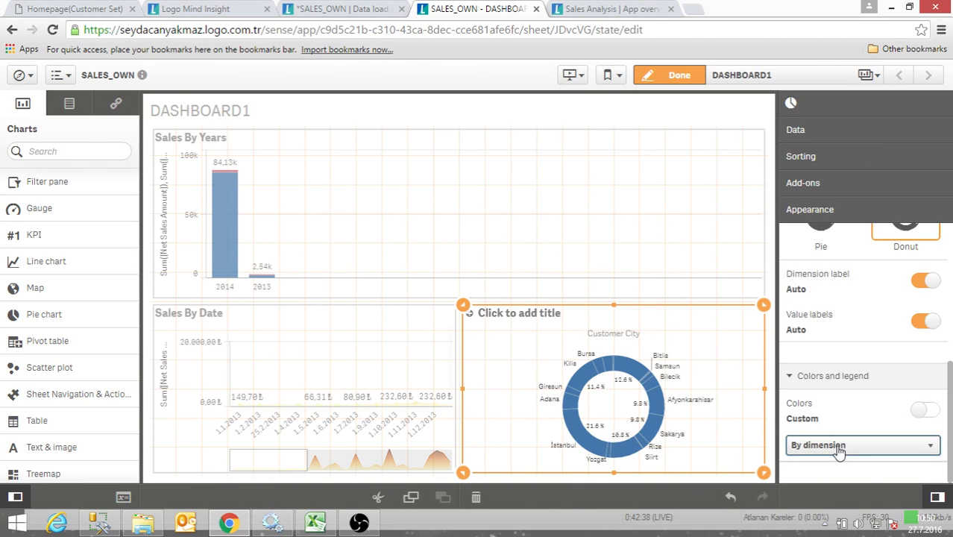
{"action": "scroll", "coordinate": [843, 433], "scroll_direction": "down", "scroll_amount": 3}
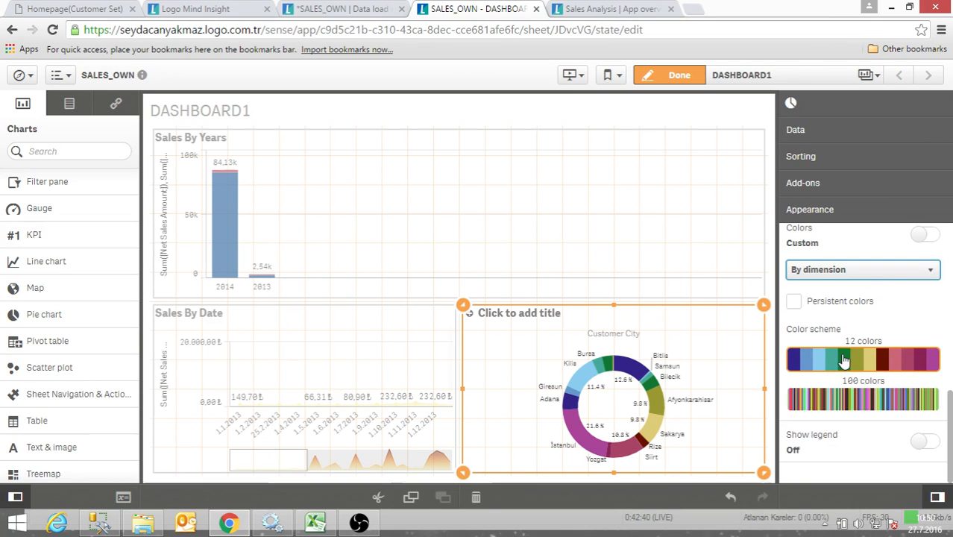
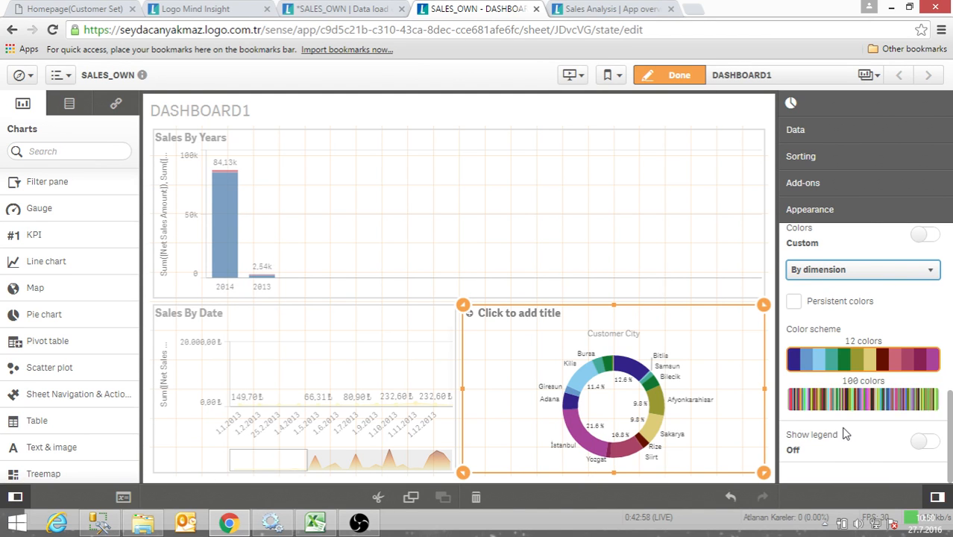
- Turn on the Customer City chart's legend and set the legend position to Right
{"action": "left_click", "coordinate": [925, 442]}
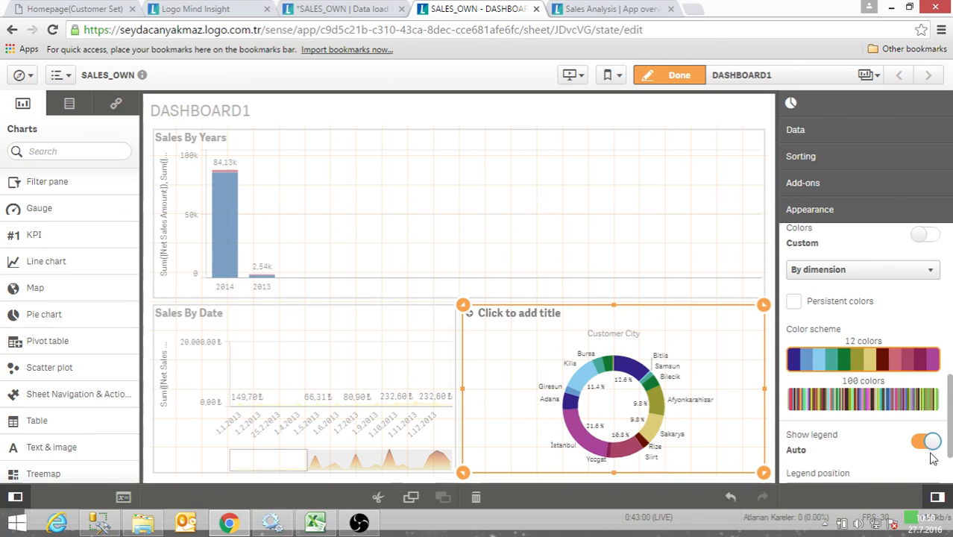
{"action": "scroll", "coordinate": [871, 446], "scroll_direction": "down", "scroll_amount": 1}
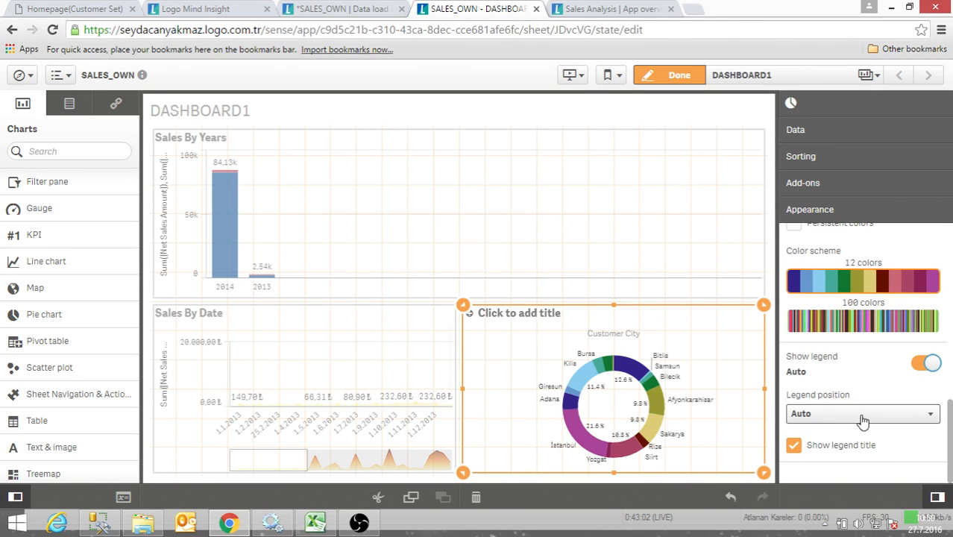
{"action": "left_click", "coordinate": [861, 417]}
{"action": "left_click", "coordinate": [858, 444]}
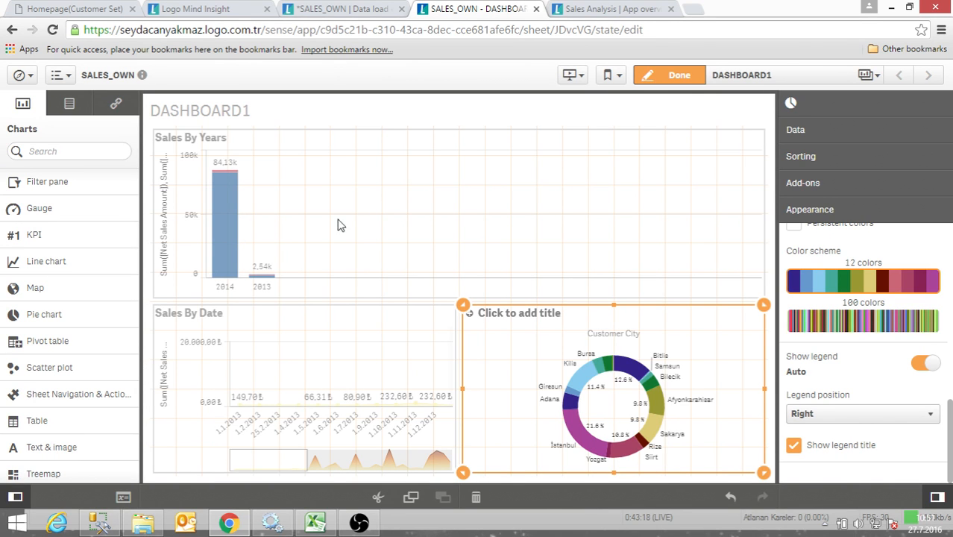
- Create a new sheet titled DASHBOARD and open it for editing
{"action": "left_click", "coordinate": [781, 78]}
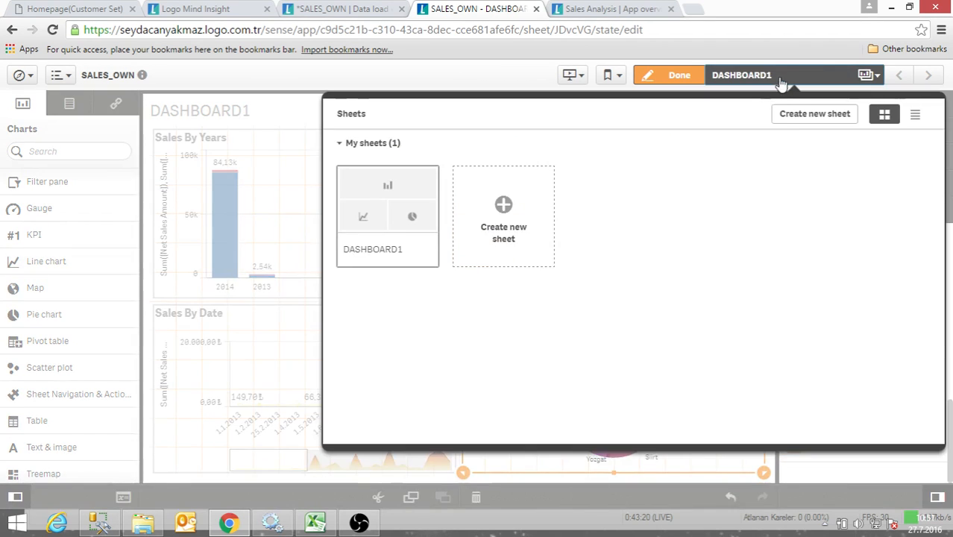
{"action": "left_click", "coordinate": [505, 206]}
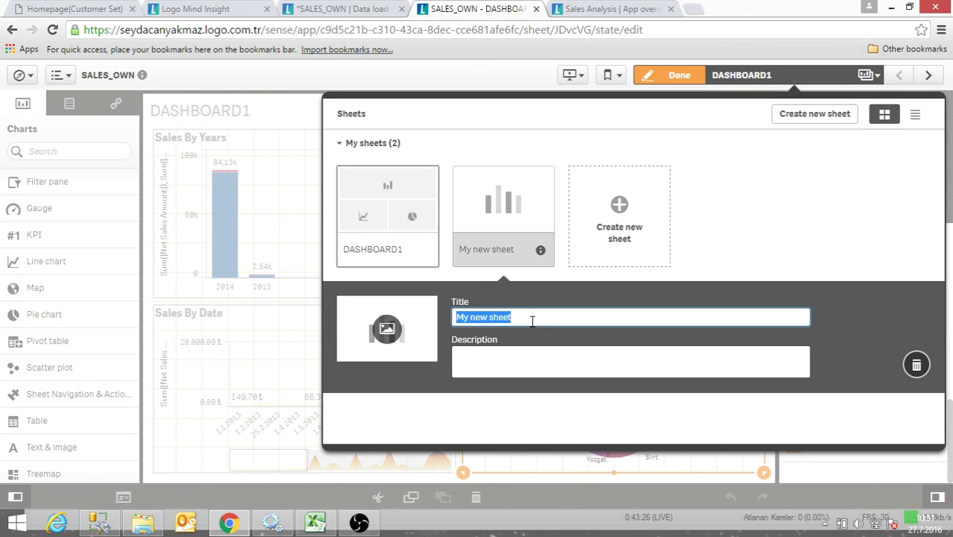
{"action": "type", "text": "DASHBOARD"}
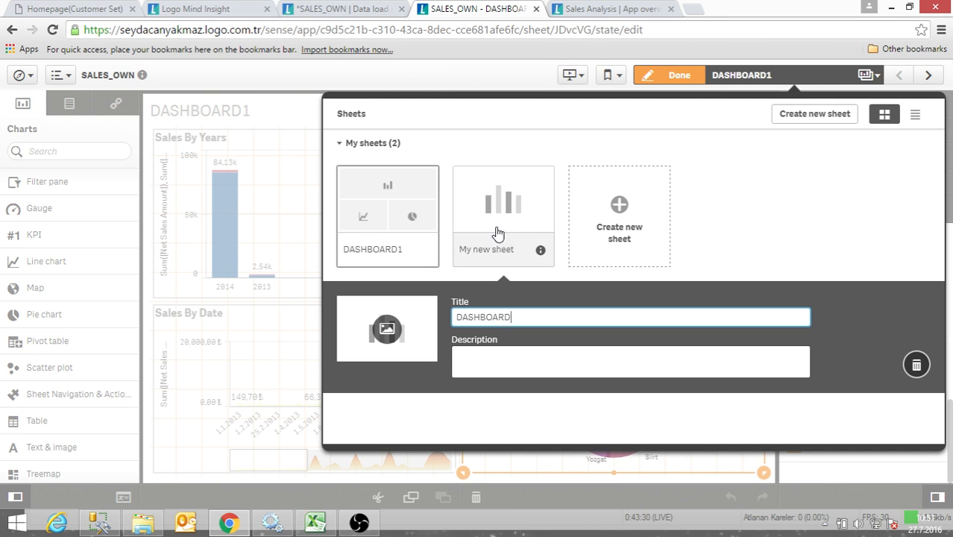
{"action": "left_click", "coordinate": [498, 202]}
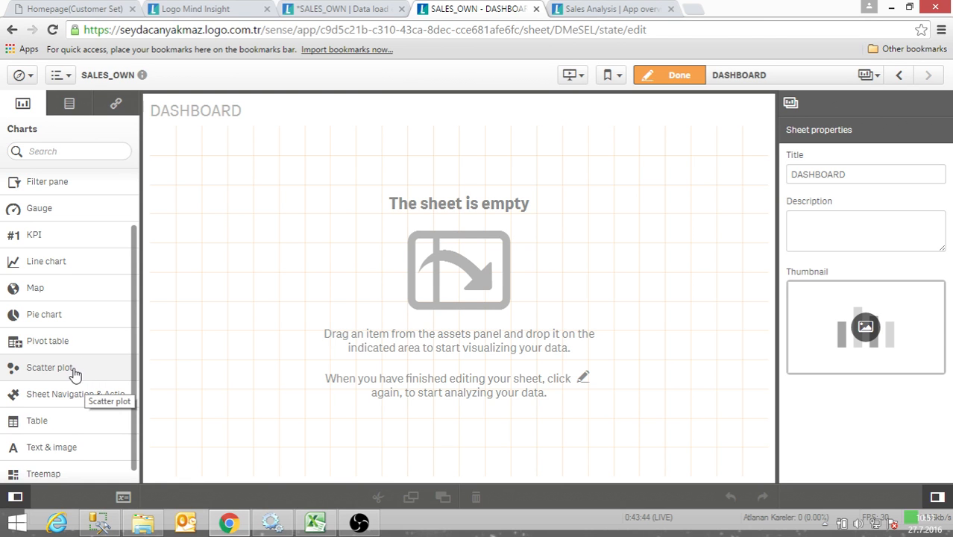
- Add a scatter plot to the empty DASHBOARD sheet with Customer Name as its dimension
{"action": "left_click_drag", "start_coordinate": [74, 373], "coordinate": [409, 194]}
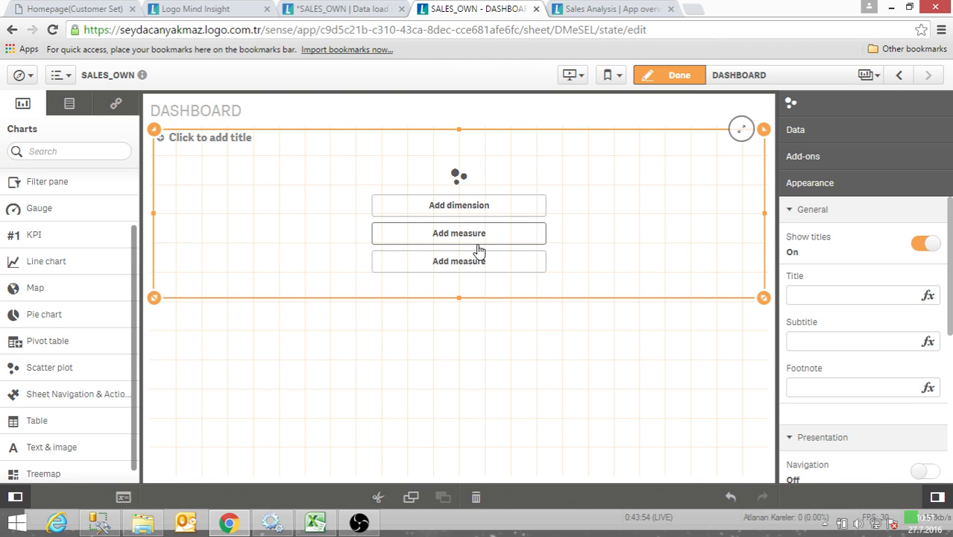
{"action": "left_click", "coordinate": [450, 207]}
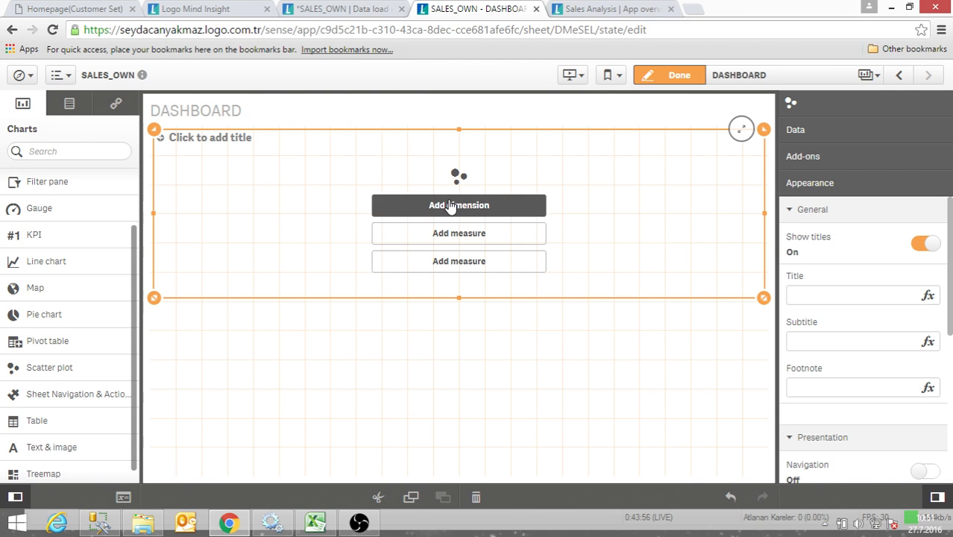
{"action": "left_click", "coordinate": [584, 122]}
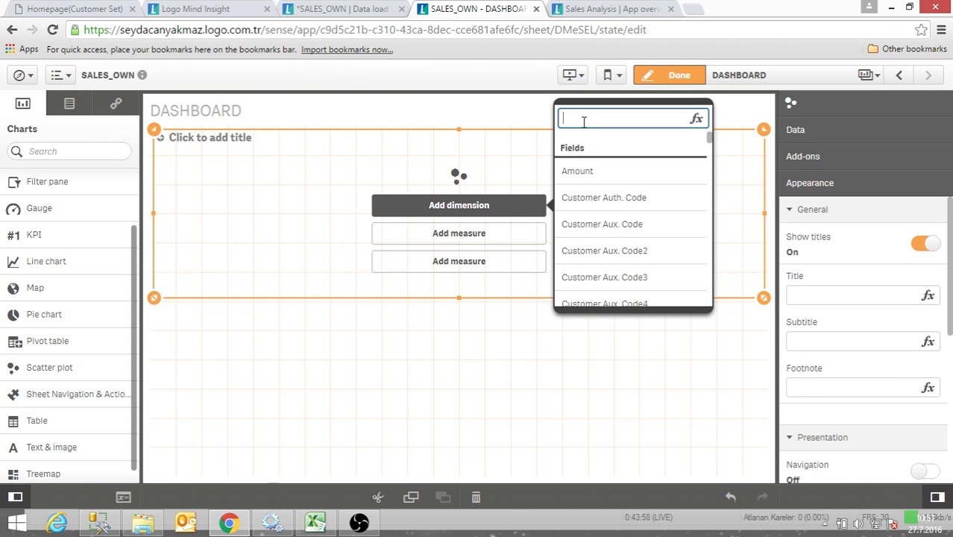
{"action": "type", "text": "customer"}
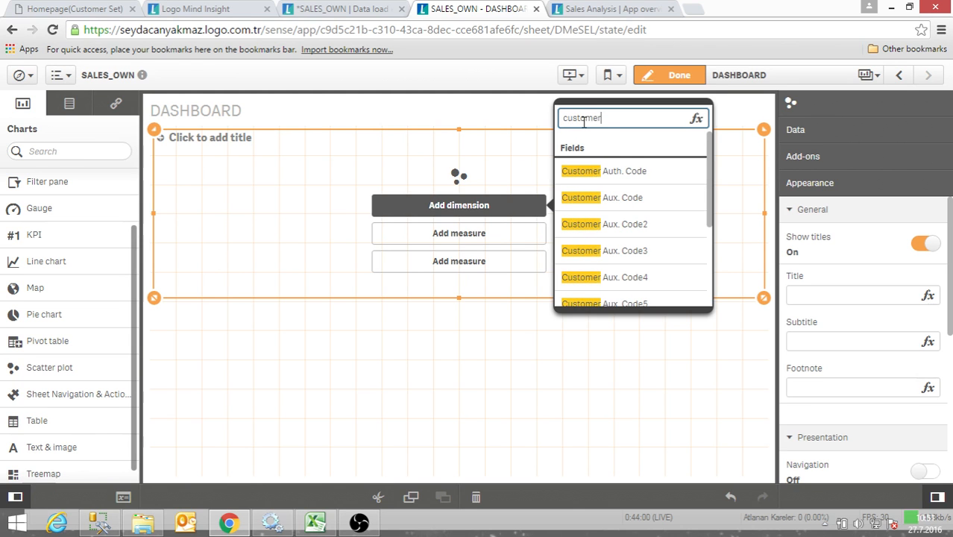
{"action": "type", "text": " nam"}
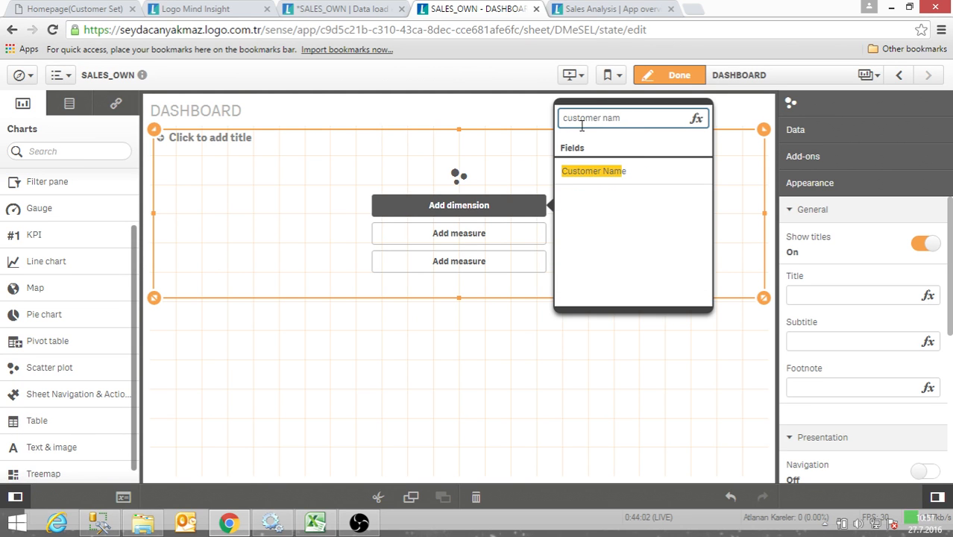
{"action": "left_click", "coordinate": [565, 171]}
- Add the sum of Net Sales Amount as the scatter plot's first measure
{"action": "left_click", "coordinate": [515, 233]}
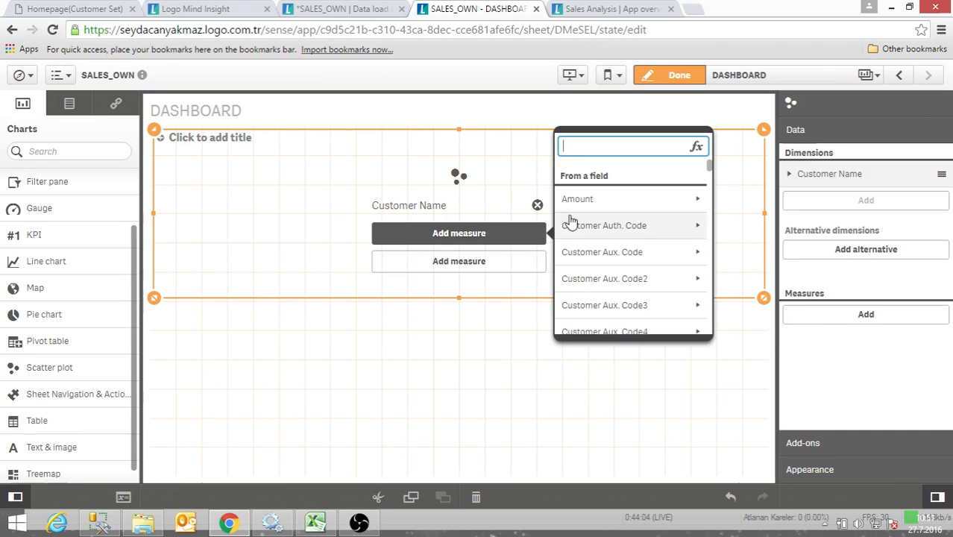
{"action": "type", "text": "net"}
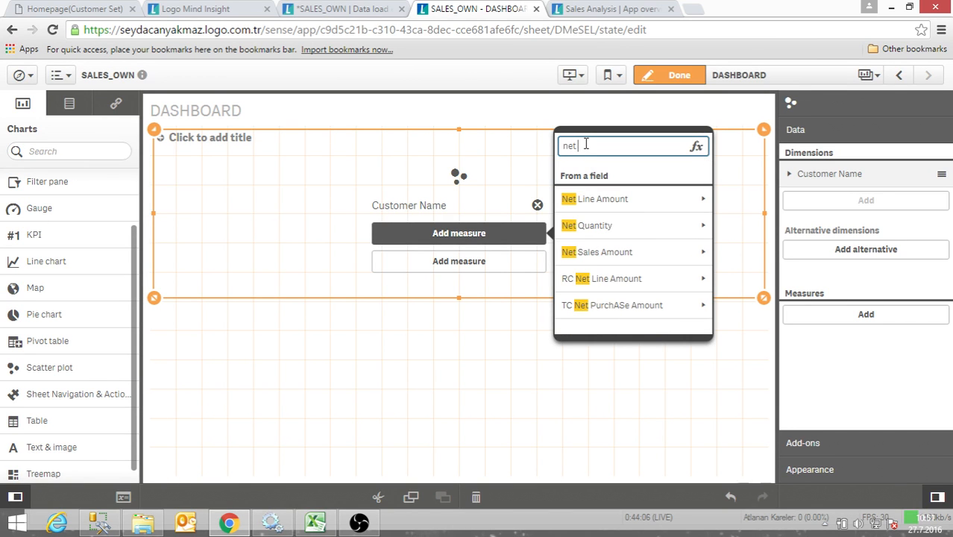
{"action": "type", "text": " sa"}
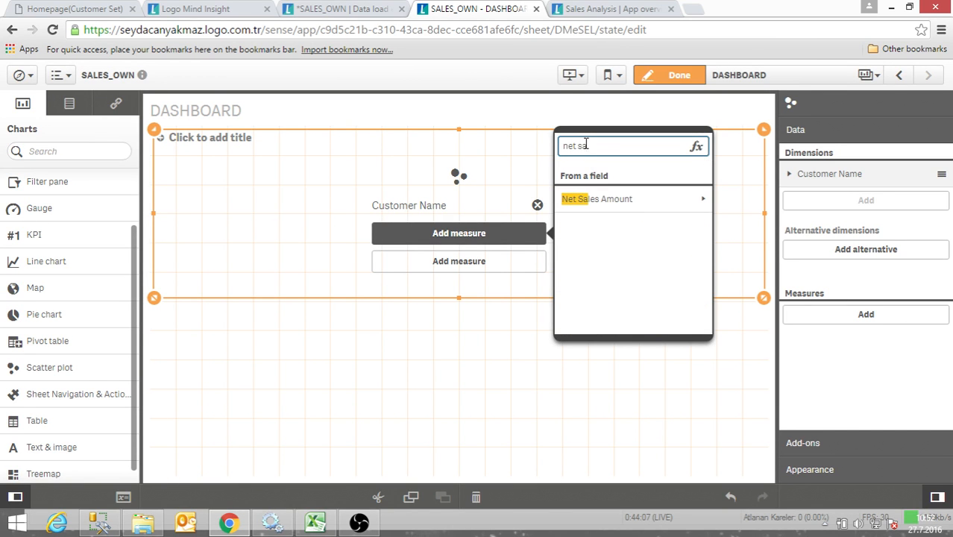
{"action": "left_click", "coordinate": [635, 199]}
{"action": "left_click", "coordinate": [675, 197]}
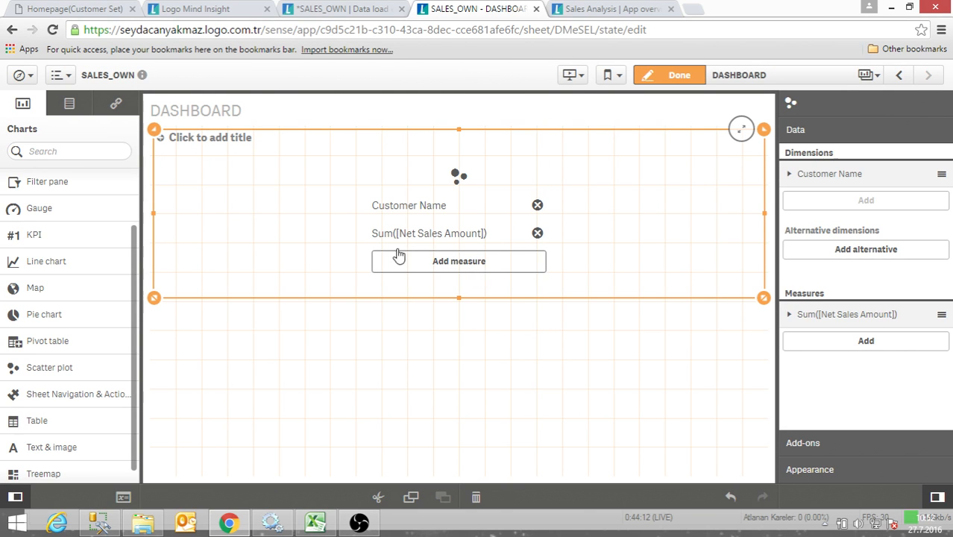
- Add the count of Invoice Number as the scatter plot's second measure
{"action": "left_click", "coordinate": [458, 267]}
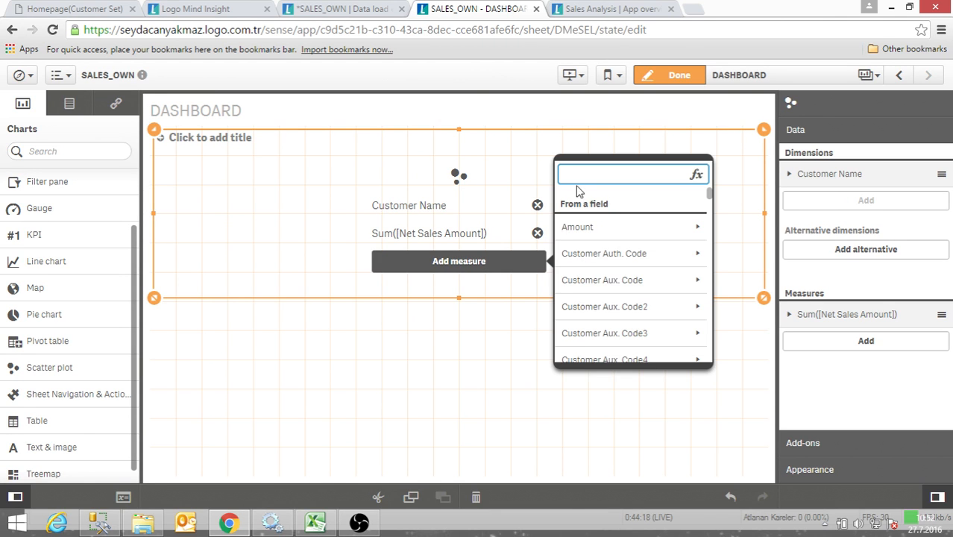
{"action": "type", "text": "ın"}
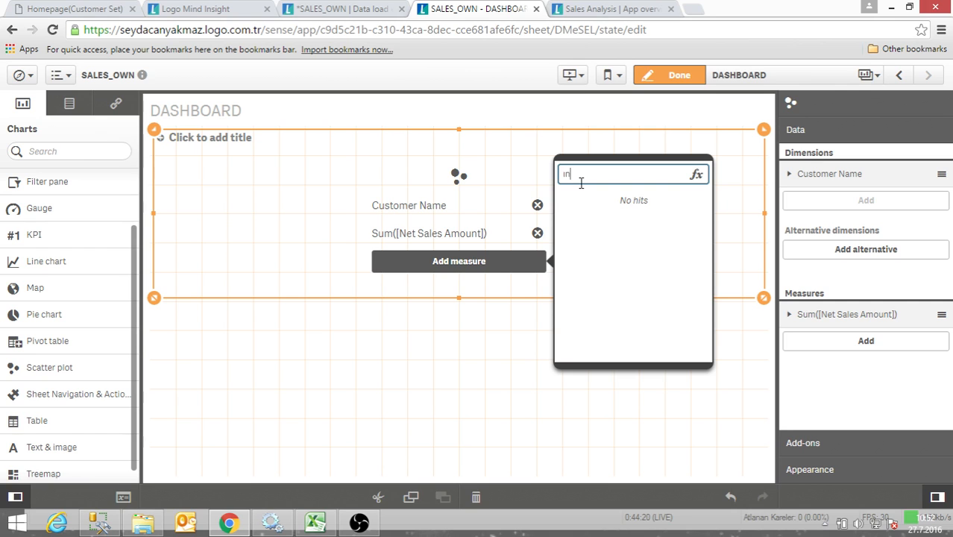
{"action": "key", "text": "BackSpace"}
{"action": "key", "text": "BackSpace"}
{"action": "type", "text": "in"}
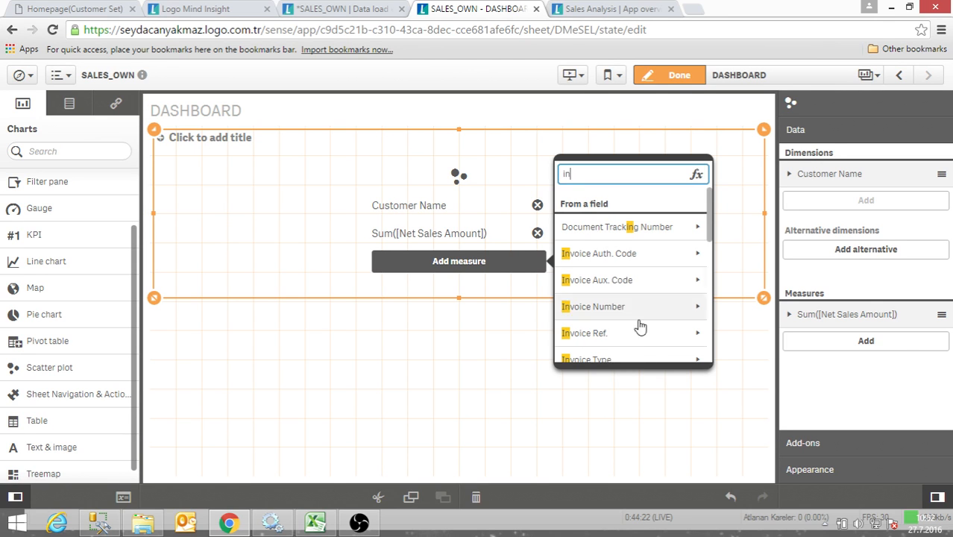
{"action": "left_click", "coordinate": [685, 314]}
{"action": "left_click", "coordinate": [593, 254]}
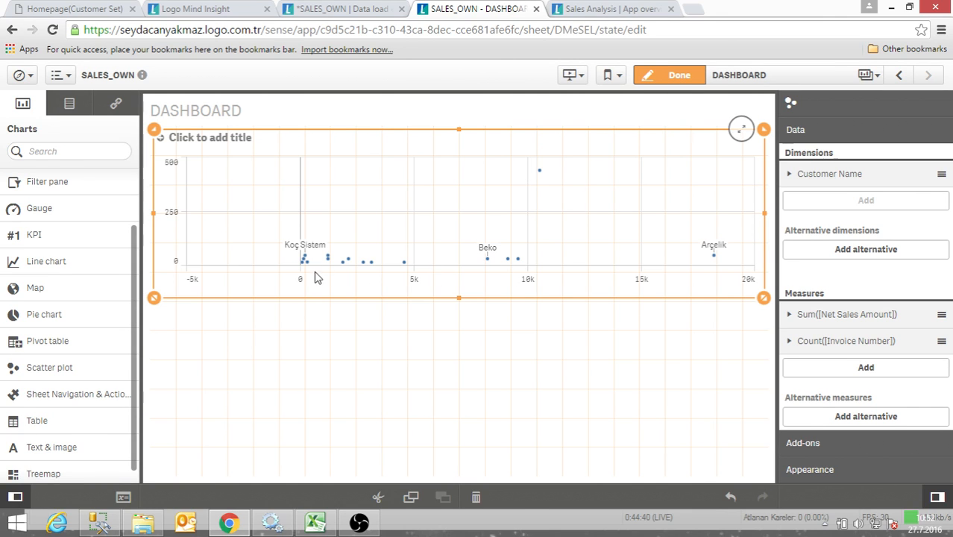
- Leave edit mode, zoom in on the scatter plot to inspect the customer points near the origin, and return to editing
{"action": "left_click", "coordinate": [640, 81]}
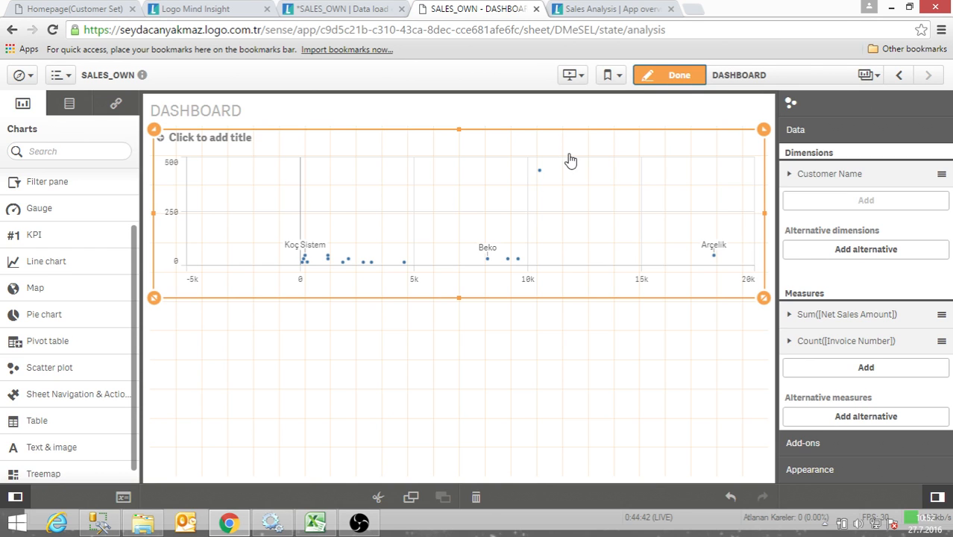
{"action": "scroll", "coordinate": [240, 254], "scroll_direction": "up", "scroll_amount": 2}
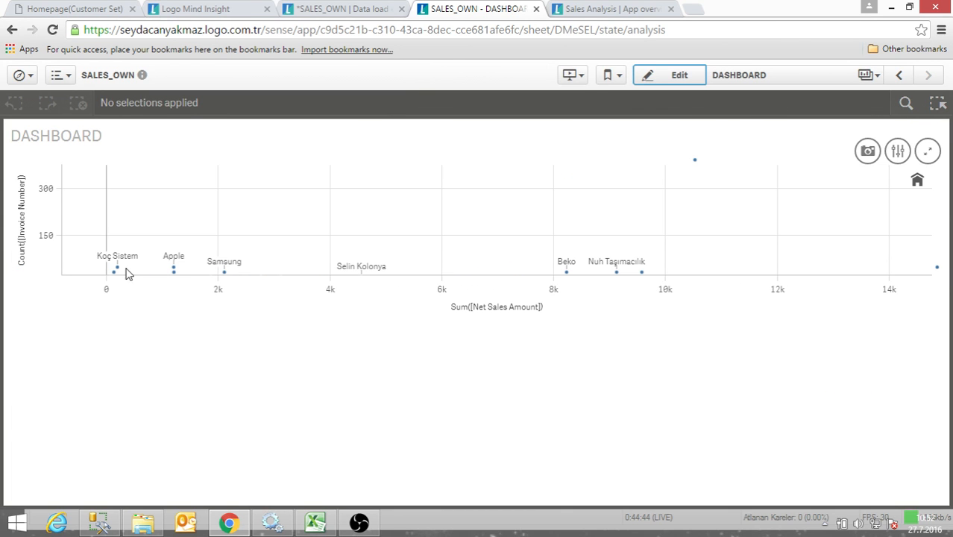
{"action": "mouse_move", "coordinate": [119, 272]}
{"action": "left_click", "coordinate": [680, 77]}
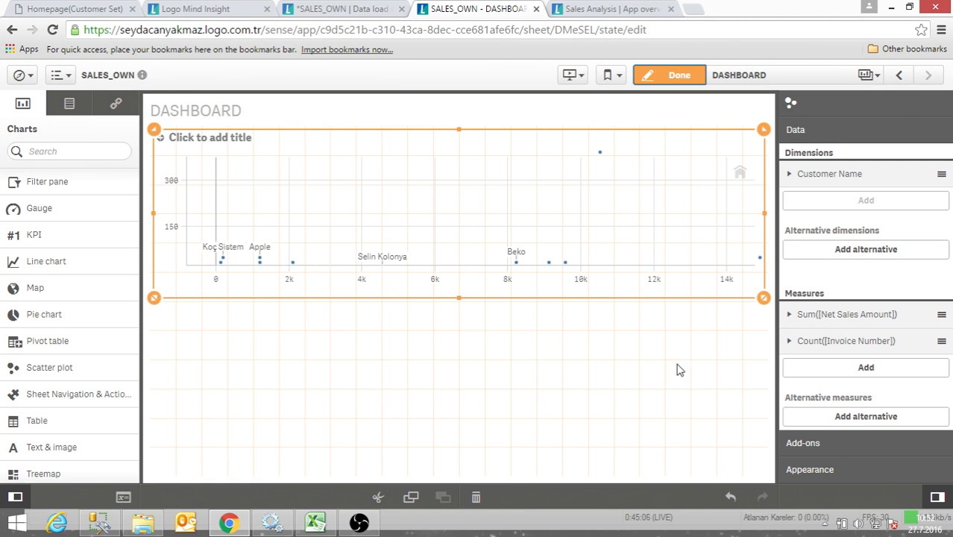
- Switch the scatter plot to custom colors by dimension and increase its bubble size slightly
{"action": "left_click", "coordinate": [813, 471]}
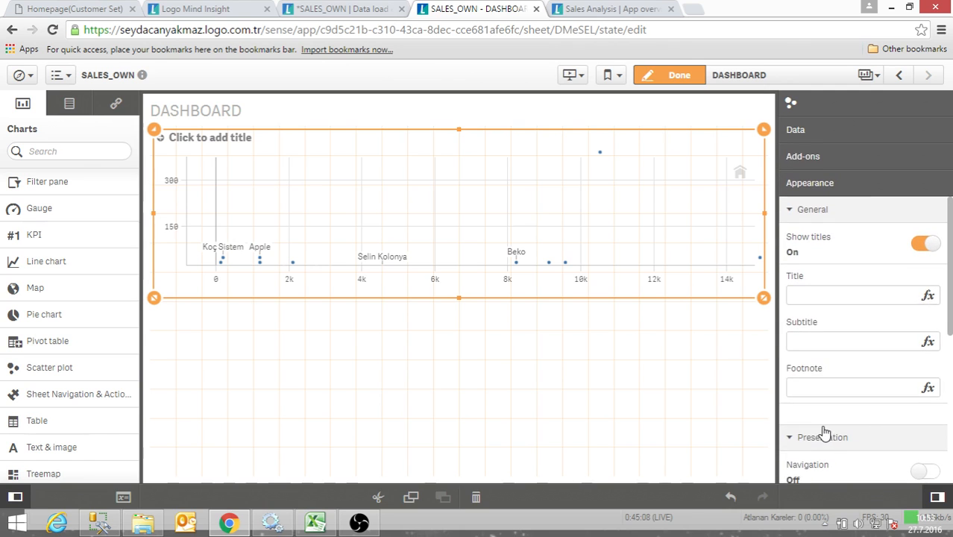
{"action": "scroll", "coordinate": [858, 381], "scroll_direction": "down", "scroll_amount": 3}
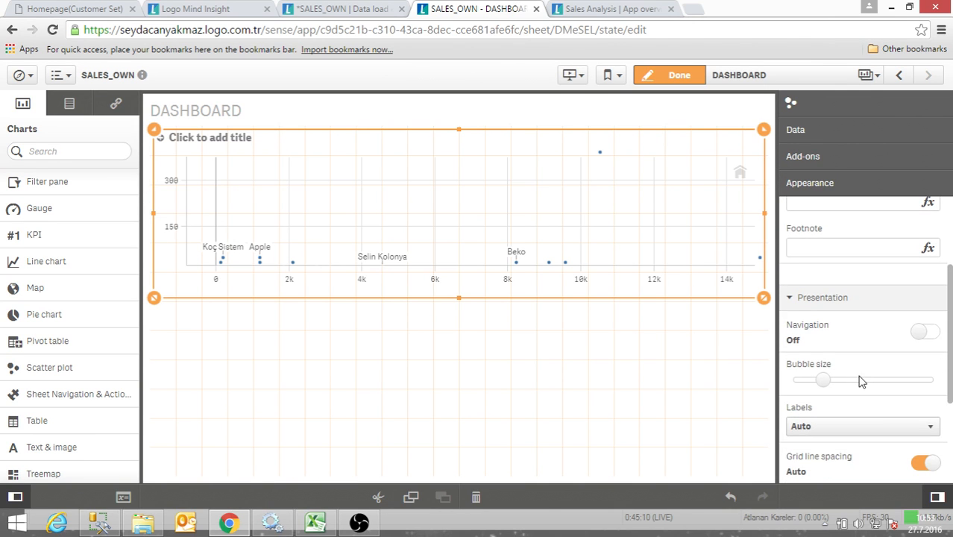
{"action": "scroll", "coordinate": [838, 380], "scroll_direction": "down", "scroll_amount": 3}
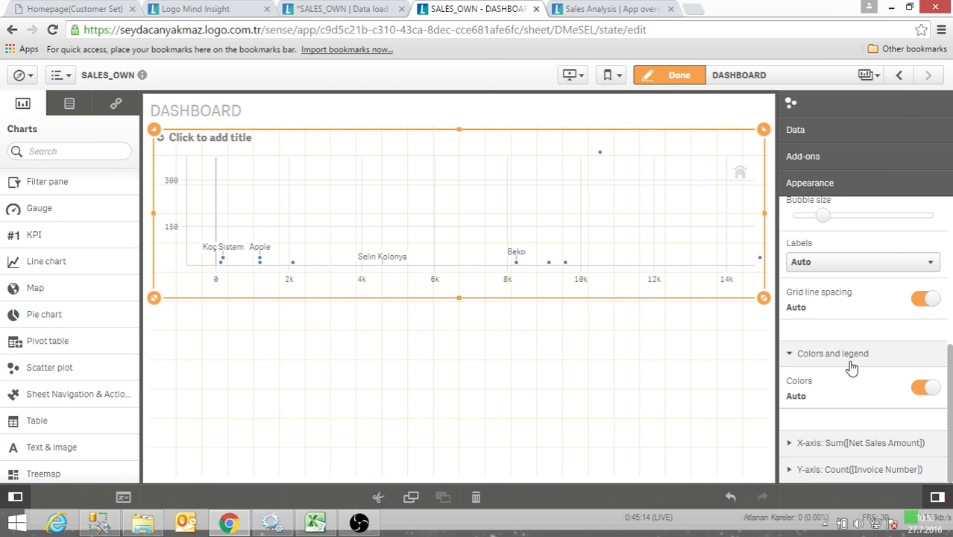
{"action": "left_click", "coordinate": [927, 389]}
{"action": "scroll", "coordinate": [855, 404], "scroll_direction": "down", "scroll_amount": 1}
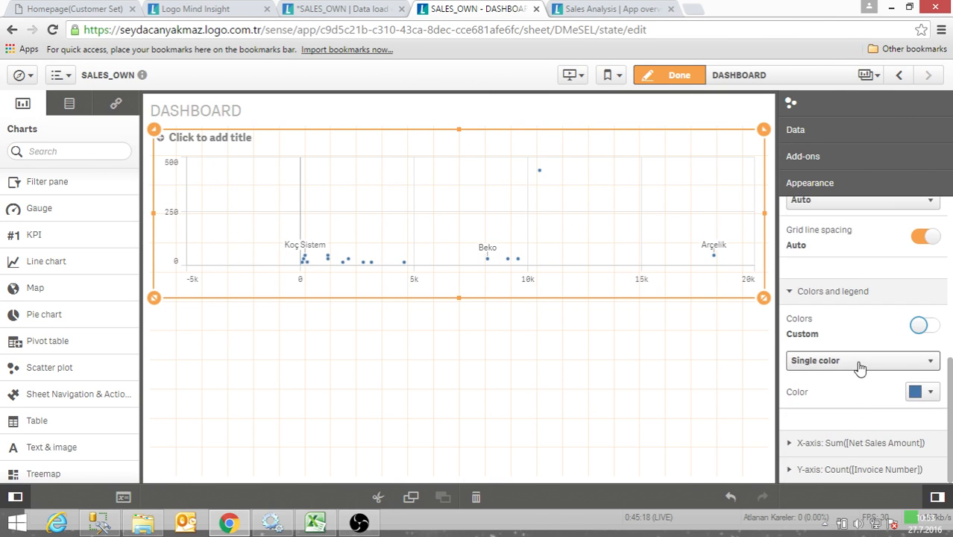
{"action": "left_click", "coordinate": [860, 364]}
{"action": "left_click", "coordinate": [850, 390]}
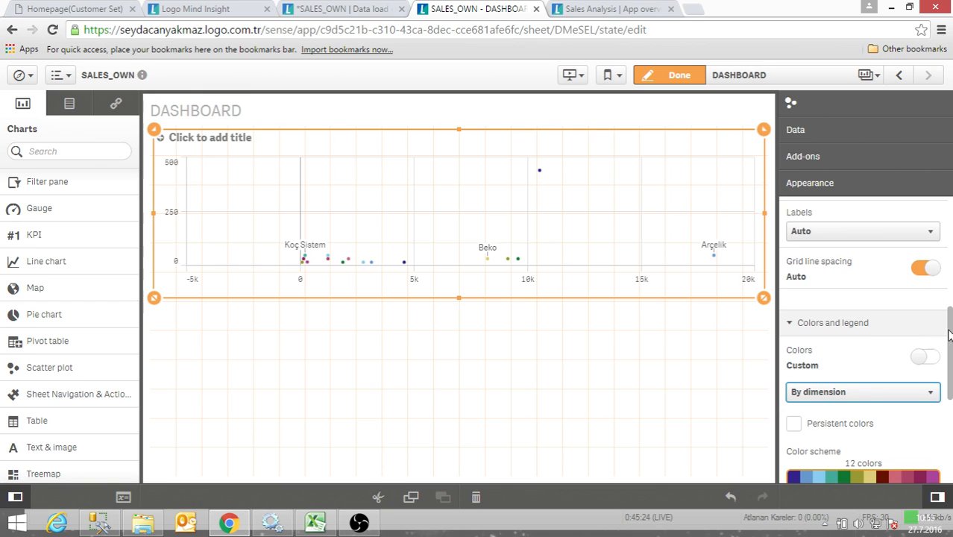
{"action": "left_click_drag", "start_coordinate": [949, 330], "coordinate": [951, 301]}
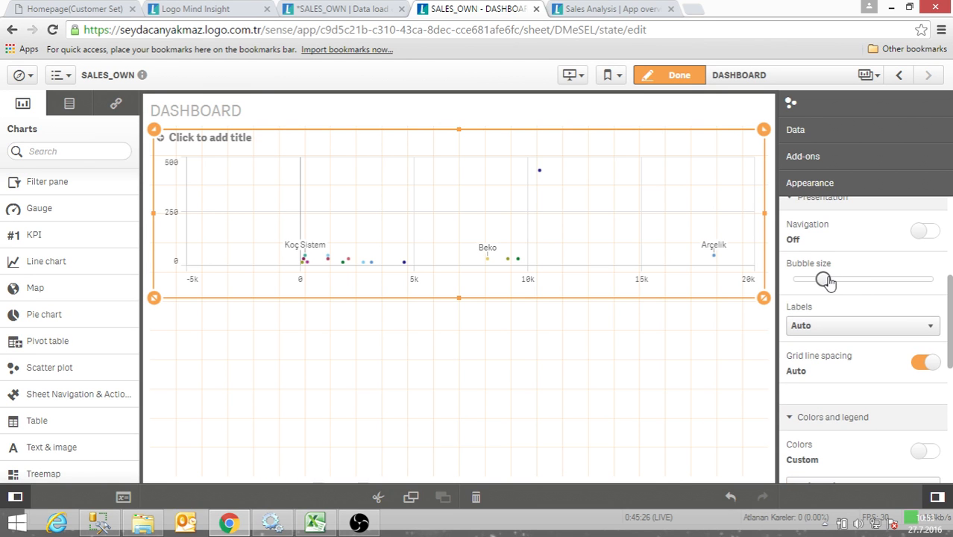
{"action": "left_click_drag", "start_coordinate": [828, 282], "coordinate": [849, 279]}
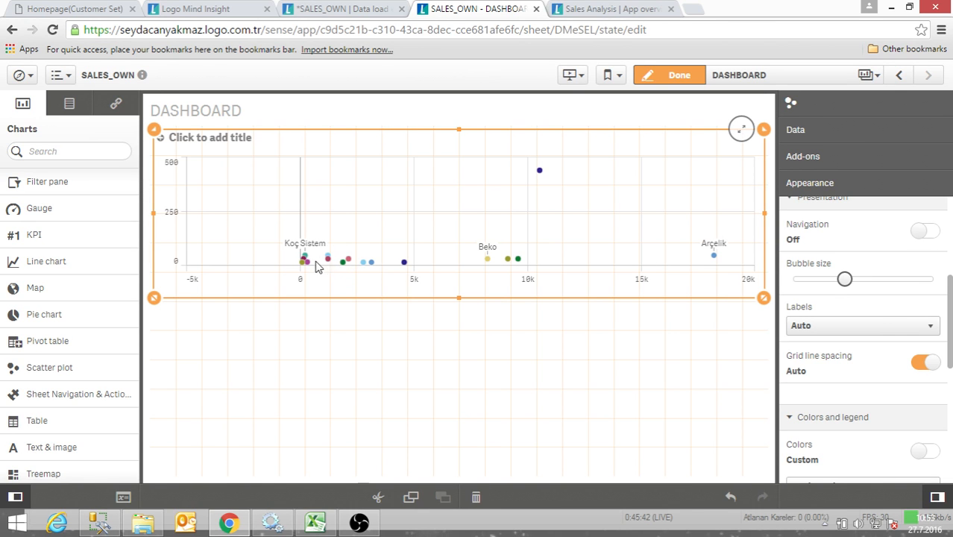
- Add the sum of Discount as the scatter plot's third measure
{"action": "left_click", "coordinate": [800, 132]}
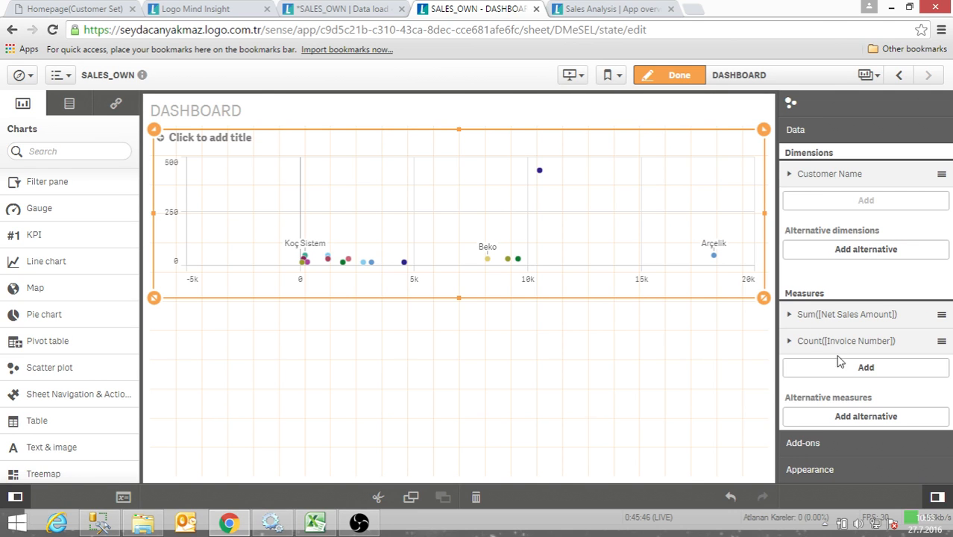
{"action": "left_click", "coordinate": [843, 368]}
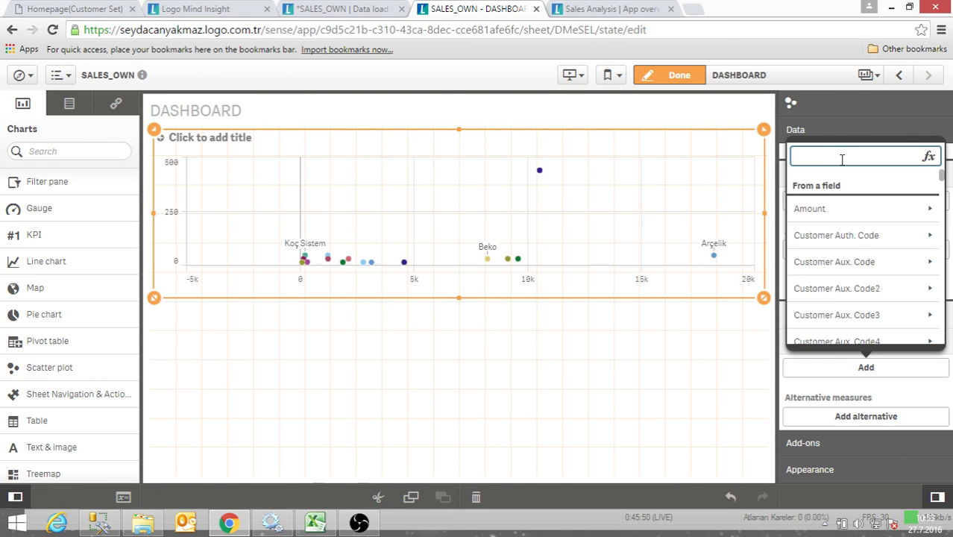
{"action": "type", "text": "co"}
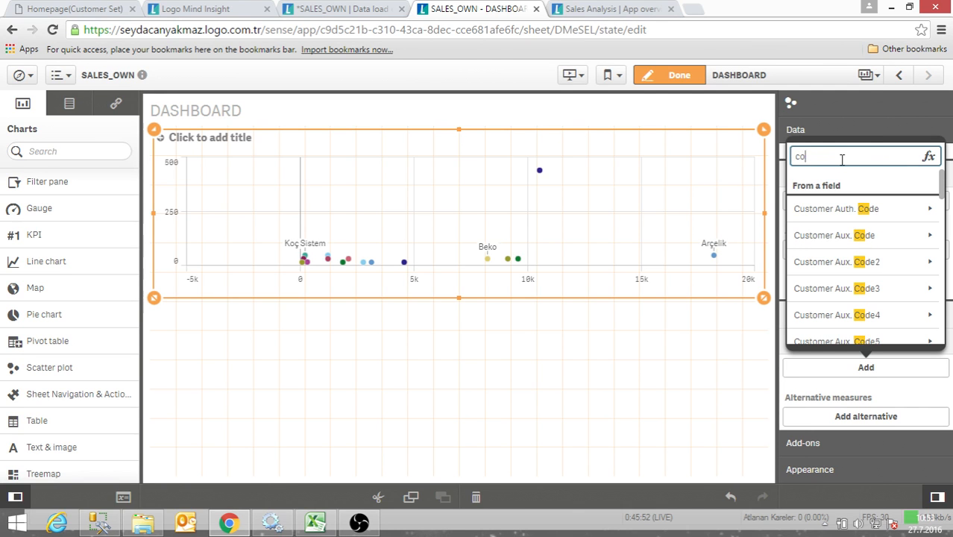
{"action": "type", "text": "s"}
{"action": "key", "text": "BackSpace"}
{"action": "key", "text": "BackSpace"}
{"action": "key", "text": "BackSpace"}
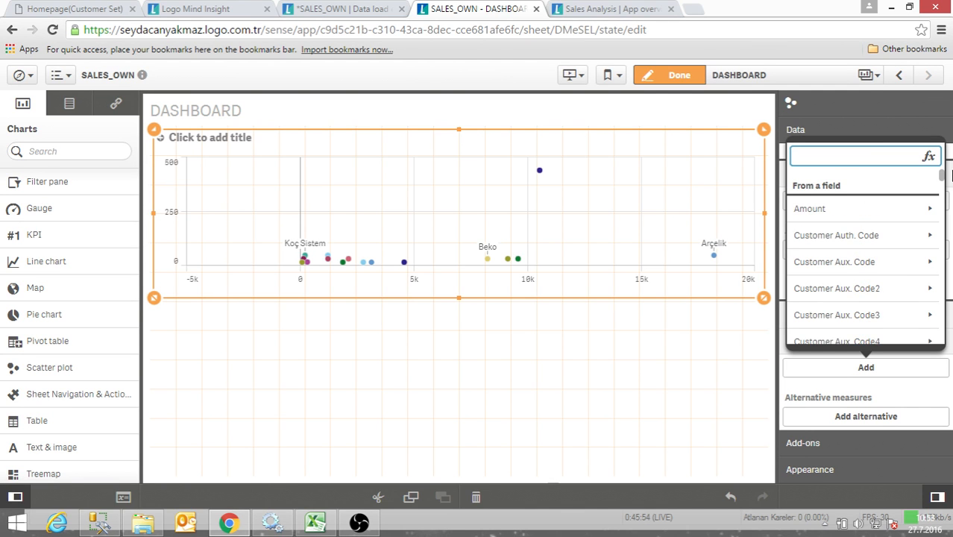
{"action": "scroll", "coordinate": [892, 278], "scroll_direction": "down", "scroll_amount": 6}
{"action": "scroll", "coordinate": [891, 278], "scroll_direction": "down", "scroll_amount": 5}
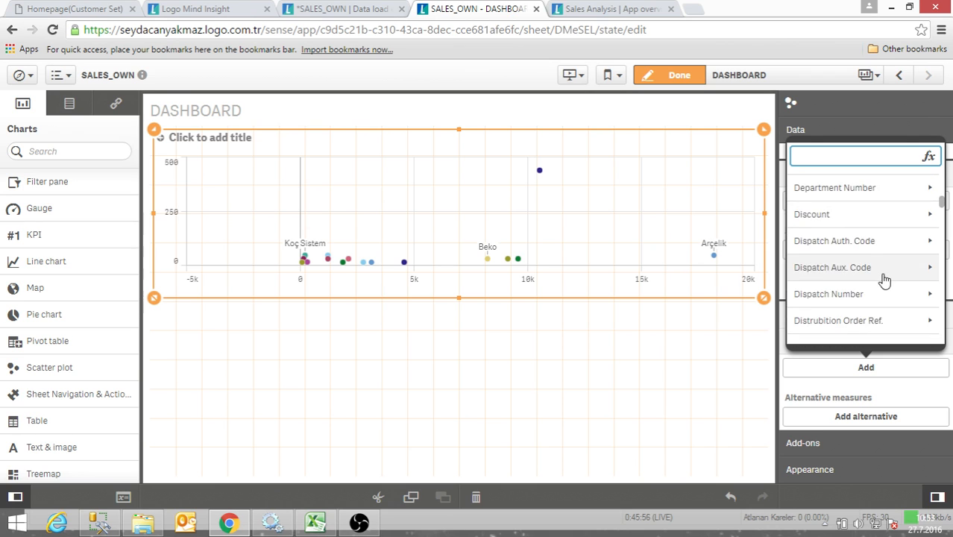
{"action": "scroll", "coordinate": [897, 273], "scroll_direction": "down", "scroll_amount": 5}
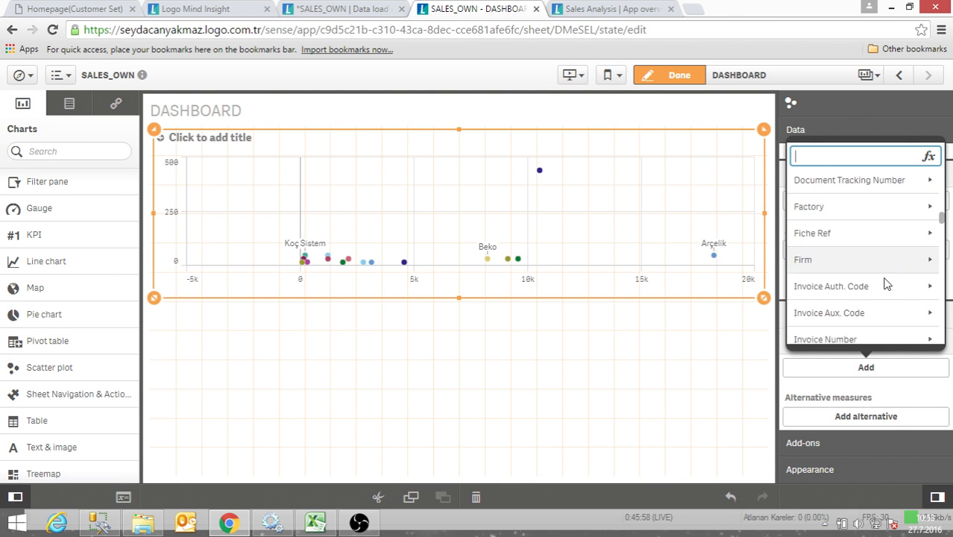
{"action": "scroll", "coordinate": [880, 292], "scroll_direction": "down", "scroll_amount": 6}
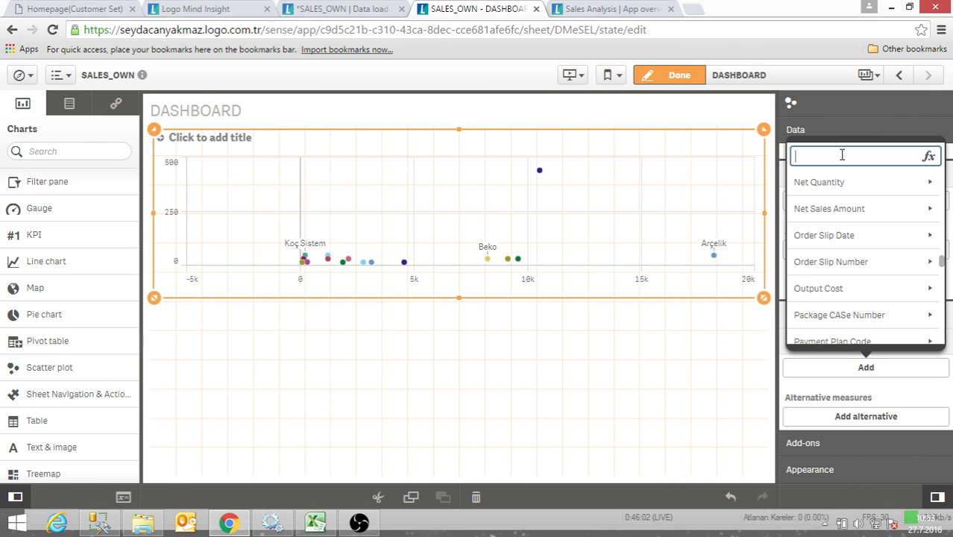
{"action": "type", "text": "disc"}
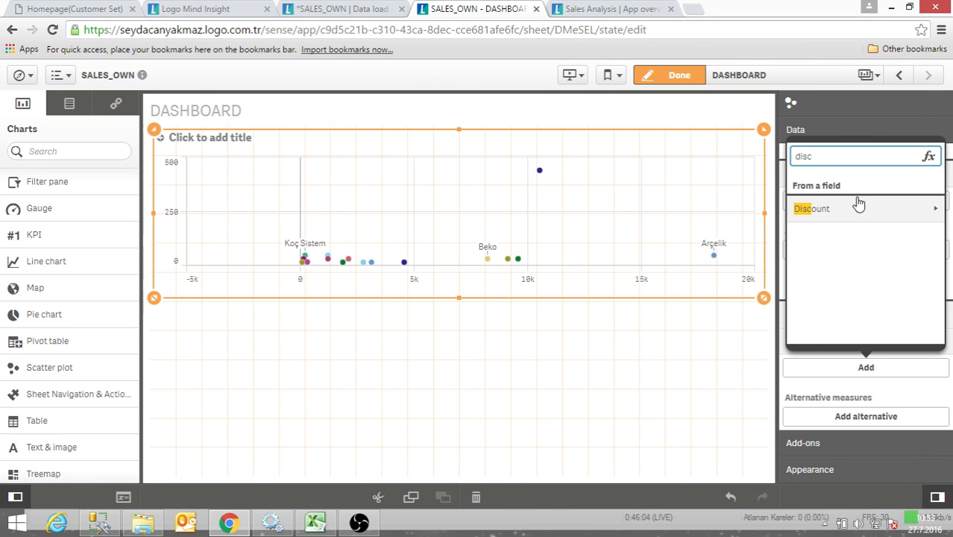
{"action": "left_click", "coordinate": [857, 206]}
{"action": "left_click", "coordinate": [838, 210]}
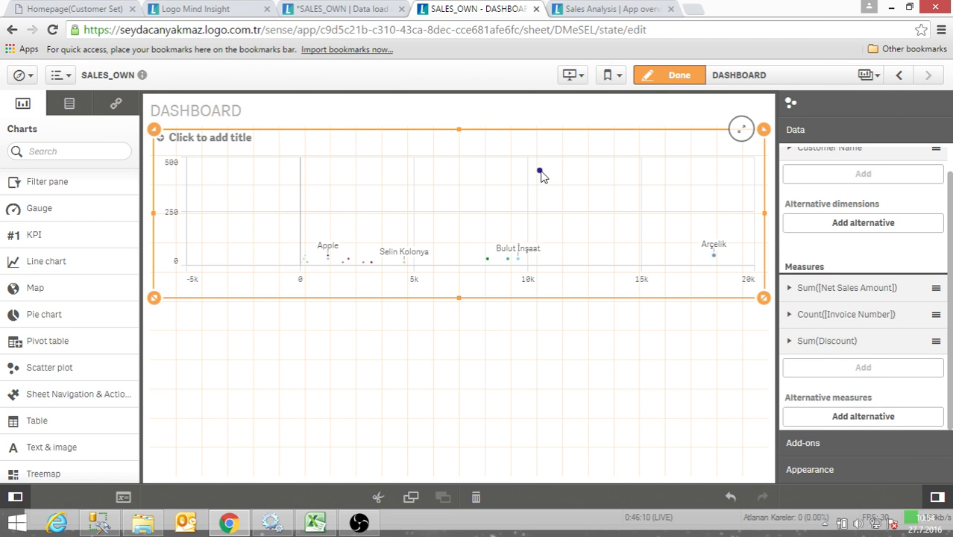
- Leave edit mode, inspect the details of the Pirelli point in the scatter plot, and return to editing
{"action": "left_click", "coordinate": [670, 76]}
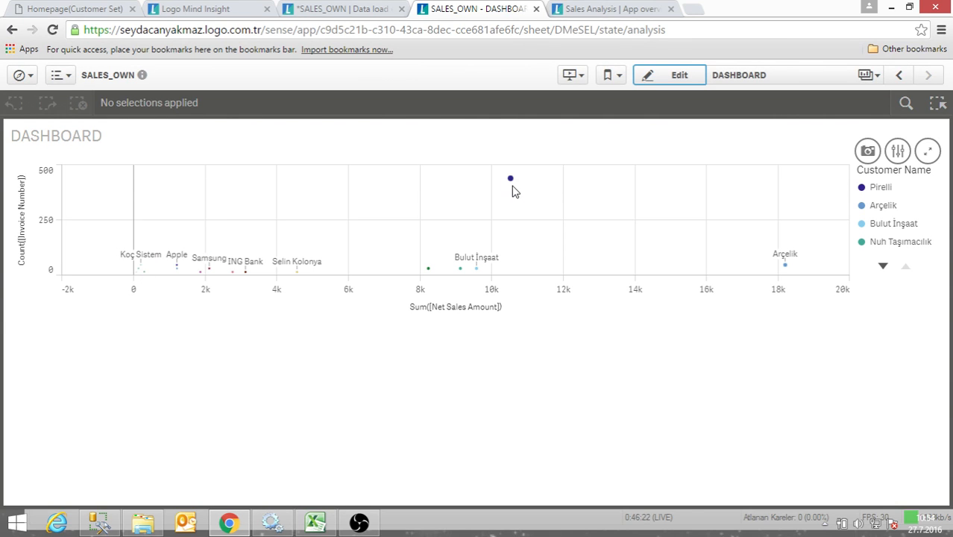
{"action": "mouse_move", "coordinate": [511, 180]}
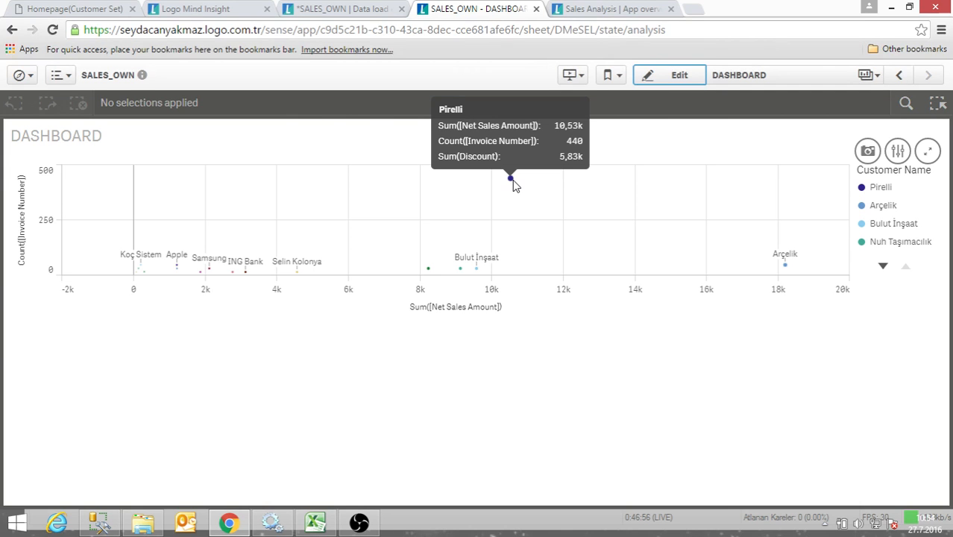
{"action": "left_click", "coordinate": [685, 82]}
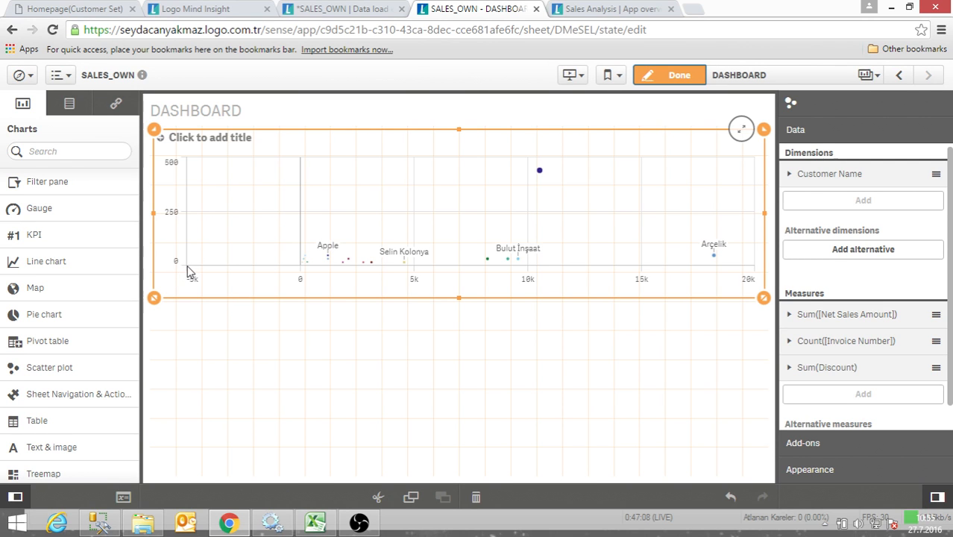
- Switch the range of the scatter plot's Net Sales Amount x-axis from automatic to custom
{"action": "left_click", "coordinate": [815, 473]}
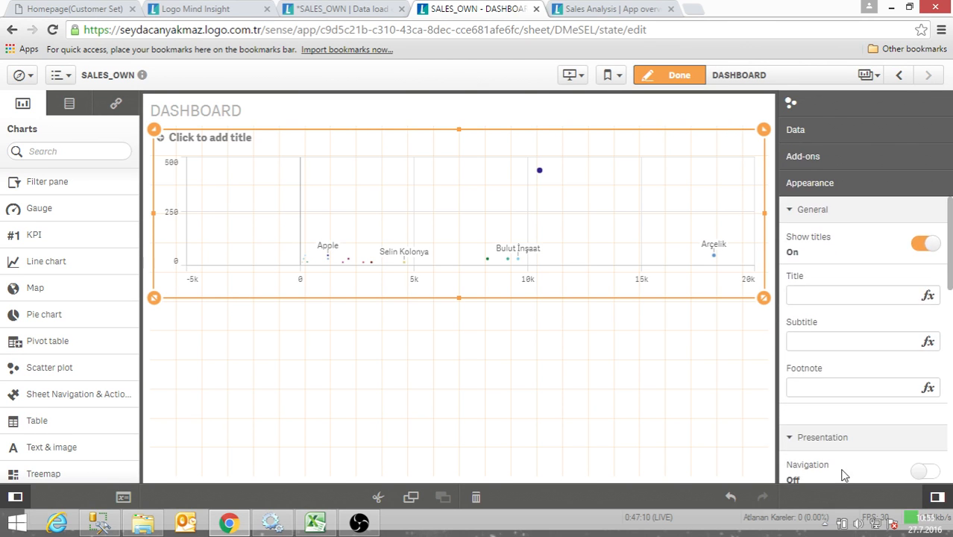
{"action": "scroll", "coordinate": [847, 467], "scroll_direction": "down", "scroll_amount": 5}
{"action": "scroll", "coordinate": [856, 446], "scroll_direction": "down", "scroll_amount": 3}
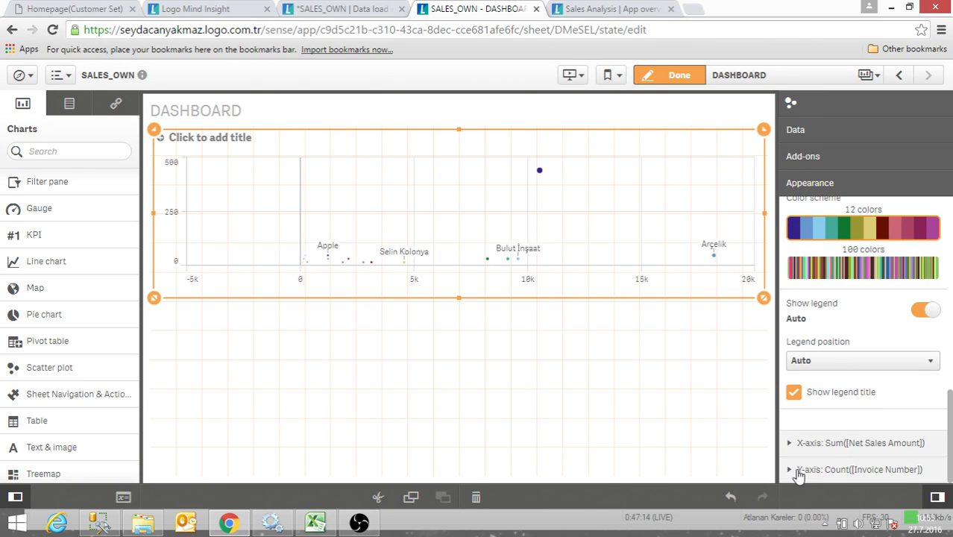
{"action": "left_click", "coordinate": [794, 445]}
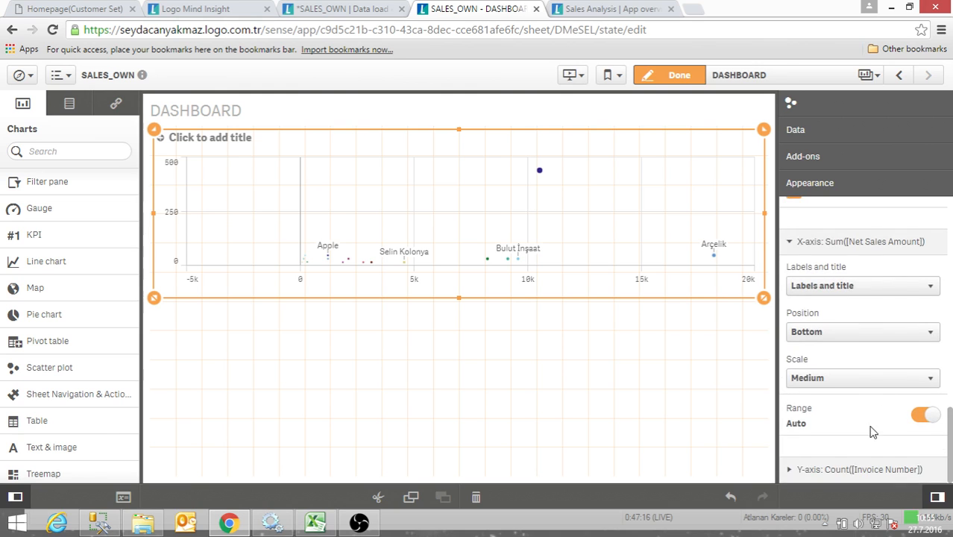
{"action": "left_click", "coordinate": [927, 415]}
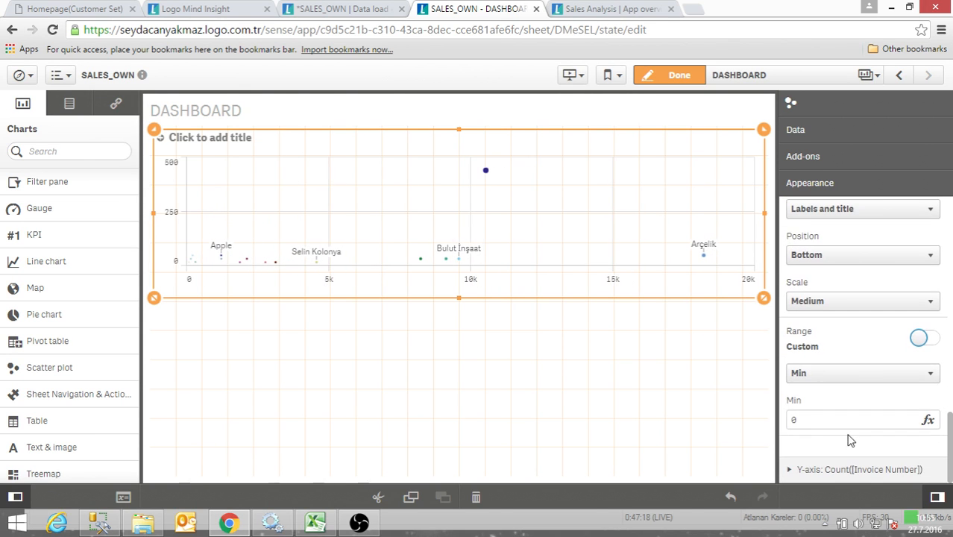
- Try a minimum of -500 for the scatter plot's x-axis range
{"action": "left_click_drag", "start_coordinate": [813, 425], "coordinate": [708, 378]}
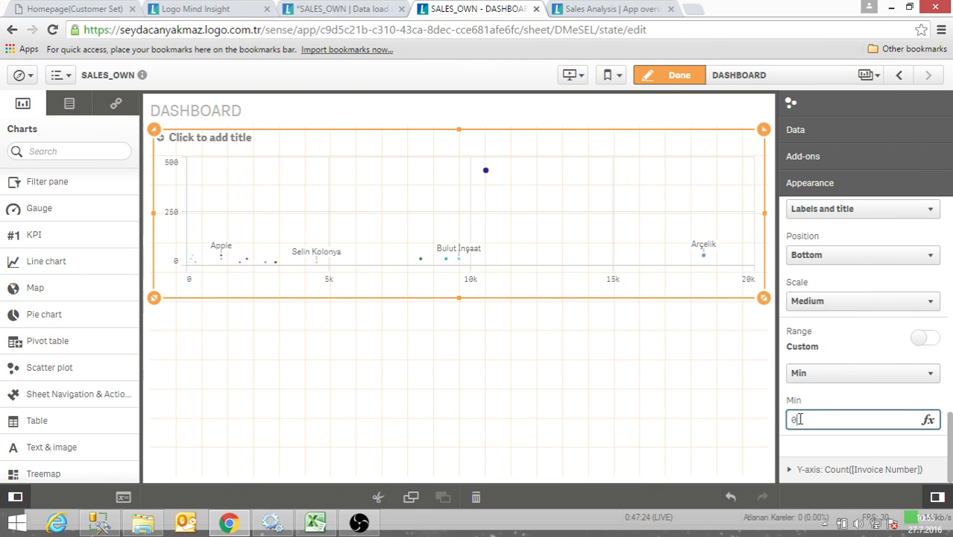
{"action": "type", "text": "-50"}
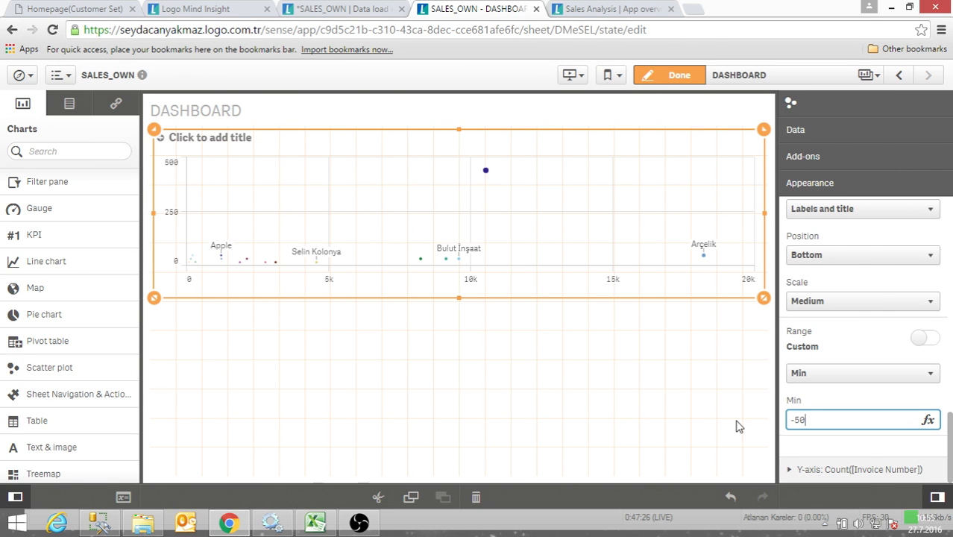
{"action": "type", "text": "0"}
{"action": "key", "text": "Return"}
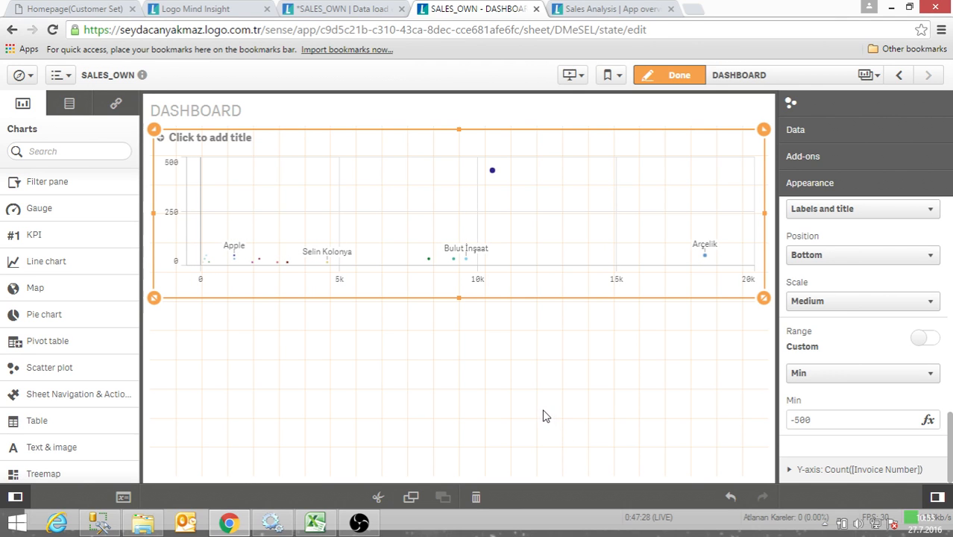
{"action": "left_click", "coordinate": [544, 417]}
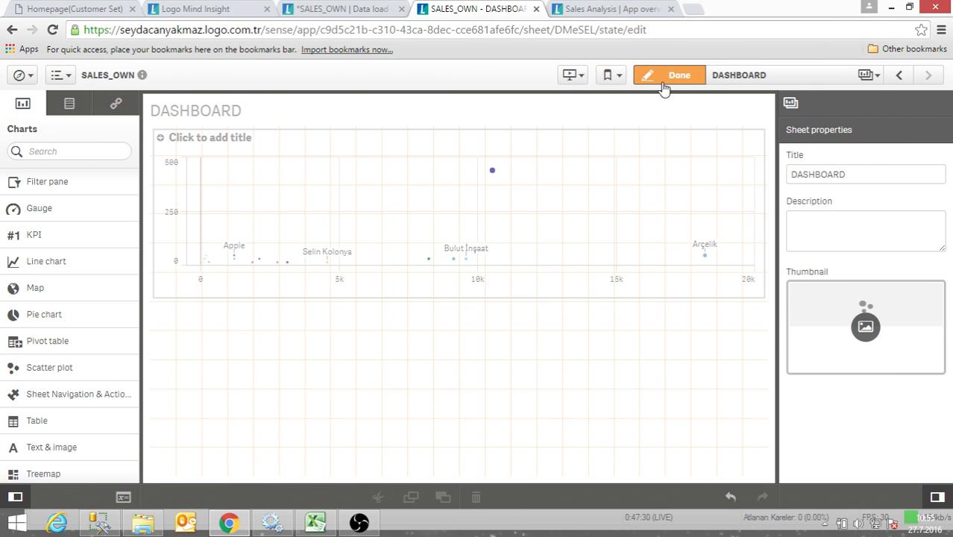
- Set the minimum of the scatter plot's x-axis range to 0 and finish editing the sheet
{"action": "left_click", "coordinate": [448, 281]}
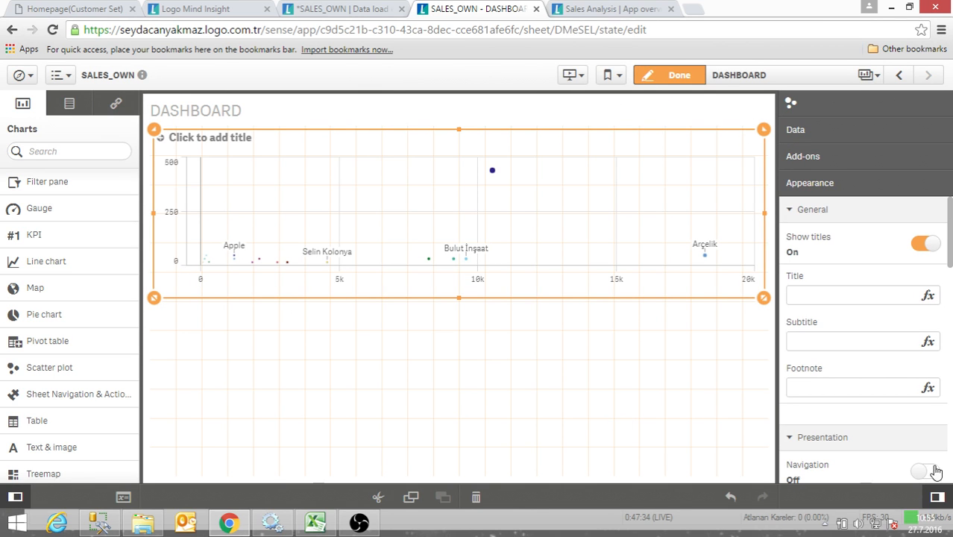
{"action": "scroll", "coordinate": [858, 433], "scroll_direction": "down", "scroll_amount": 7}
{"action": "scroll", "coordinate": [831, 426], "scroll_direction": "down", "scroll_amount": 8}
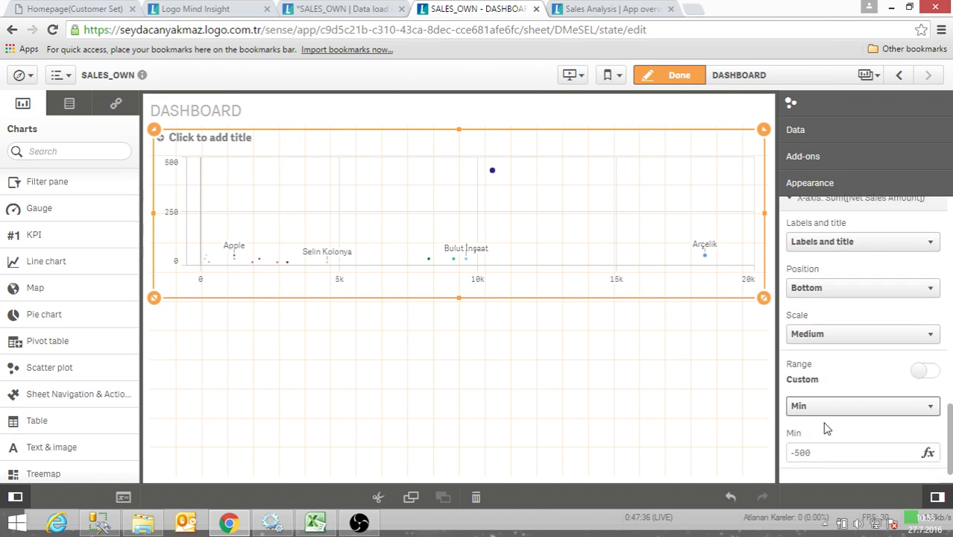
{"action": "left_click_drag", "start_coordinate": [816, 426], "coordinate": [752, 426]}
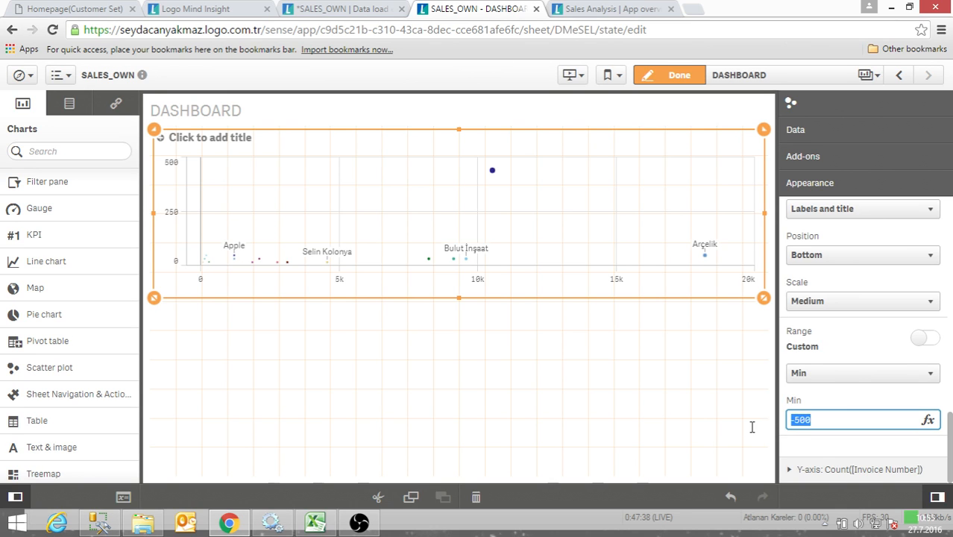
{"action": "type", "text": "0"}
{"action": "key", "text": "Return"}
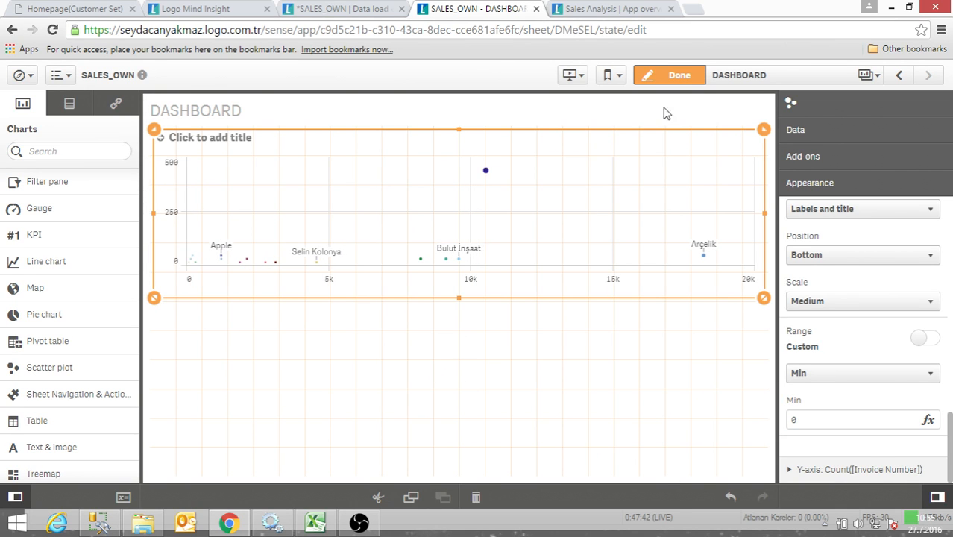
{"action": "left_click", "coordinate": [670, 79]}
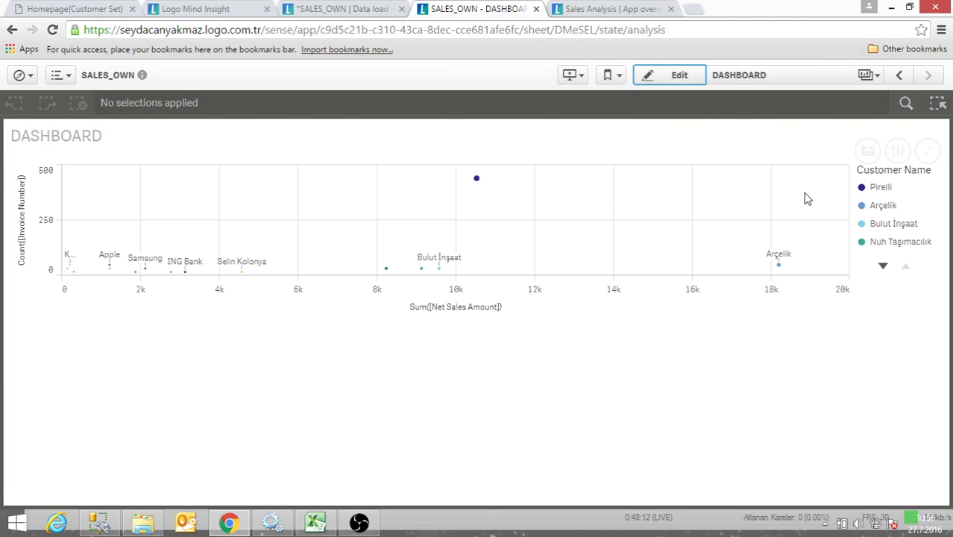
- Preview the sheet in a narrowed browser window, restore its full size, and zoom the scatter plot out and back to its default view
{"action": "left_click", "coordinate": [911, 8]}
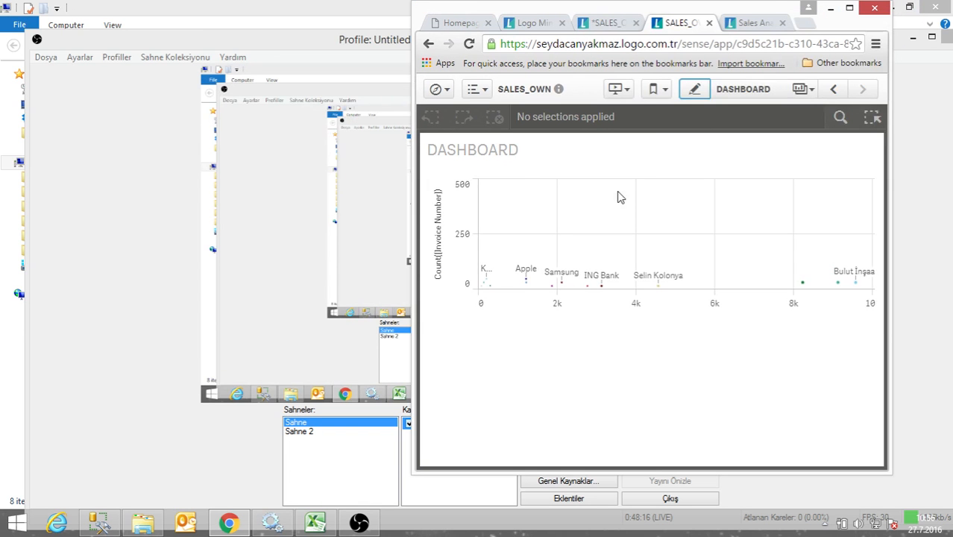
{"action": "left_click_drag", "start_coordinate": [889, 234], "coordinate": [718, 233]}
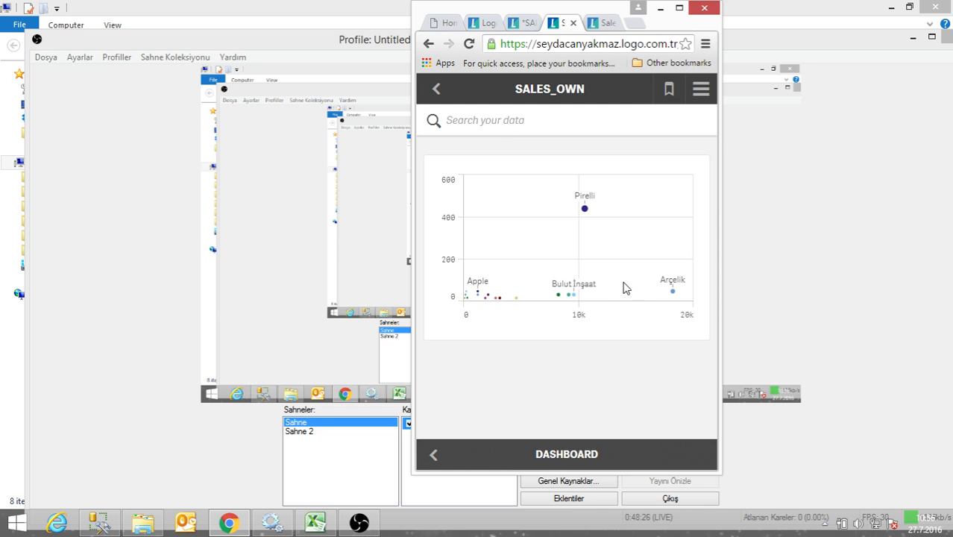
{"action": "left_click", "coordinate": [680, 9]}
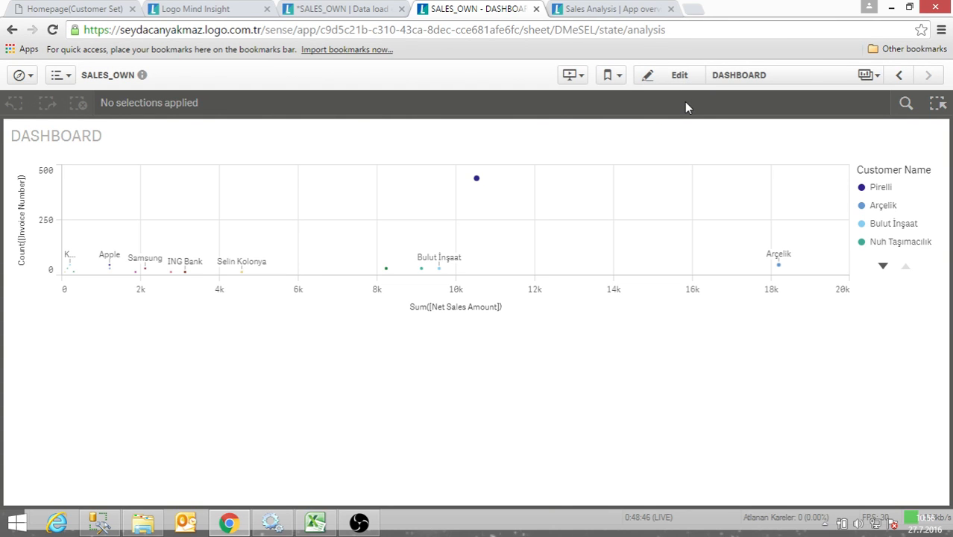
{"action": "scroll", "coordinate": [475, 256], "scroll_direction": "down", "scroll_amount": 3}
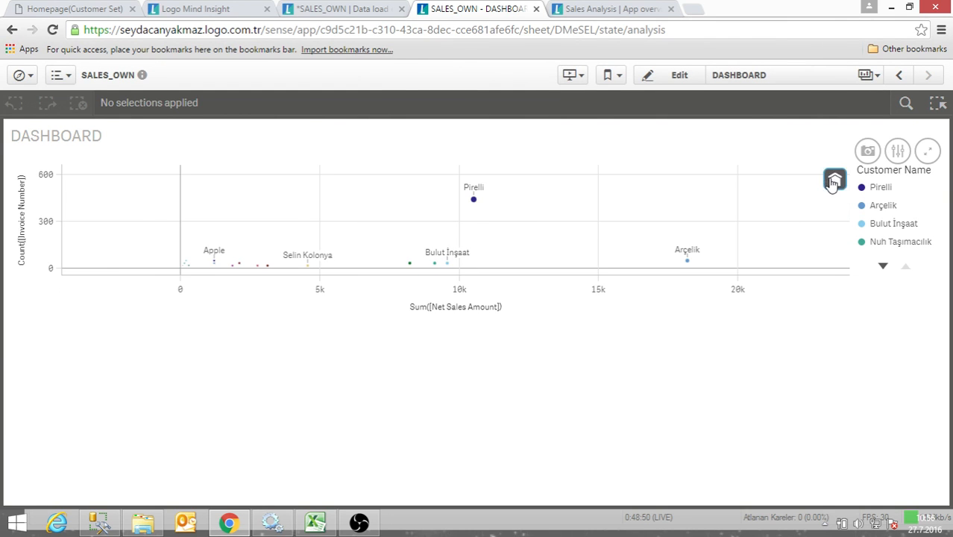
{"action": "left_click", "coordinate": [832, 180]}
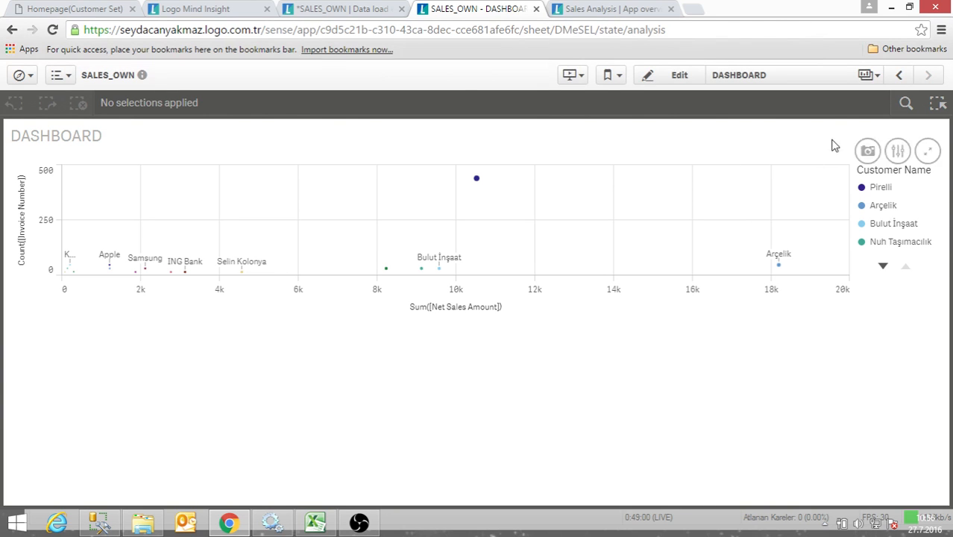
- Lasso-select the customers around Samsung and ING Bank in the scatter plot, confirm the selection, and clear the Customer Name filter
{"action": "left_click", "coordinate": [691, 215]}
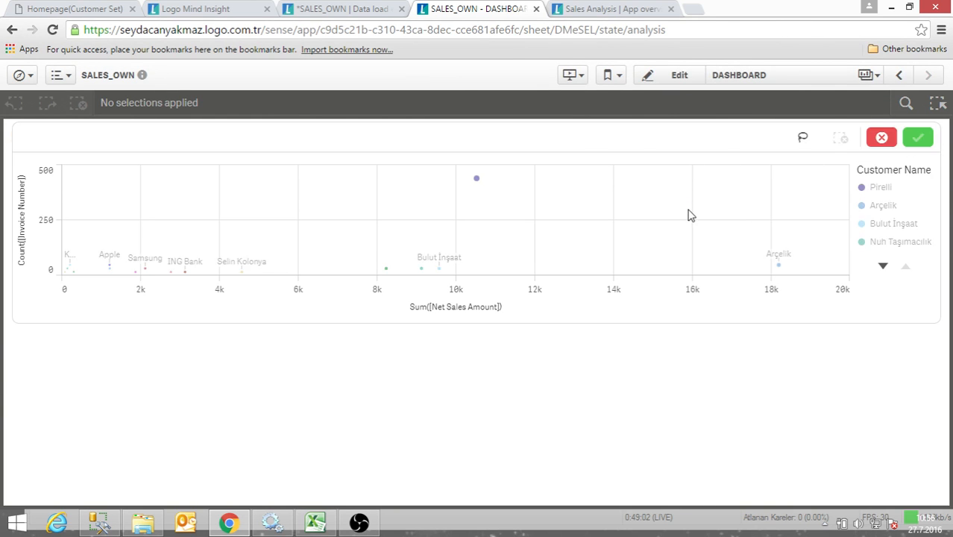
{"action": "left_click", "coordinate": [803, 140]}
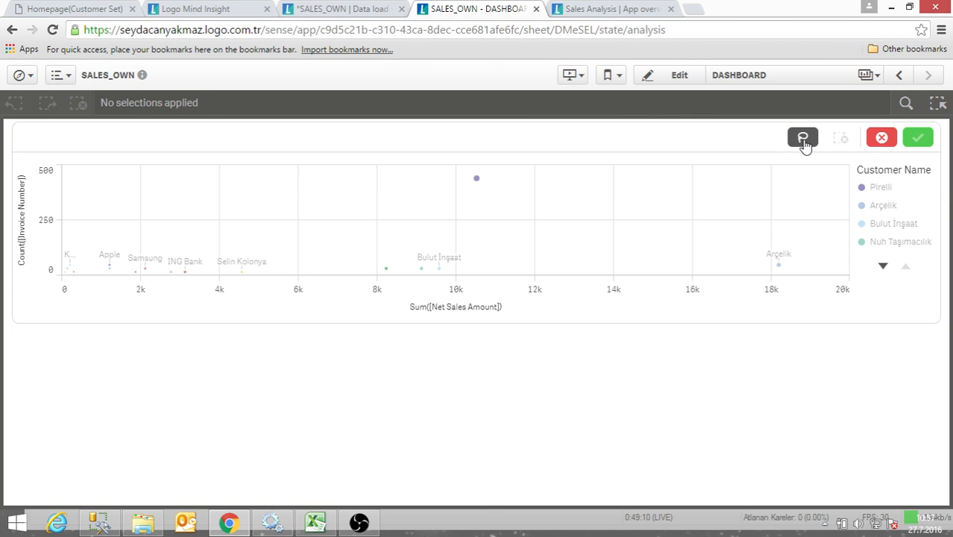
{"action": "mouse_move", "coordinate": [179, 222]}
{"action": "left_mouse_down"}
{"action": "mouse_move", "coordinate": [155, 228]}
{"action": "mouse_move", "coordinate": [121, 257]}
{"action": "mouse_move", "coordinate": [133, 276]}
{"action": "mouse_move", "coordinate": [200, 265]}
{"action": "mouse_move", "coordinate": [179, 227]}
{"action": "left_mouse_up"}
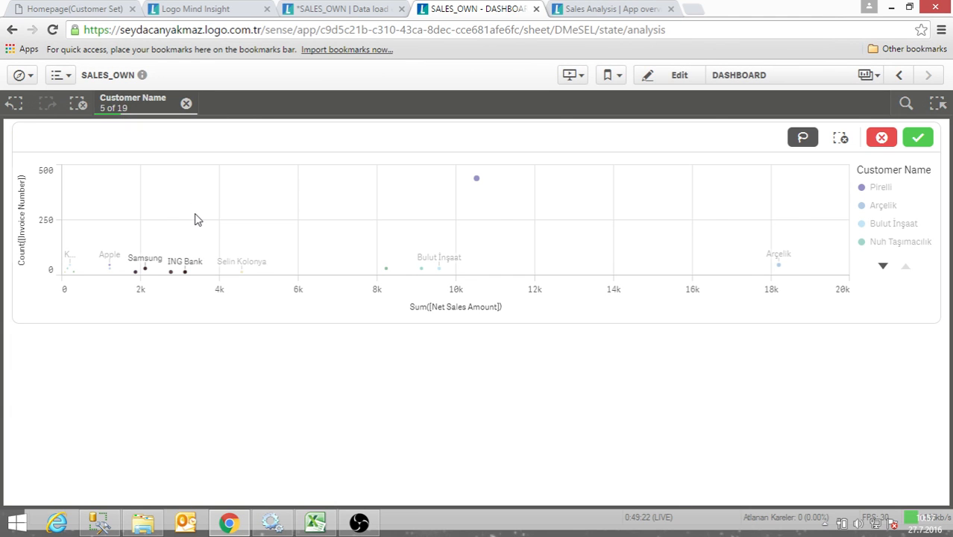
{"action": "key", "text": "Return"}
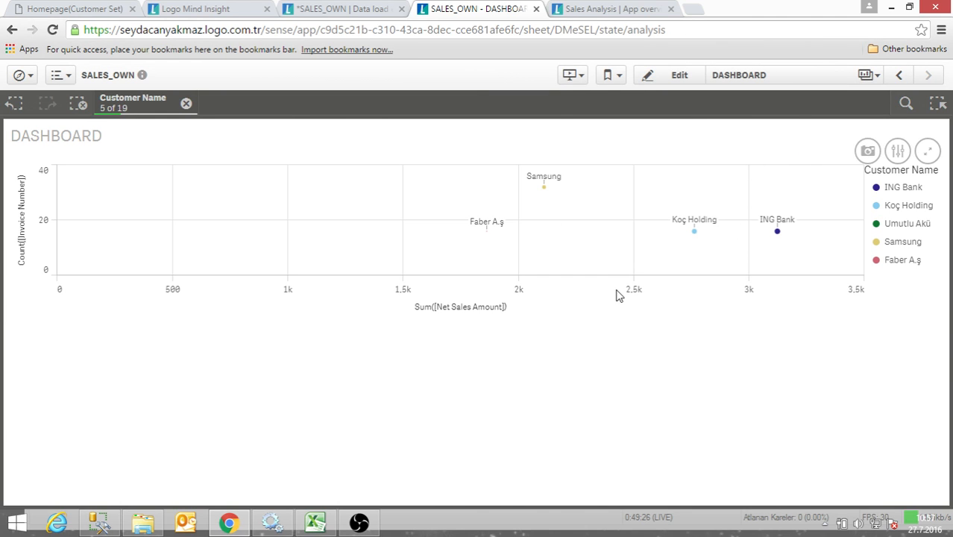
{"action": "left_click", "coordinate": [186, 104]}
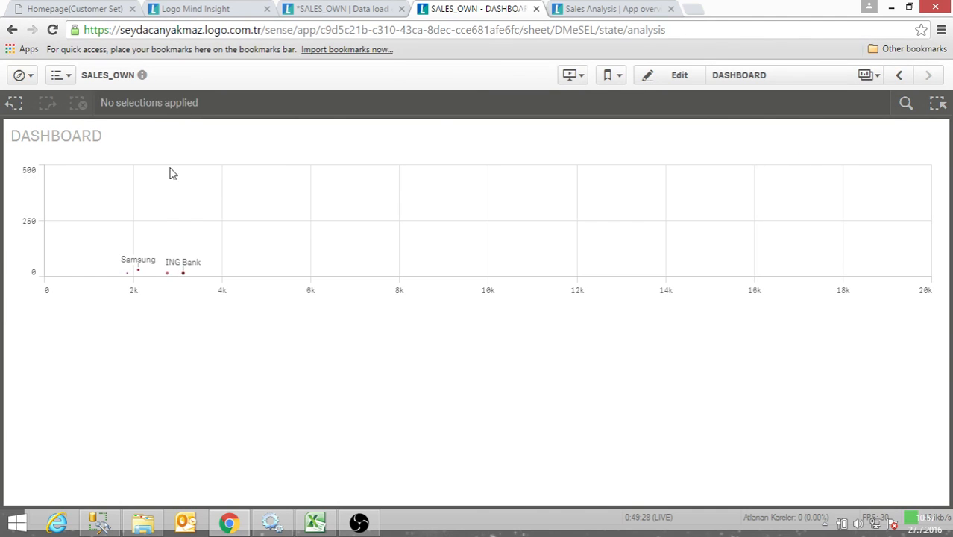
- Range-select customers on the scatter plot's y-axis from 40 to 350 and confirm the selection
{"action": "left_click_drag", "start_coordinate": [27, 263], "coordinate": [28, 191]}
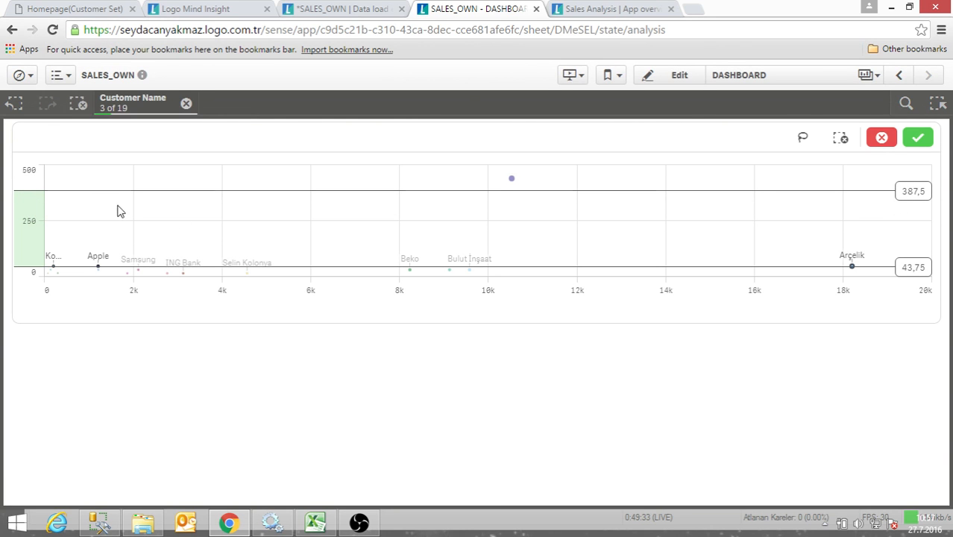
{"action": "left_click", "coordinate": [929, 272]}
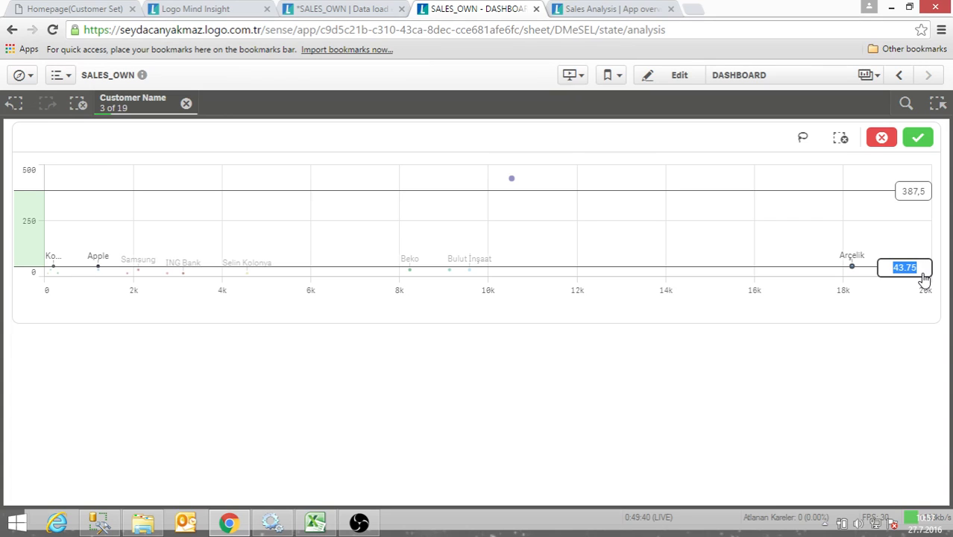
{"action": "type", "text": "40"}
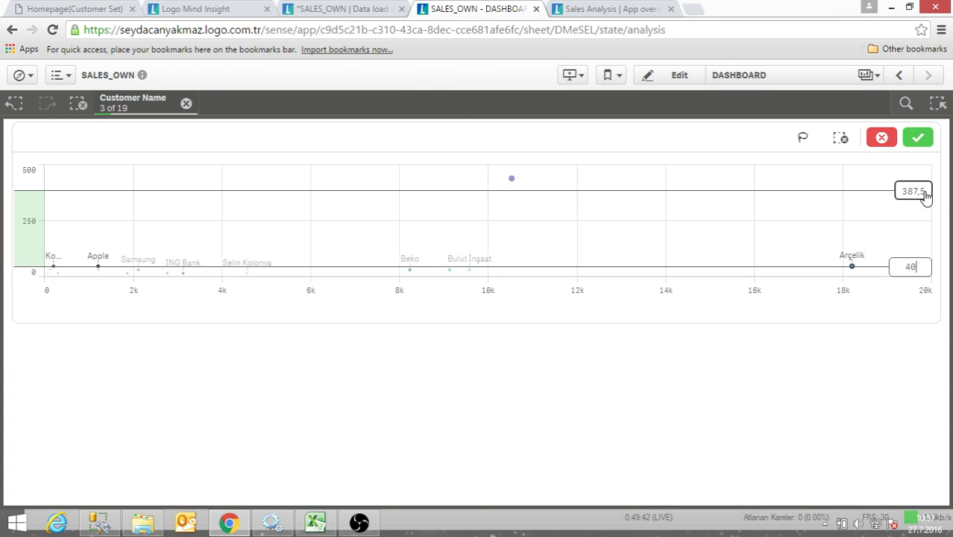
{"action": "left_click", "coordinate": [925, 194]}
{"action": "type", "text": "35"}
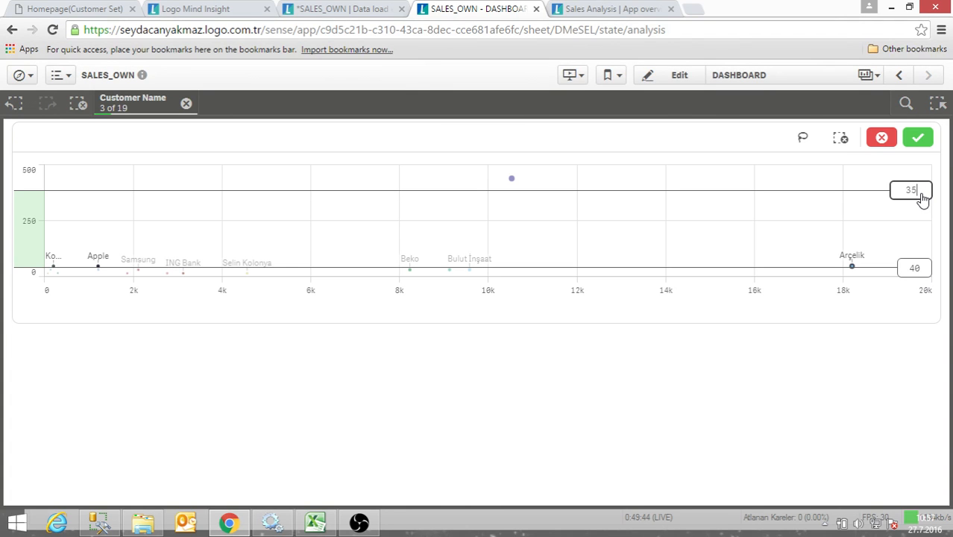
{"action": "type", "text": "0"}
{"action": "key", "text": "Return"}
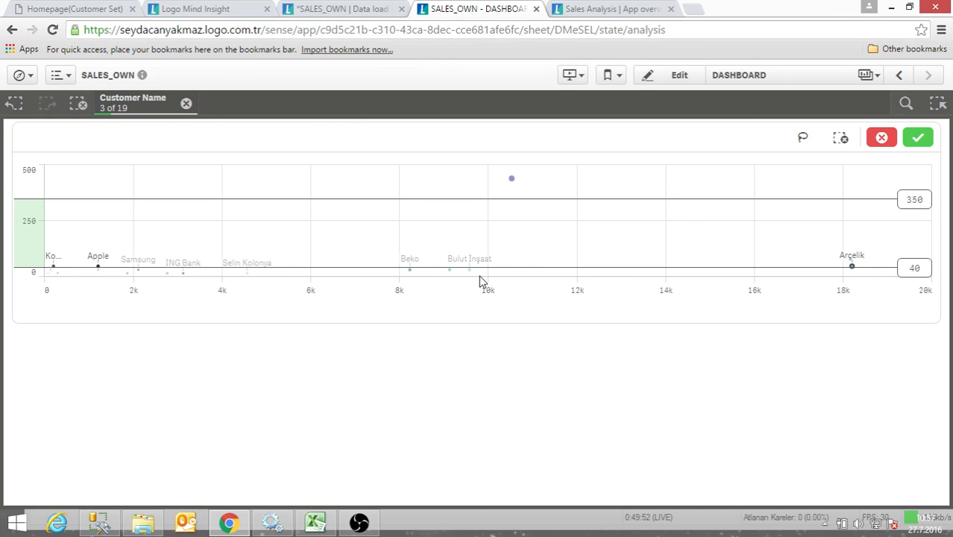
{"action": "left_click", "coordinate": [501, 334]}
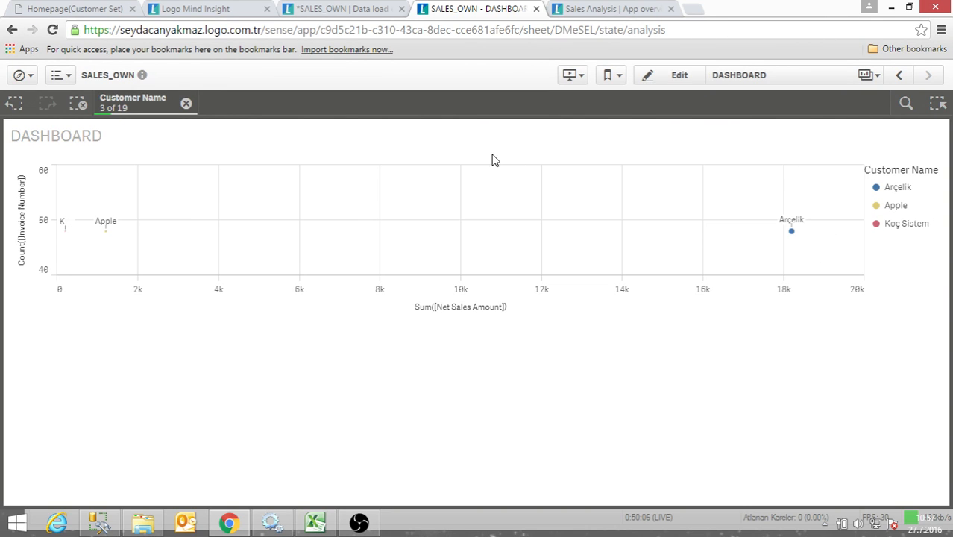
- Edit the sheet, reduce the scatter plot's height by one grid row, and place a table in the space below it
{"action": "left_click", "coordinate": [663, 80]}
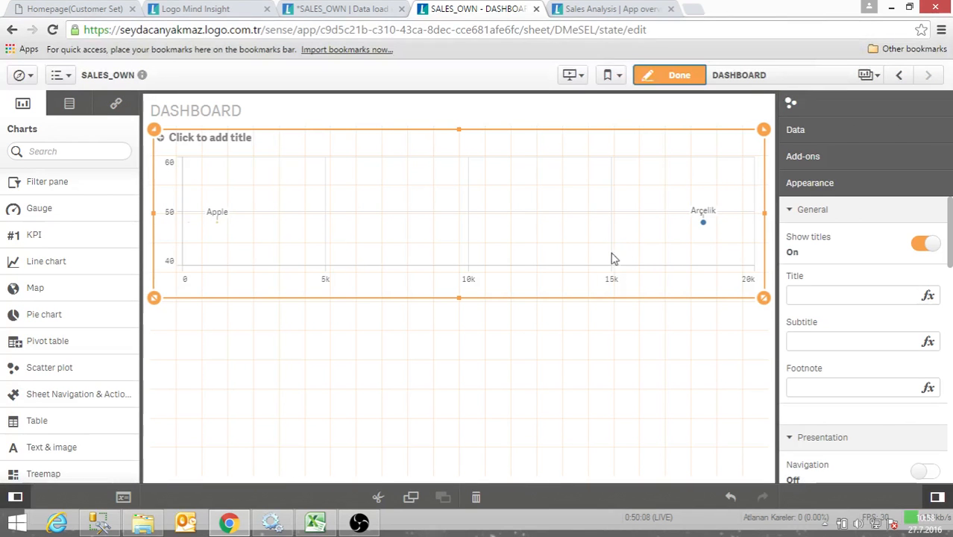
{"action": "mouse_move", "coordinate": [764, 222]}
{"action": "left_mouse_down"}
{"action": "mouse_move", "coordinate": [729, 216]}
{"action": "mouse_move", "coordinate": [761, 215]}
{"action": "left_mouse_up"}
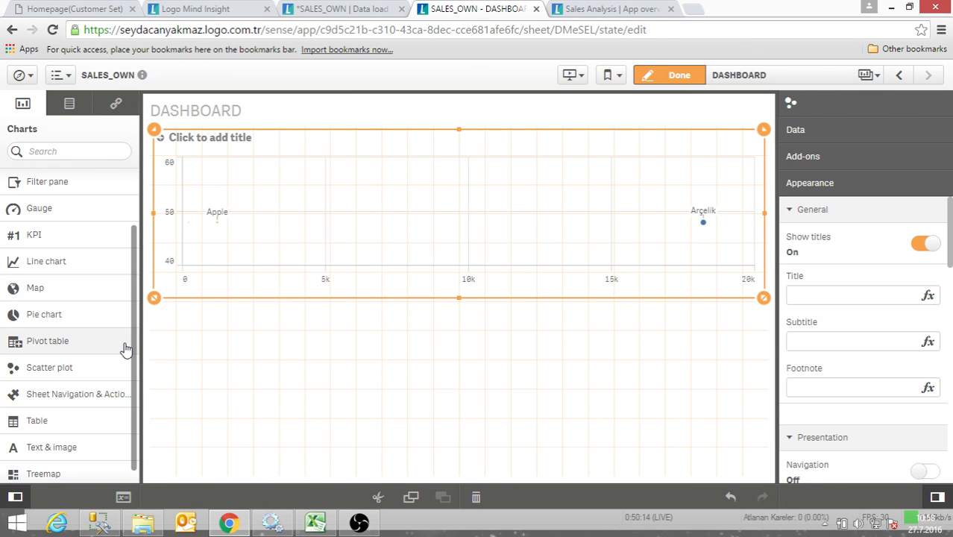
{"action": "scroll", "coordinate": [123, 351], "scroll_direction": "down", "scroll_amount": 1}
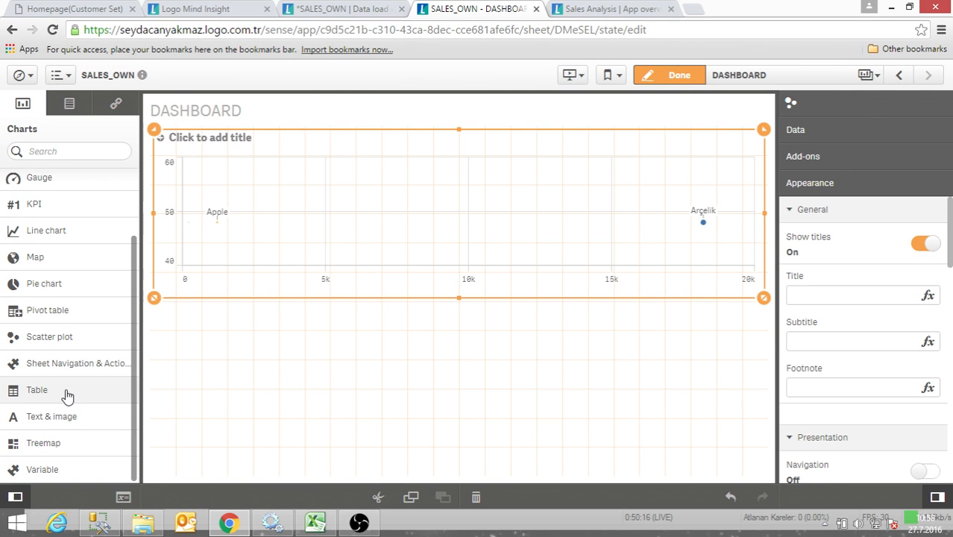
{"action": "left_click_drag", "start_coordinate": [460, 298], "coordinate": [465, 263]}
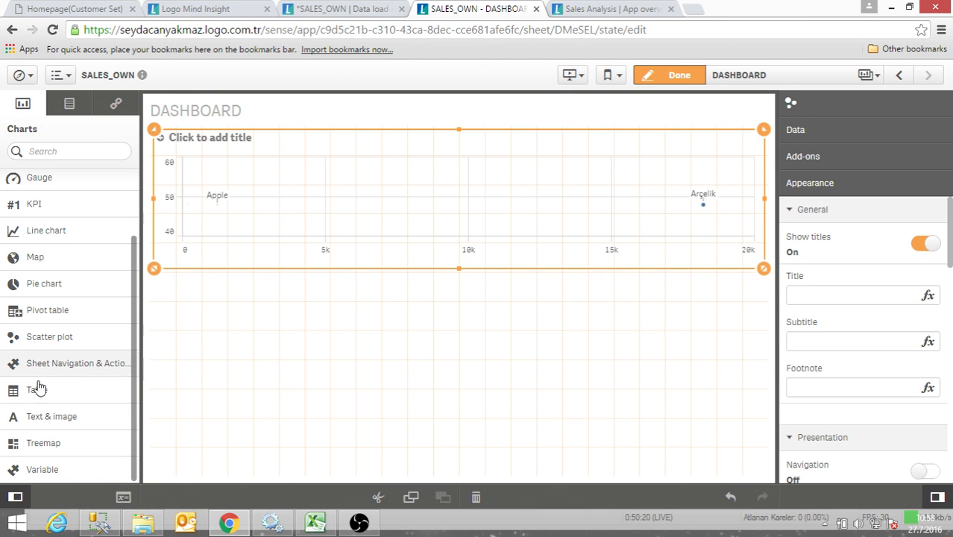
{"action": "left_click_drag", "start_coordinate": [43, 392], "coordinate": [252, 328]}
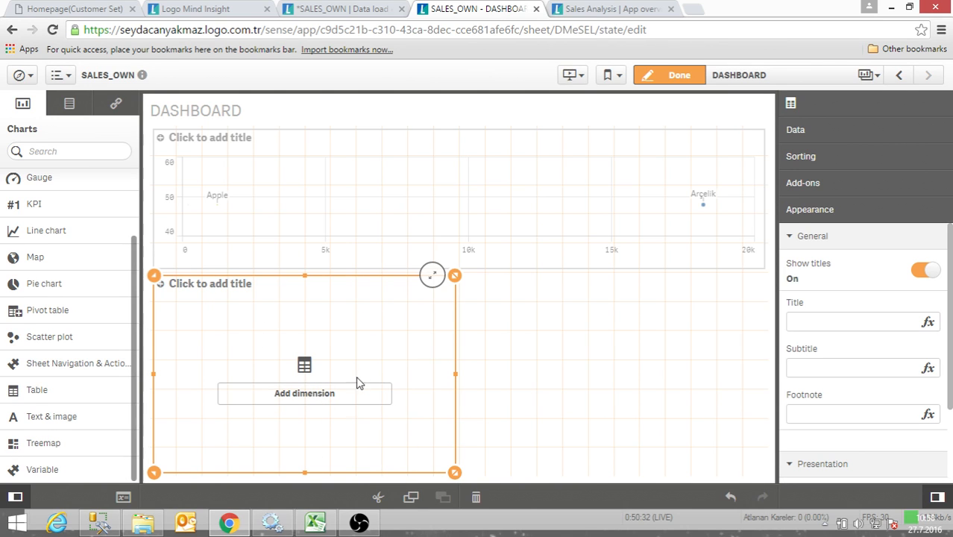
{"action": "left_click", "coordinate": [326, 411]}
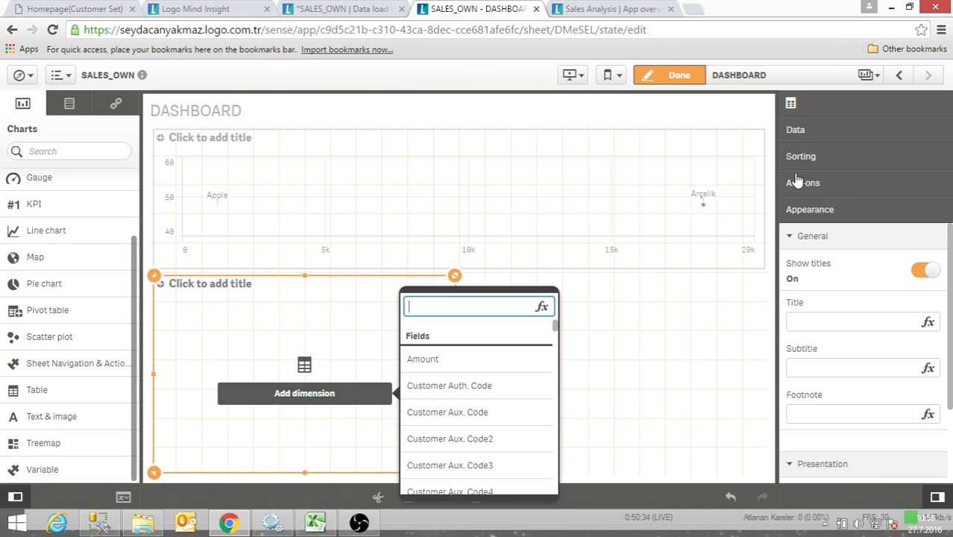
{"action": "left_click", "coordinate": [668, 294]}
{"action": "left_click", "coordinate": [387, 358]}
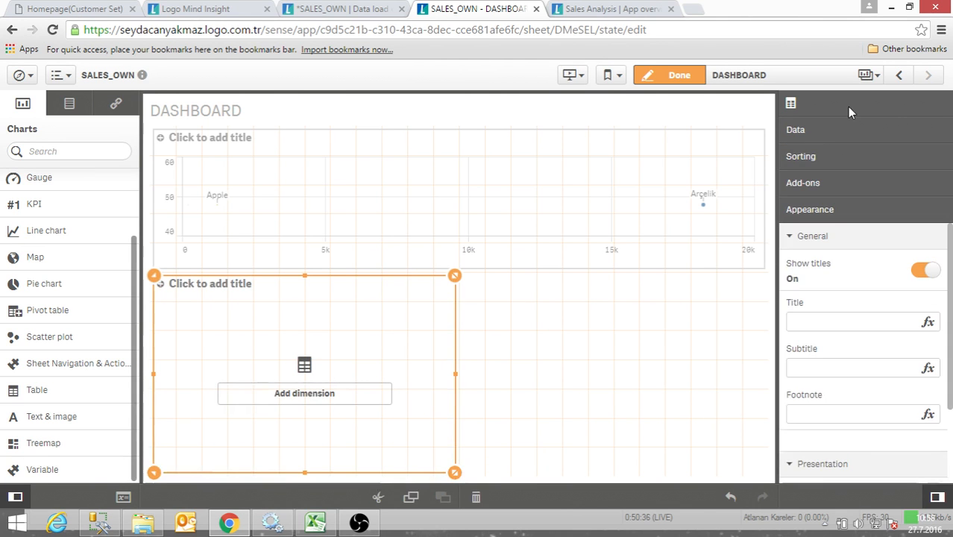
- Add the Customer City field to the table as a dimension column
{"action": "left_click", "coordinate": [834, 134]}
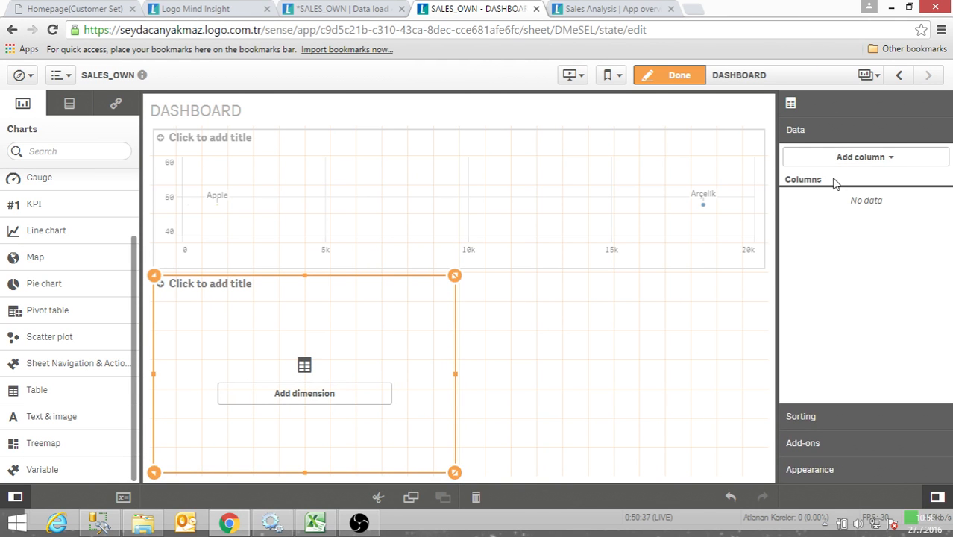
{"action": "left_click", "coordinate": [874, 159]}
{"action": "left_click", "coordinate": [865, 192]}
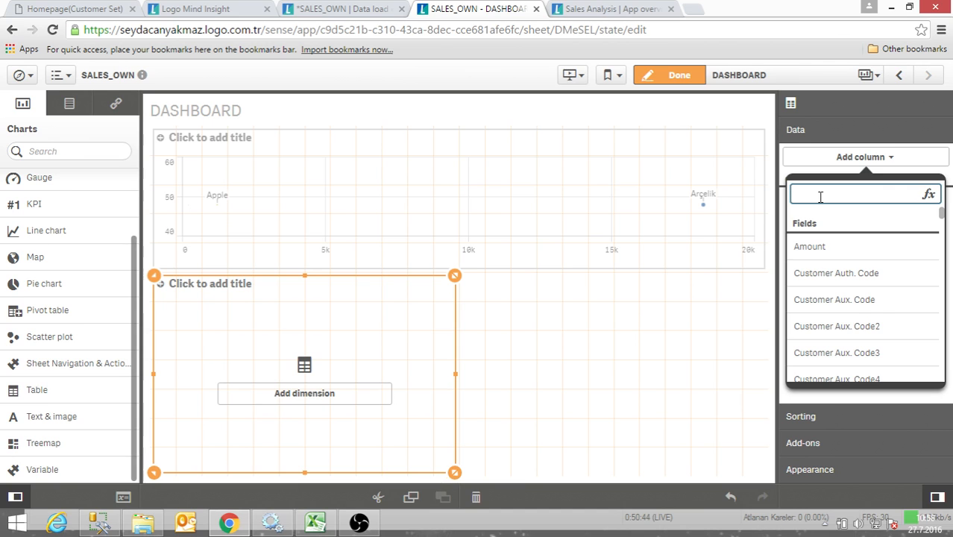
{"action": "type", "text": "coun"}
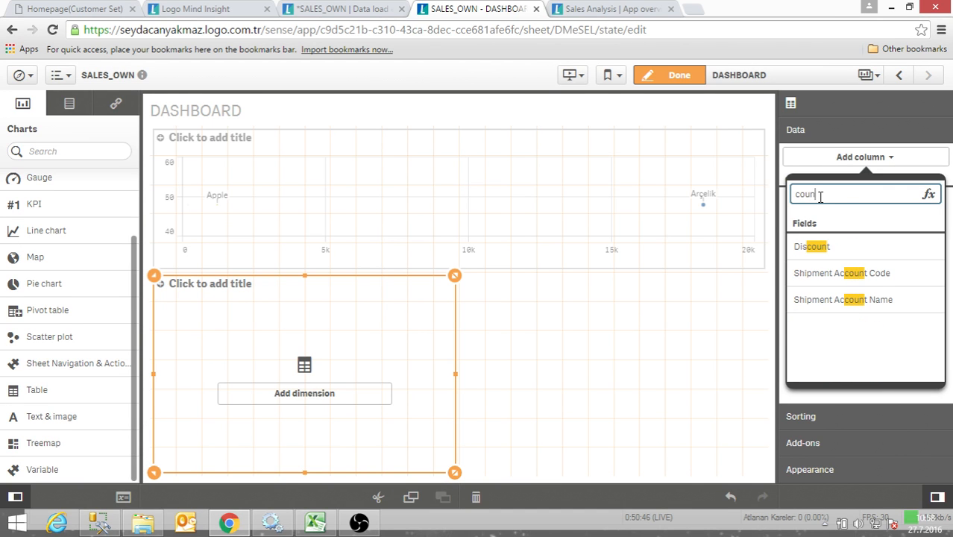
{"action": "key", "text": "BackSpace"}
{"action": "key", "text": "BackSpace"}
{"action": "key", "text": "BackSpace"}
{"action": "key", "text": "BackSpace"}
{"action": "type", "text": "i"}
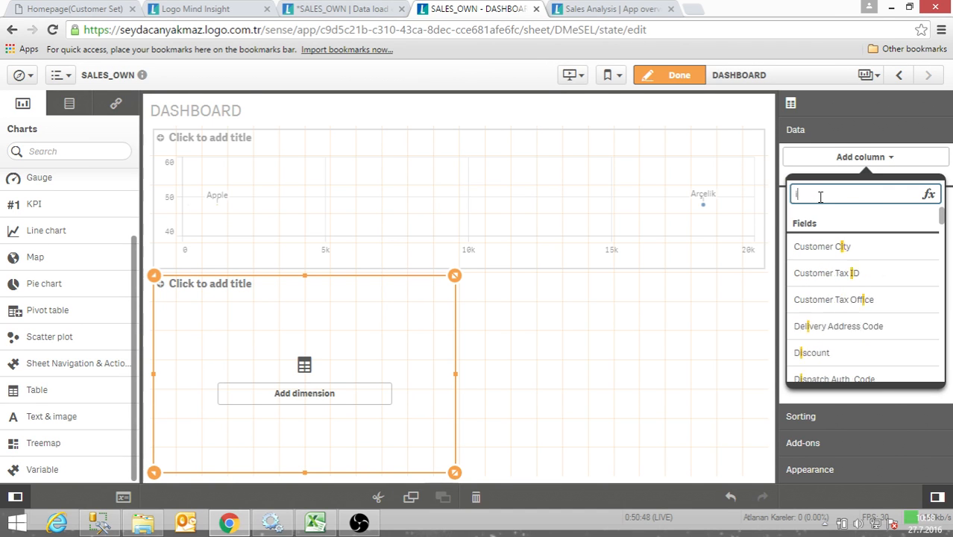
{"action": "key", "text": "BackSpace"}
{"action": "type", "text": "city"}
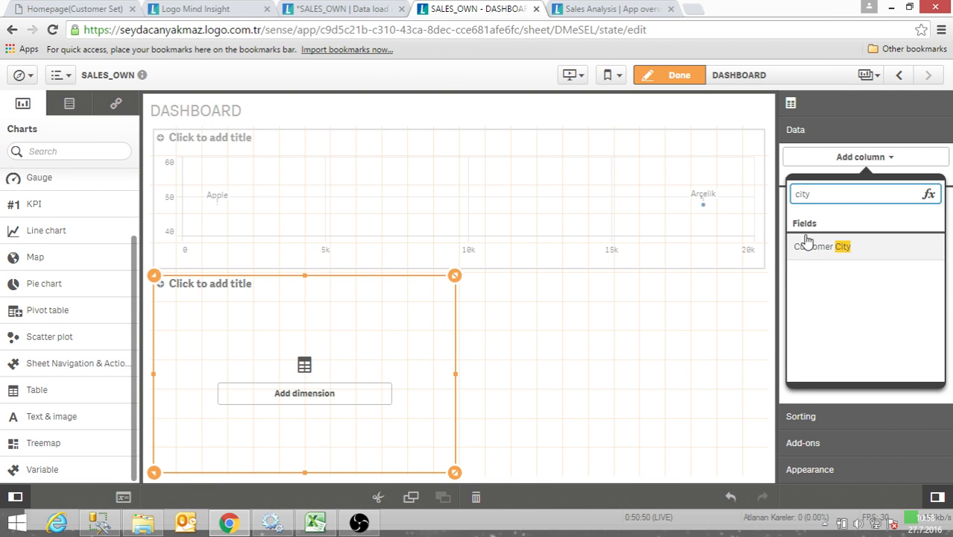
{"action": "left_click", "coordinate": [813, 248]}
- Add Customer Name as the table's second dimension column
{"action": "left_click", "coordinate": [862, 160]}
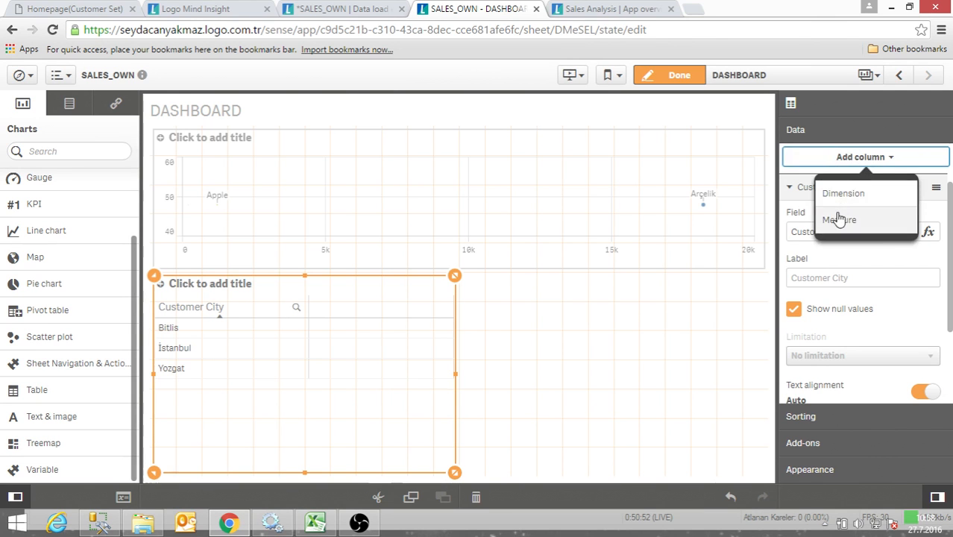
{"action": "left_click", "coordinate": [847, 198]}
{"action": "type", "text": "customer"}
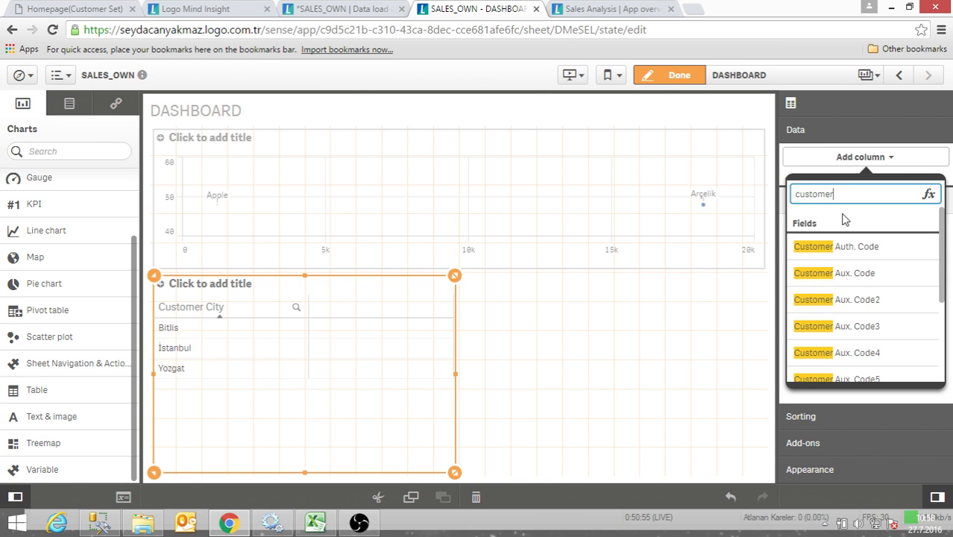
{"action": "scroll", "coordinate": [840, 298], "scroll_direction": "down", "scroll_amount": 3}
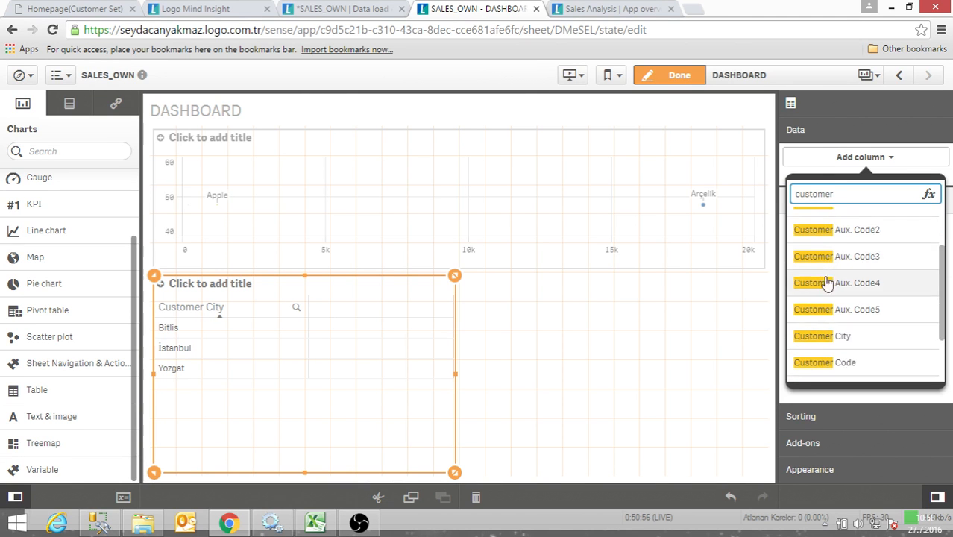
{"action": "left_click", "coordinate": [835, 328]}
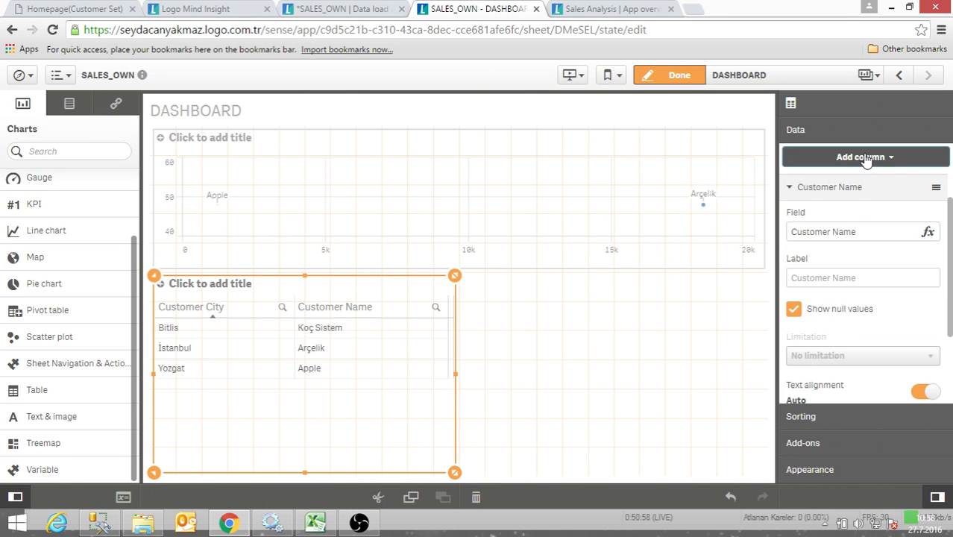
- Add Material Name as the table's third dimension column
{"action": "left_click", "coordinate": [863, 158]}
{"action": "left_click", "coordinate": [860, 198]}
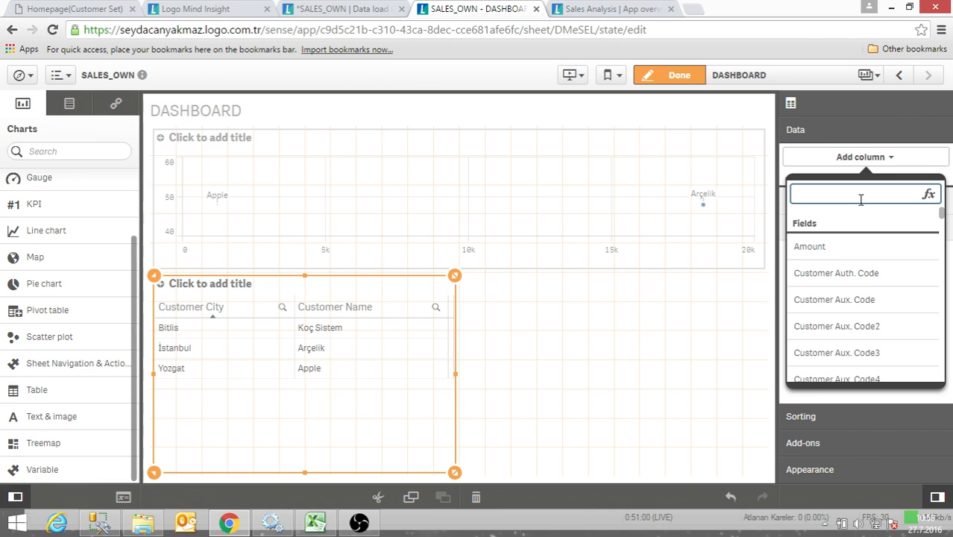
{"action": "type", "text": "material "}
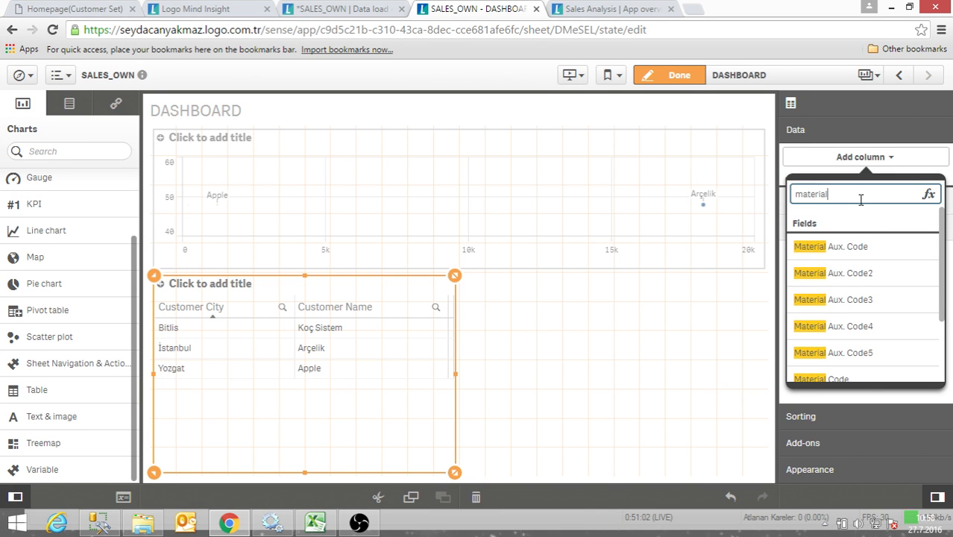
{"action": "type", "text": "n"}
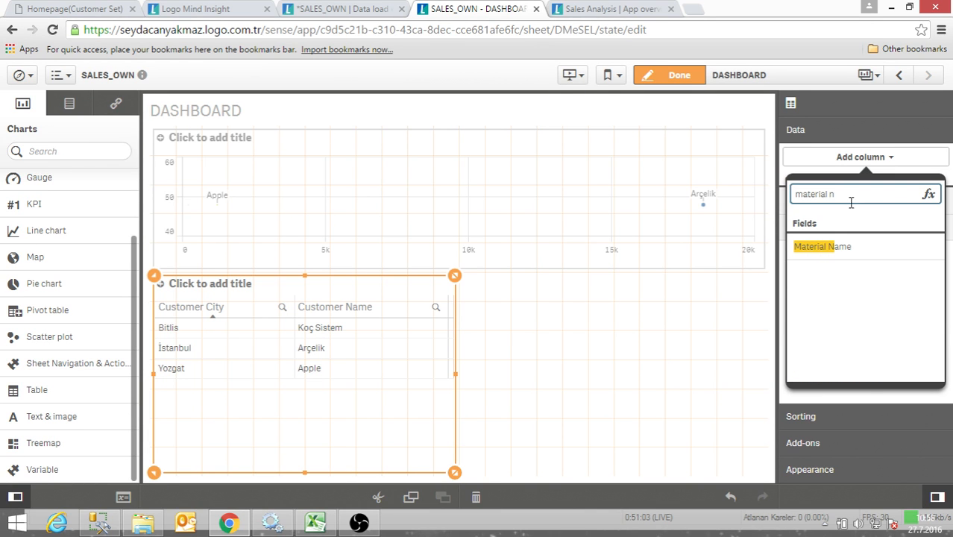
{"action": "left_click", "coordinate": [828, 247]}
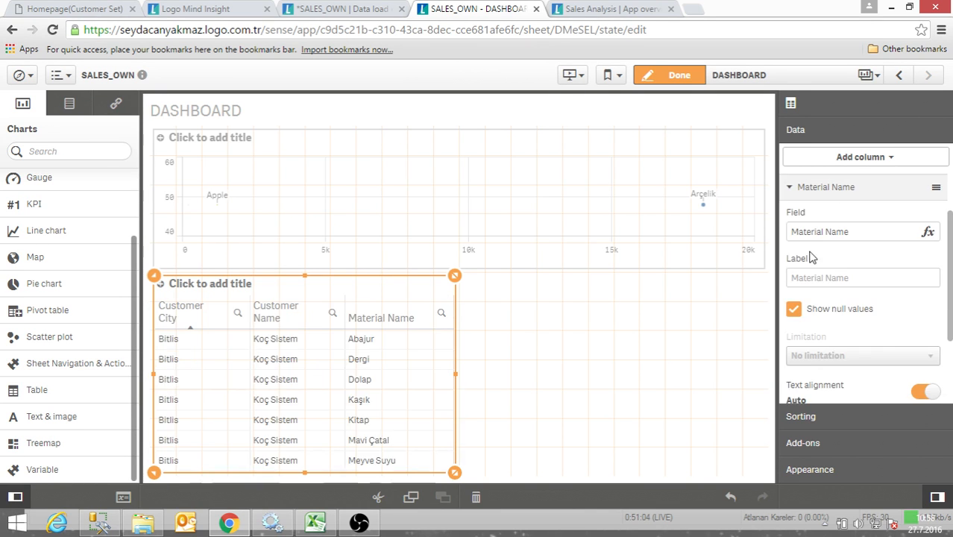
- Add the Date field to the table as a fourth dimension column
{"action": "left_click", "coordinate": [858, 159]}
{"action": "left_click", "coordinate": [842, 191]}
{"action": "type", "text": "date"}
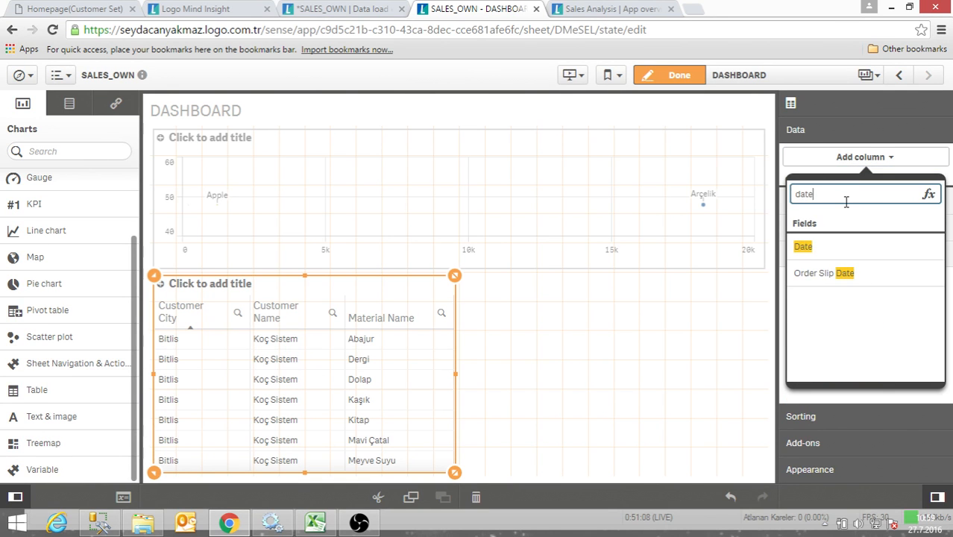
{"action": "left_click", "coordinate": [828, 249]}
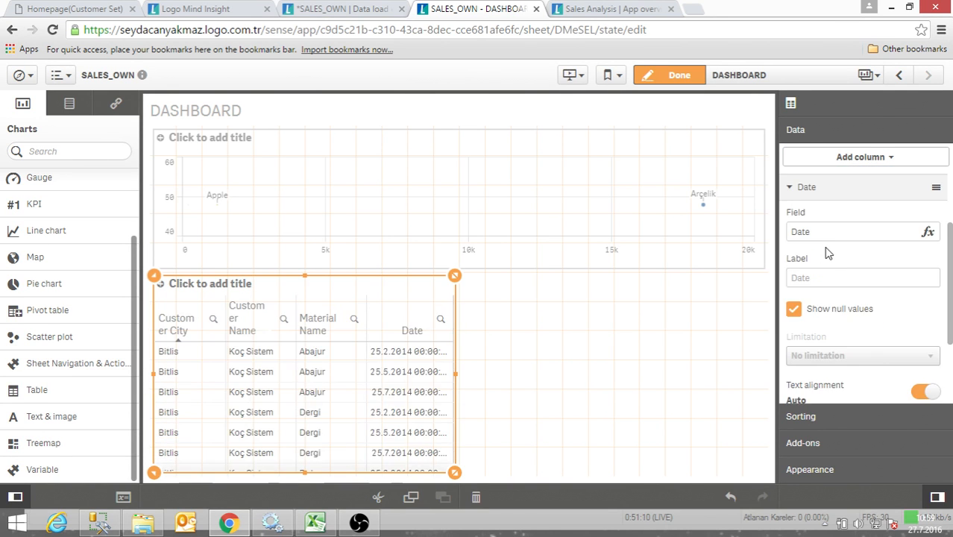
{"action": "left_click", "coordinate": [862, 158]}
{"action": "left_click", "coordinate": [843, 190]}
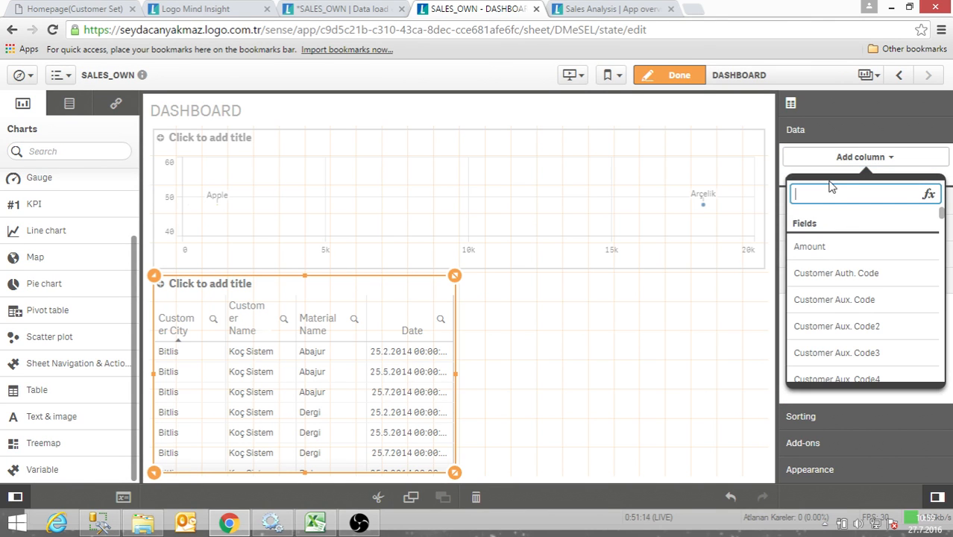
{"action": "left_click", "coordinate": [738, 298]}
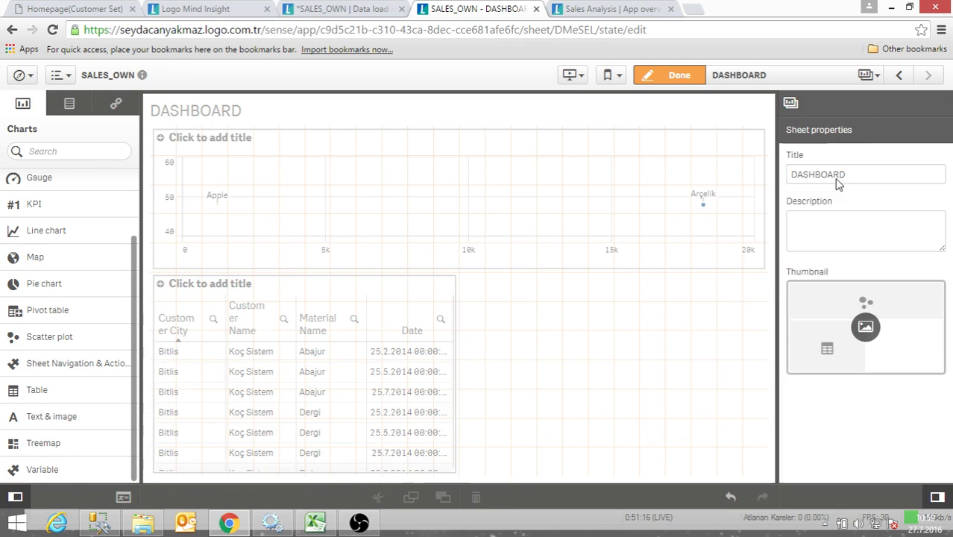
{"action": "left_click", "coordinate": [449, 298]}
- Add a measure column to the table with the sum of Net Line Amount
{"action": "left_click", "coordinate": [832, 158]}
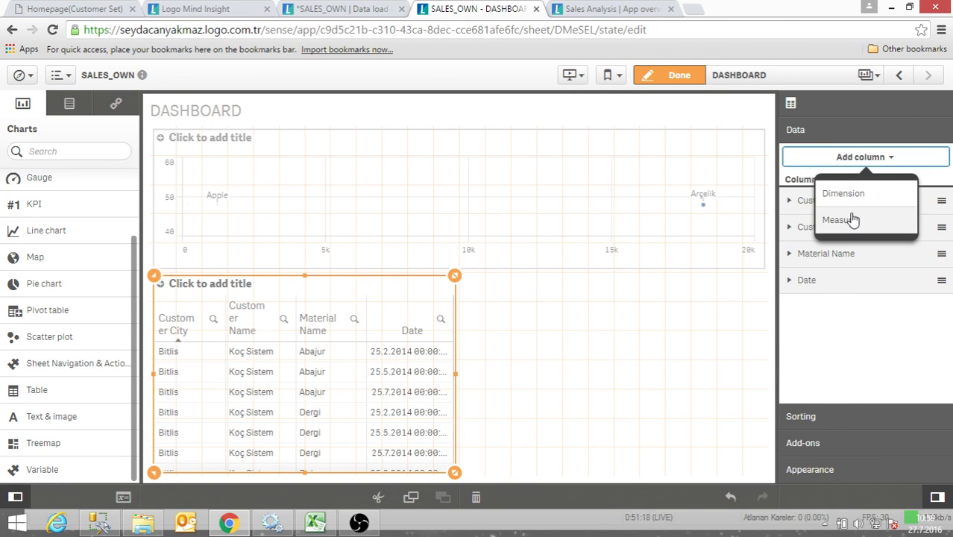
{"action": "left_click", "coordinate": [843, 217]}
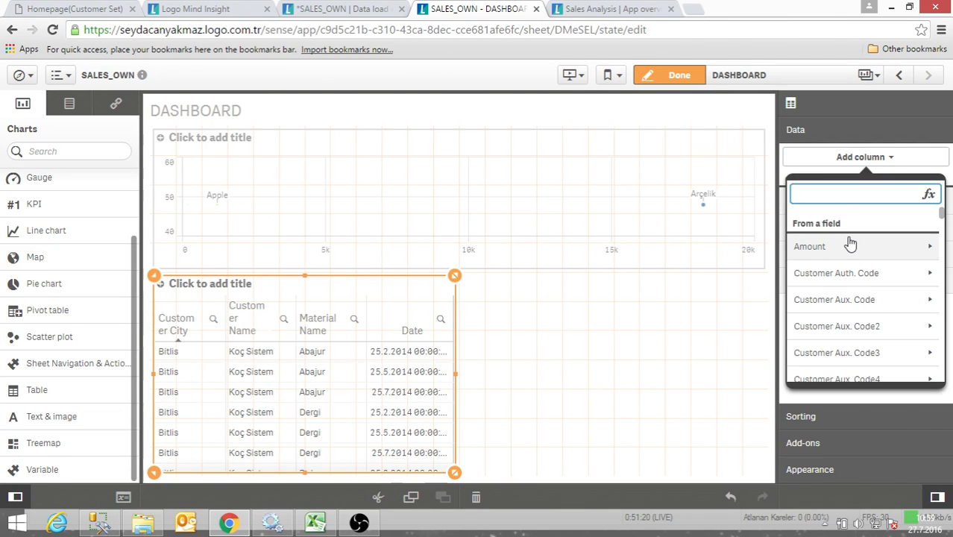
{"action": "type", "text": "net"}
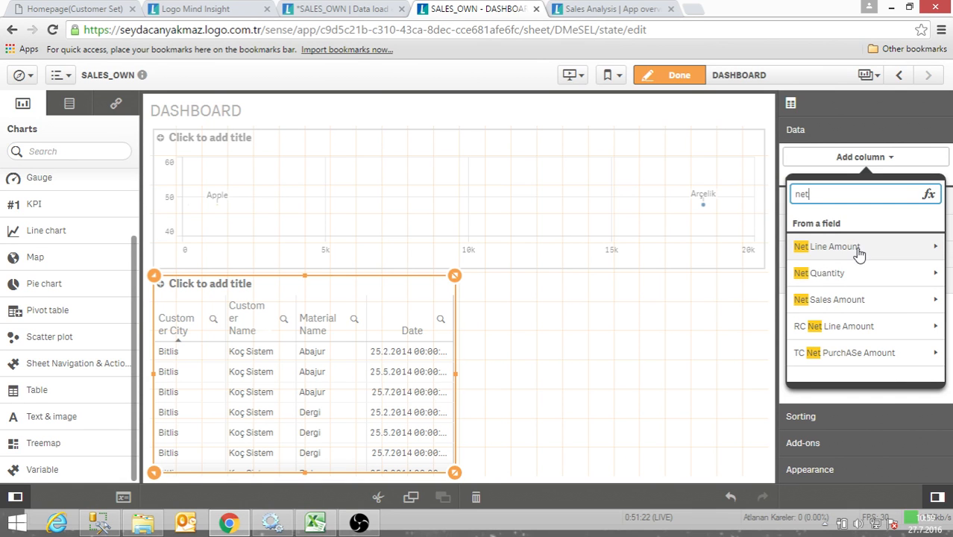
{"action": "left_click", "coordinate": [858, 248]}
{"action": "left_click", "coordinate": [859, 244]}
- Add a measure column to the table with the sum of Net Quantity
{"action": "left_click", "coordinate": [865, 158]}
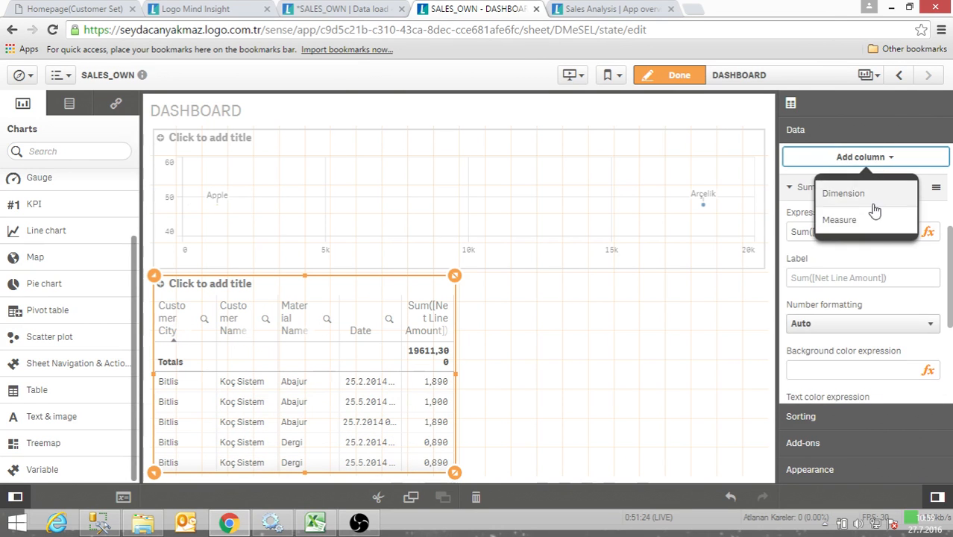
{"action": "left_click", "coordinate": [861, 218]}
{"action": "left_click", "coordinate": [851, 248]}
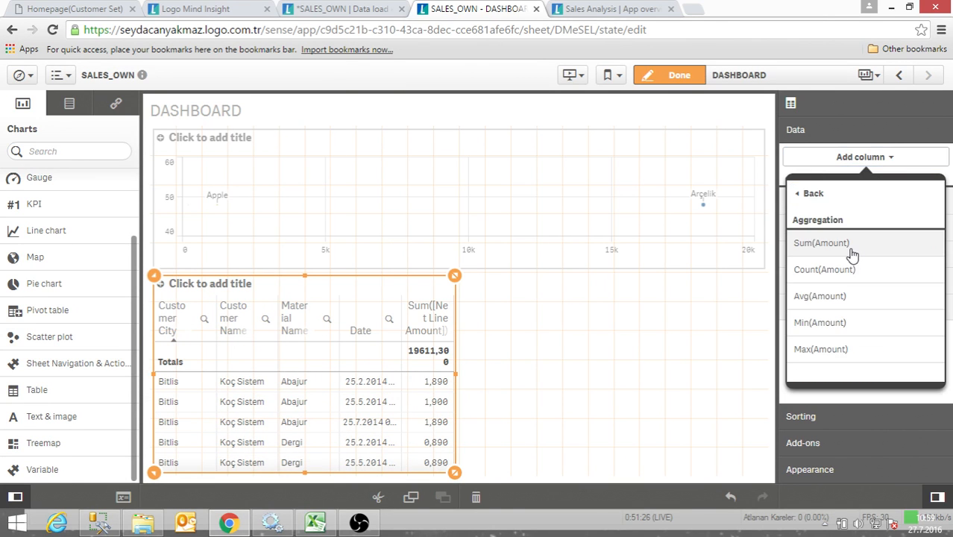
{"action": "left_click", "coordinate": [808, 195]}
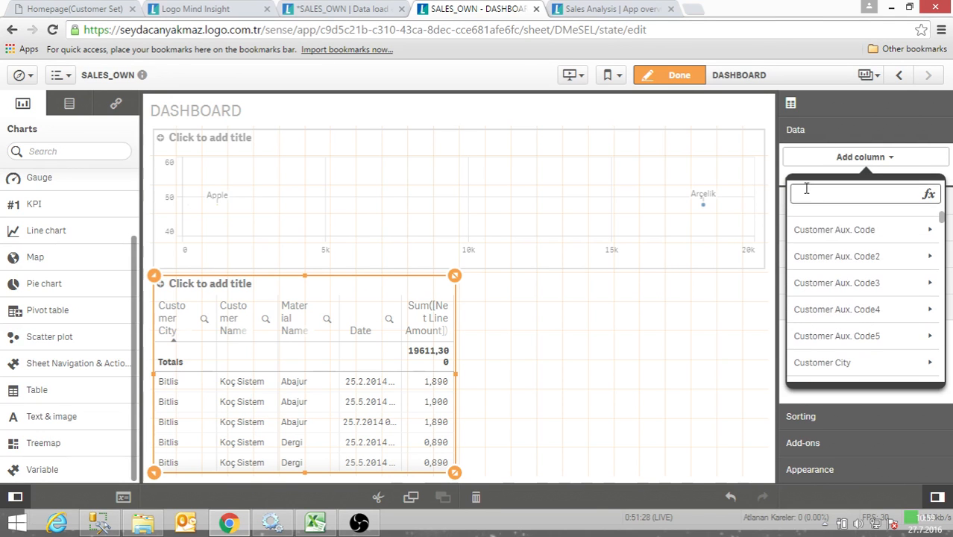
{"action": "type", "text": "net"}
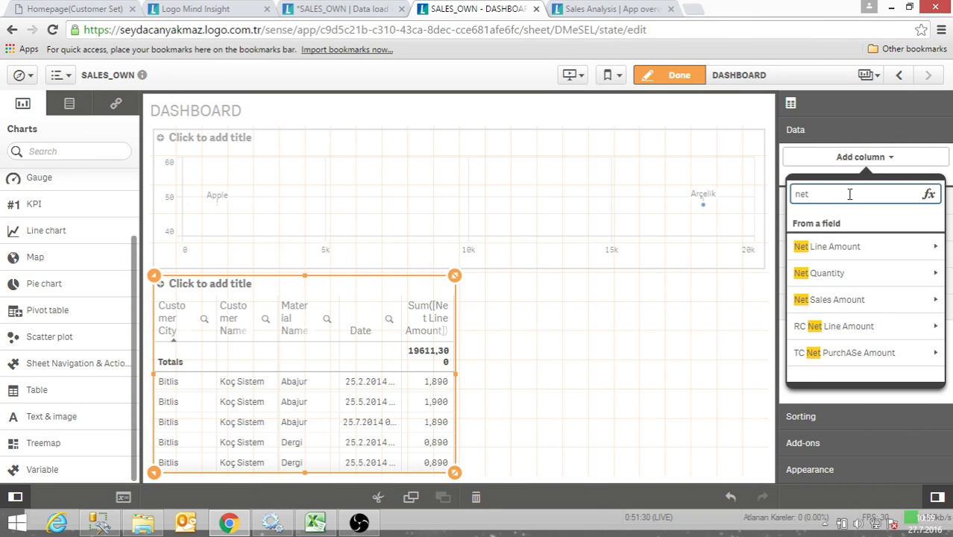
{"action": "left_click", "coordinate": [800, 273]}
{"action": "left_click", "coordinate": [804, 244]}
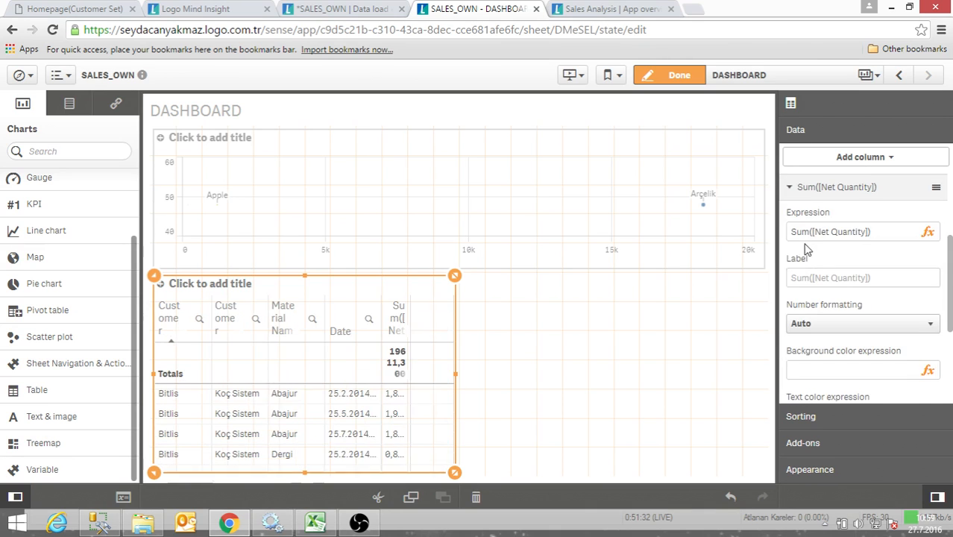
- Try Discount as a dimension column in the table, widening the table to fit, and delete that column
{"action": "left_click", "coordinate": [874, 158]}
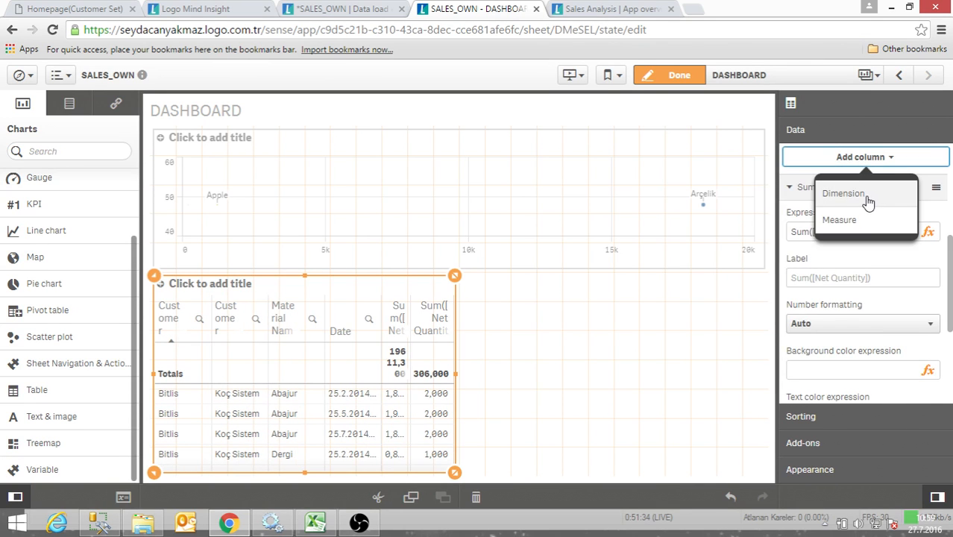
{"action": "left_click", "coordinate": [868, 198]}
{"action": "type", "text": "discou"}
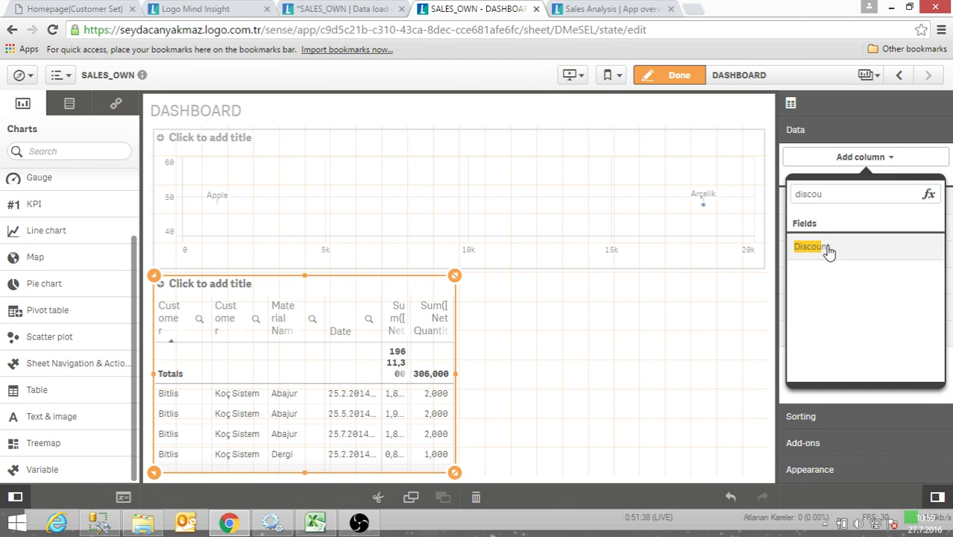
{"action": "left_click", "coordinate": [830, 249]}
{"action": "left_click_drag", "start_coordinate": [448, 387], "coordinate": [686, 380]}
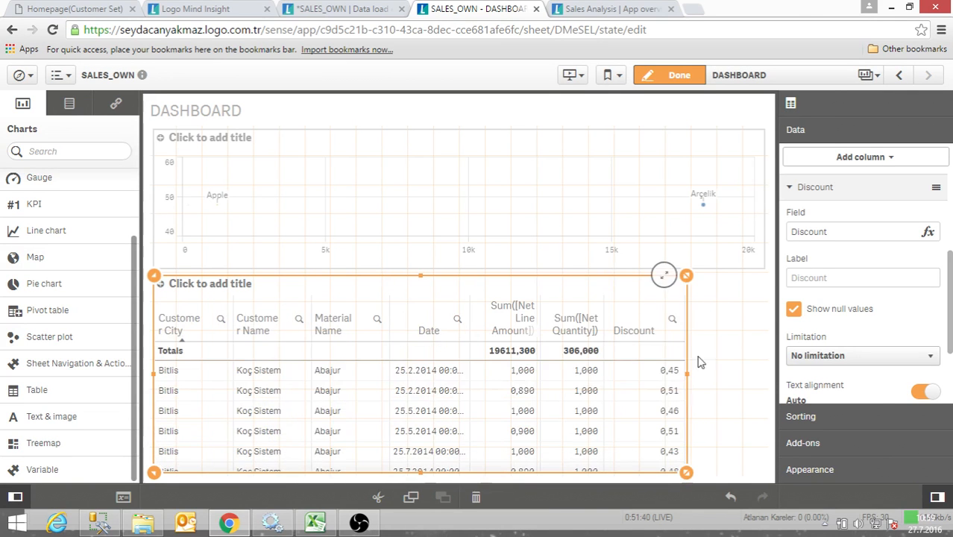
{"action": "right_click", "coordinate": [792, 192]}
{"action": "left_click", "coordinate": [783, 158]}
- Add a Sum(Discount) measure column and widen the table to the full width of the sheet grid
{"action": "left_click", "coordinate": [854, 157]}
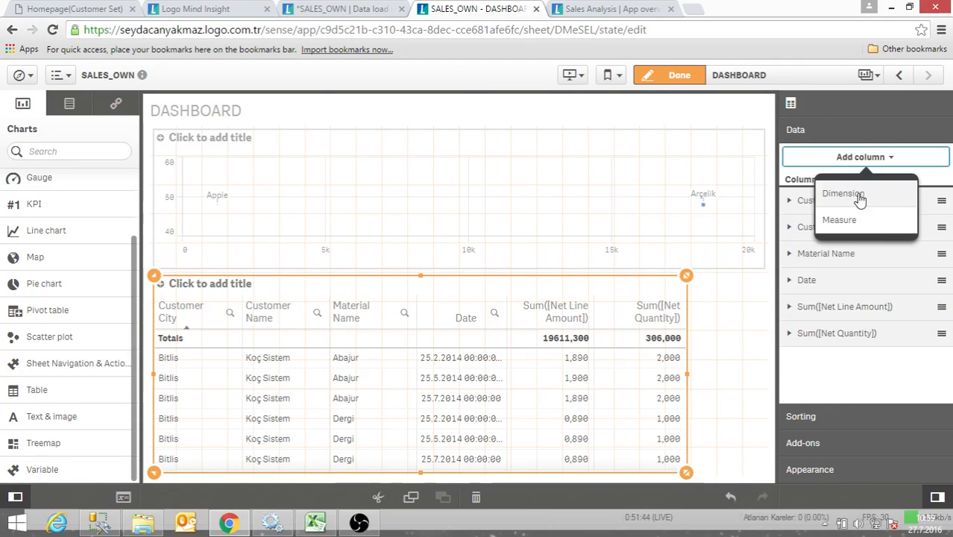
{"action": "left_click", "coordinate": [841, 221]}
{"action": "type", "text": "disc"}
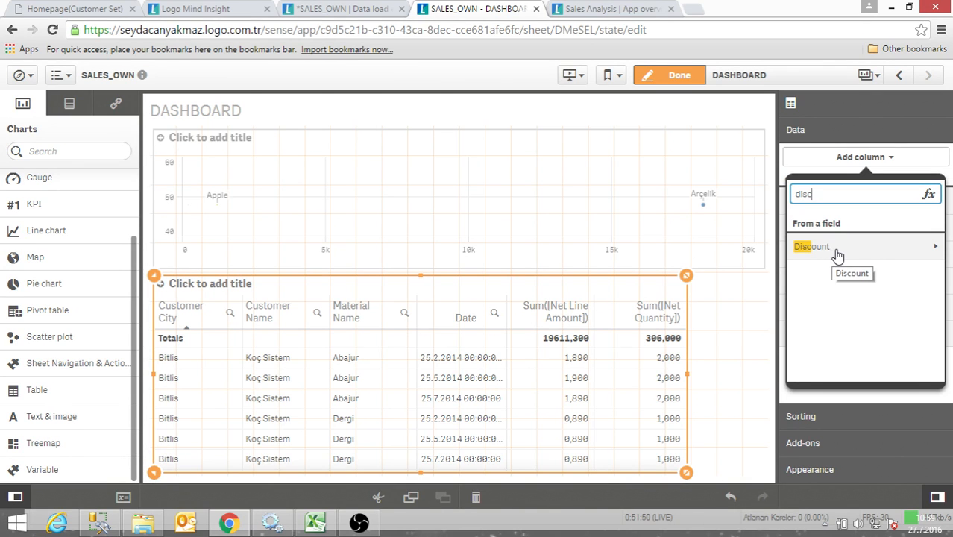
{"action": "left_click", "coordinate": [836, 250]}
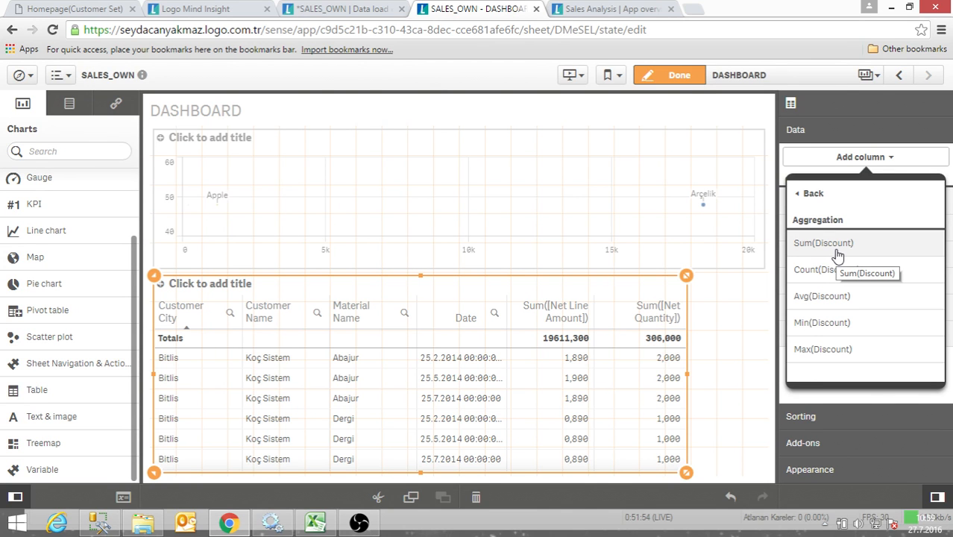
{"action": "left_click", "coordinate": [837, 252]}
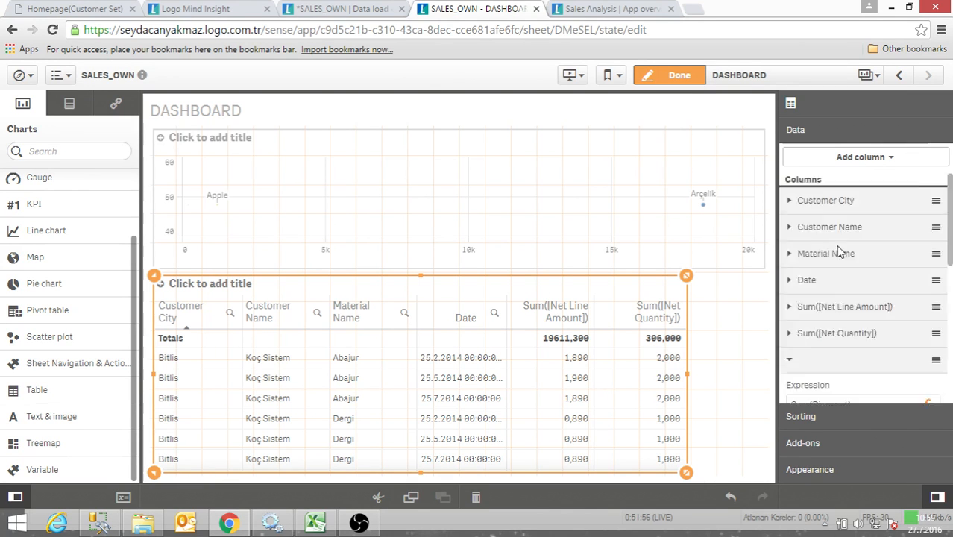
{"action": "left_click_drag", "start_coordinate": [688, 379], "coordinate": [762, 375]}
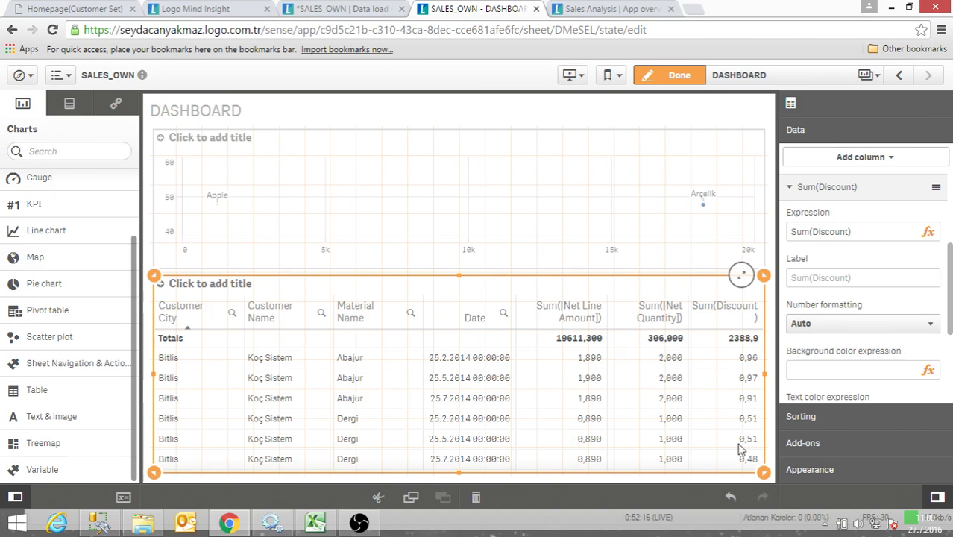
- Switch the table's totals from automatic to custom and set their position to Bottom
{"action": "left_click", "coordinate": [813, 469]}
{"action": "scroll", "coordinate": [815, 441], "scroll_direction": "down", "scroll_amount": 2}
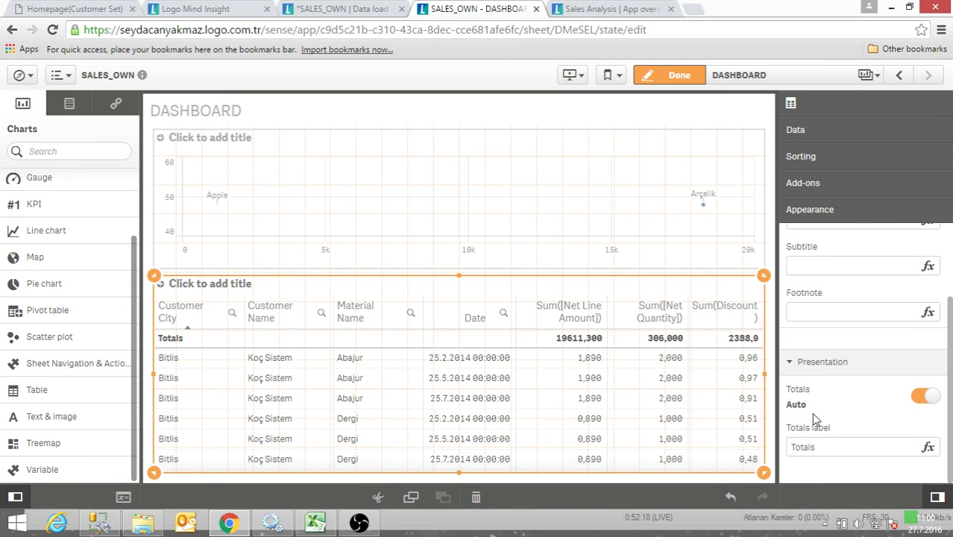
{"action": "left_click", "coordinate": [919, 399]}
{"action": "left_click", "coordinate": [920, 399]}
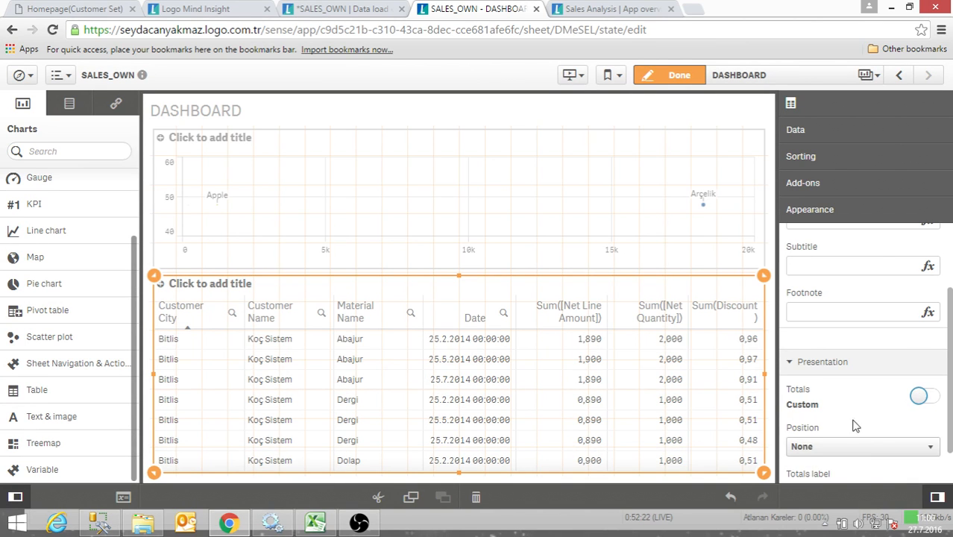
{"action": "scroll", "coordinate": [843, 423], "scroll_direction": "down", "scroll_amount": 1}
{"action": "left_click", "coordinate": [839, 401]}
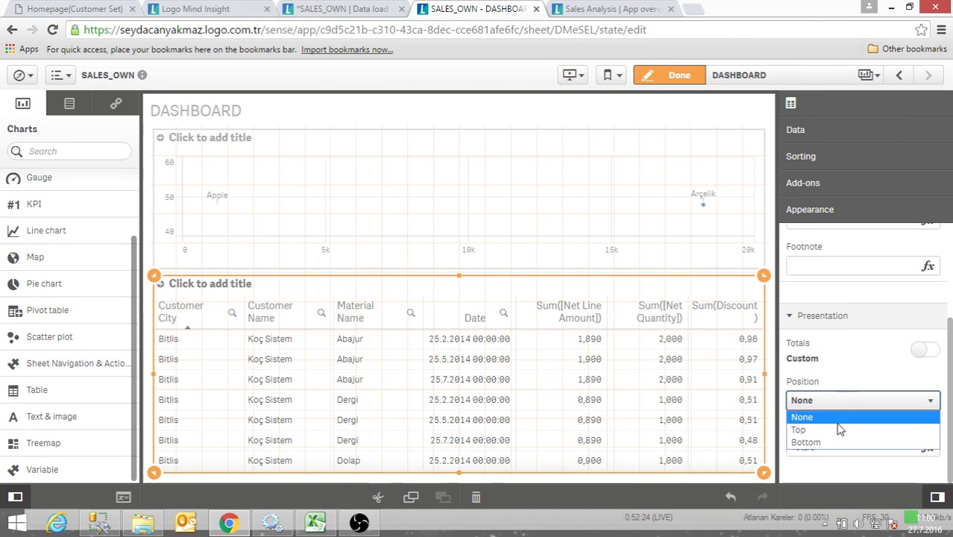
{"action": "left_click", "coordinate": [838, 443]}
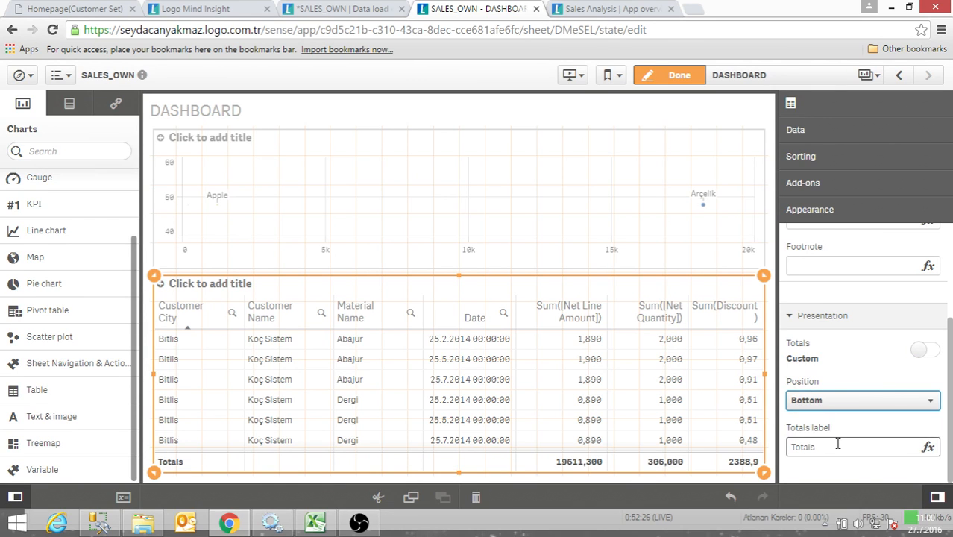
- Try the totals position None and set it back to Bottom
{"action": "left_click", "coordinate": [871, 414]}
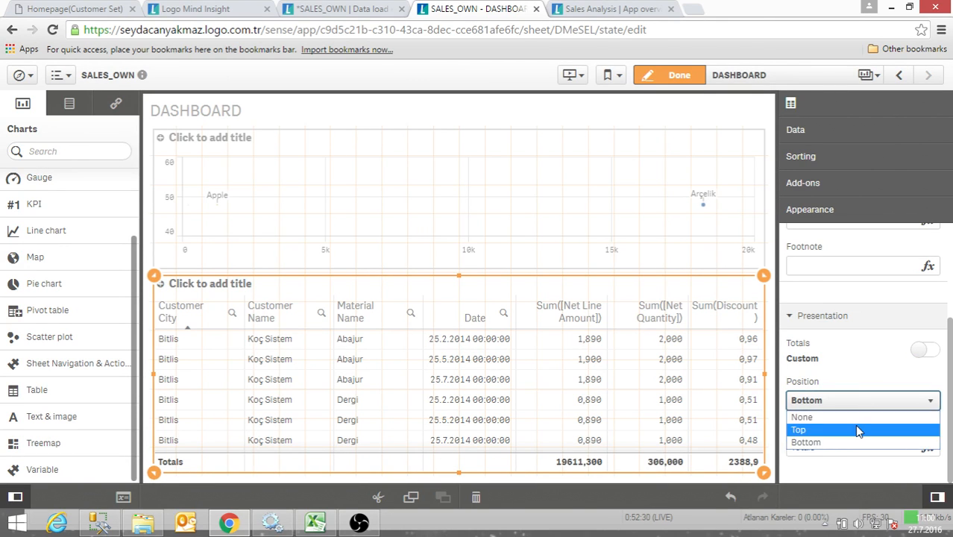
{"action": "left_click", "coordinate": [857, 416]}
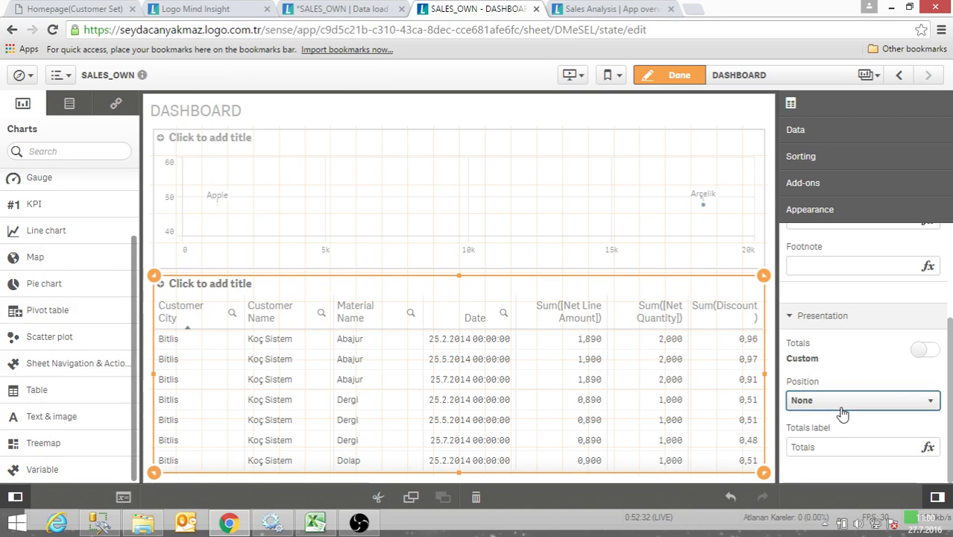
{"action": "left_click", "coordinate": [843, 402]}
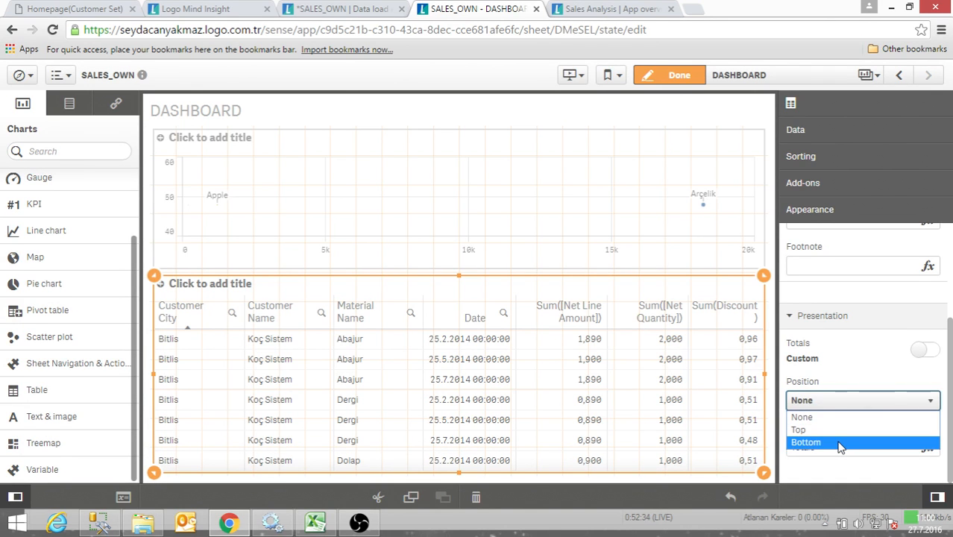
{"action": "left_click", "coordinate": [840, 444]}
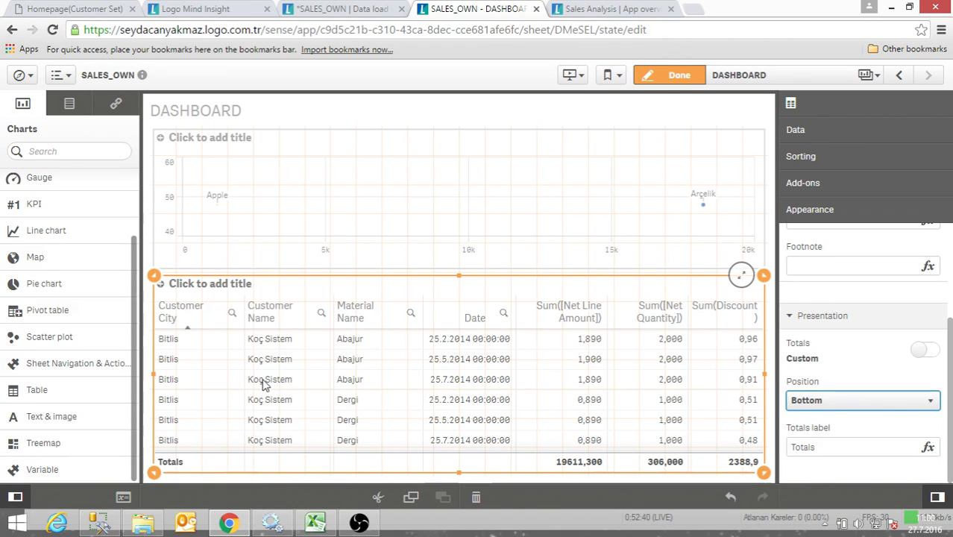
- Outside edit mode, narrow the Customer City, Customer Name, Material Name and Date columns, and apply the changes on returning to editing
{"action": "left_click", "coordinate": [680, 76]}
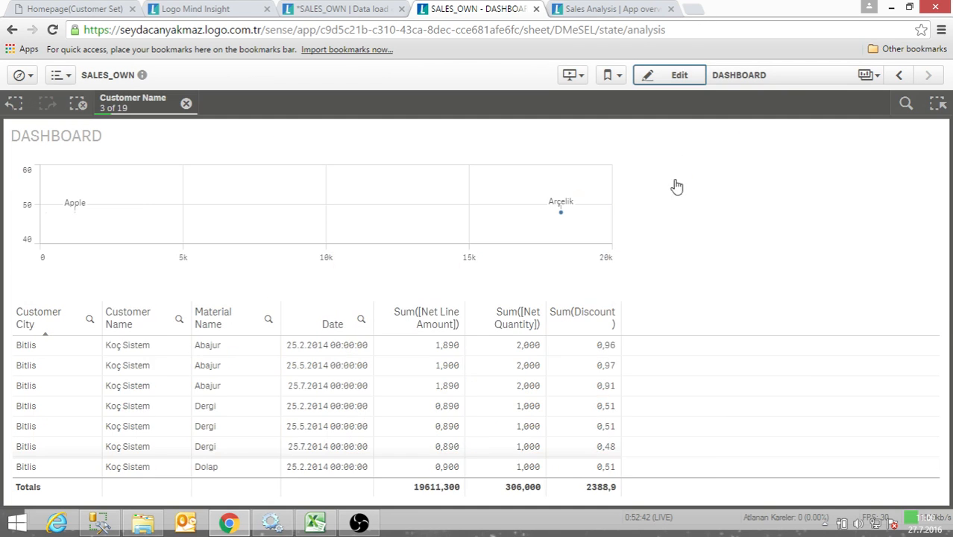
{"action": "scroll", "coordinate": [417, 333], "scroll_direction": "down", "scroll_amount": 1}
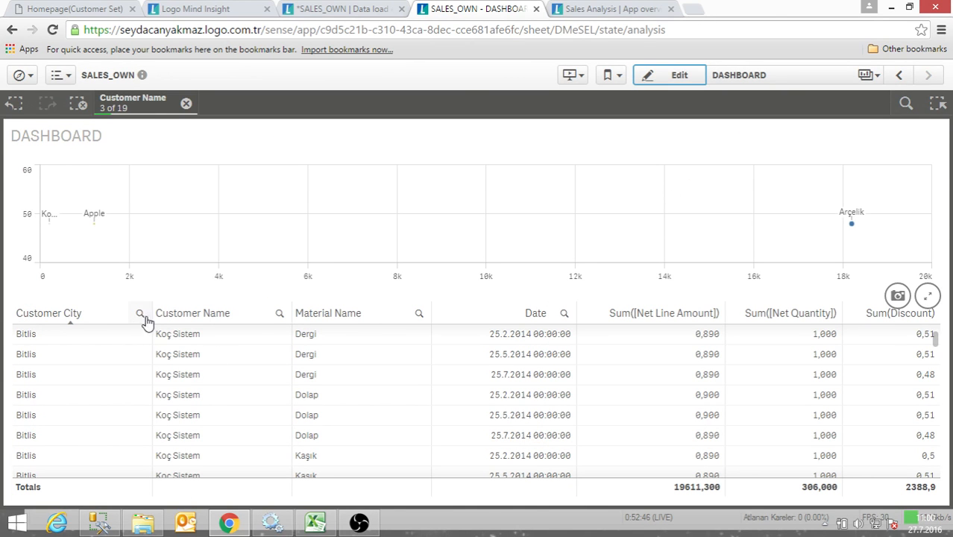
{"action": "left_click_drag", "start_coordinate": [143, 319], "coordinate": [92, 318]}
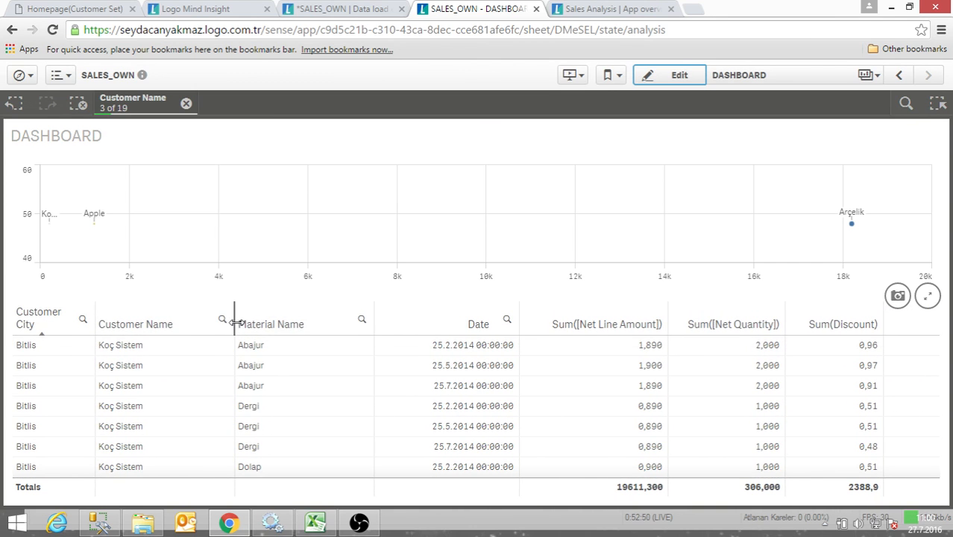
{"action": "left_click_drag", "start_coordinate": [234, 321], "coordinate": [181, 322]}
{"action": "left_click_drag", "start_coordinate": [320, 321], "coordinate": [264, 321]}
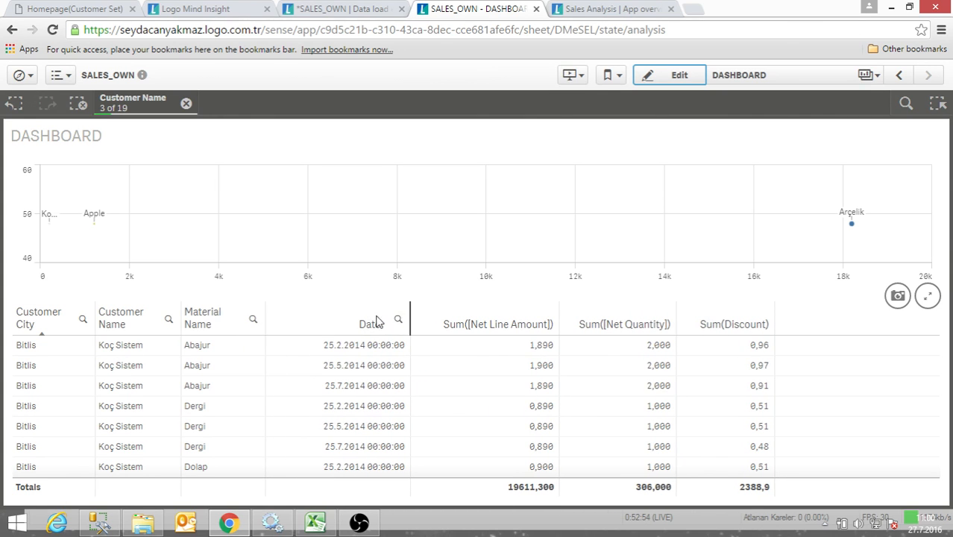
{"action": "left_click_drag", "start_coordinate": [410, 321], "coordinate": [341, 321]}
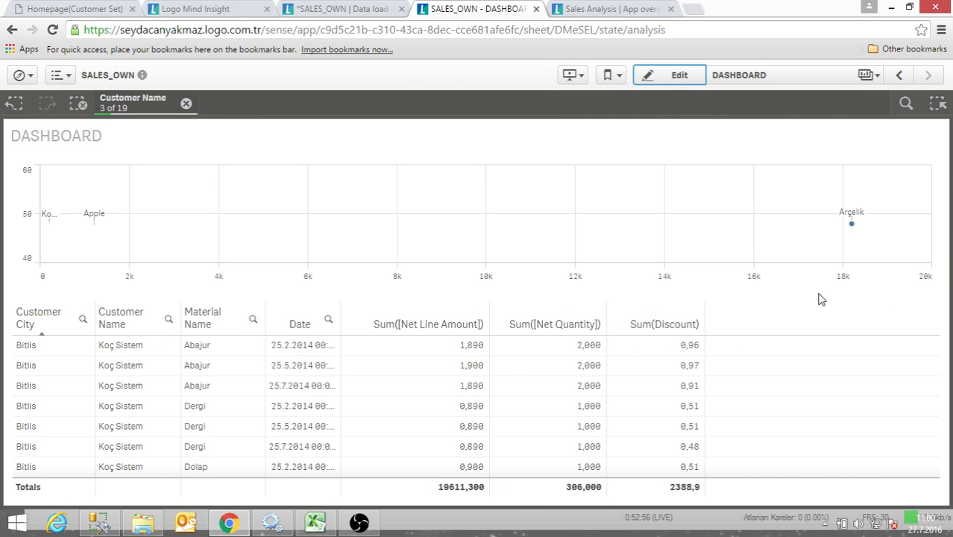
{"action": "left_click", "coordinate": [658, 81]}
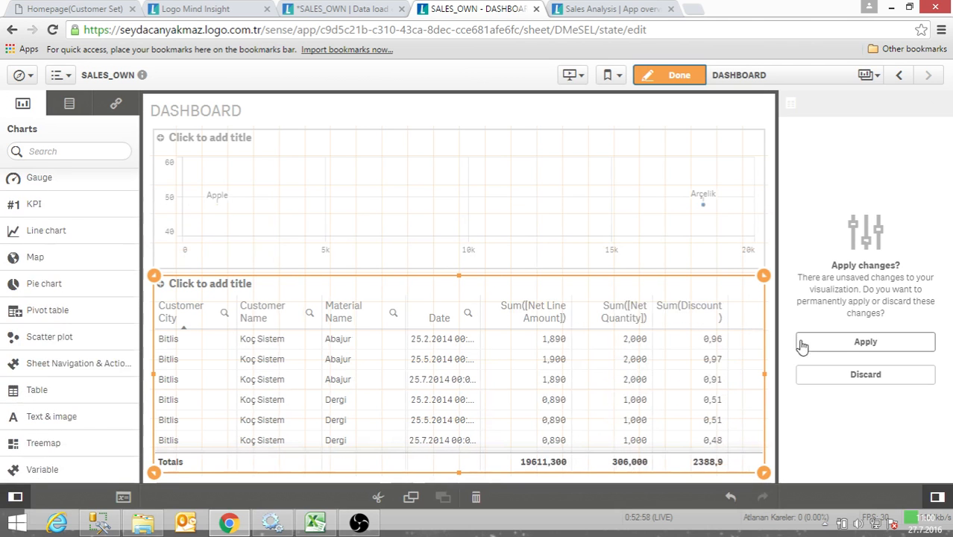
{"action": "left_click", "coordinate": [857, 349]}
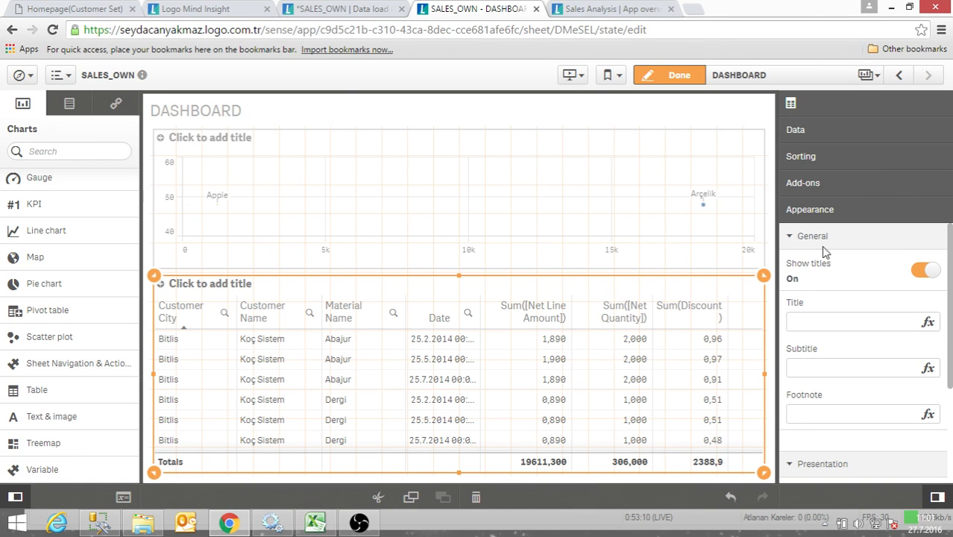
- Reorder the table's sorting to put Sum(Discount) before Sum([Net Quantity]) and Customer Name first, ahead of Customer City
{"action": "left_click", "coordinate": [797, 237]}
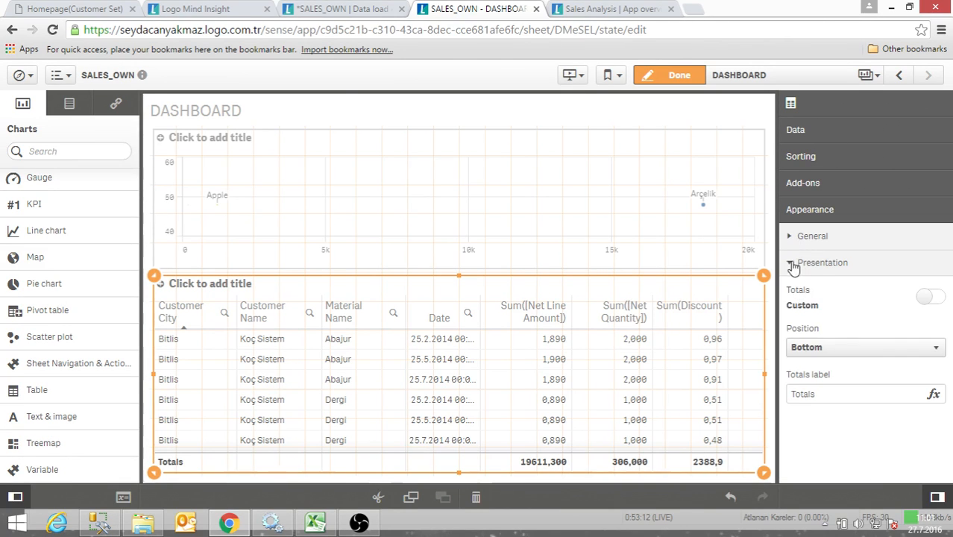
{"action": "left_click", "coordinate": [793, 261]}
{"action": "left_click", "coordinate": [804, 183]}
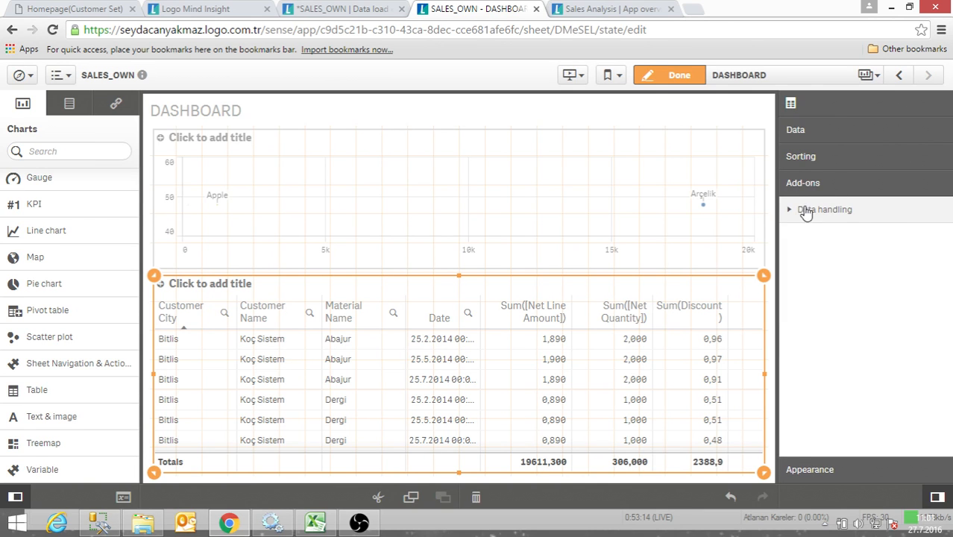
{"action": "left_click", "coordinate": [802, 158]}
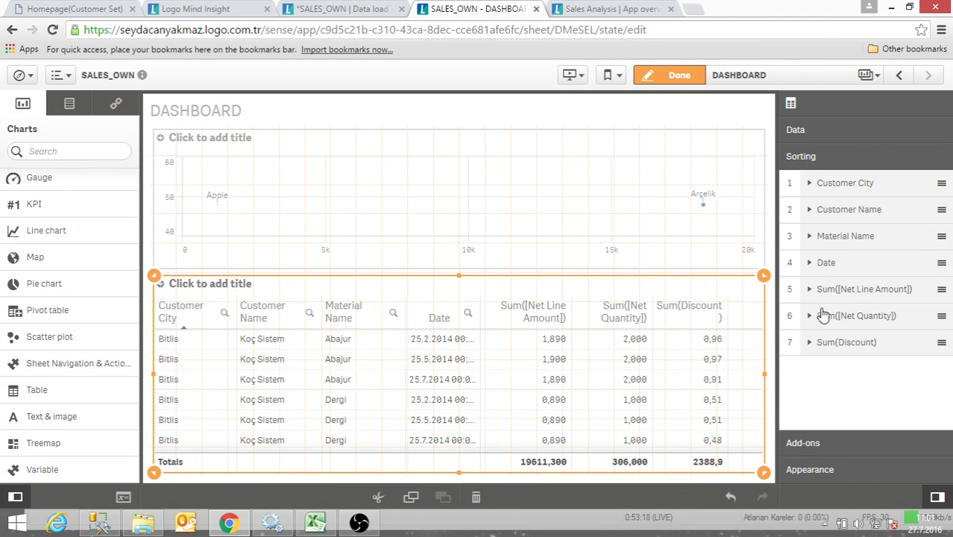
{"action": "left_click_drag", "start_coordinate": [830, 345], "coordinate": [842, 321]}
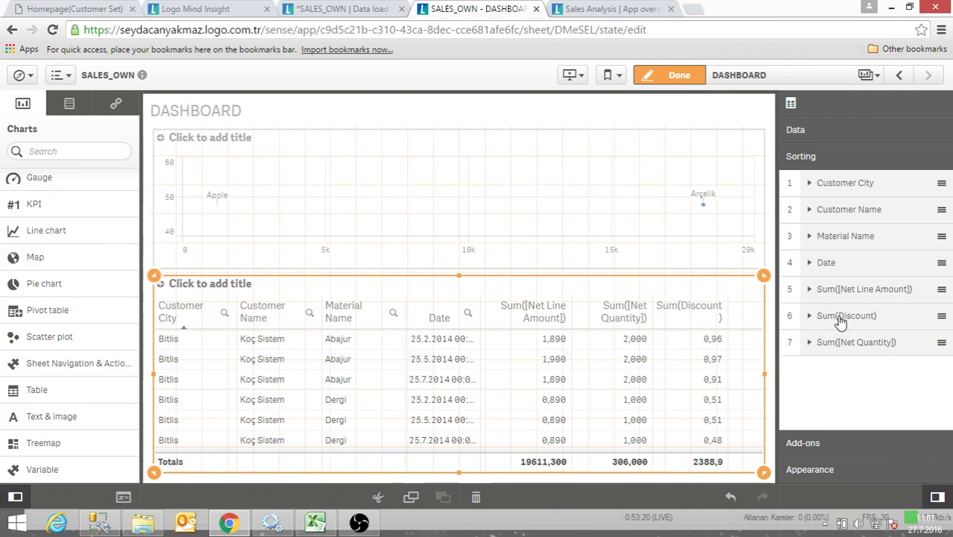
{"action": "left_click", "coordinate": [843, 350]}
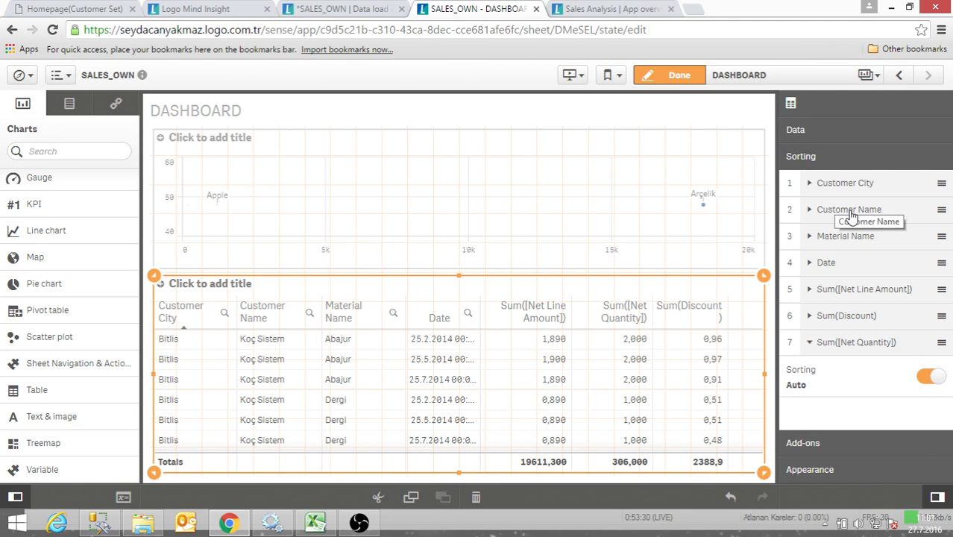
{"action": "left_click_drag", "start_coordinate": [859, 214], "coordinate": [865, 188]}
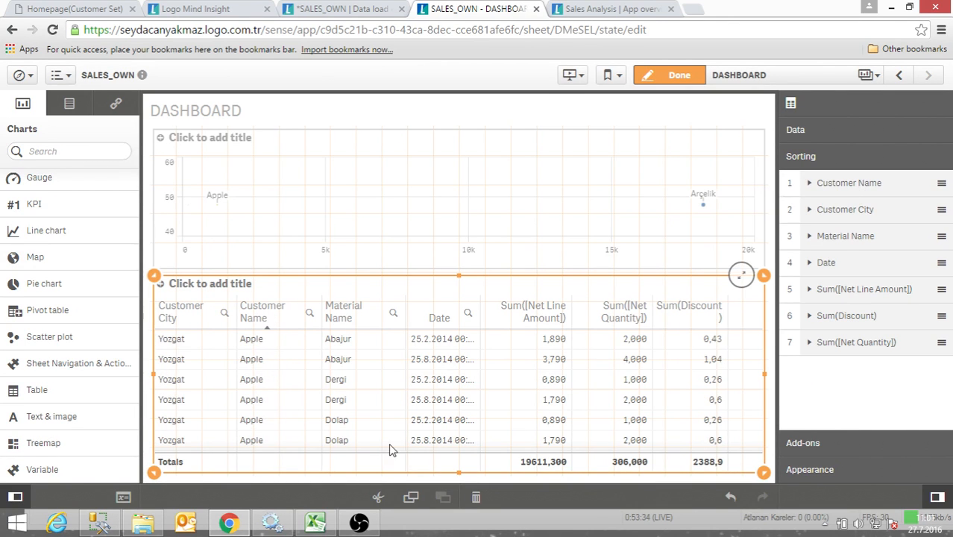
- Review the Sum(Discount) column's expression, label and number formatting settings
{"action": "left_click", "coordinate": [804, 132]}
{"action": "left_click", "coordinate": [806, 364]}
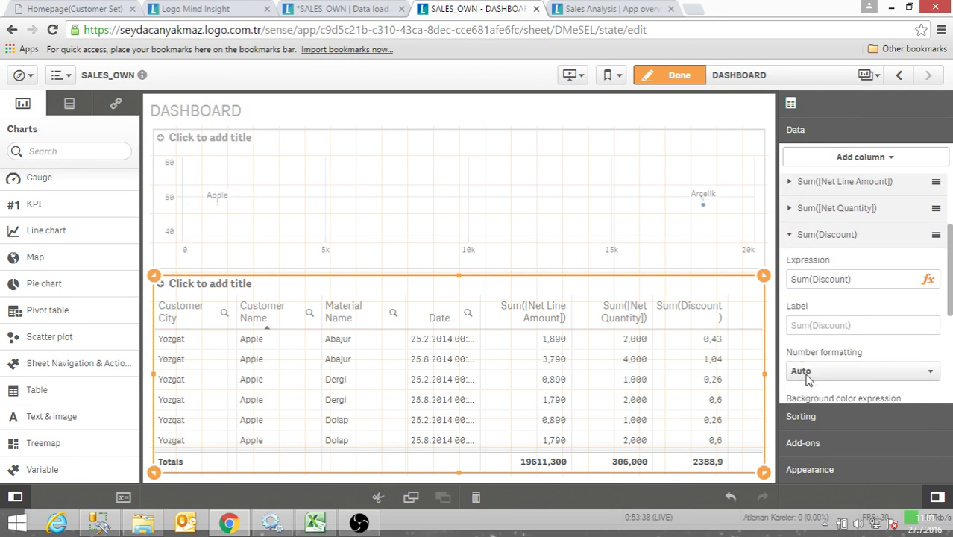
{"action": "scroll", "coordinate": [807, 379], "scroll_direction": "down", "scroll_amount": 3}
{"action": "scroll", "coordinate": [813, 355], "scroll_direction": "up", "scroll_amount": 5}
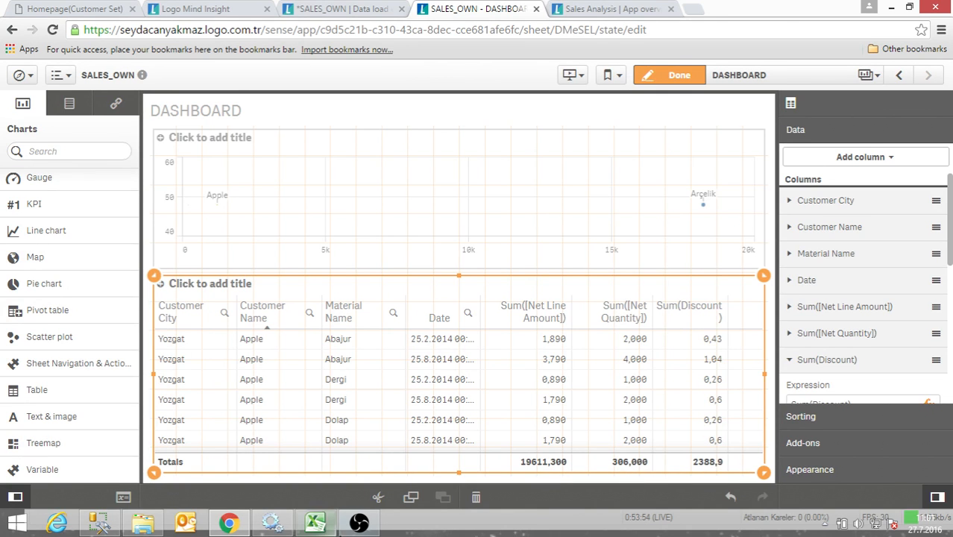
{"action": "left_click", "coordinate": [359, 523]}
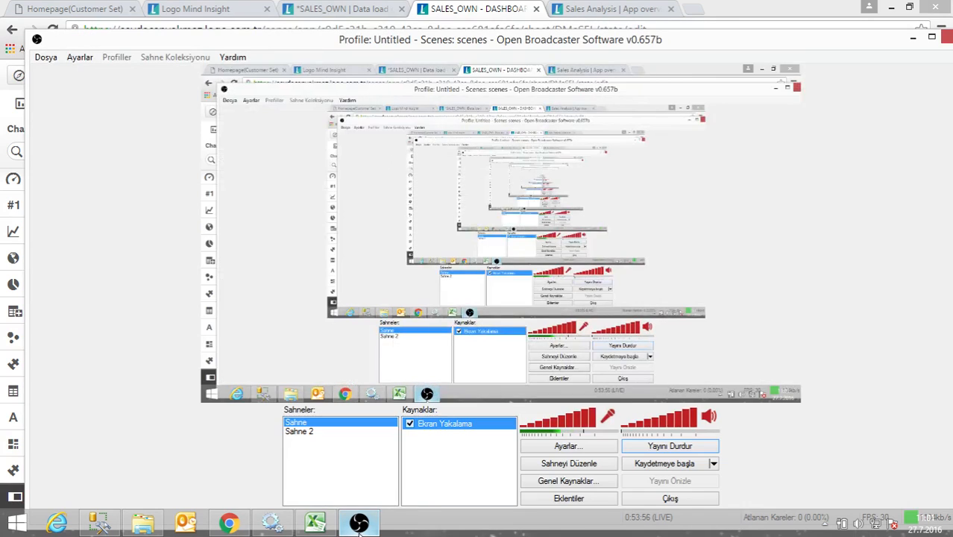